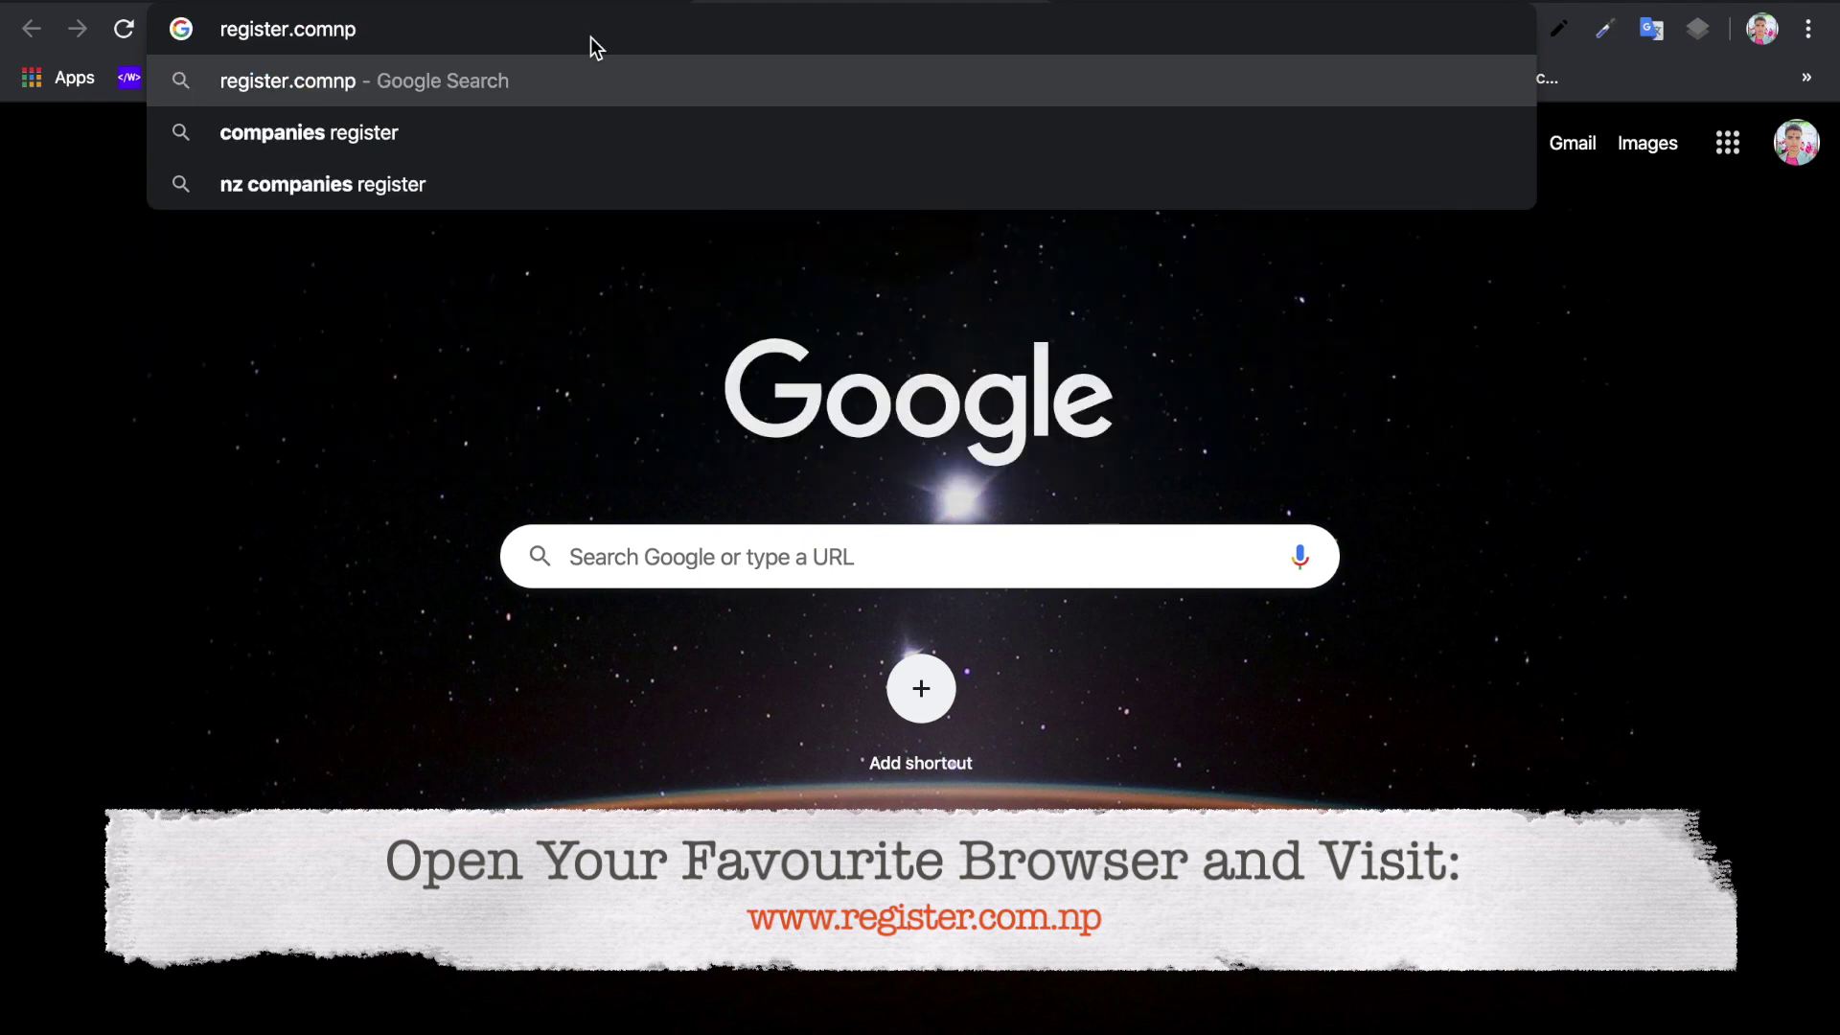
- Correct the address to register.com.np and load the site
{"action": "key", "text": "BackSpace"}
{"action": "key", "text": "BackSpace"}
{"action": "type", "text": ".np"}
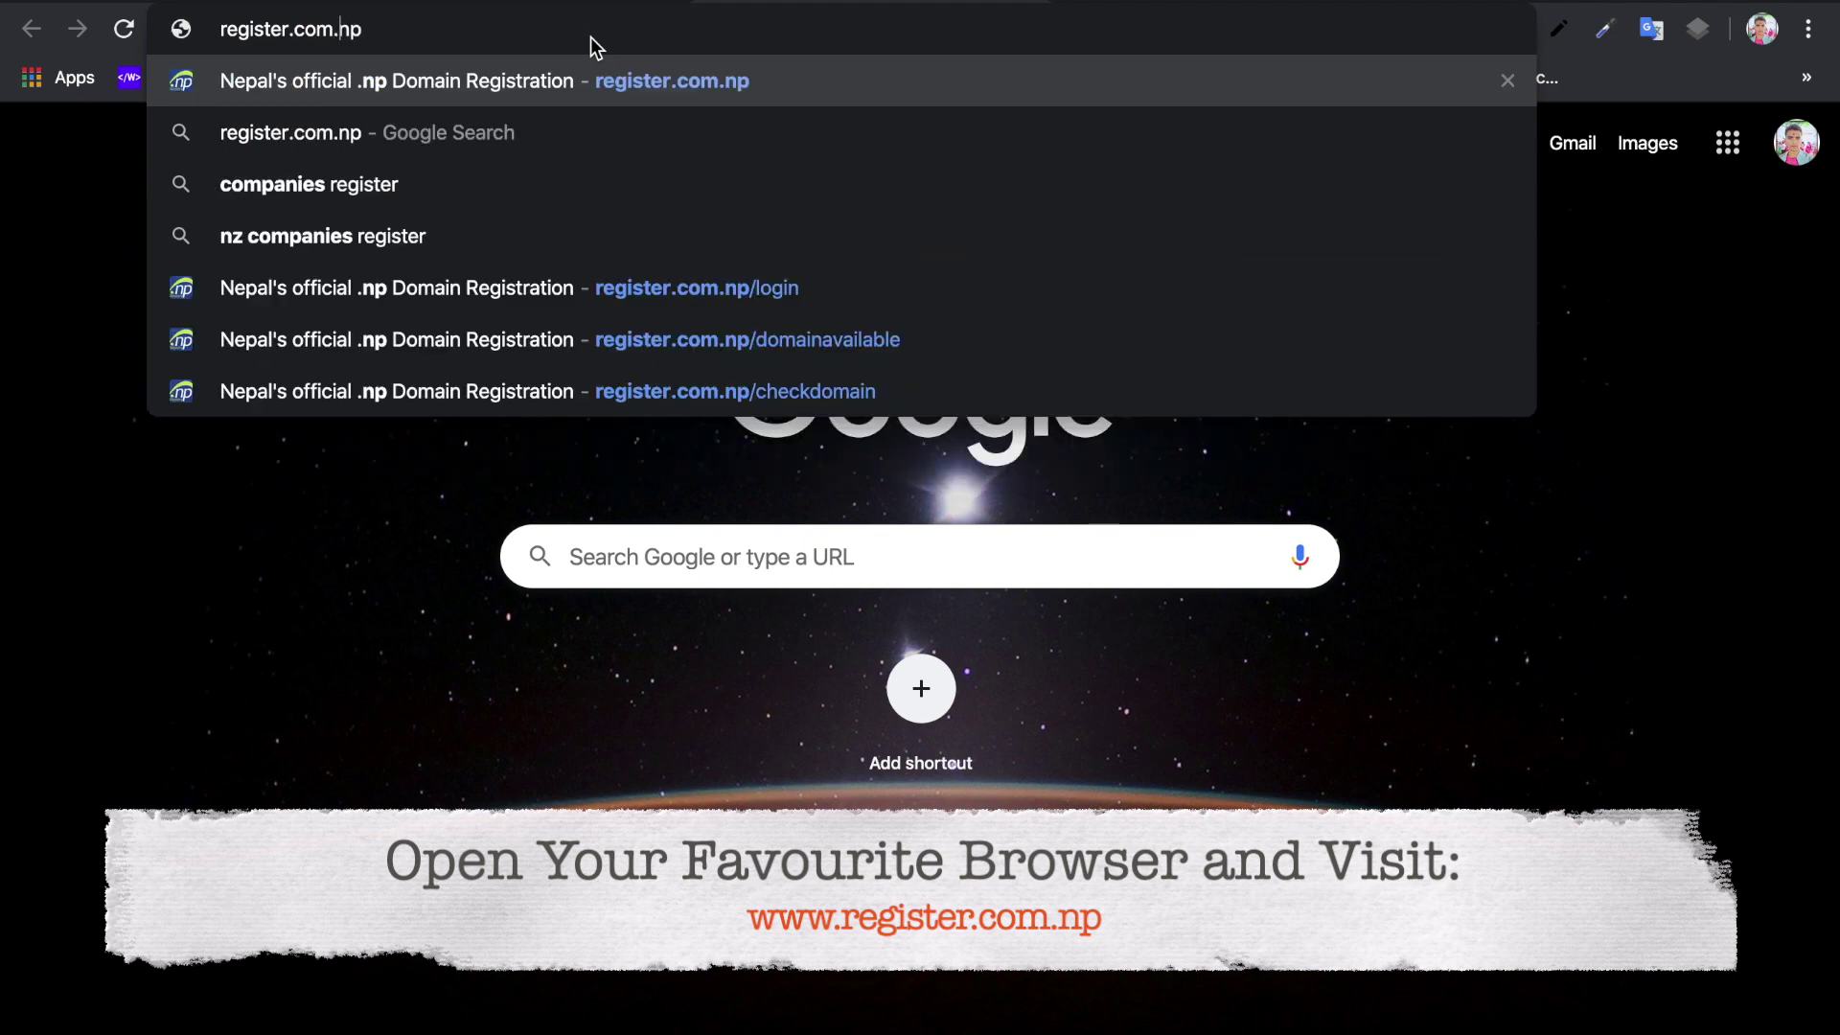
{"action": "key", "text": "Return"}
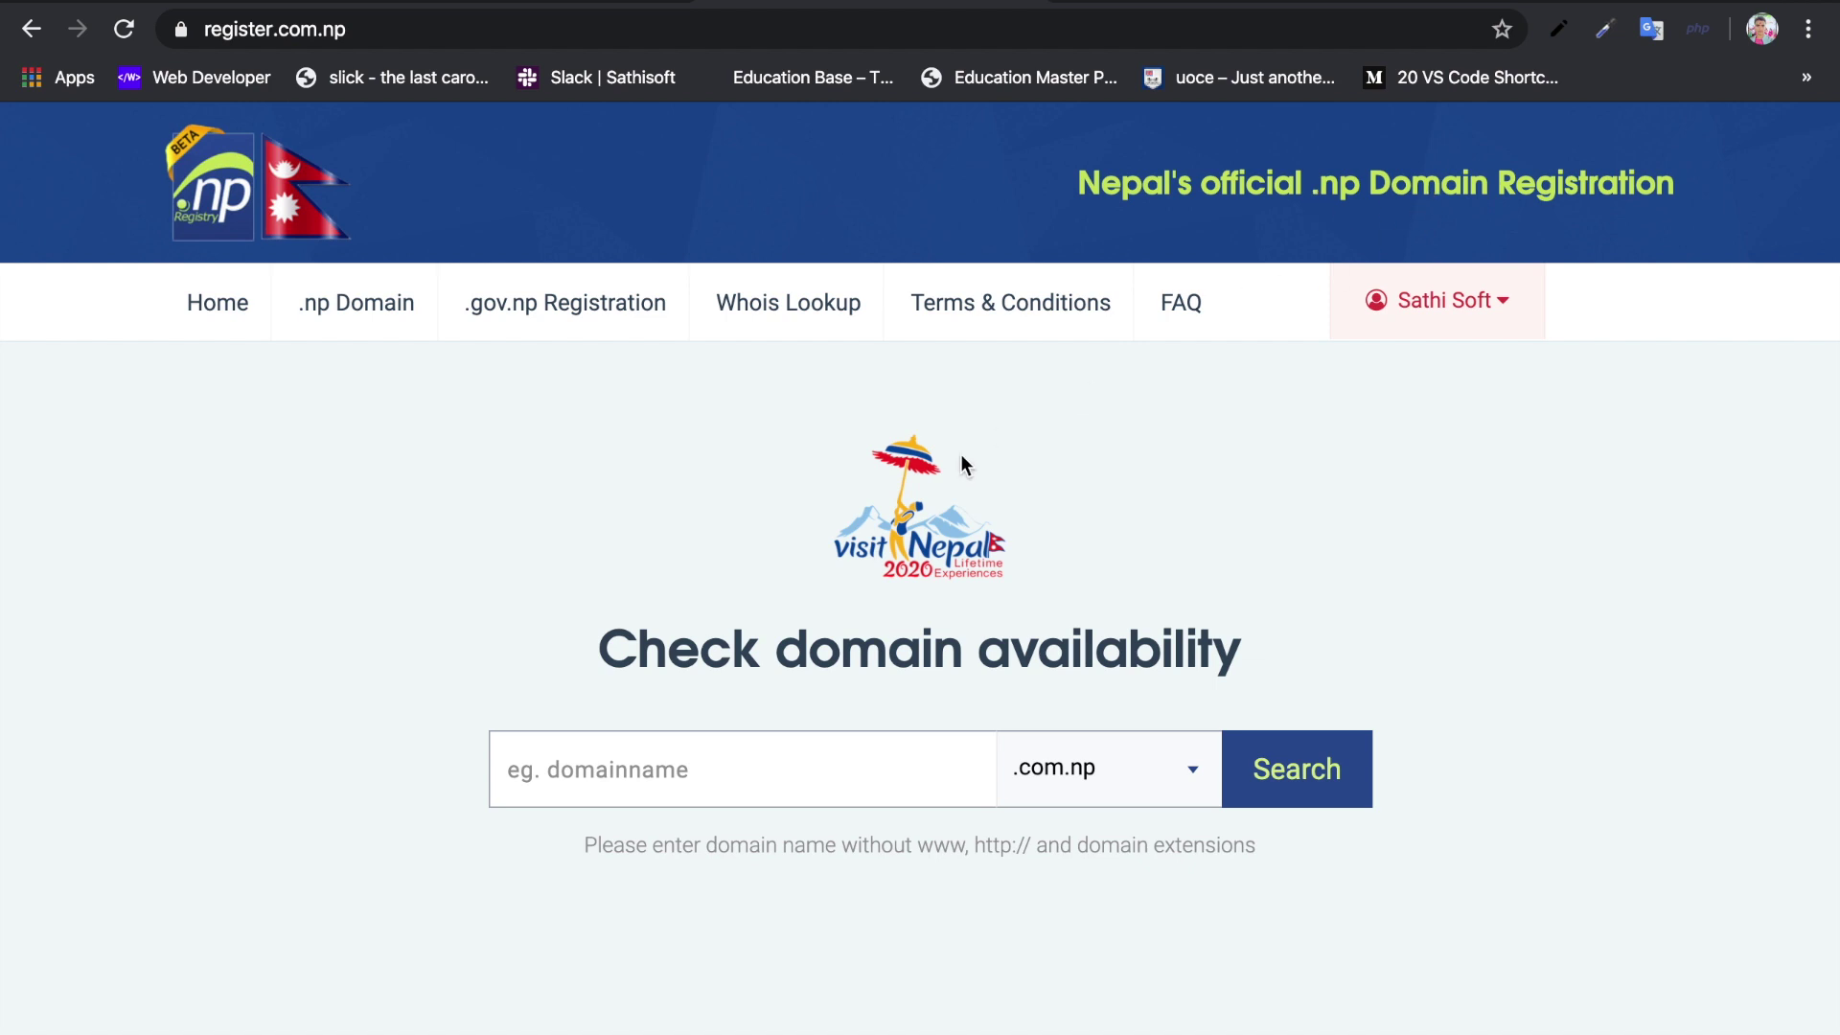
- Log out of the current register.com.np account
{"action": "scroll", "coordinate": [960, 453], "scroll_direction": "down", "scroll_amount": 2}
{"action": "scroll", "coordinate": [960, 452], "scroll_direction": "up", "scroll_amount": 2}
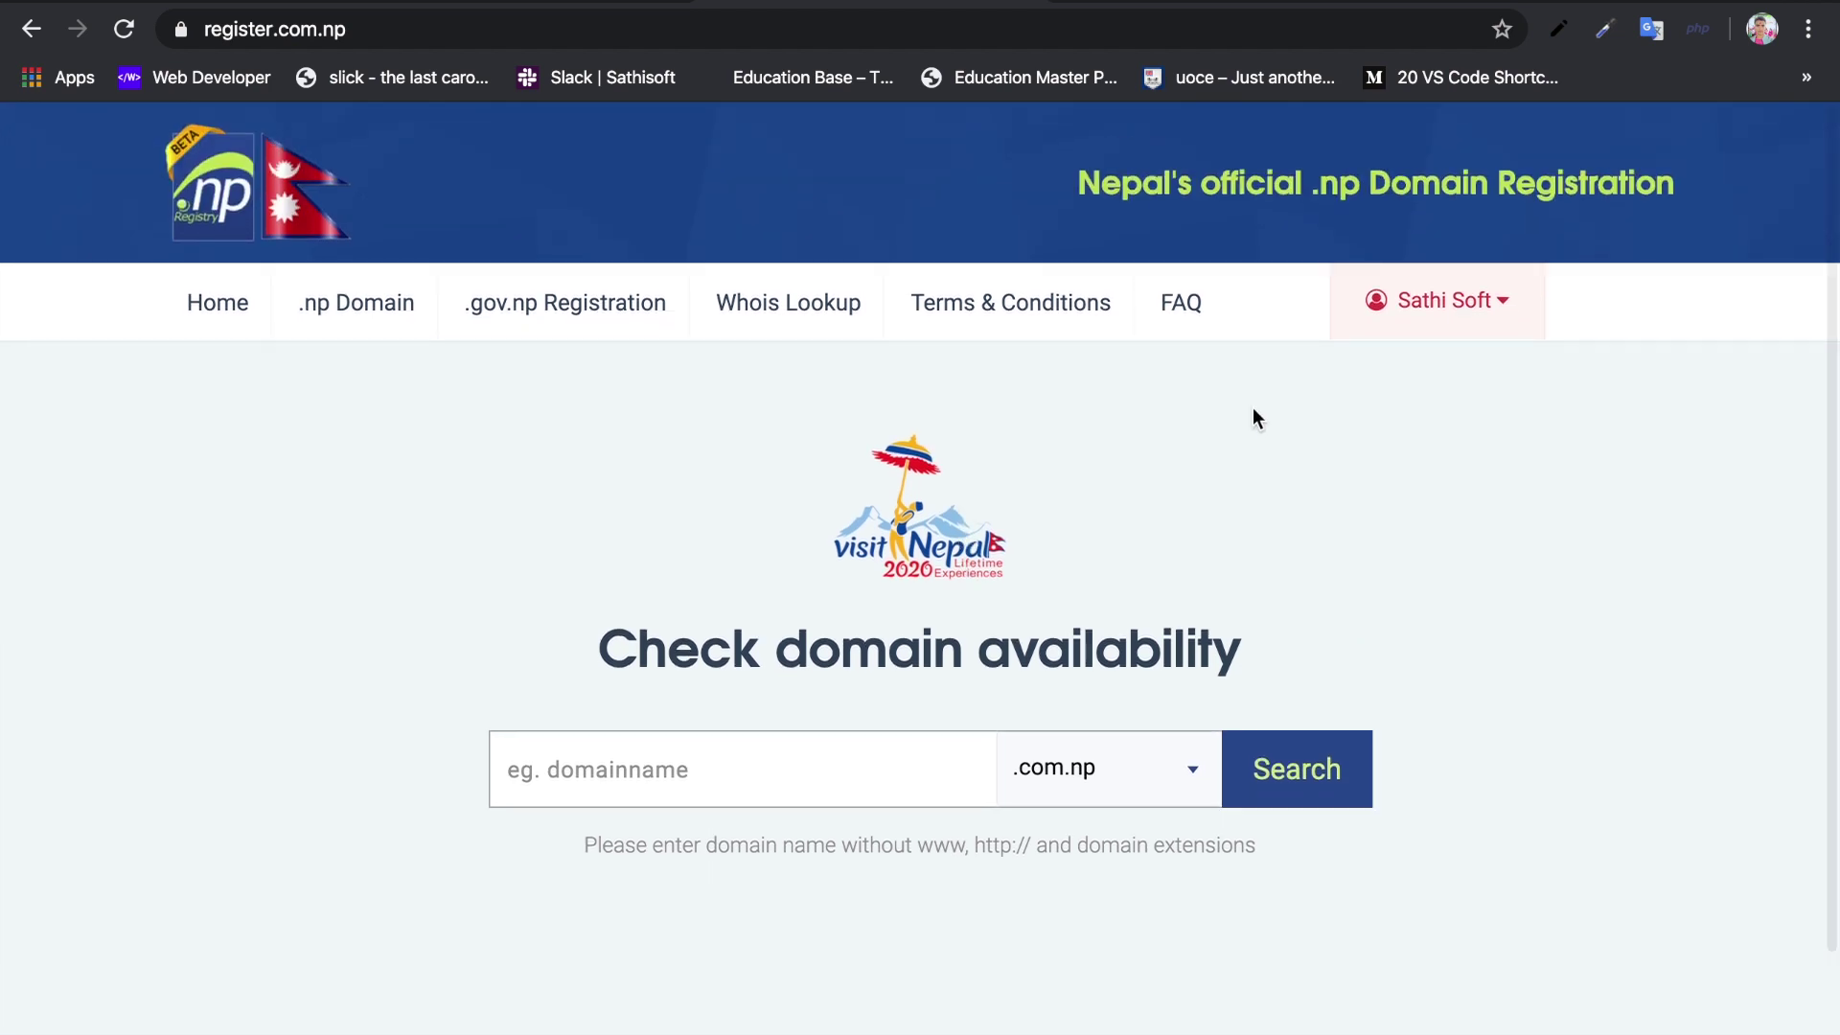
{"action": "left_click", "coordinate": [1501, 307]}
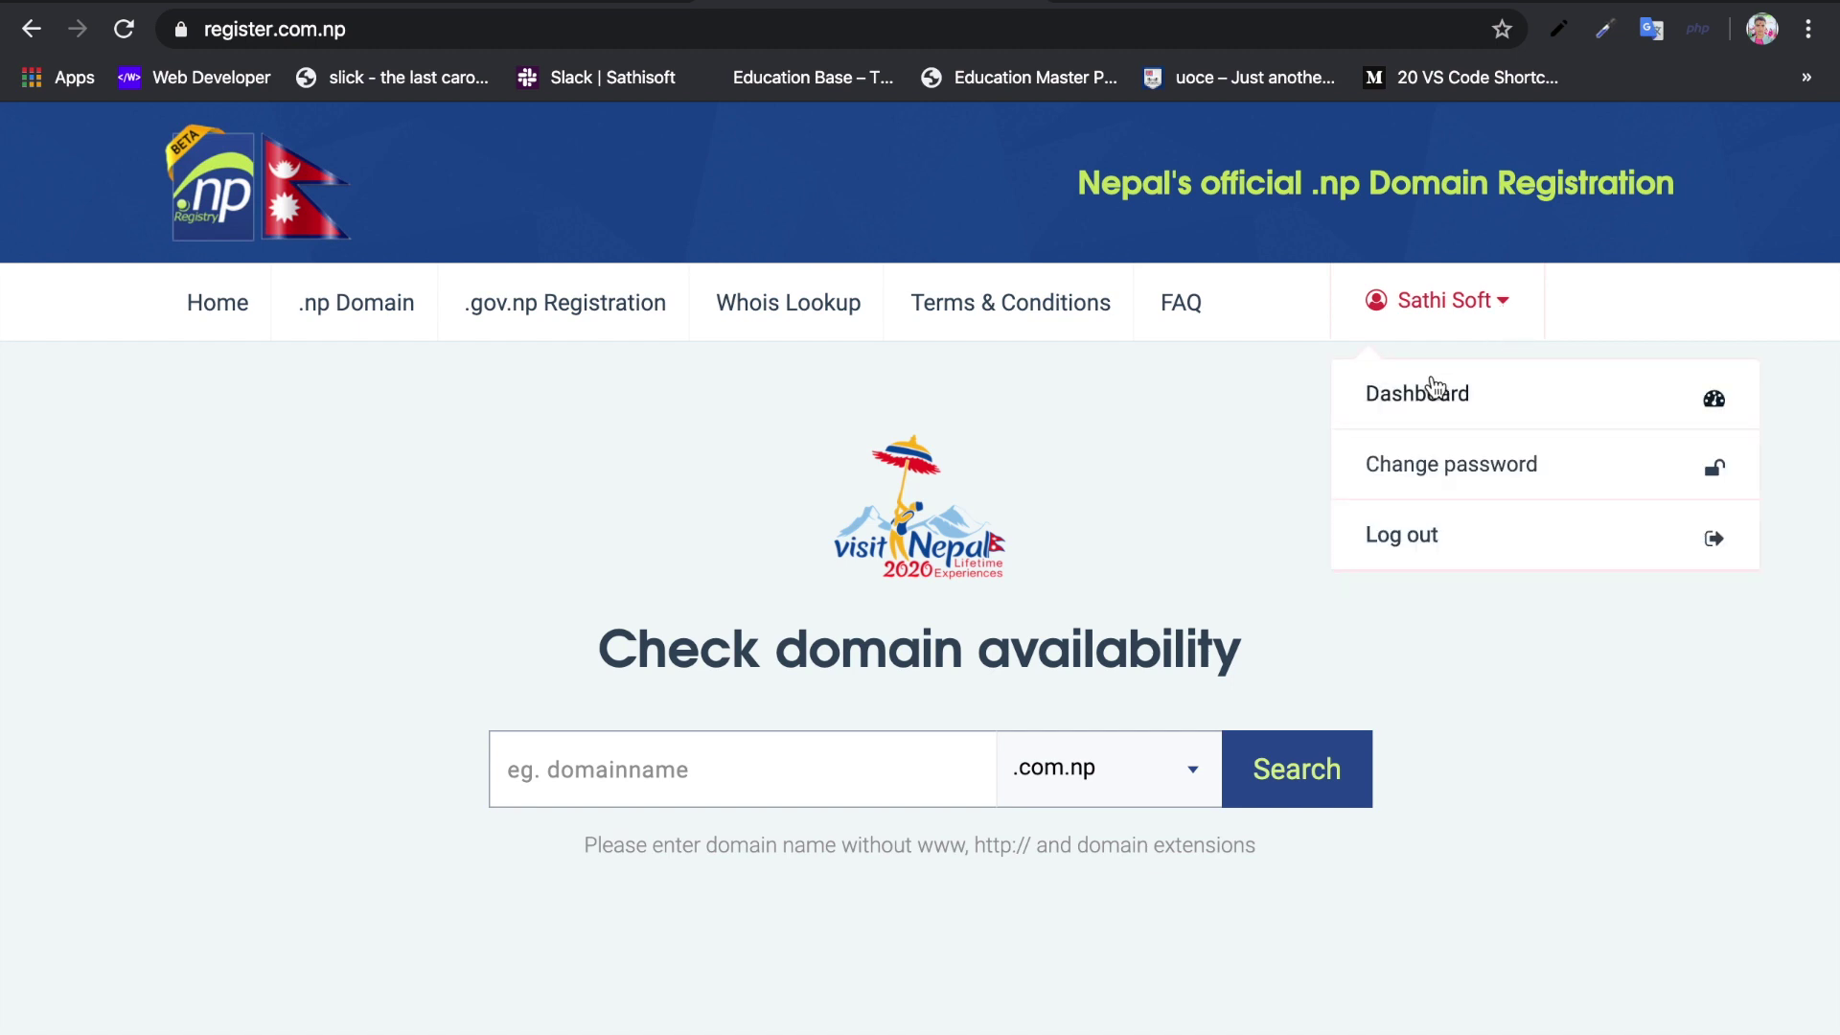
{"action": "left_click", "coordinate": [1417, 530]}
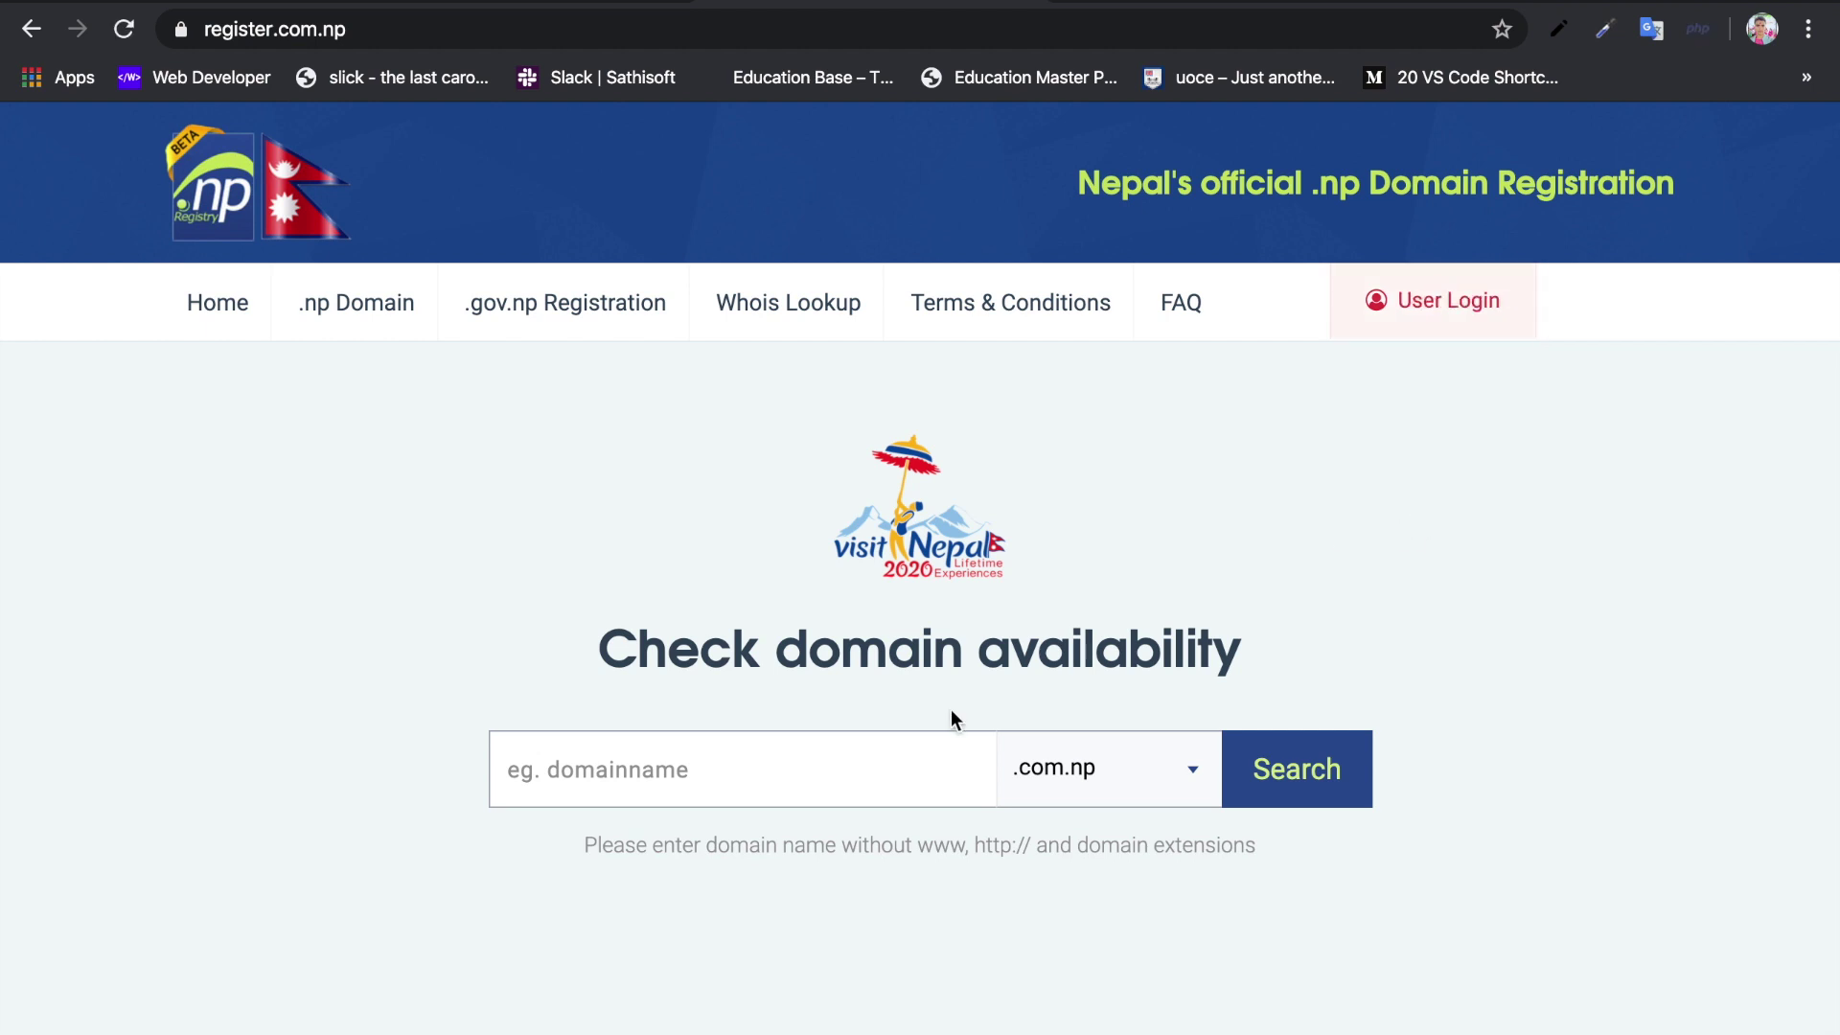
- Look over the Create user registration form, then return to the User Login page
{"action": "left_click", "coordinate": [1467, 316]}
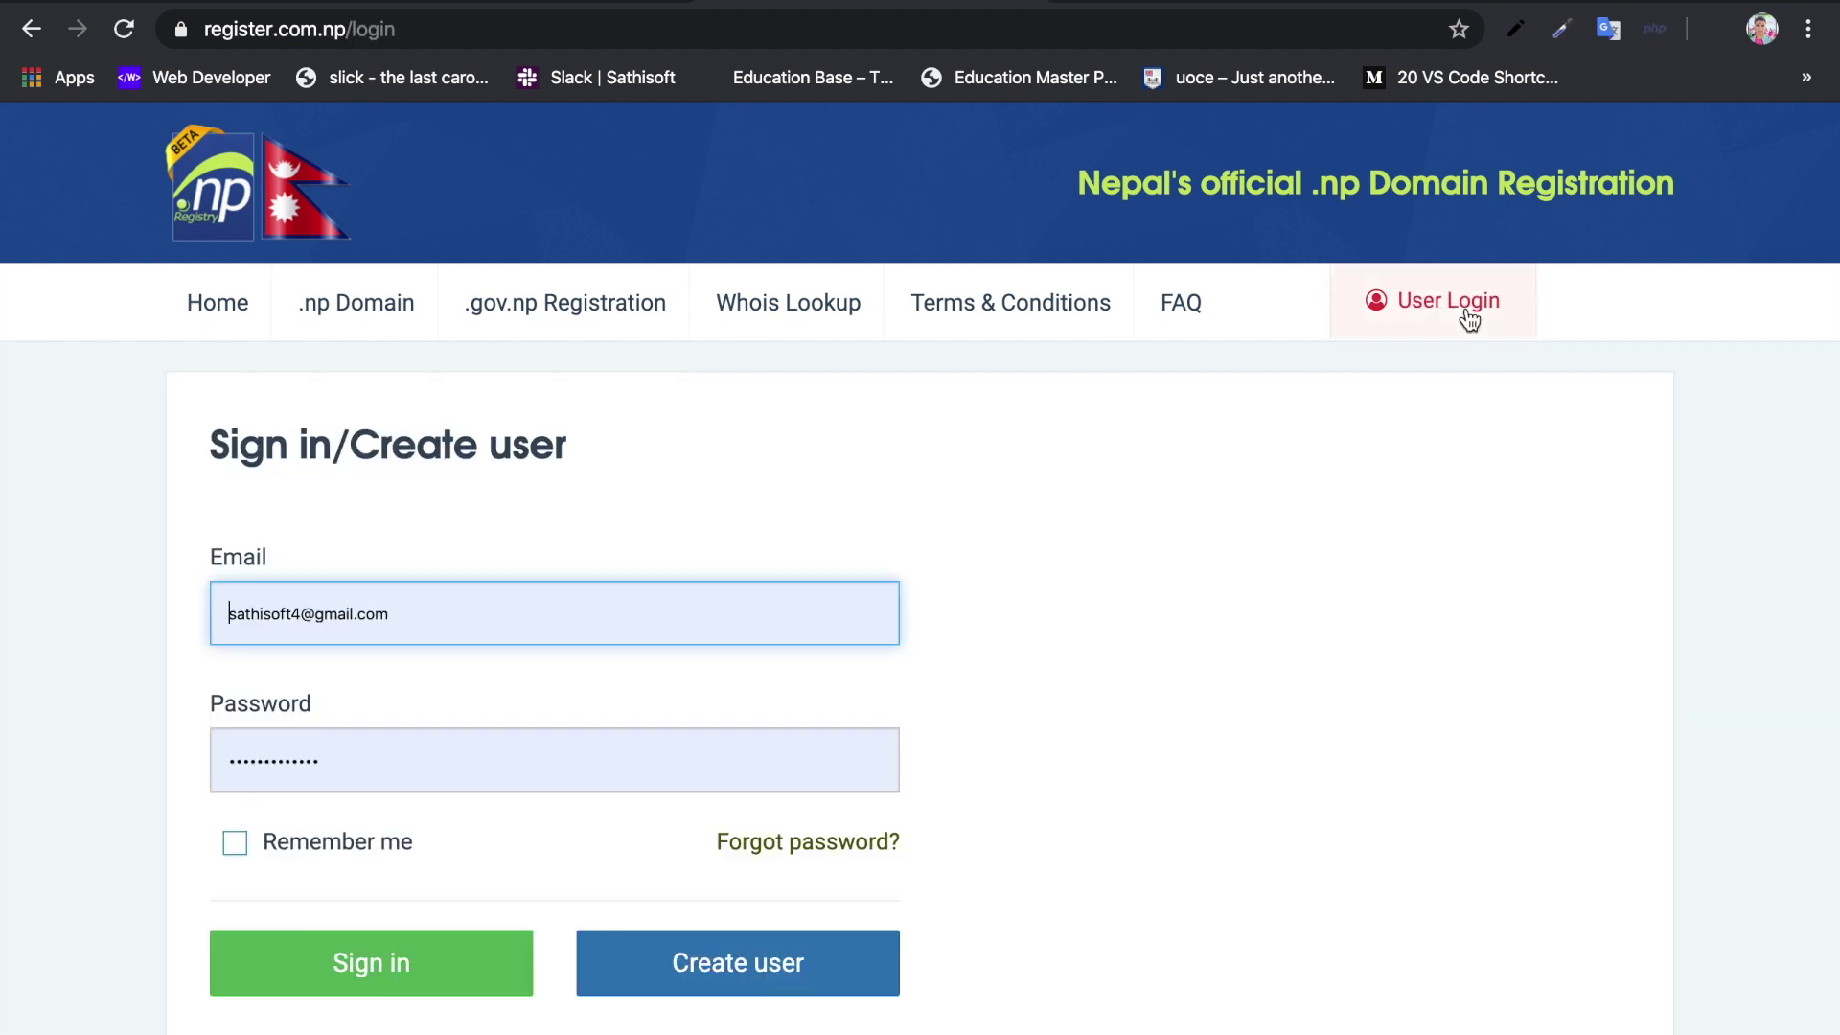
{"action": "scroll", "coordinate": [658, 603], "scroll_direction": "down", "scroll_amount": 2}
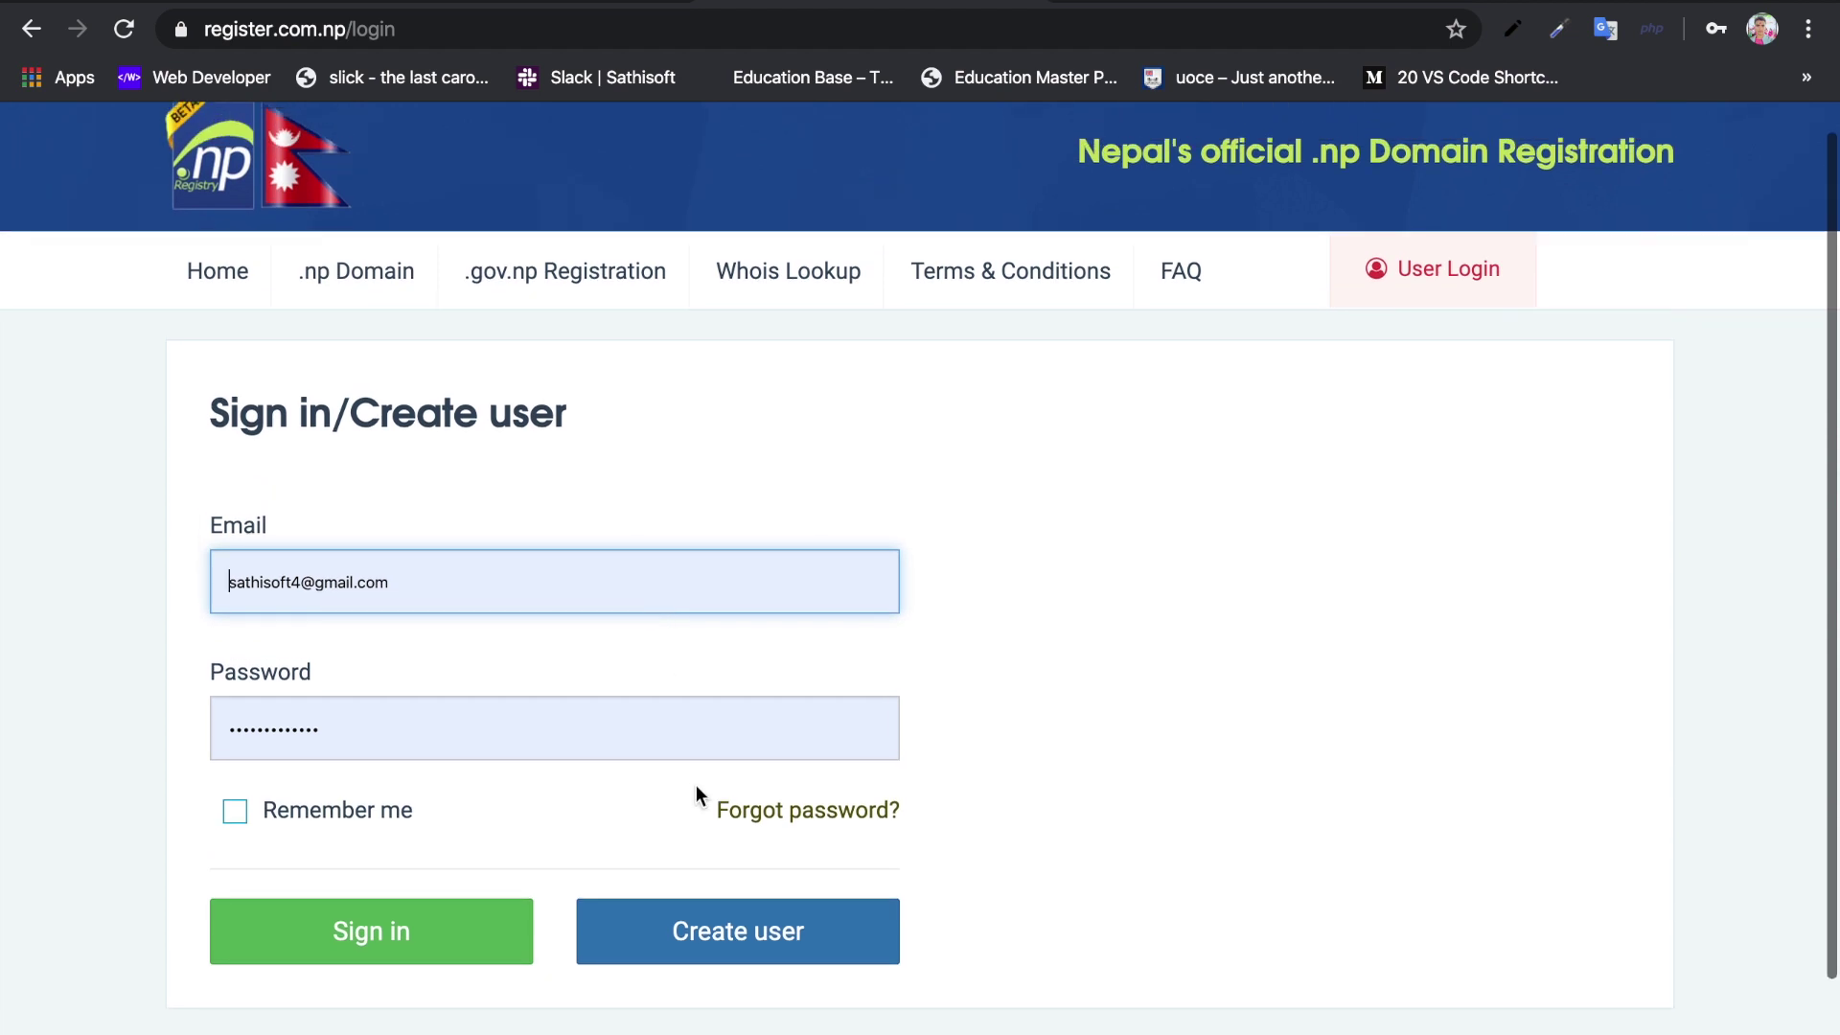
{"action": "left_click", "coordinate": [618, 931]}
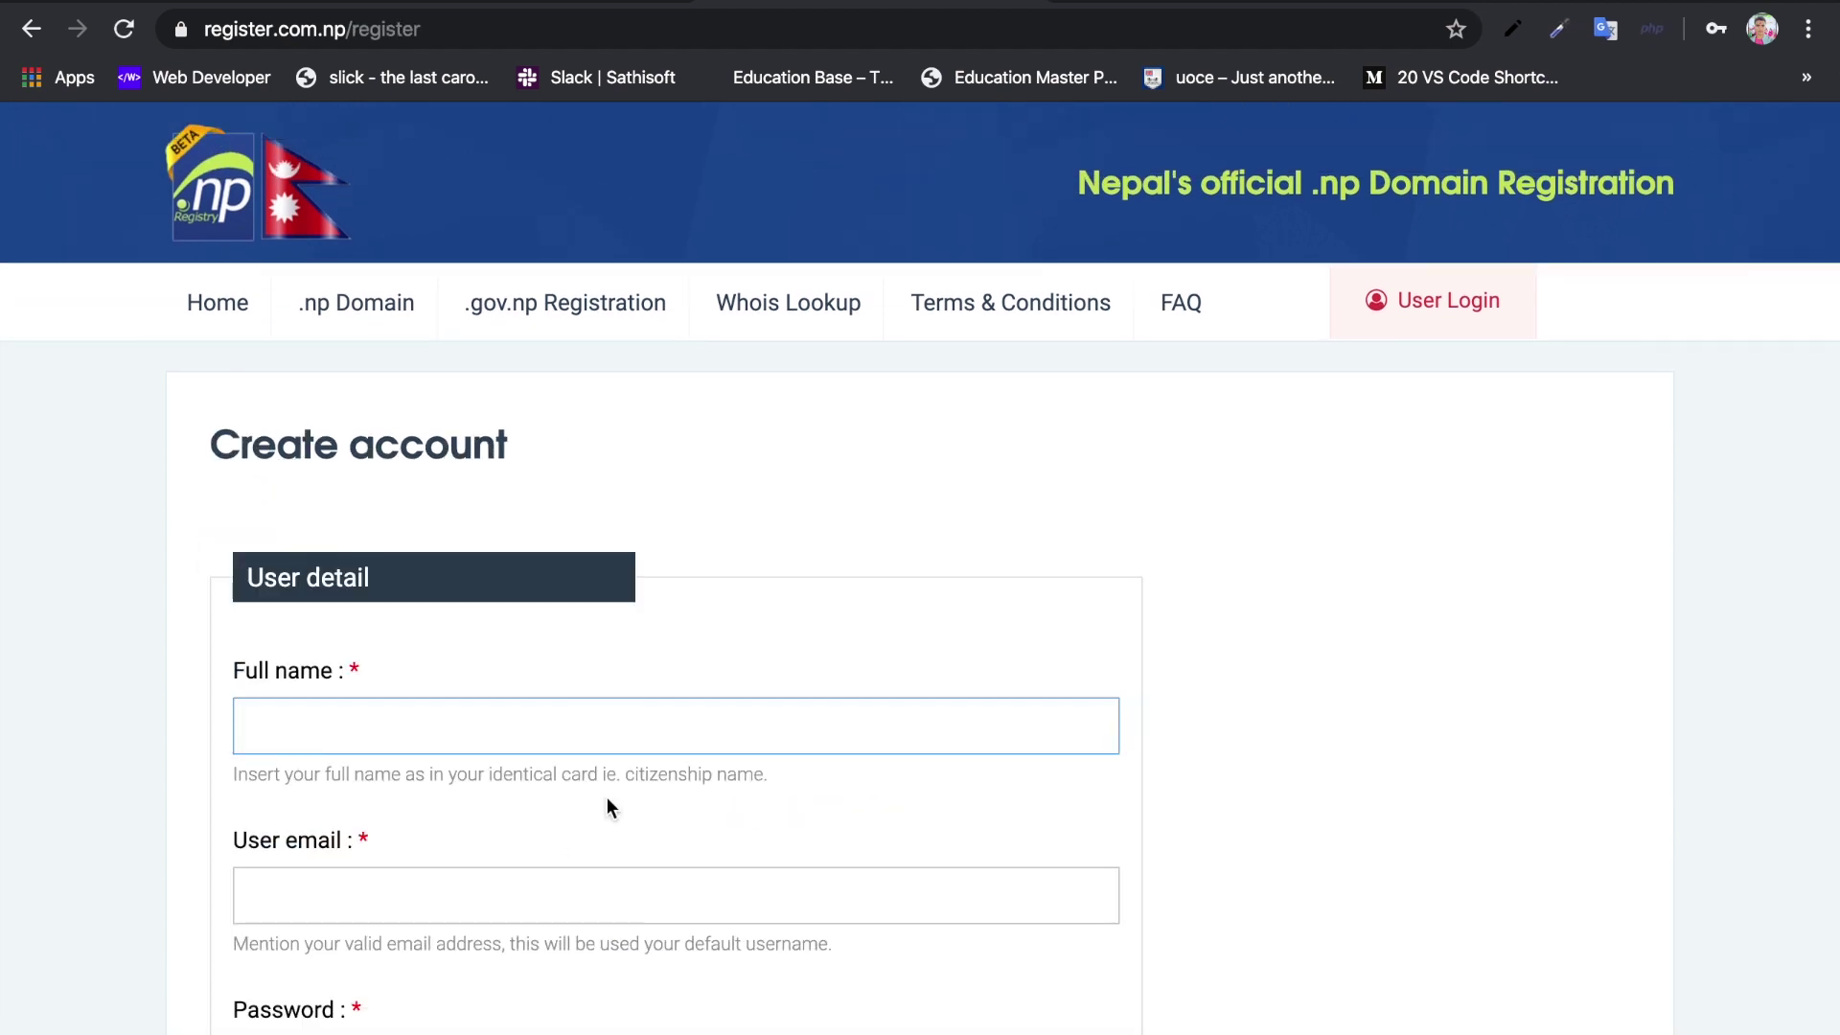
{"action": "scroll", "coordinate": [596, 719], "scroll_direction": "down", "scroll_amount": 2}
{"action": "scroll", "coordinate": [596, 720], "scroll_direction": "down", "scroll_amount": 2}
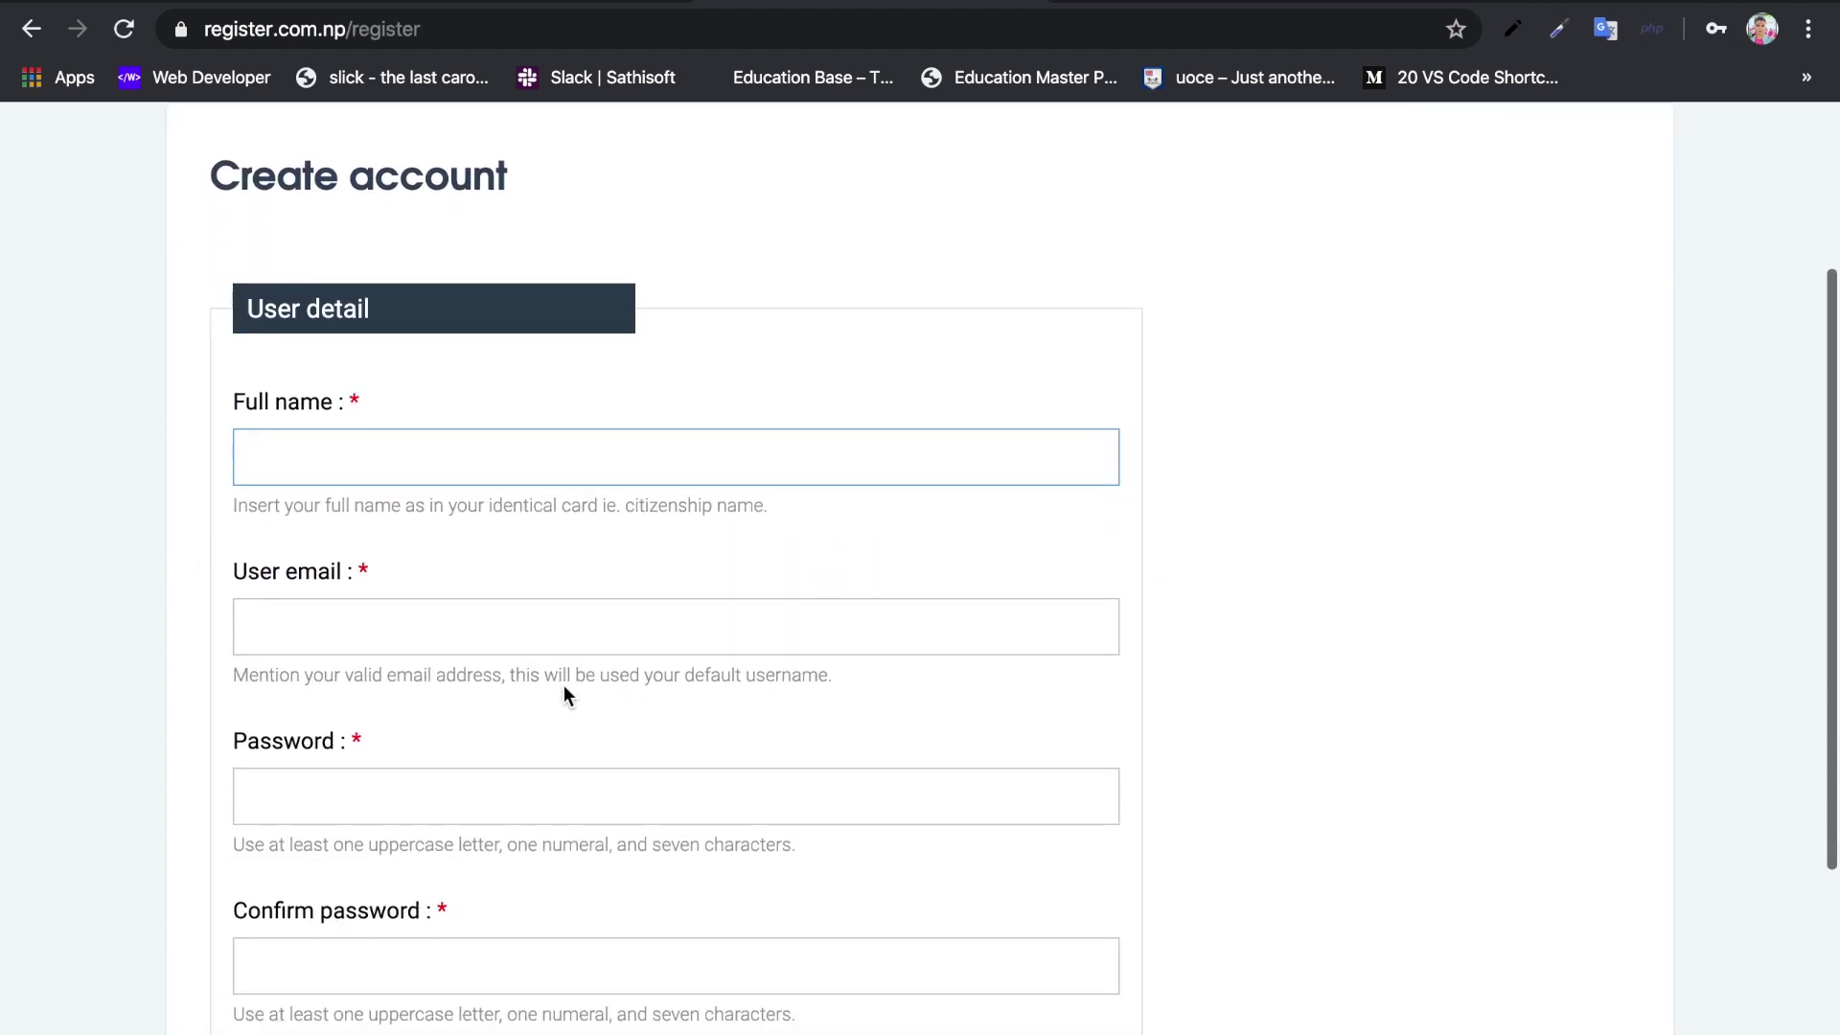
{"action": "scroll", "coordinate": [494, 627], "scroll_direction": "down", "scroll_amount": 2}
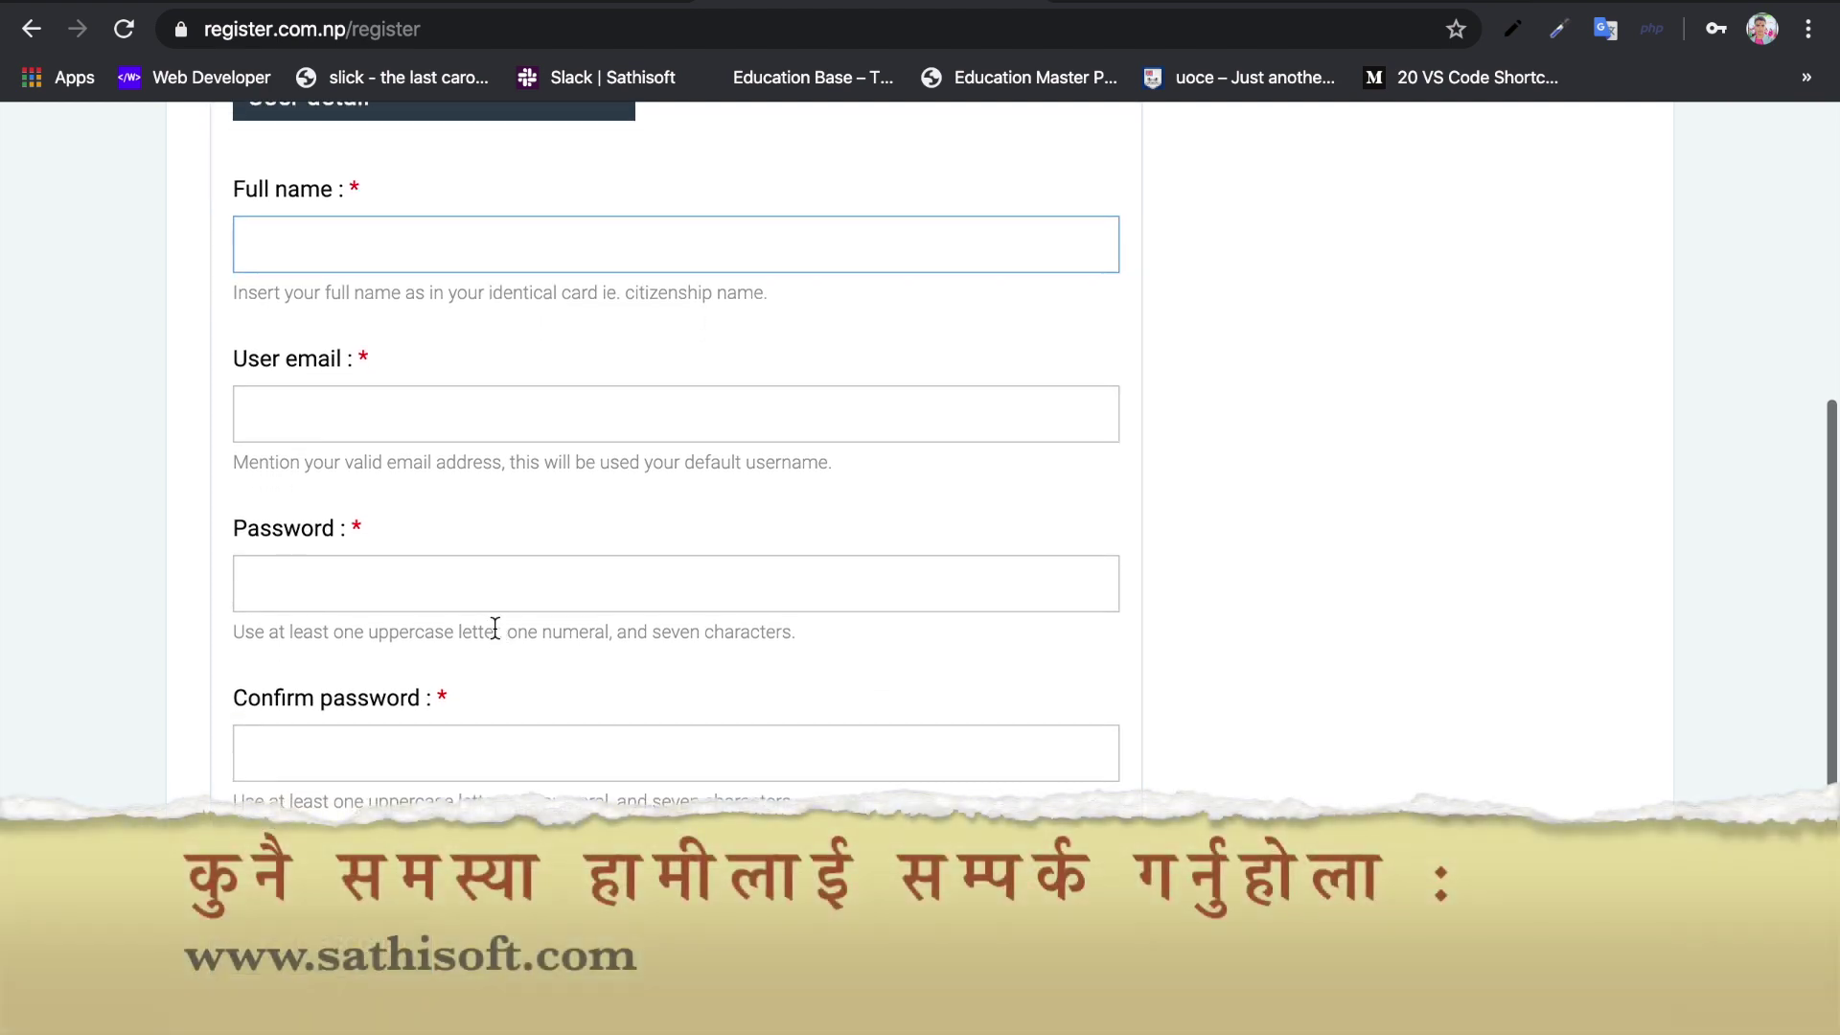
{"action": "scroll", "coordinate": [495, 628], "scroll_direction": "up", "scroll_amount": 5}
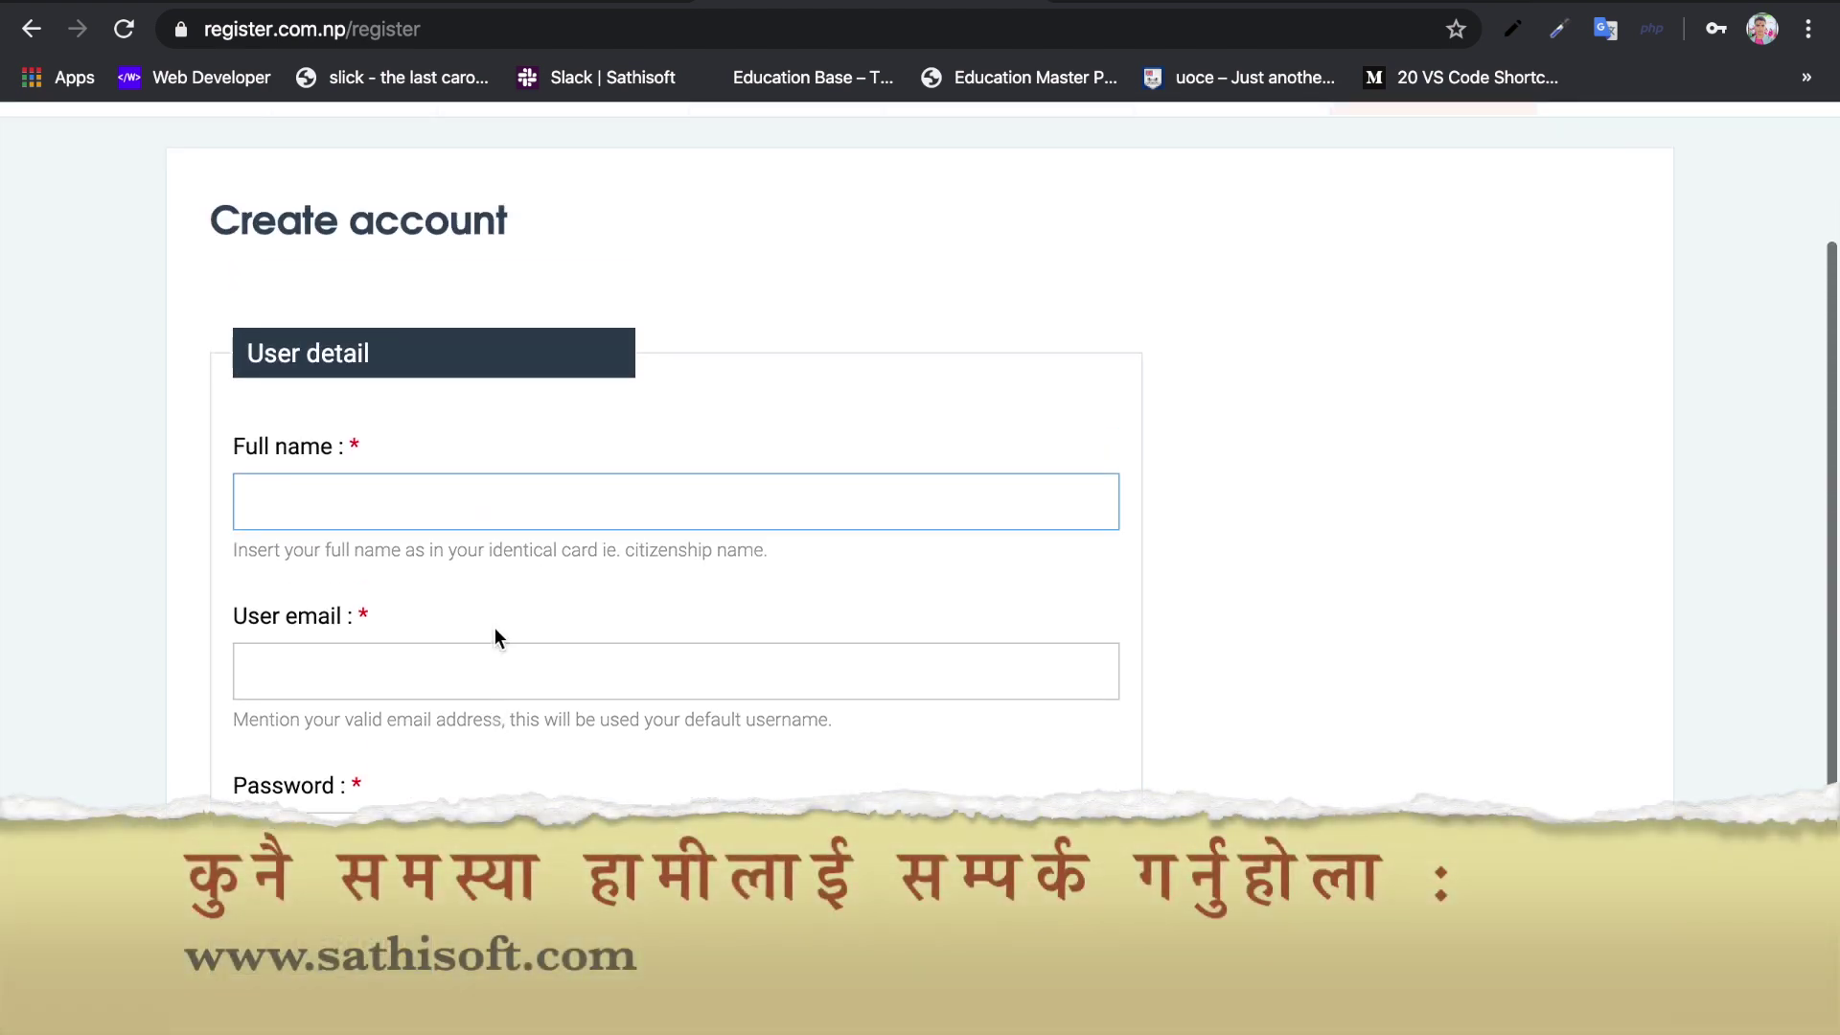
{"action": "scroll", "coordinate": [658, 645], "scroll_direction": "down", "scroll_amount": 3}
{"action": "scroll", "coordinate": [658, 645], "scroll_direction": "up", "scroll_amount": 1}
{"action": "scroll", "coordinate": [656, 640], "scroll_direction": "down", "scroll_amount": 2}
{"action": "scroll", "coordinate": [655, 641], "scroll_direction": "up", "scroll_amount": 2}
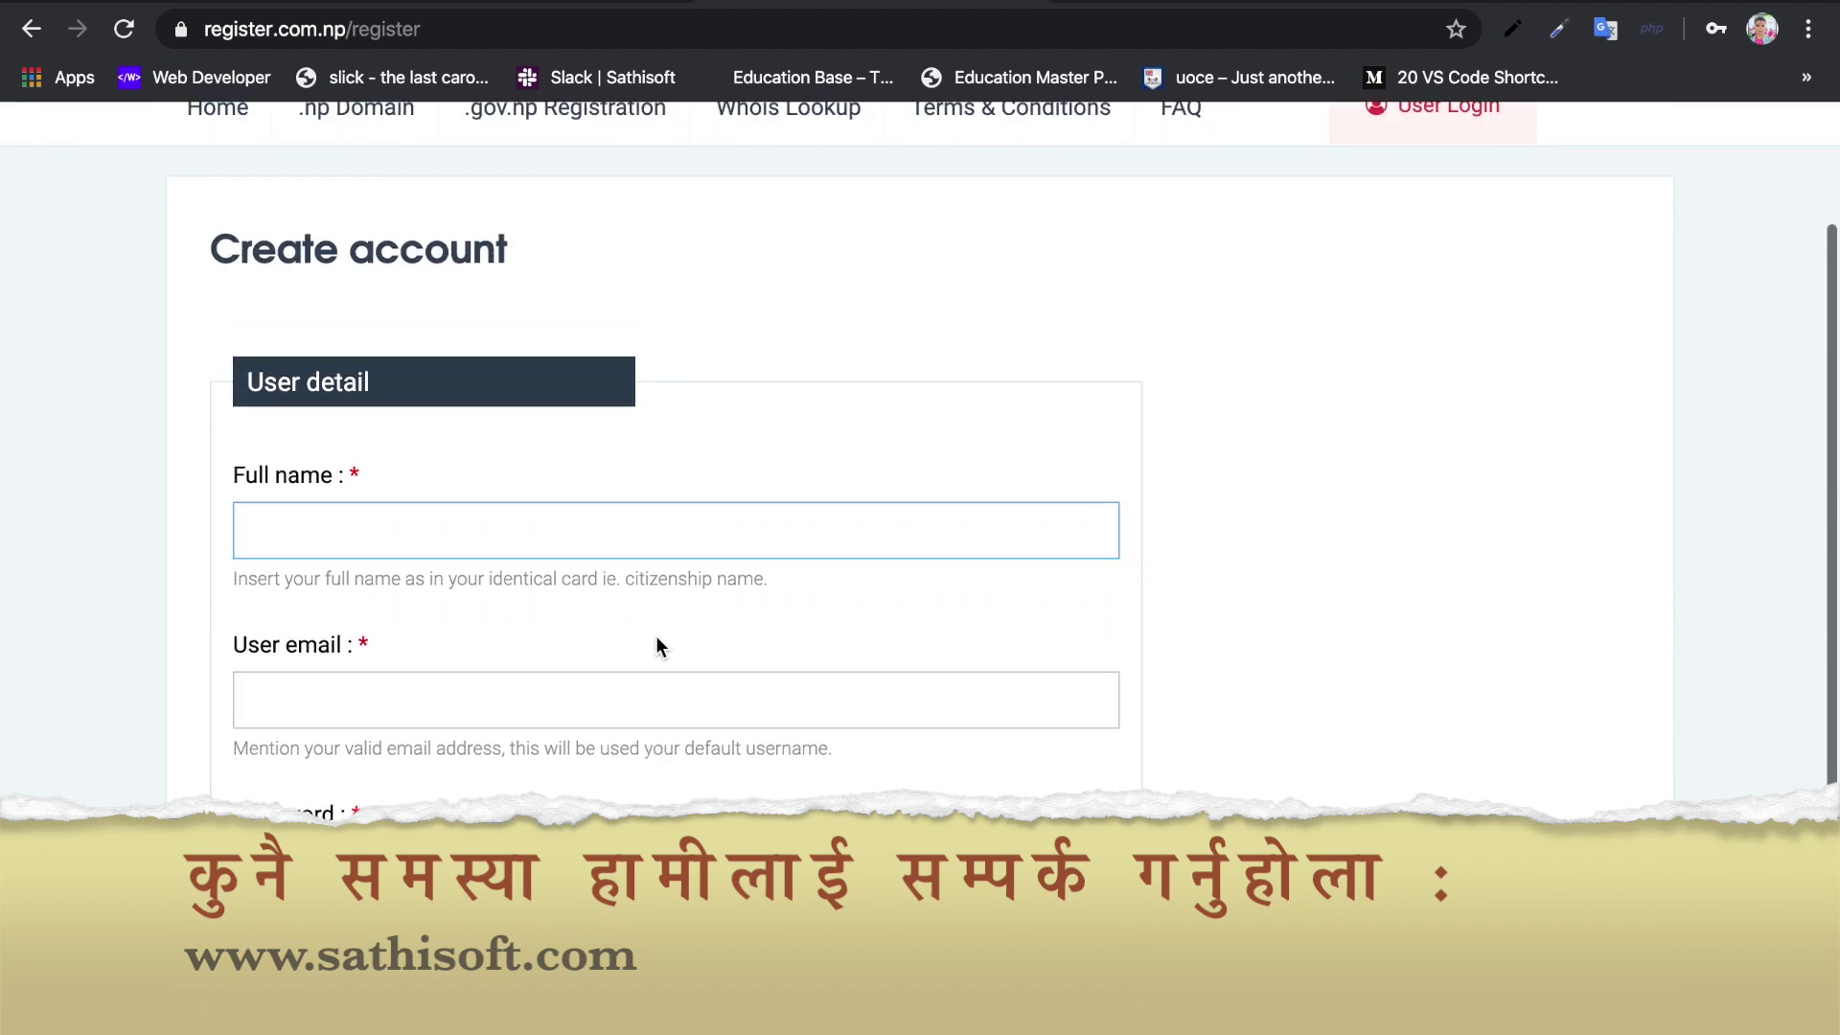
{"action": "scroll", "coordinate": [655, 635], "scroll_direction": "up", "scroll_amount": 2}
{"action": "left_click", "coordinate": [1414, 332]}
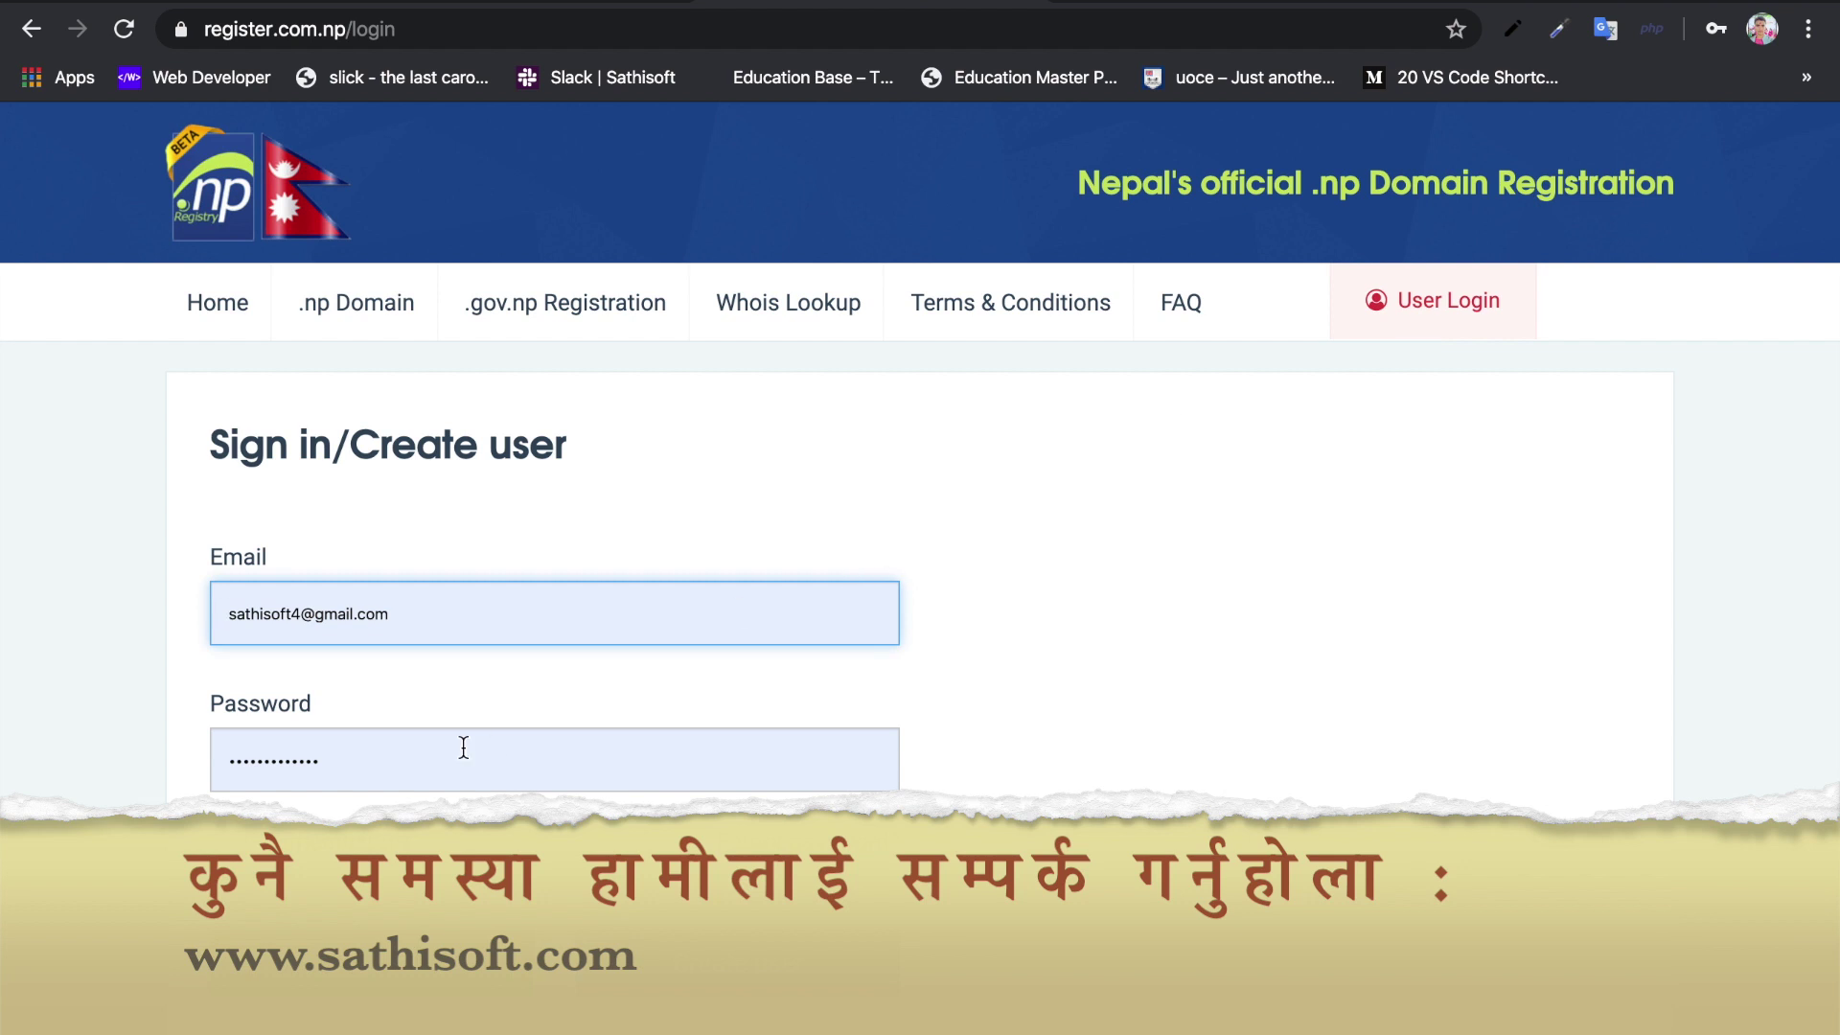
- Sign in with the saved email and password
{"action": "left_click", "coordinate": [353, 987]}
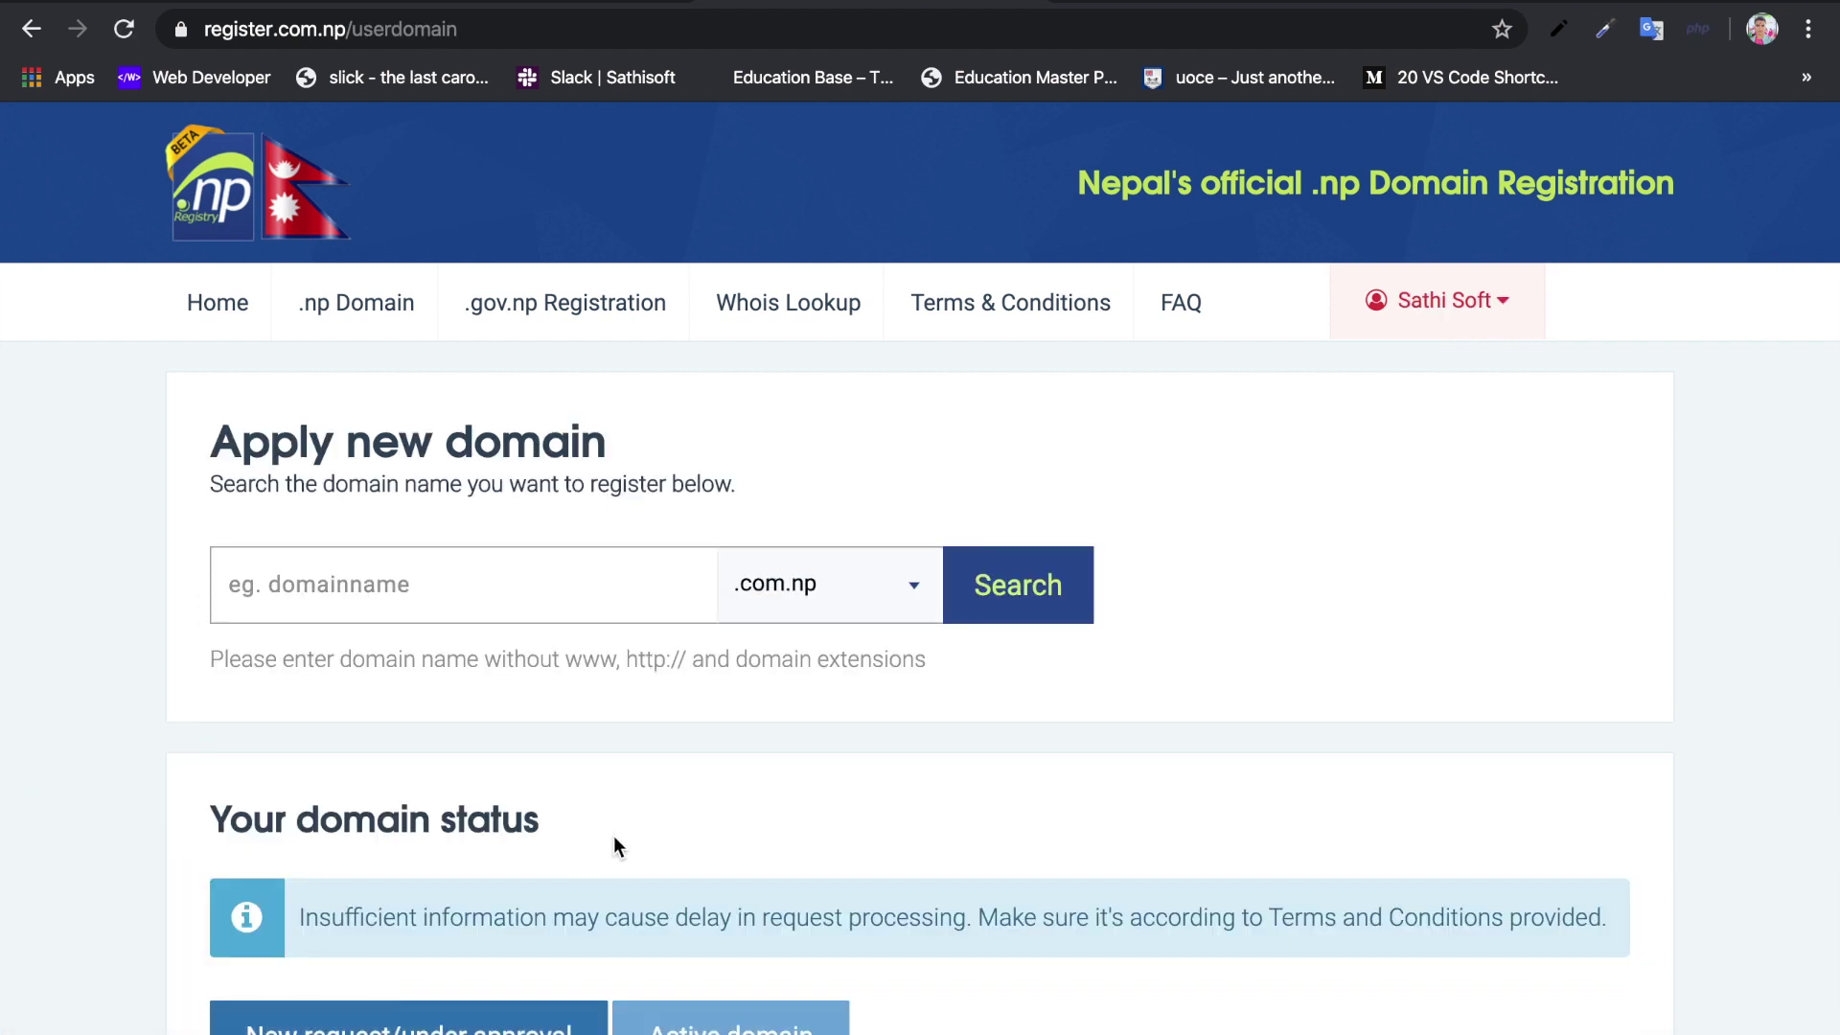
{"action": "scroll", "coordinate": [613, 835], "scroll_direction": "down", "scroll_amount": 2}
{"action": "scroll", "coordinate": [613, 835], "scroll_direction": "up", "scroll_amount": 2}
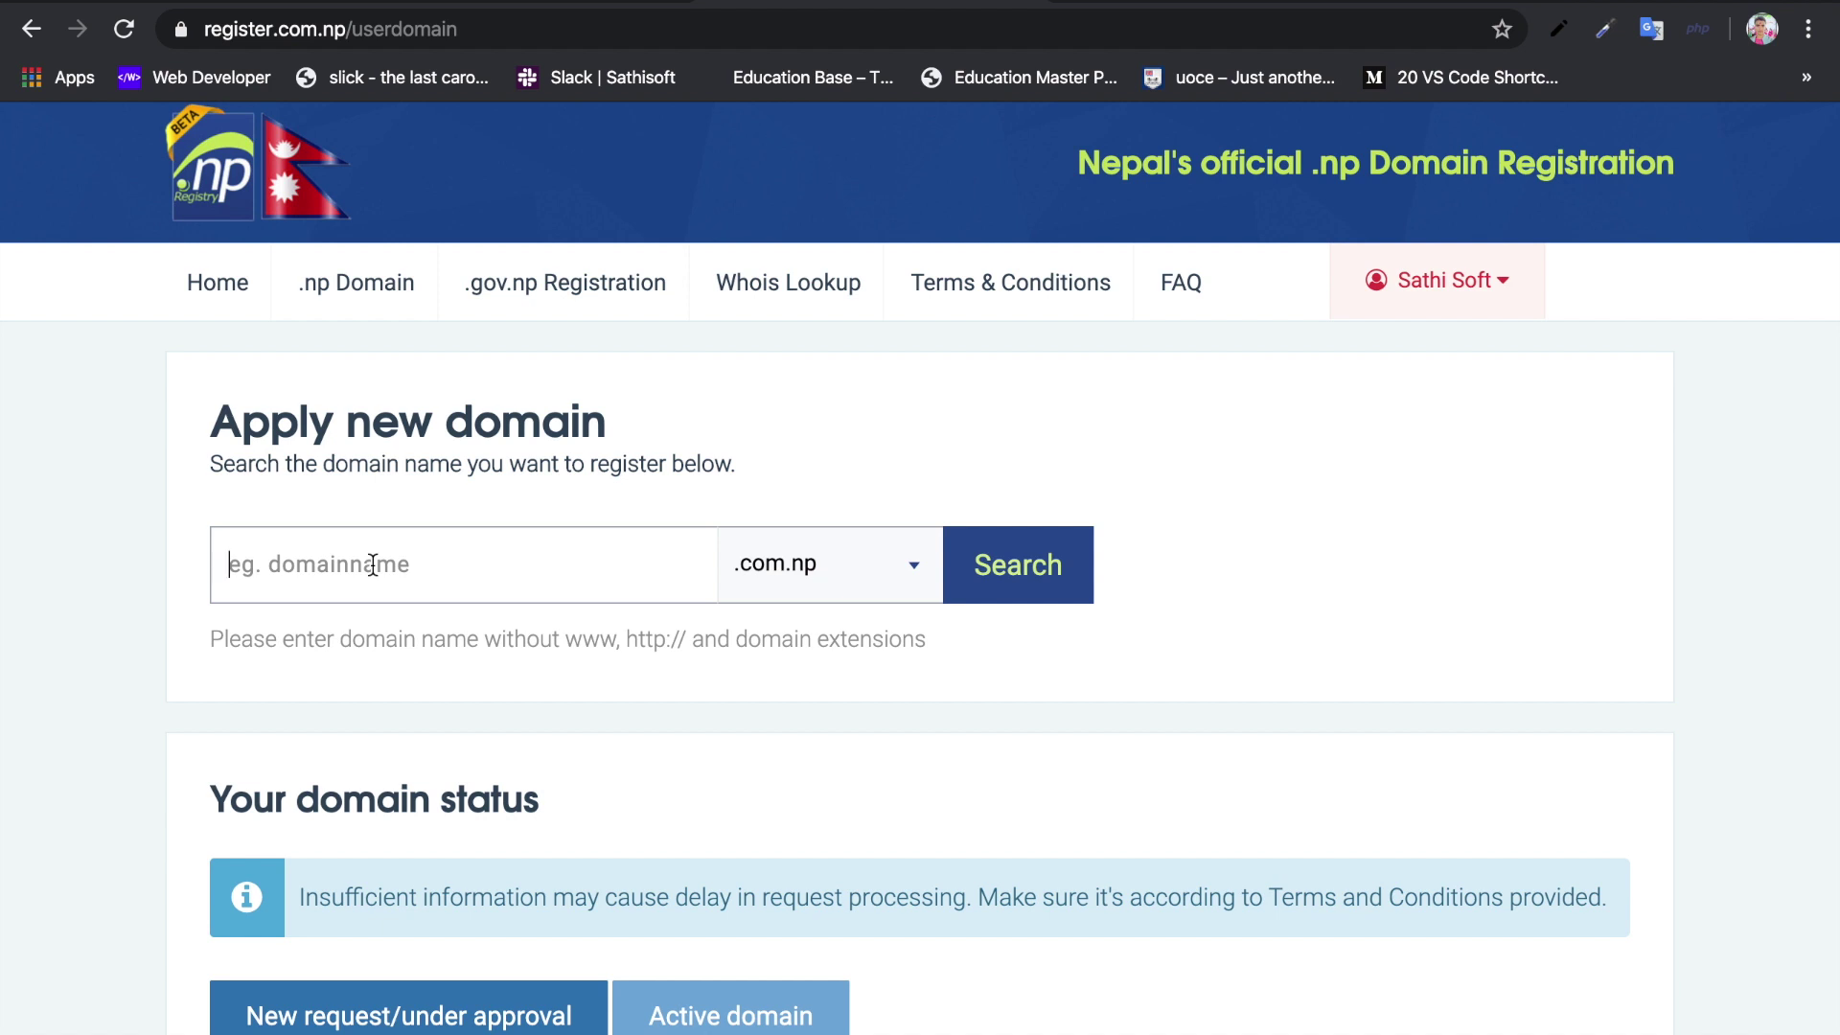
- Check the empty active and awaiting-approval domain lists, then focus the domain search box
{"action": "left_click", "coordinate": [373, 565]}
{"action": "scroll", "coordinate": [361, 583], "scroll_direction": "down", "scroll_amount": 2}
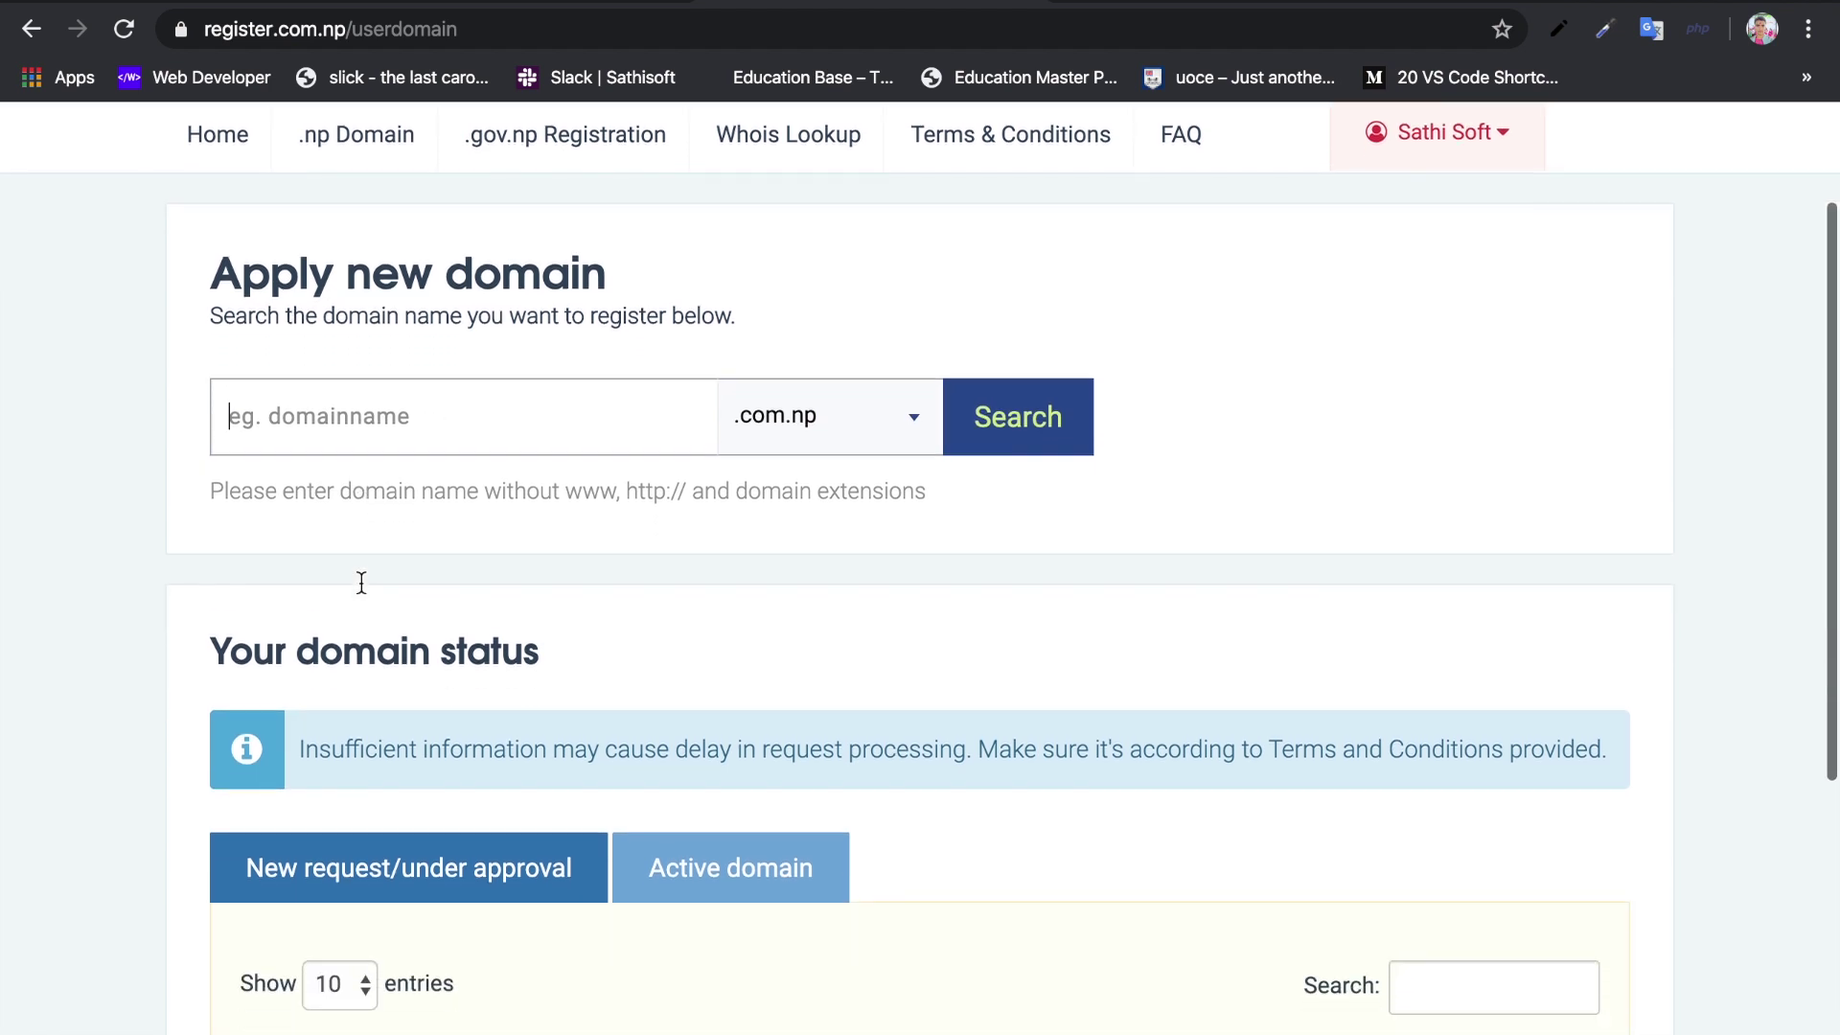
{"action": "scroll", "coordinate": [457, 601], "scroll_direction": "down", "scroll_amount": 3}
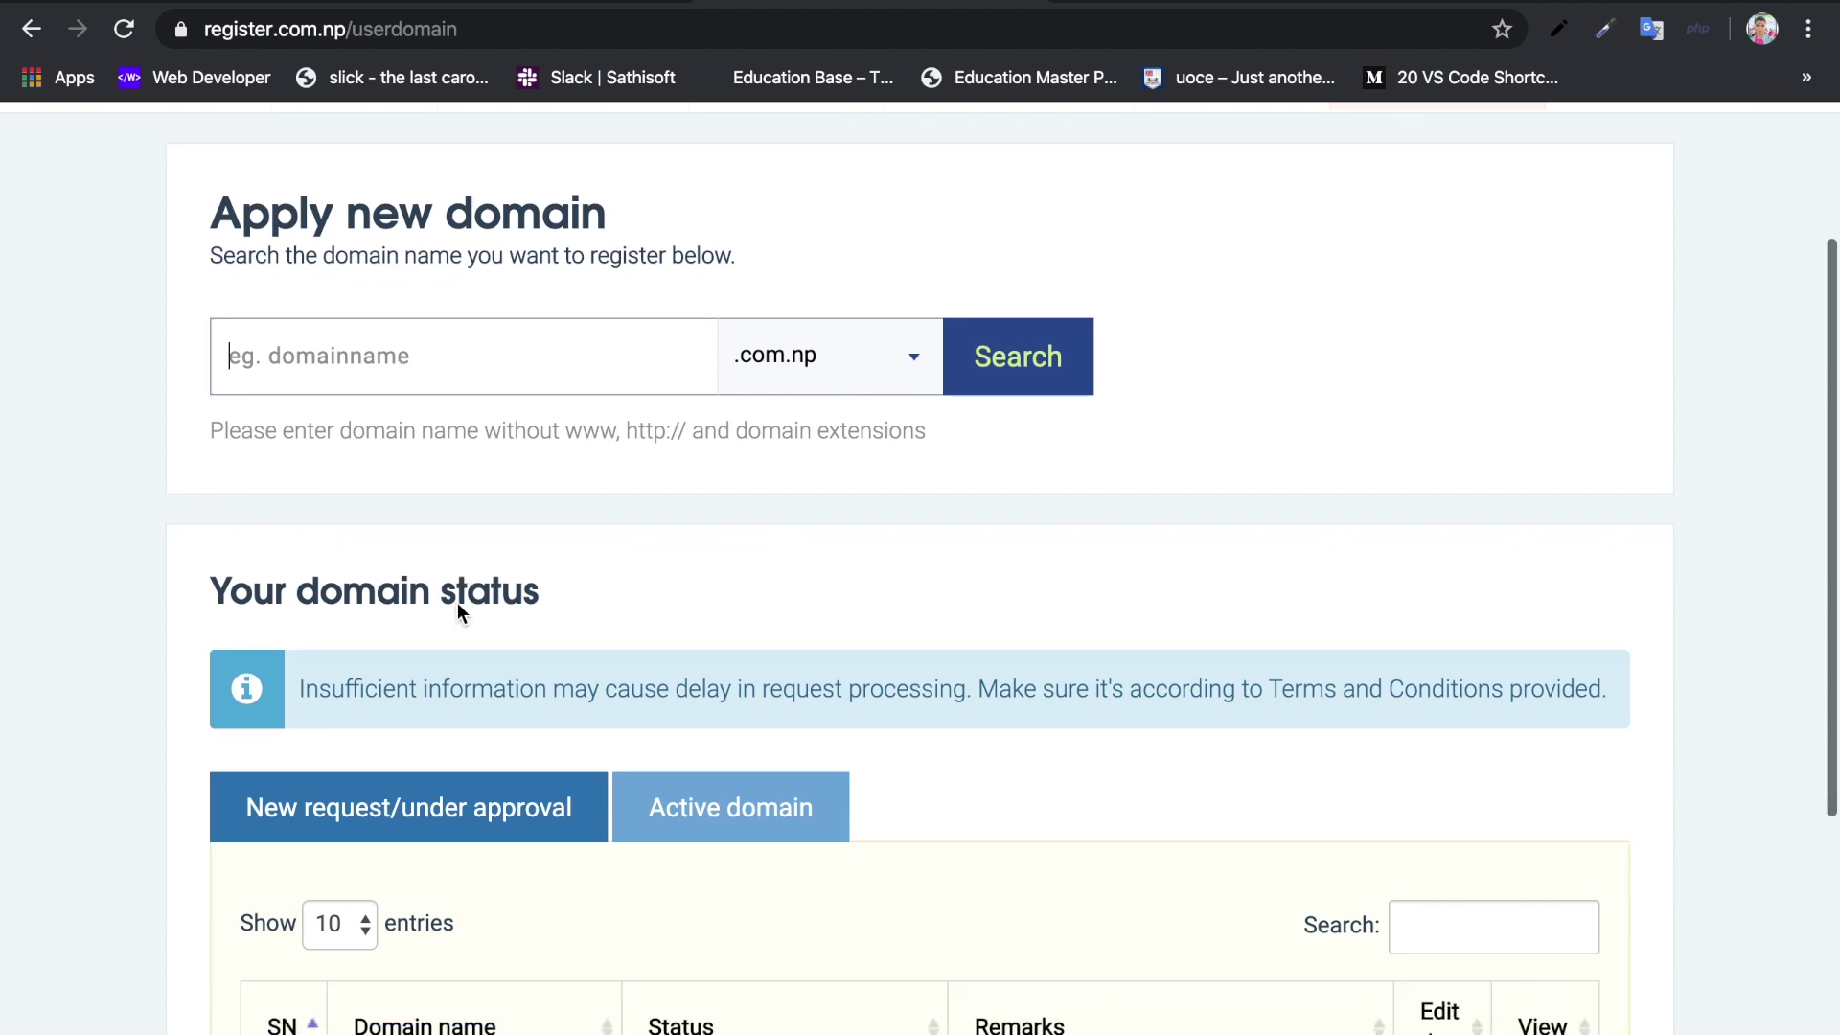
{"action": "left_click", "coordinate": [688, 711]}
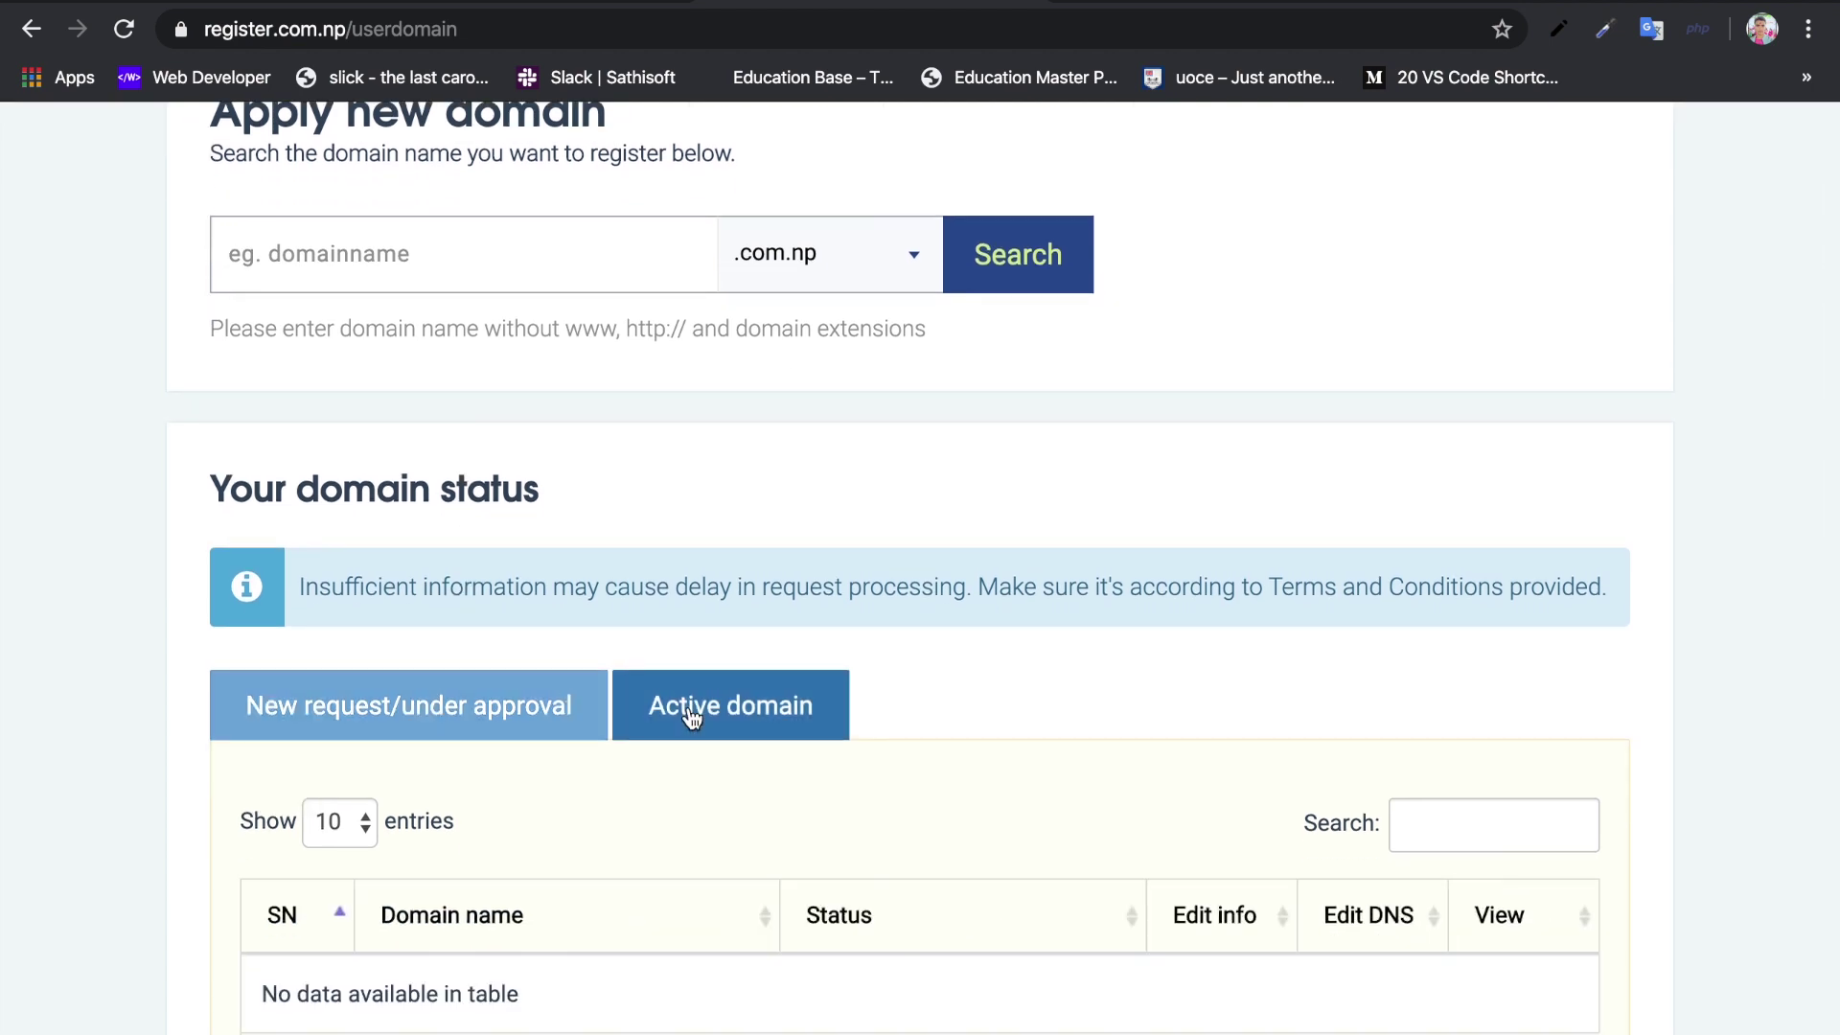
{"action": "scroll", "coordinate": [676, 817], "scroll_direction": "down", "scroll_amount": 2}
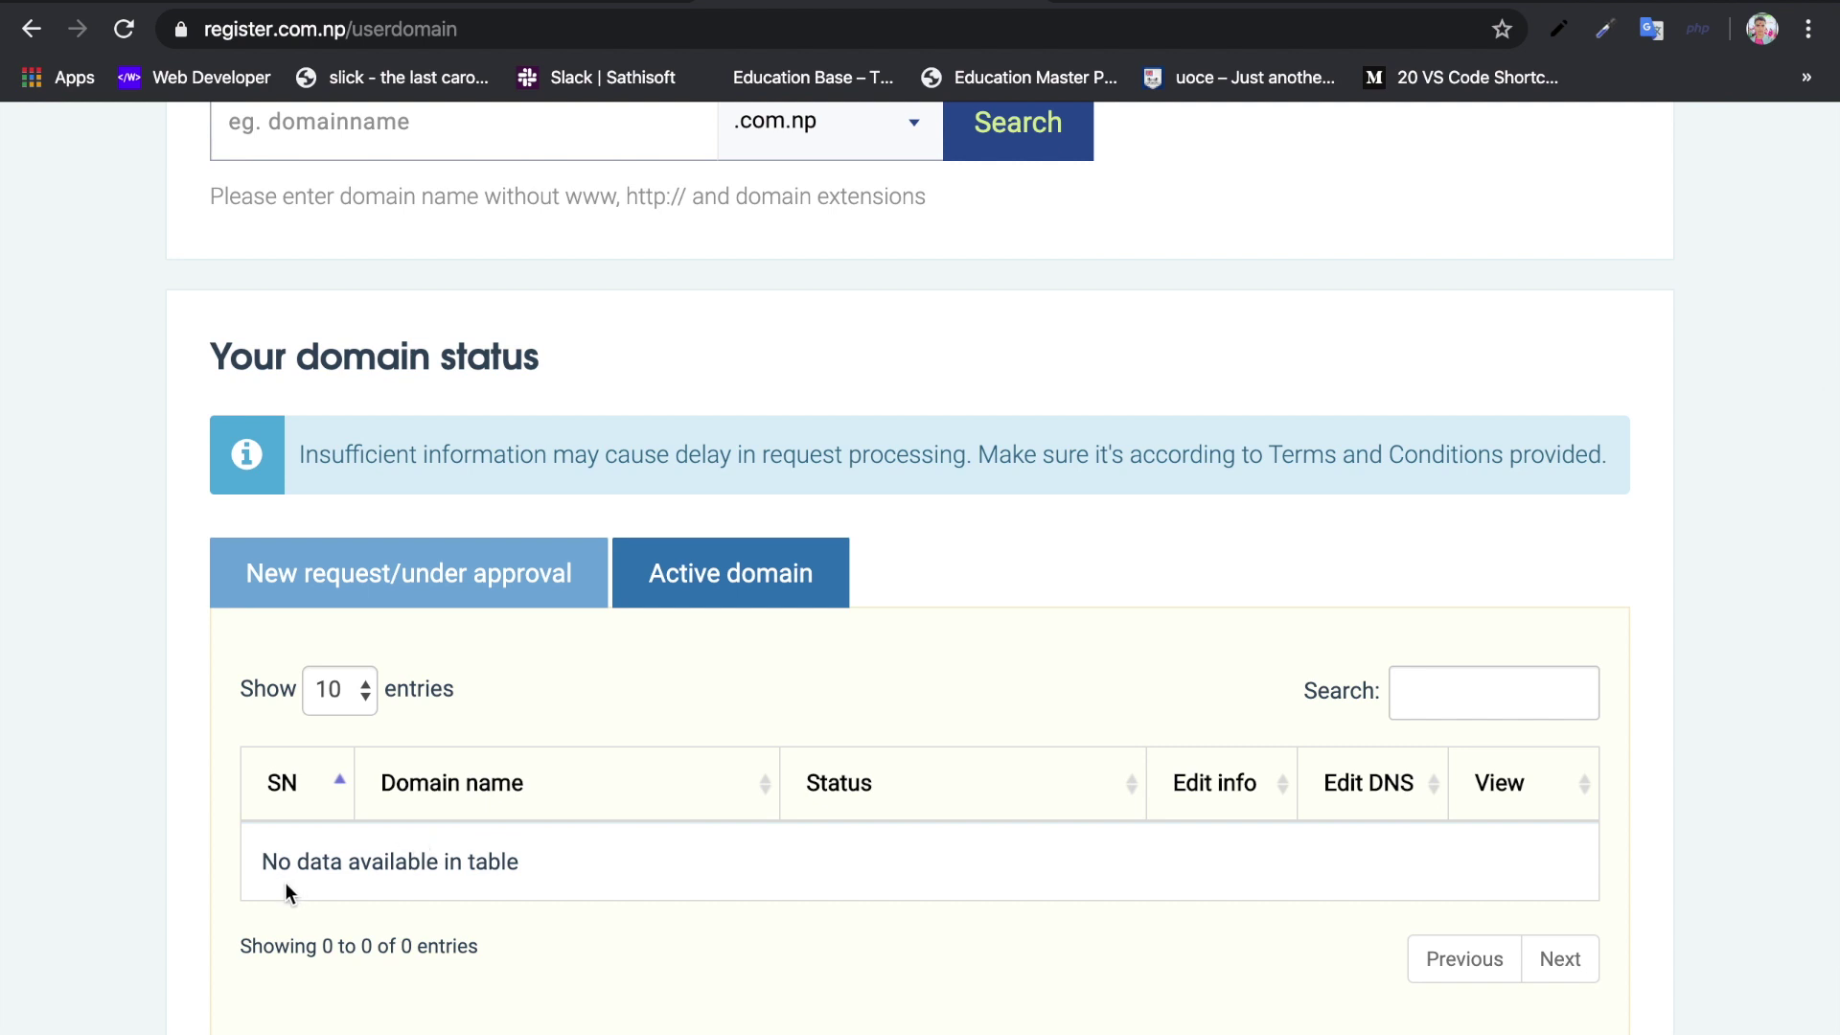
{"action": "left_click", "coordinate": [441, 601]}
{"action": "scroll", "coordinate": [757, 868], "scroll_direction": "up", "scroll_amount": 4}
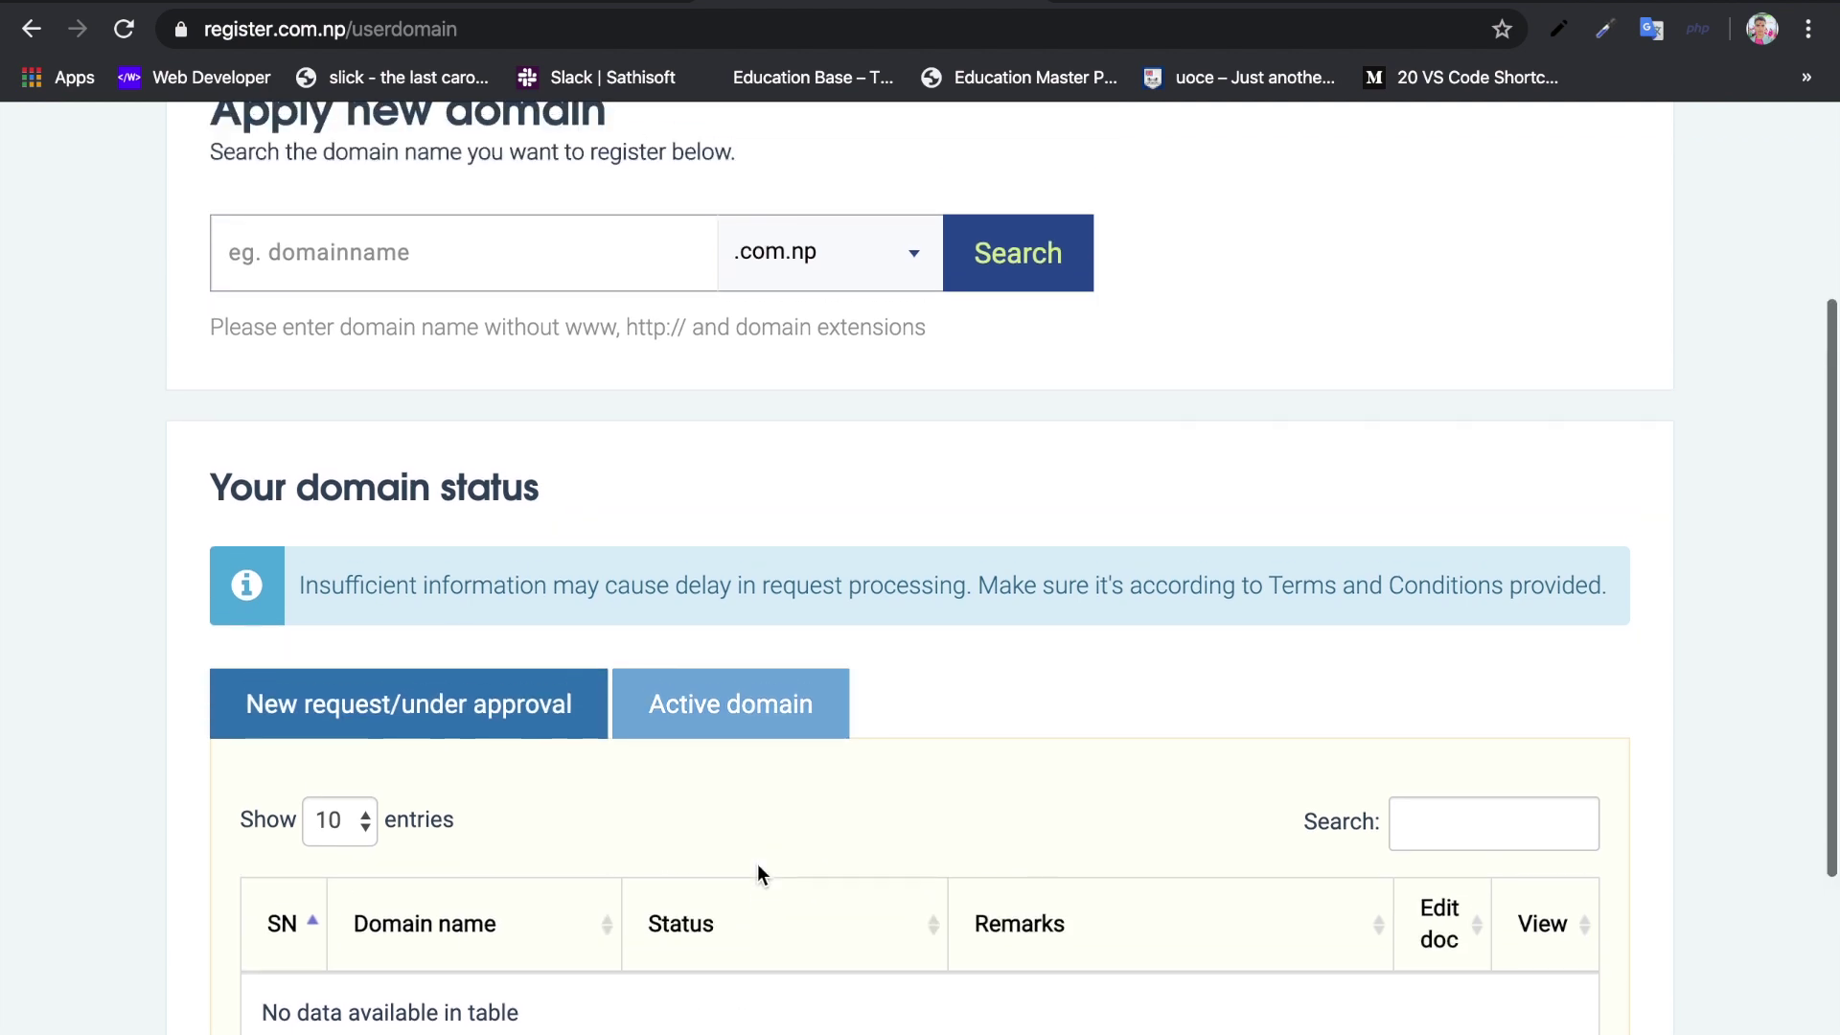
{"action": "left_click", "coordinate": [377, 391]}
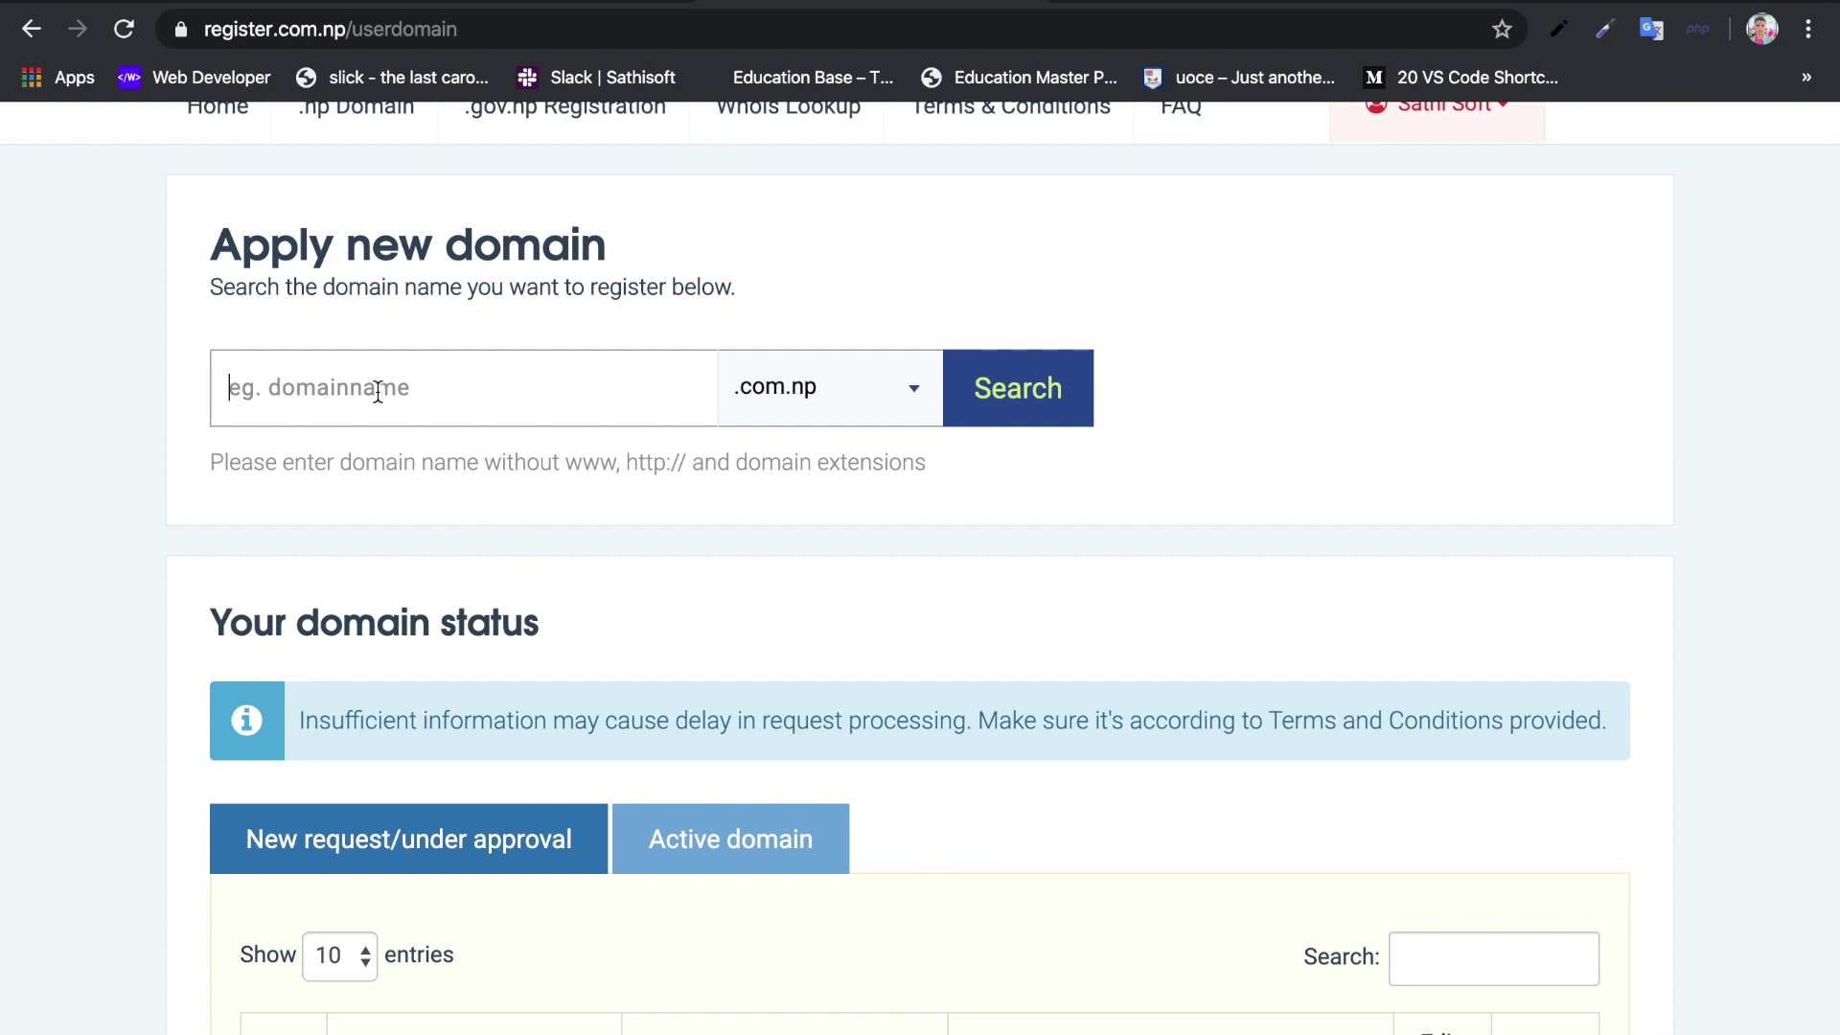
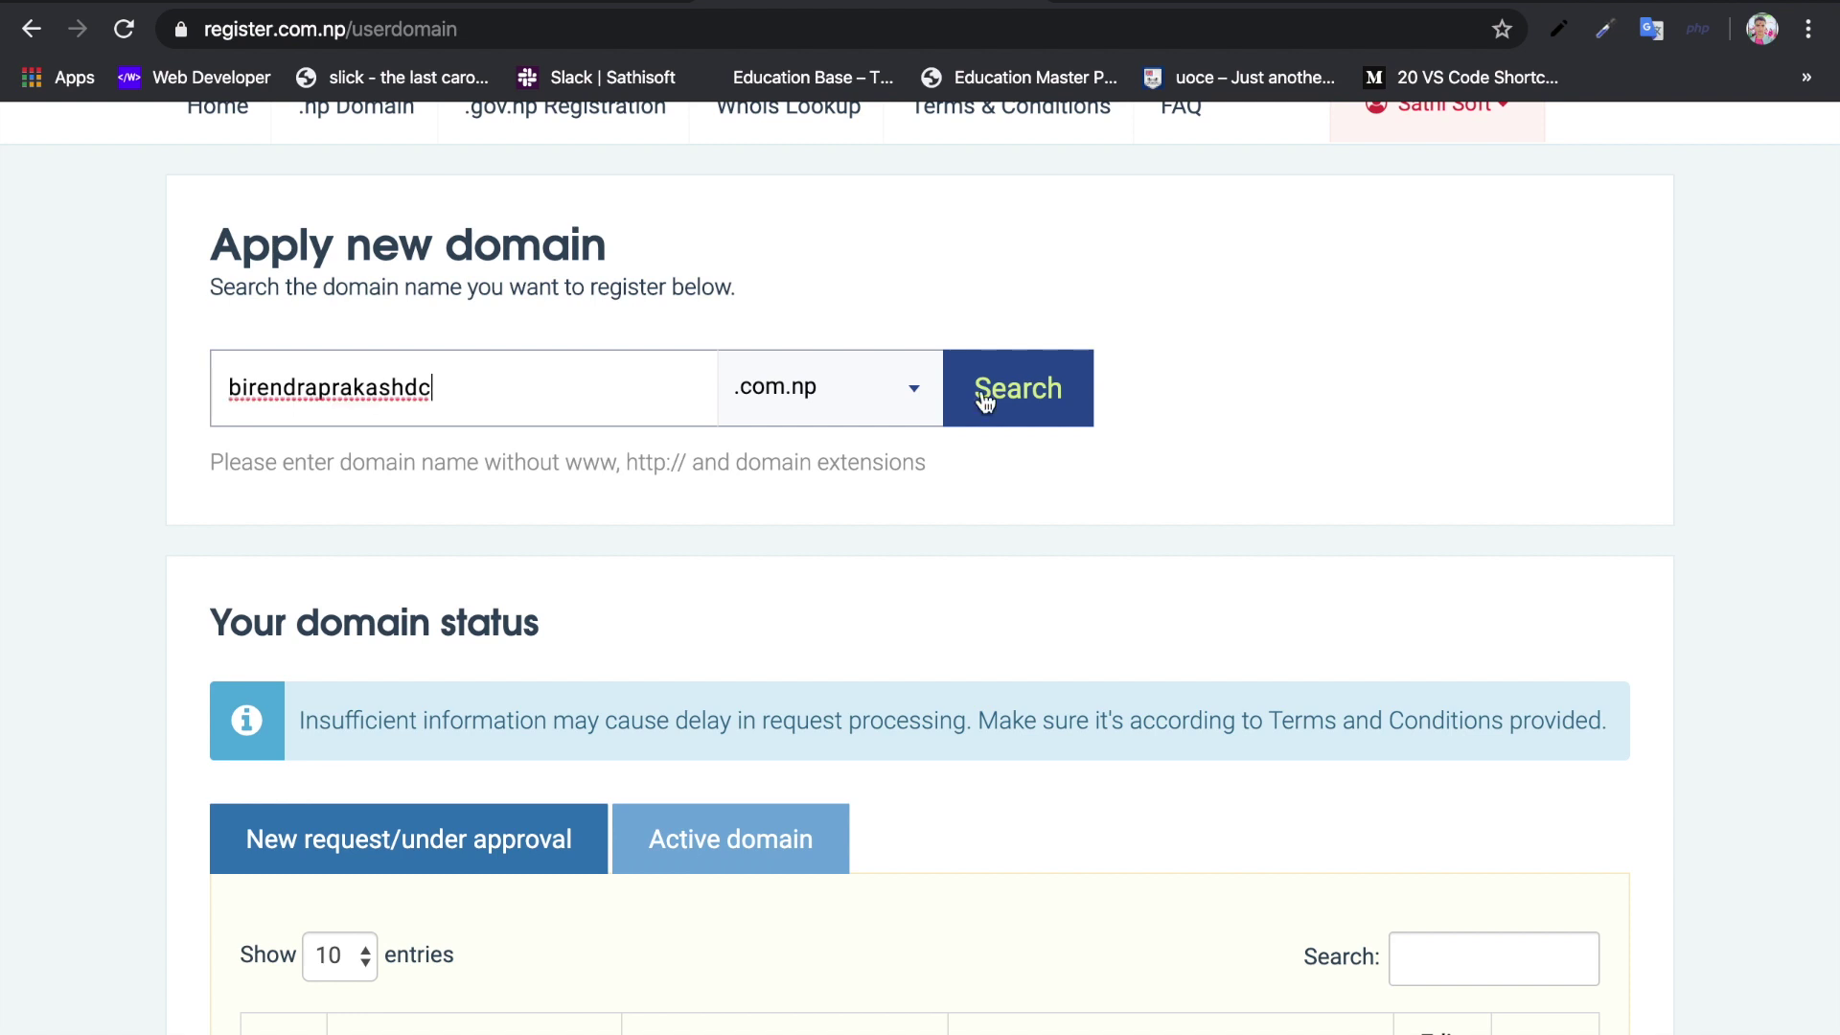
{"action": "scroll", "coordinate": [984, 401], "scroll_direction": "up", "scroll_amount": 3}
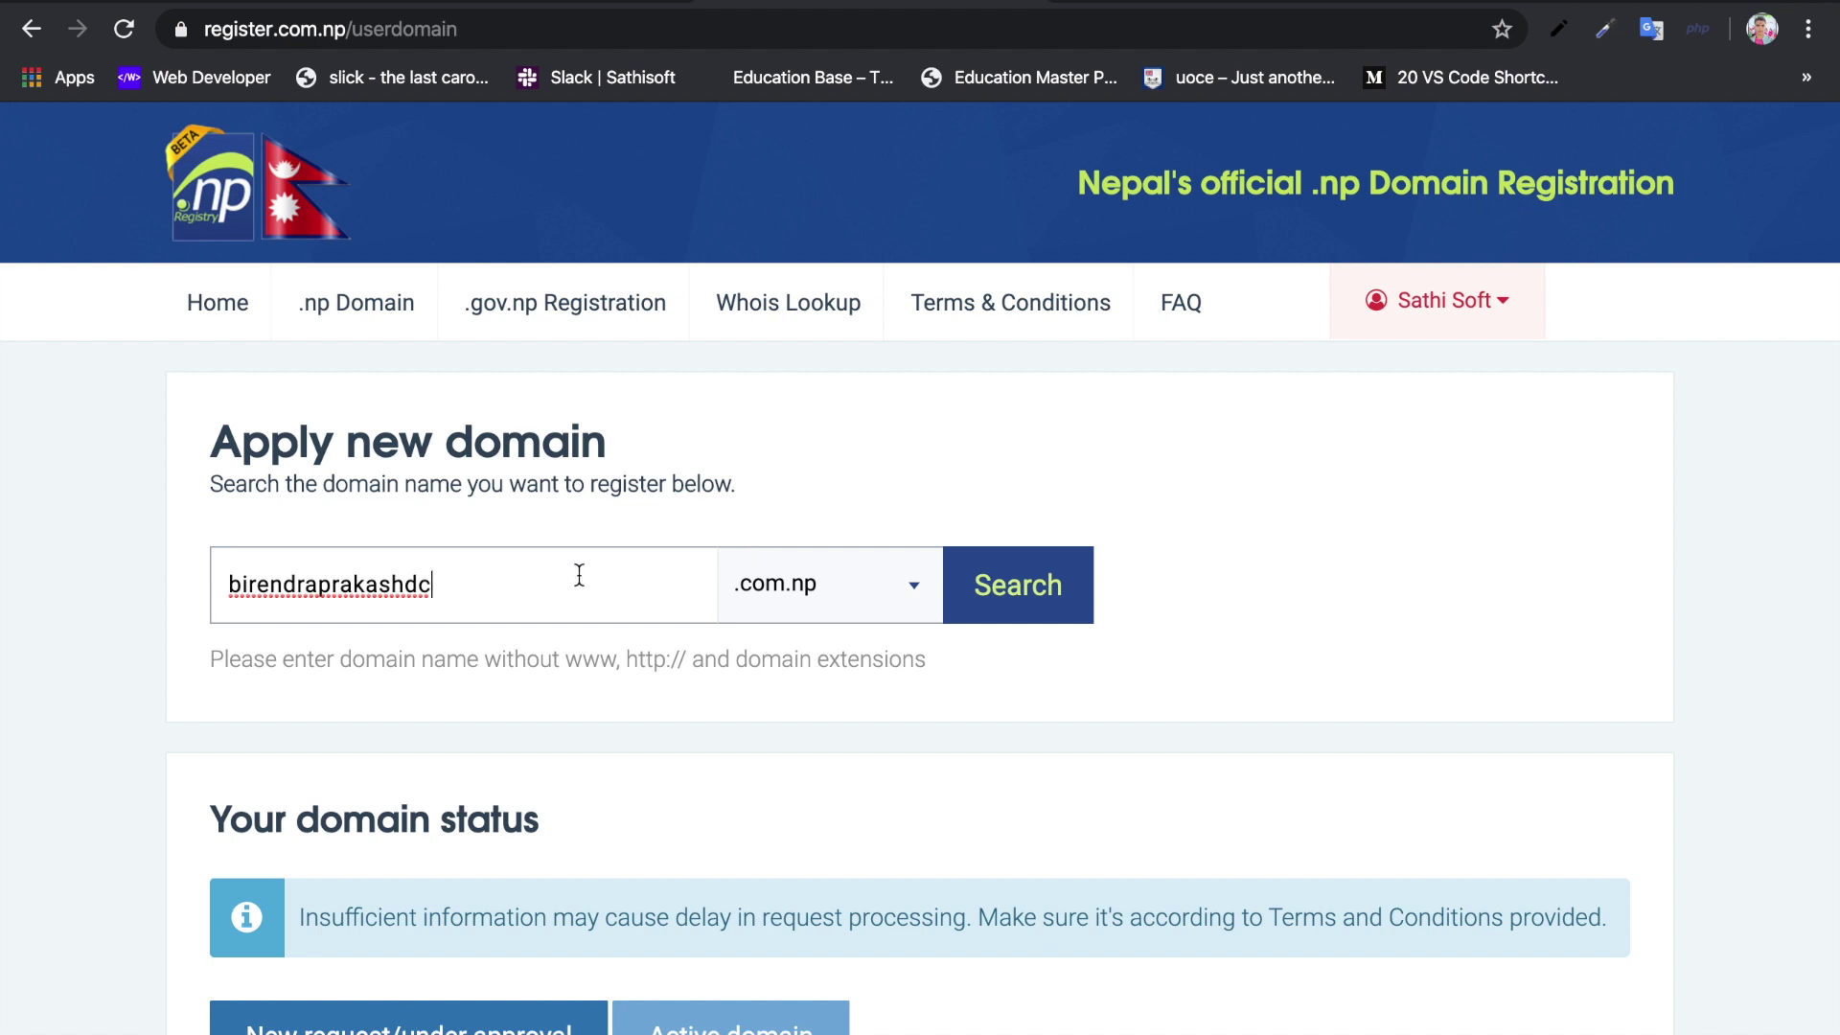
{"action": "left_click", "coordinate": [1023, 605]}
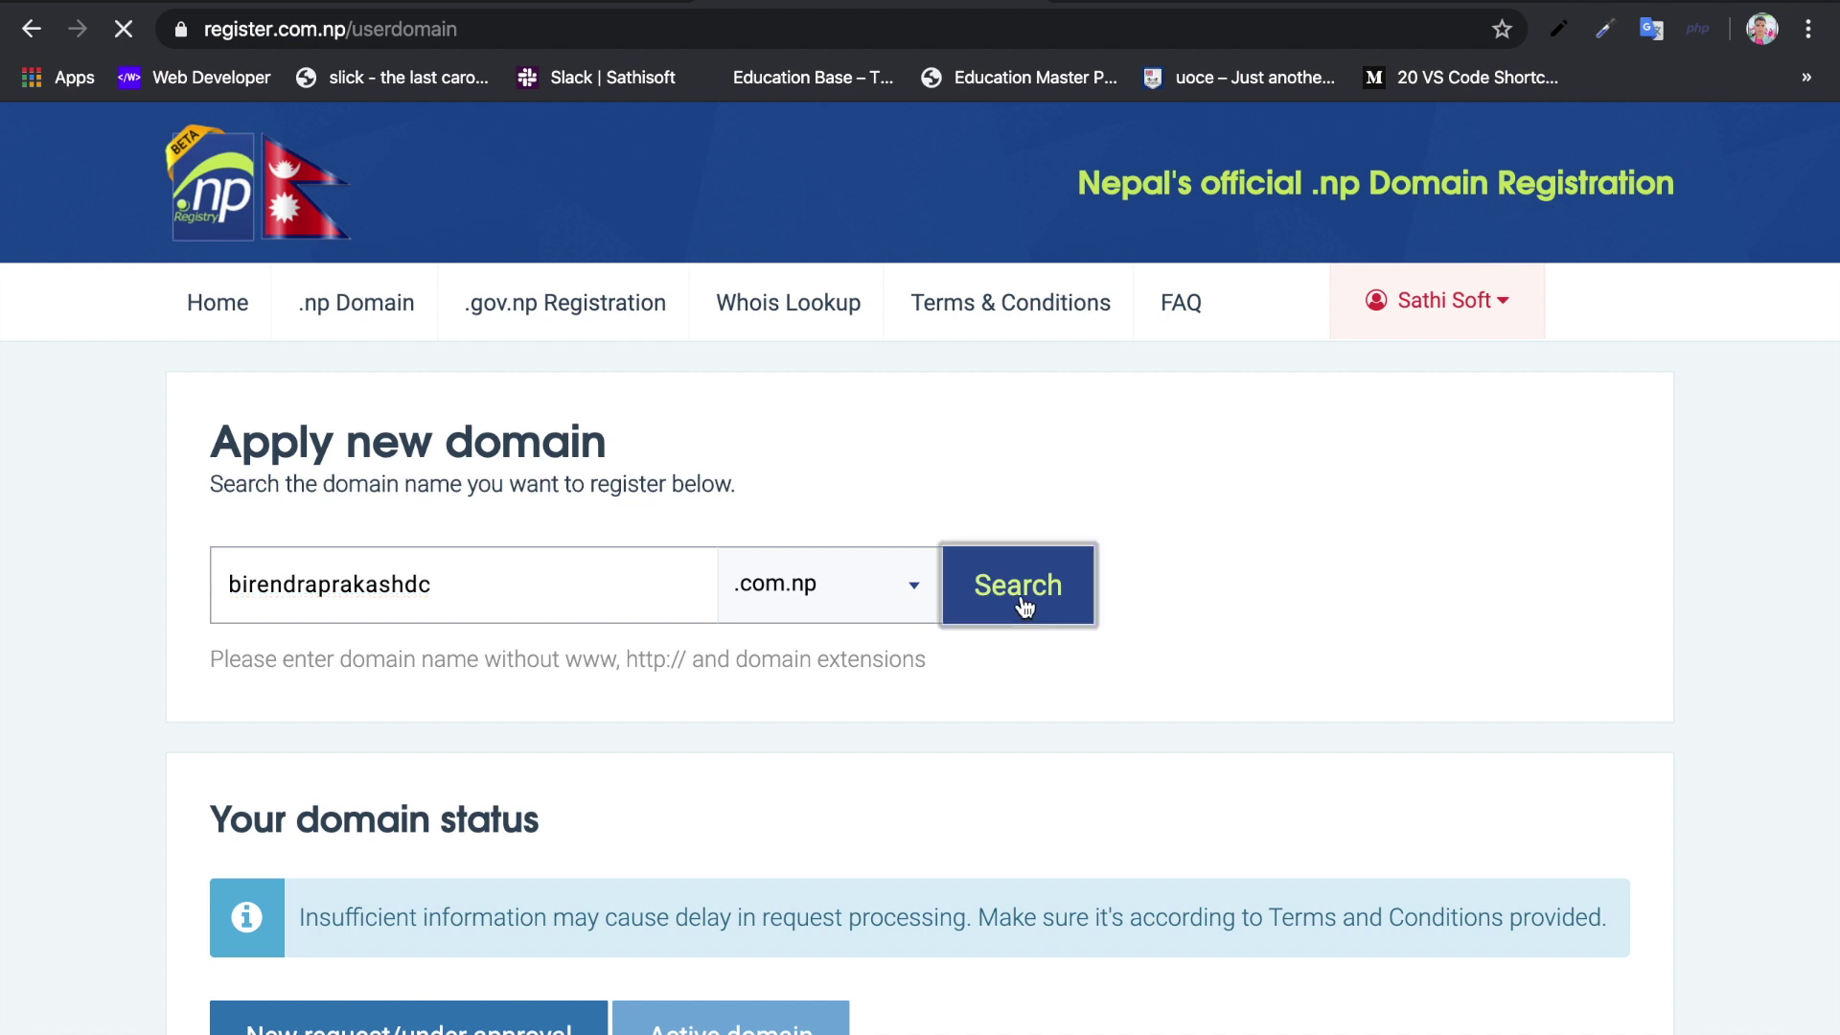
{"action": "scroll", "coordinate": [1024, 606], "scroll_direction": "down", "scroll_amount": 2}
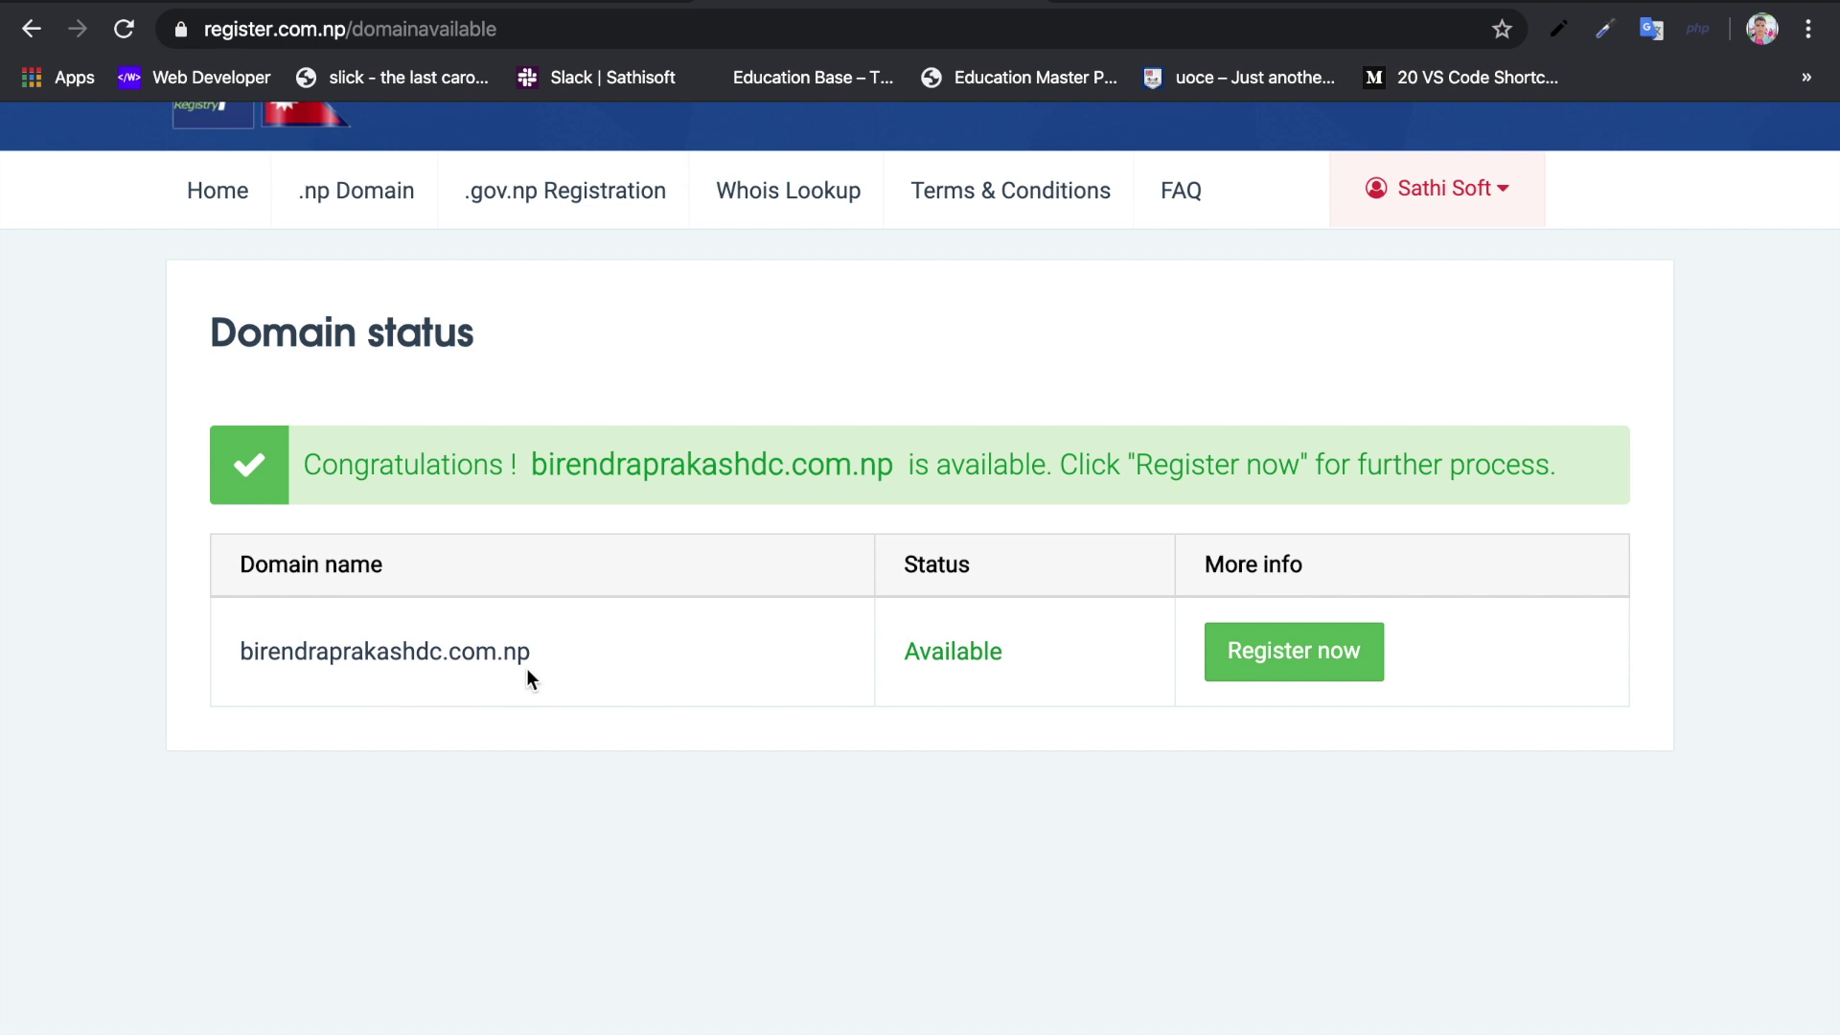
{"action": "left_click", "coordinate": [1248, 659]}
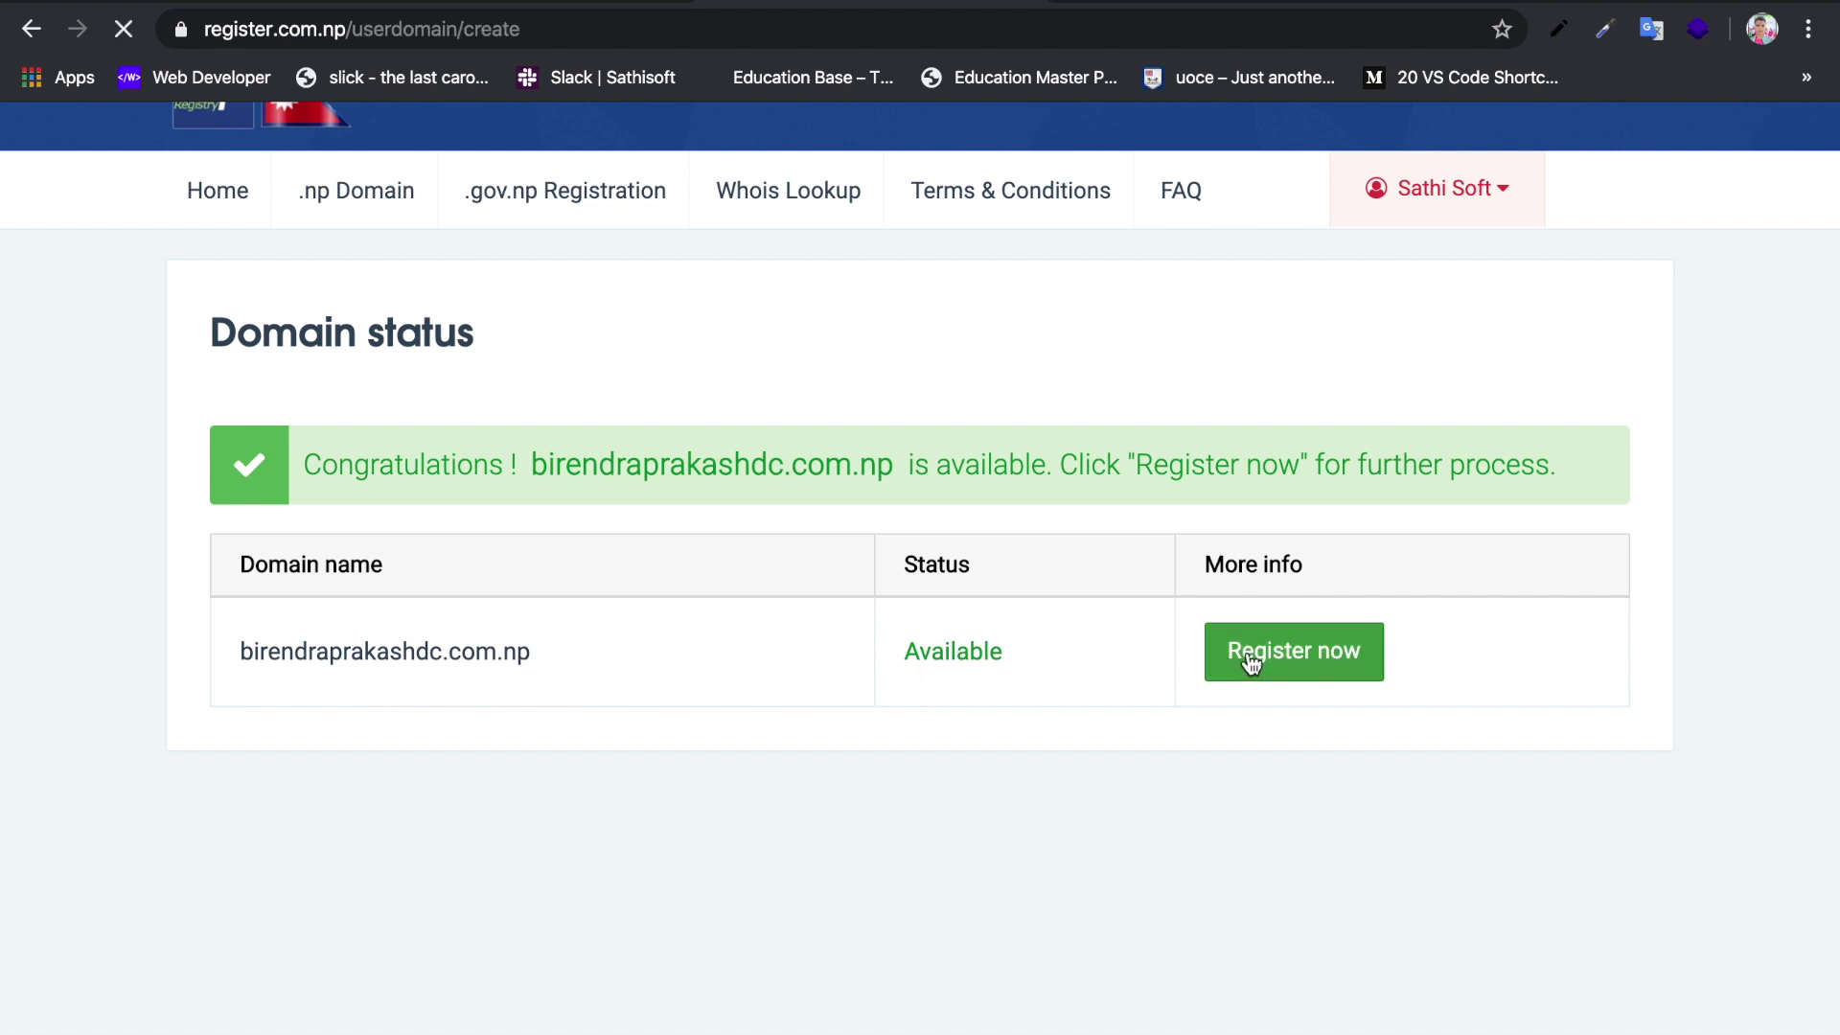
{"action": "scroll", "coordinate": [830, 636], "scroll_direction": "down", "scroll_amount": 2}
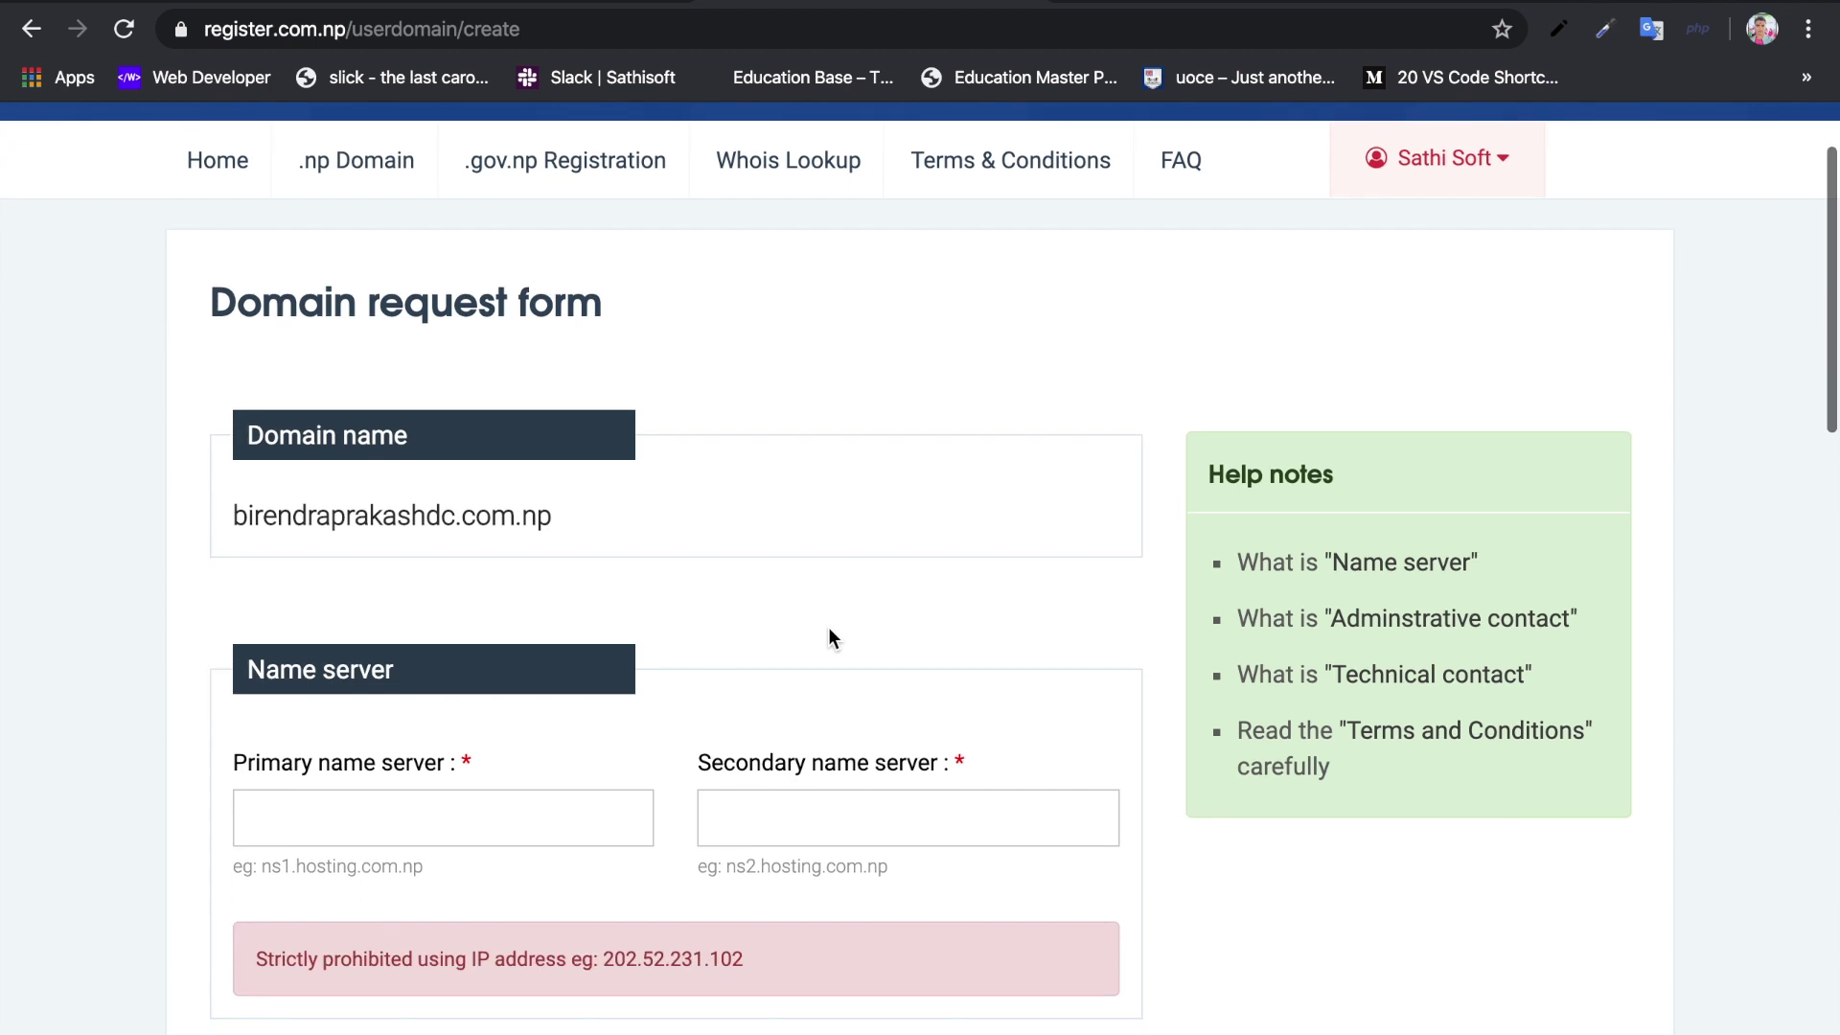
{"action": "scroll", "coordinate": [830, 637], "scroll_direction": "down", "scroll_amount": 2}
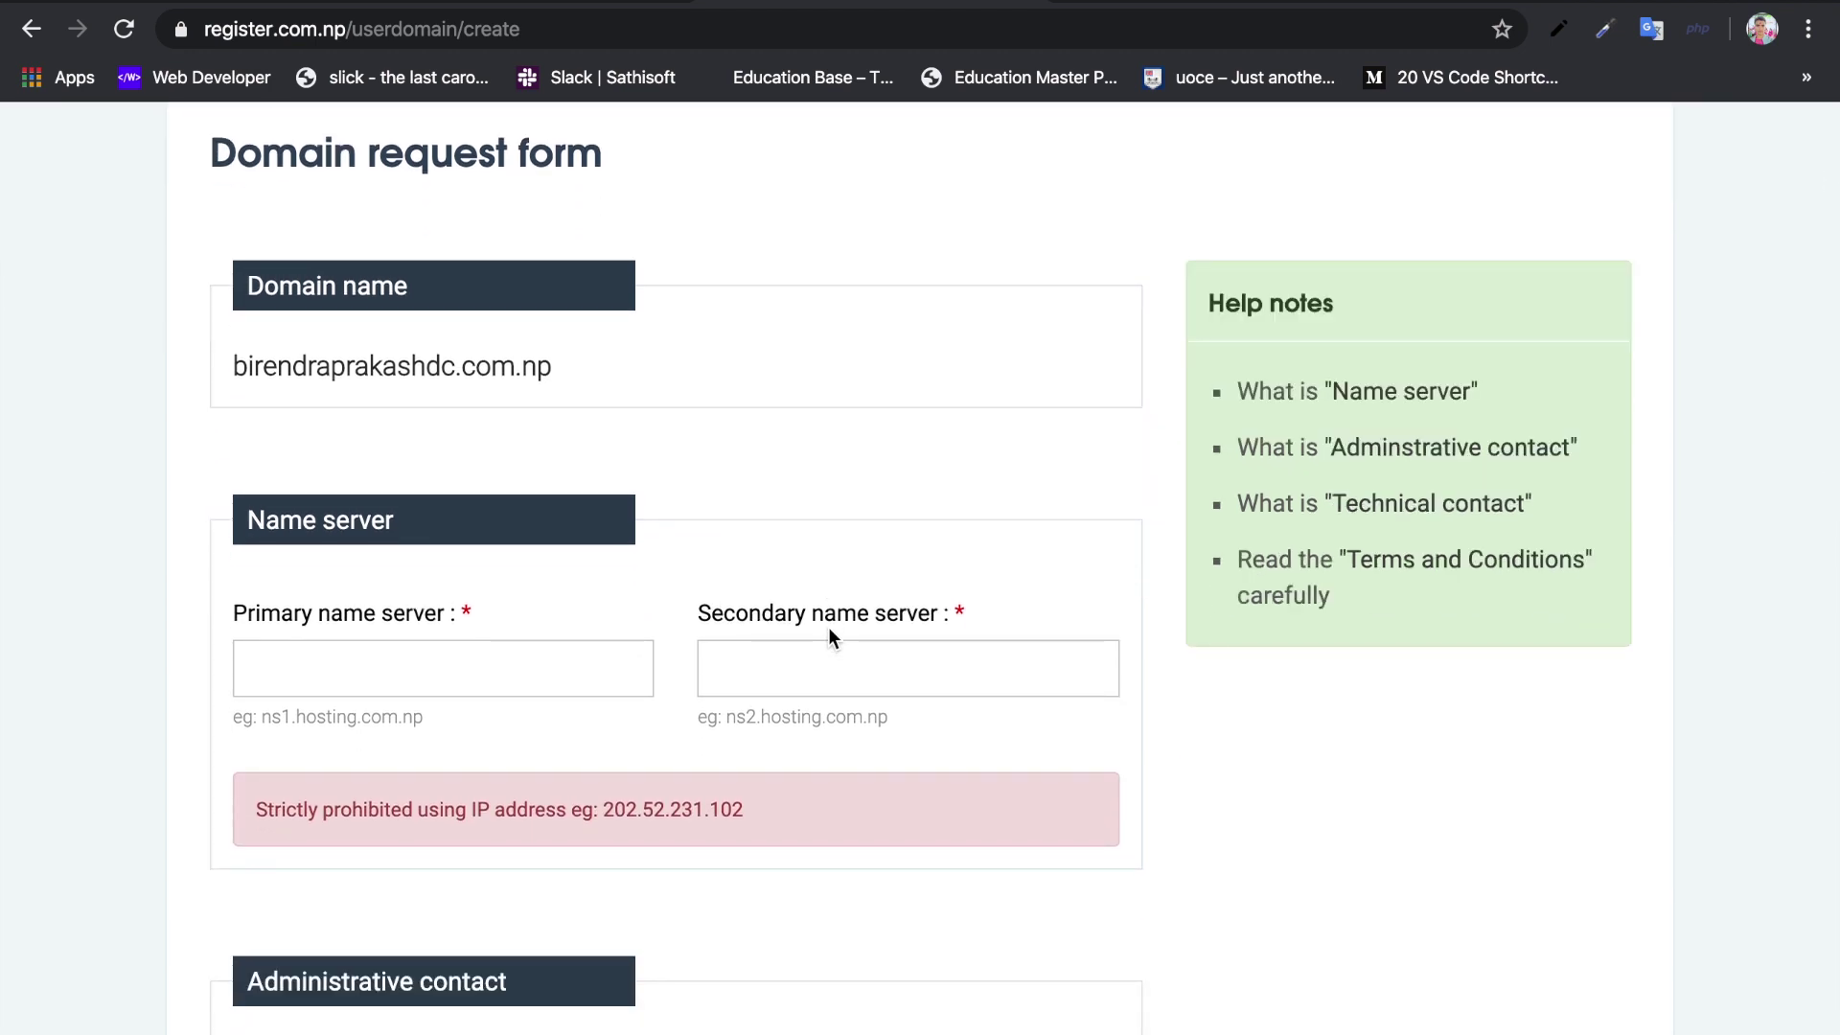
{"action": "scroll", "coordinate": [829, 637], "scroll_direction": "down", "scroll_amount": 1}
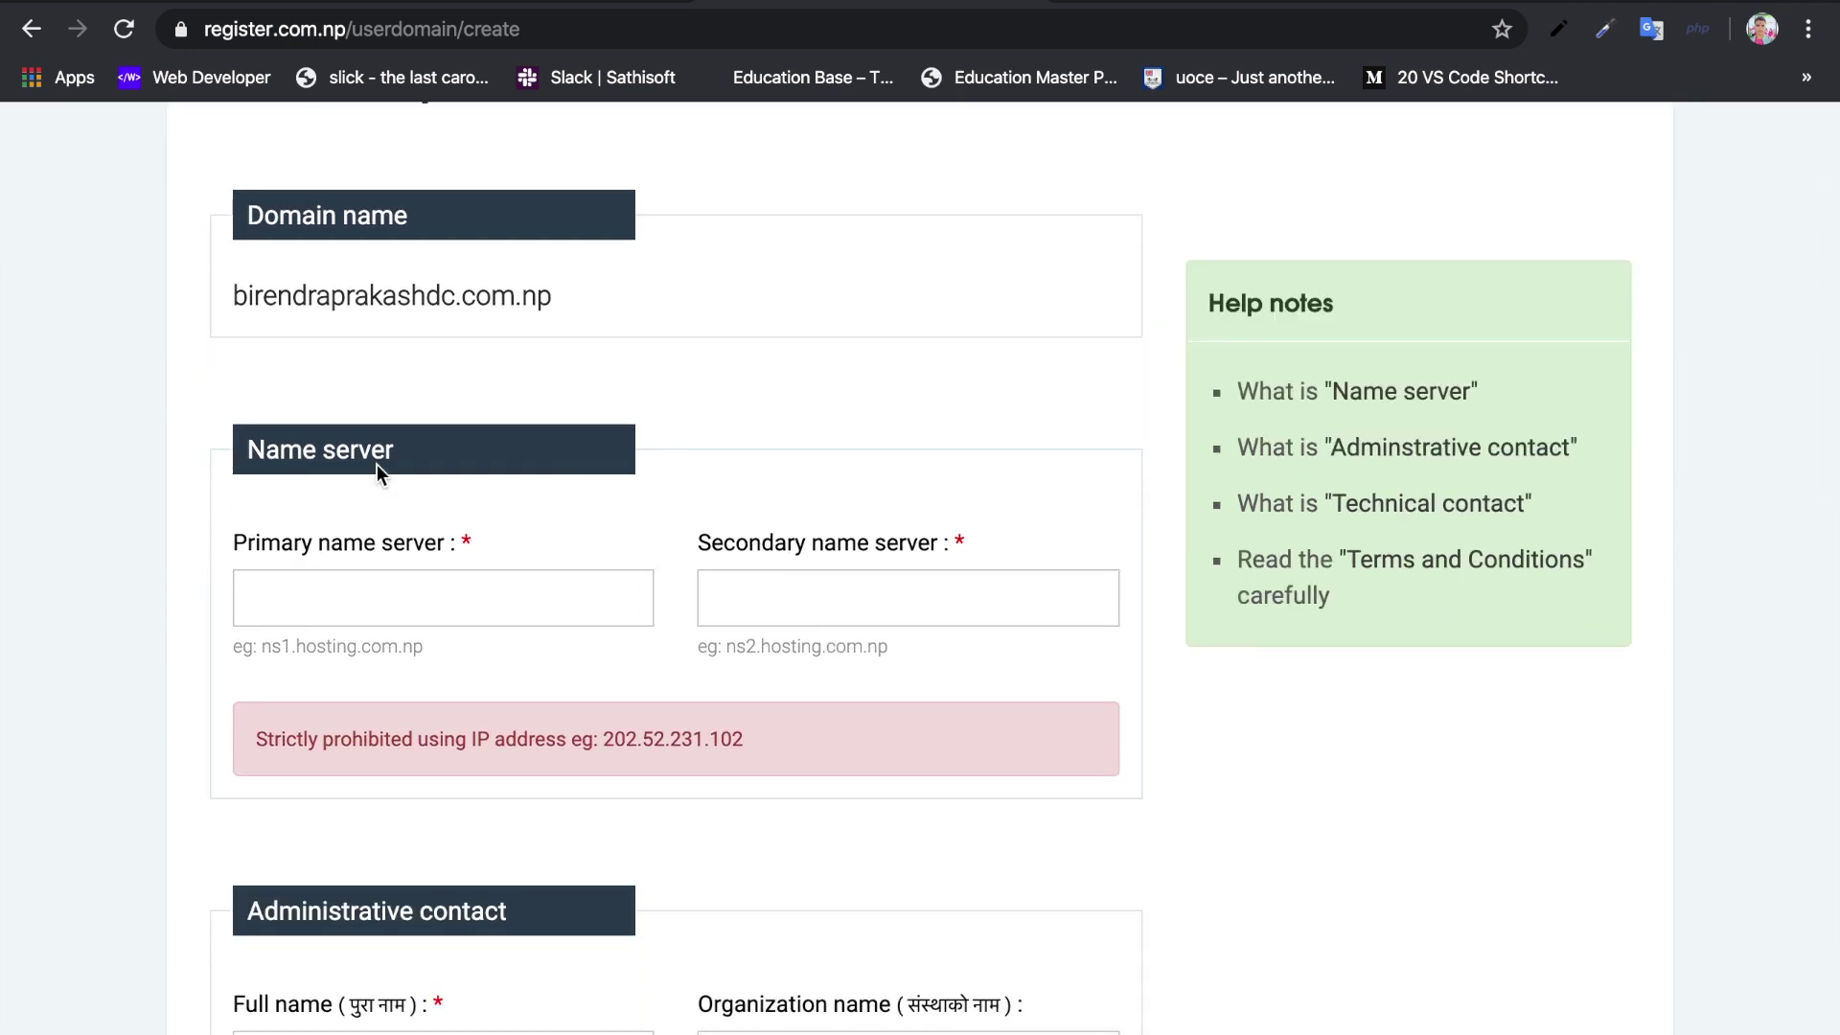
{"action": "left_click", "coordinate": [394, 595]}
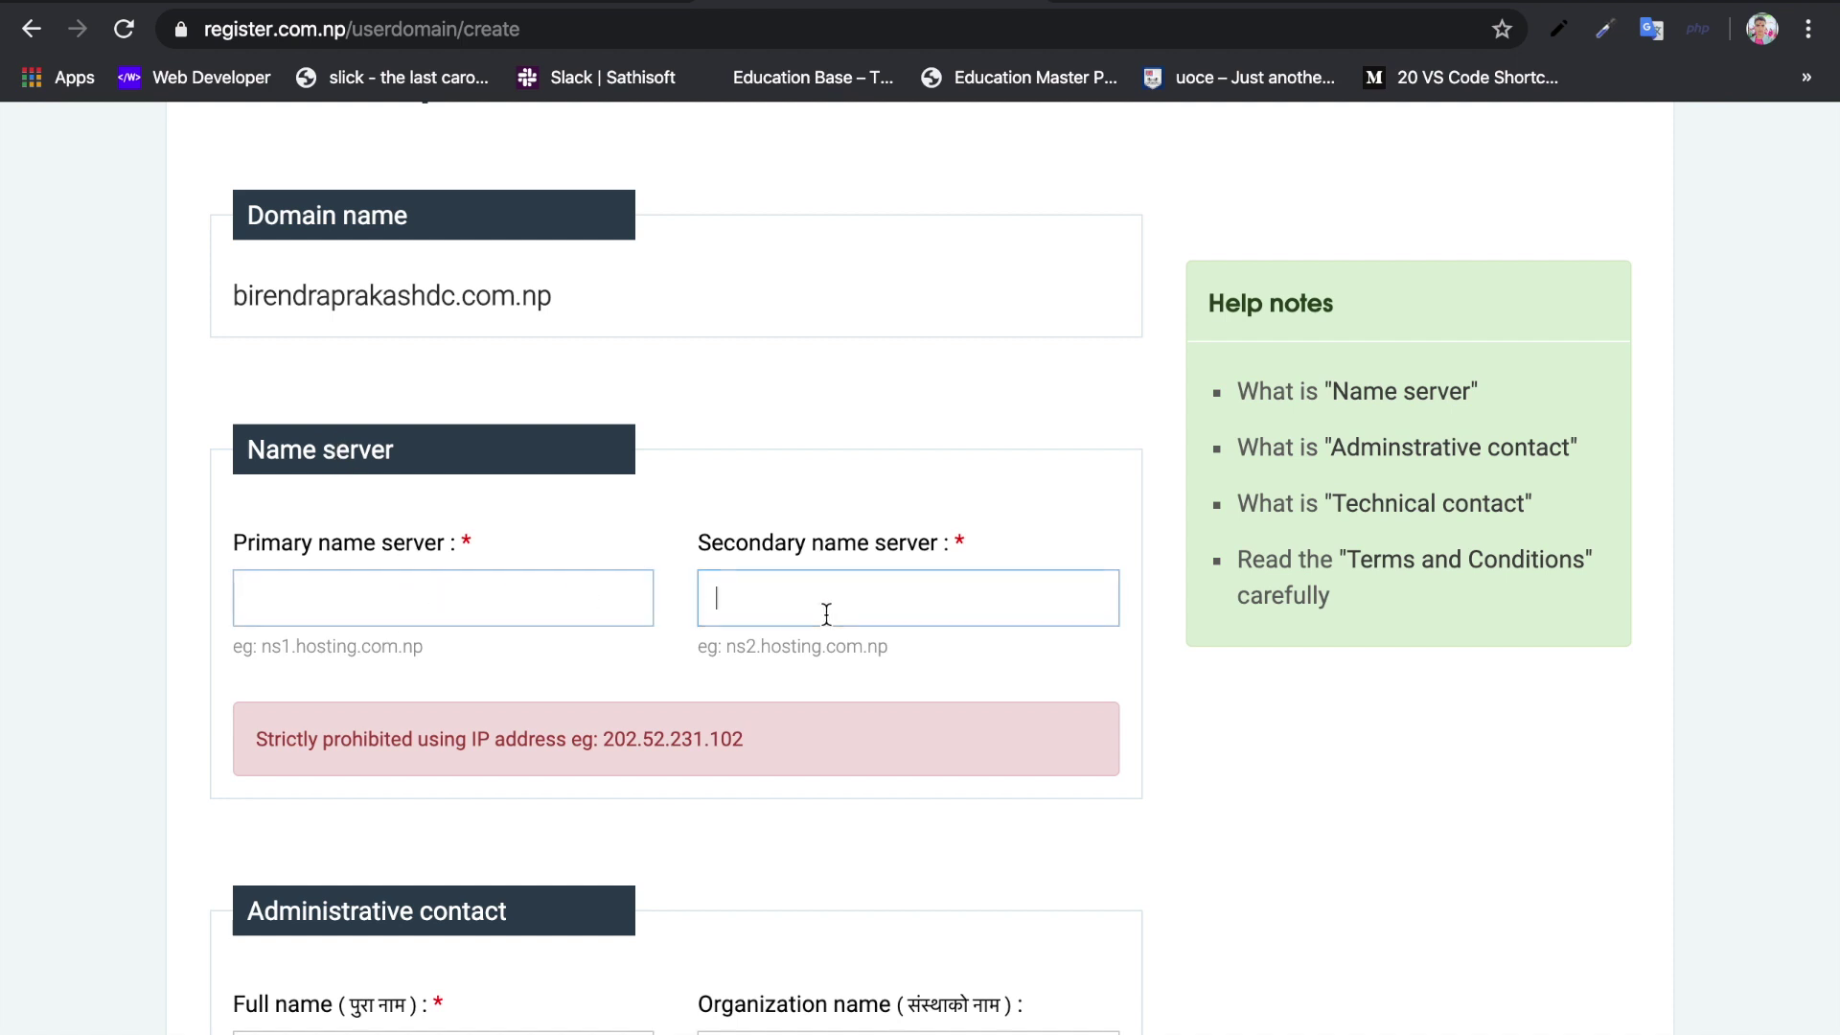
{"action": "left_click", "coordinate": [460, 617]}
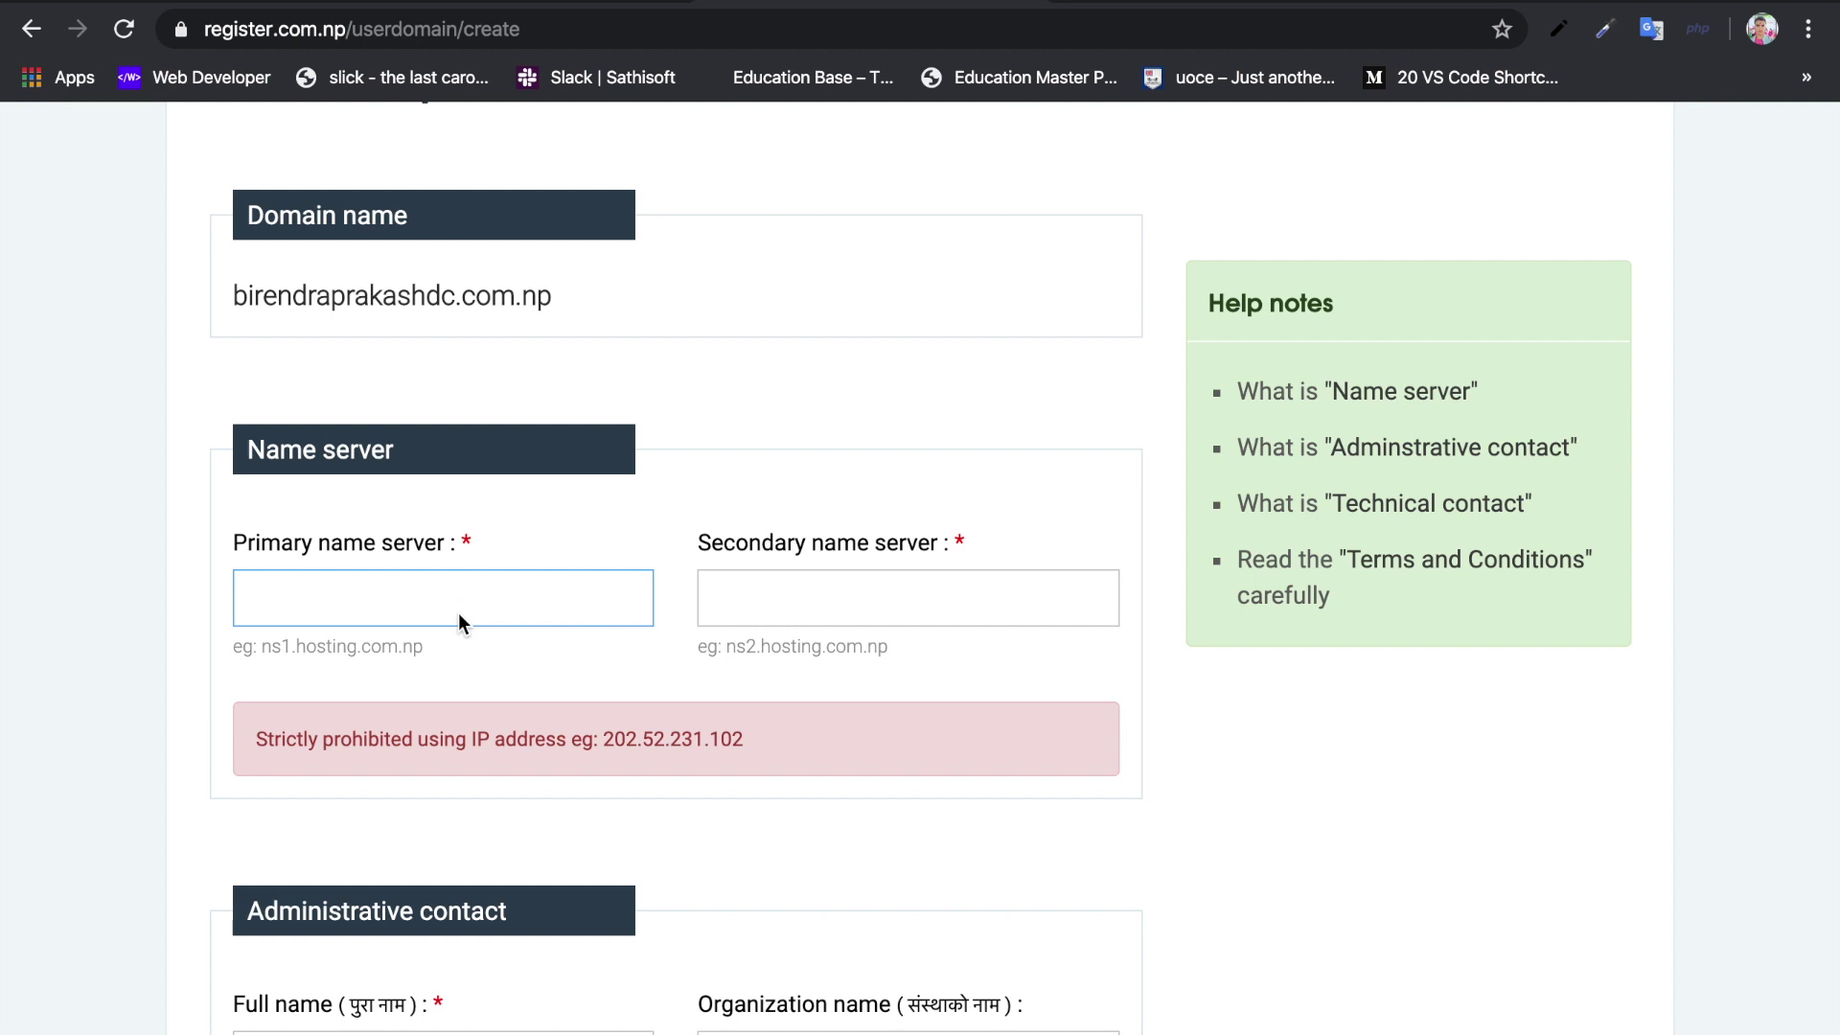
{"action": "left_click", "coordinate": [233, 8]}
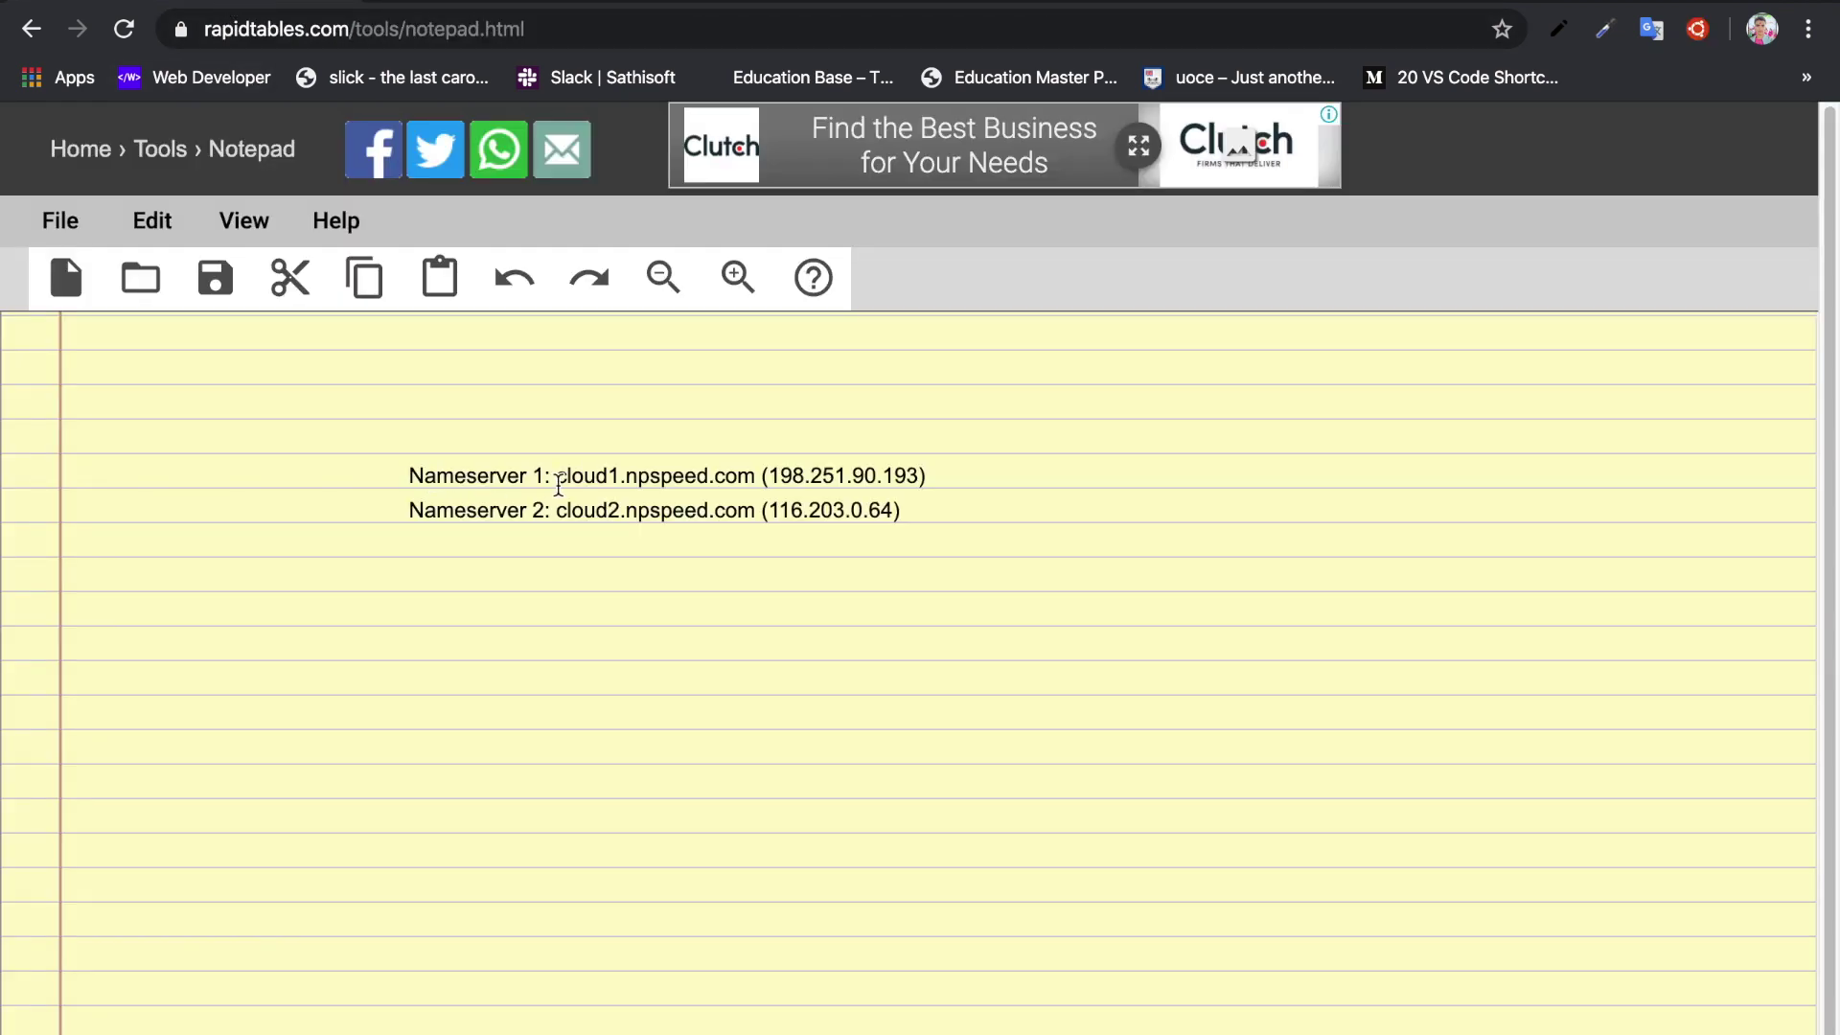
- Copy cloud1.npspeed.com from the notepad into the Primary name server field
{"action": "left_click_drag", "start_coordinate": [556, 479], "coordinate": [757, 484]}
{"action": "key", "text": "super+c"}
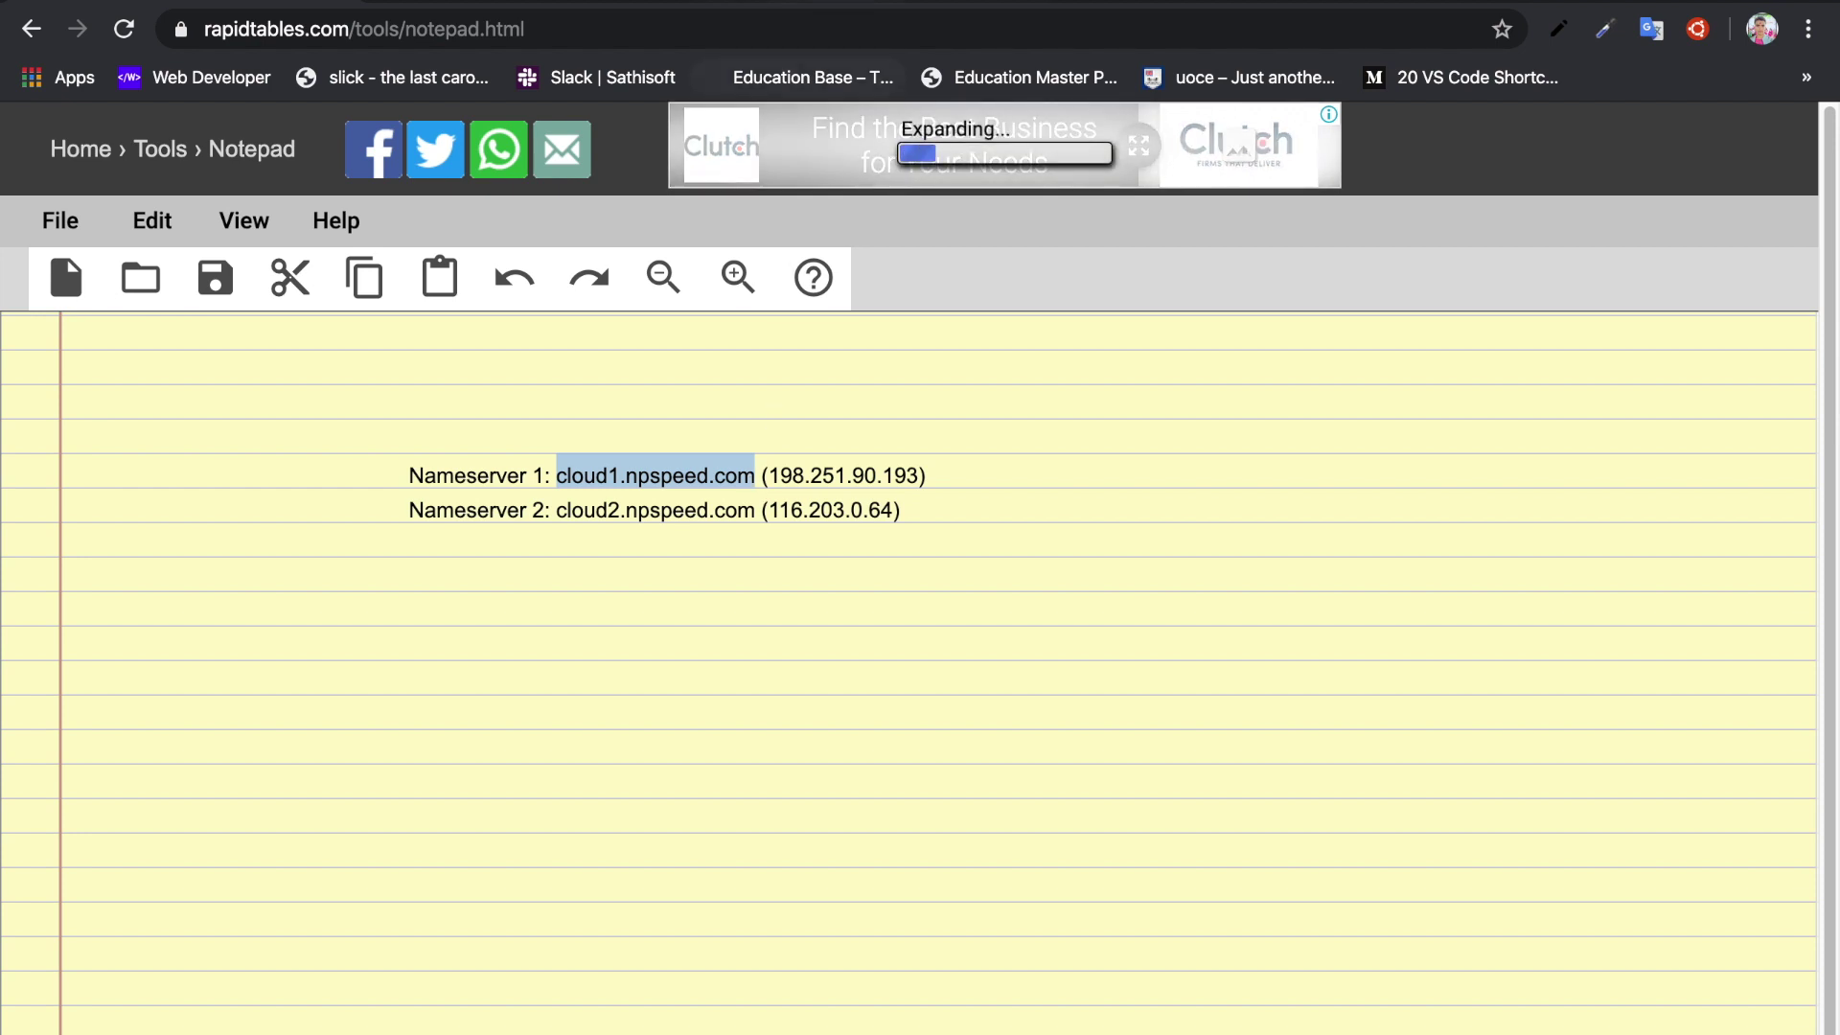
{"action": "left_click", "coordinate": [863, 6]}
{"action": "key", "text": "super+v"}
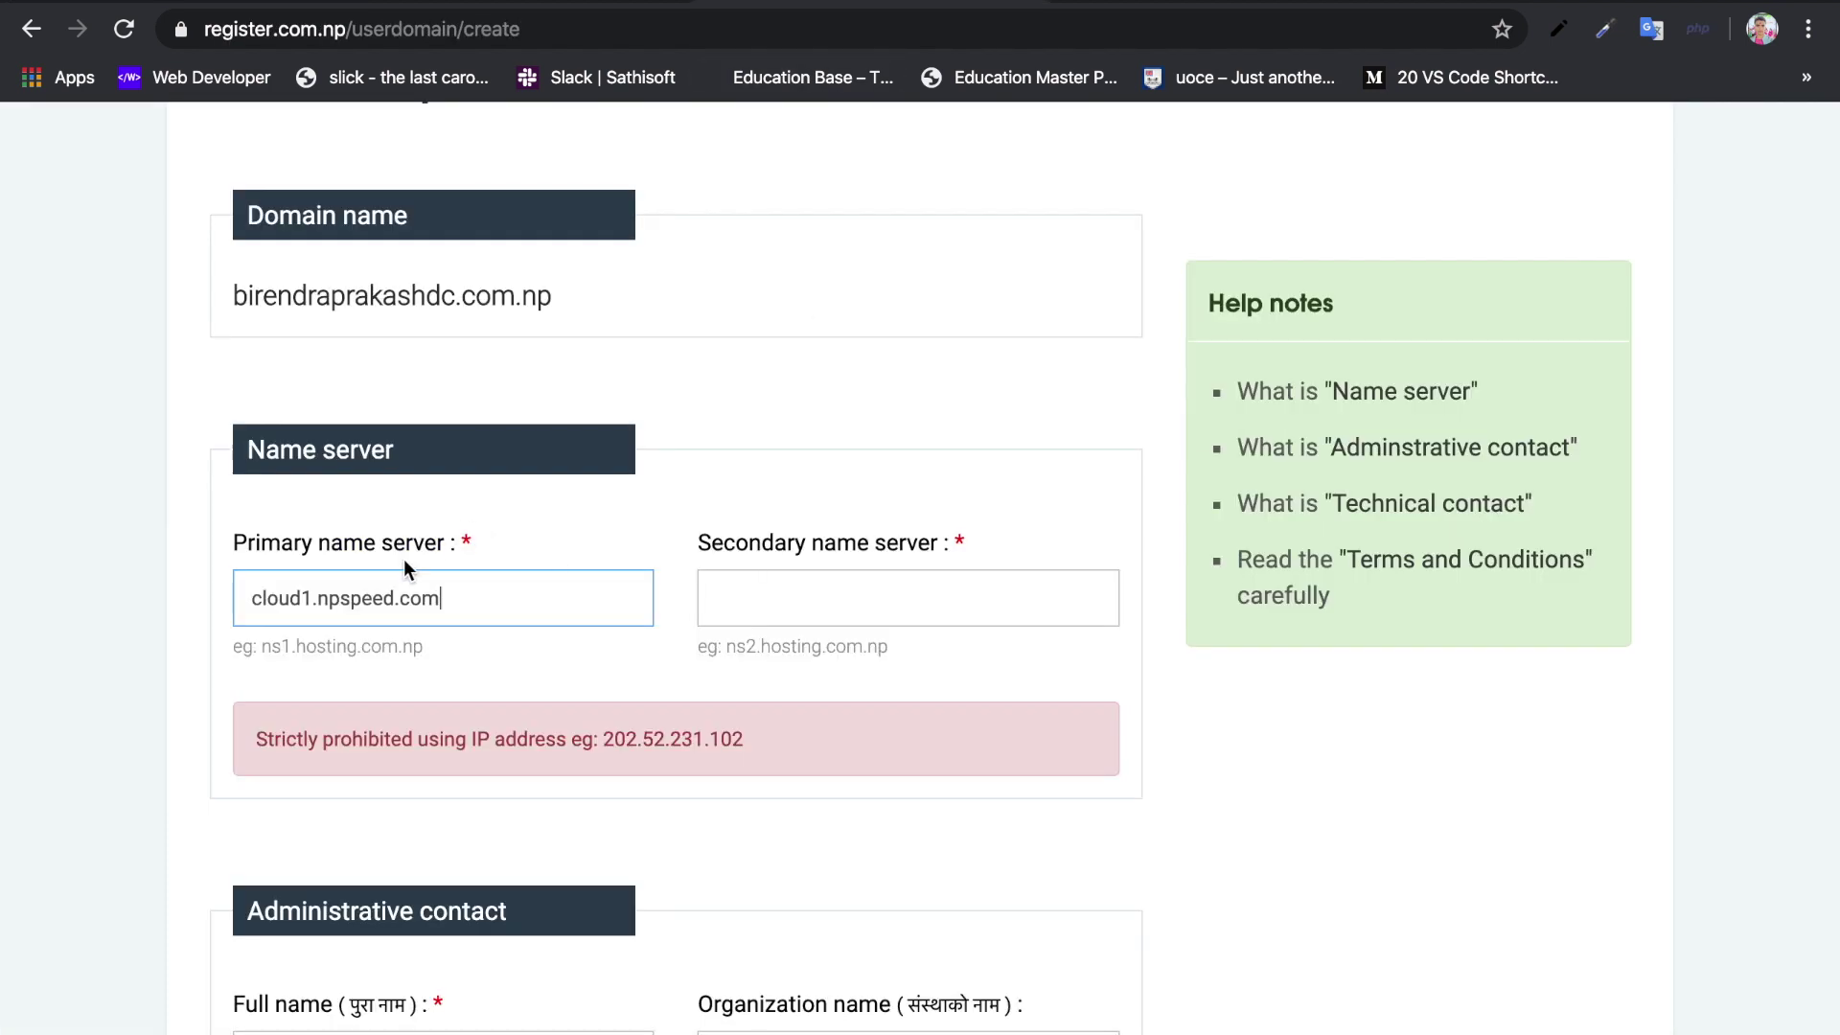
- Copy cloud2.npspeed.com from the notepad into the Secondary name server field
{"action": "left_click", "coordinate": [212, 4]}
{"action": "left_click_drag", "start_coordinate": [559, 510], "coordinate": [743, 510]}
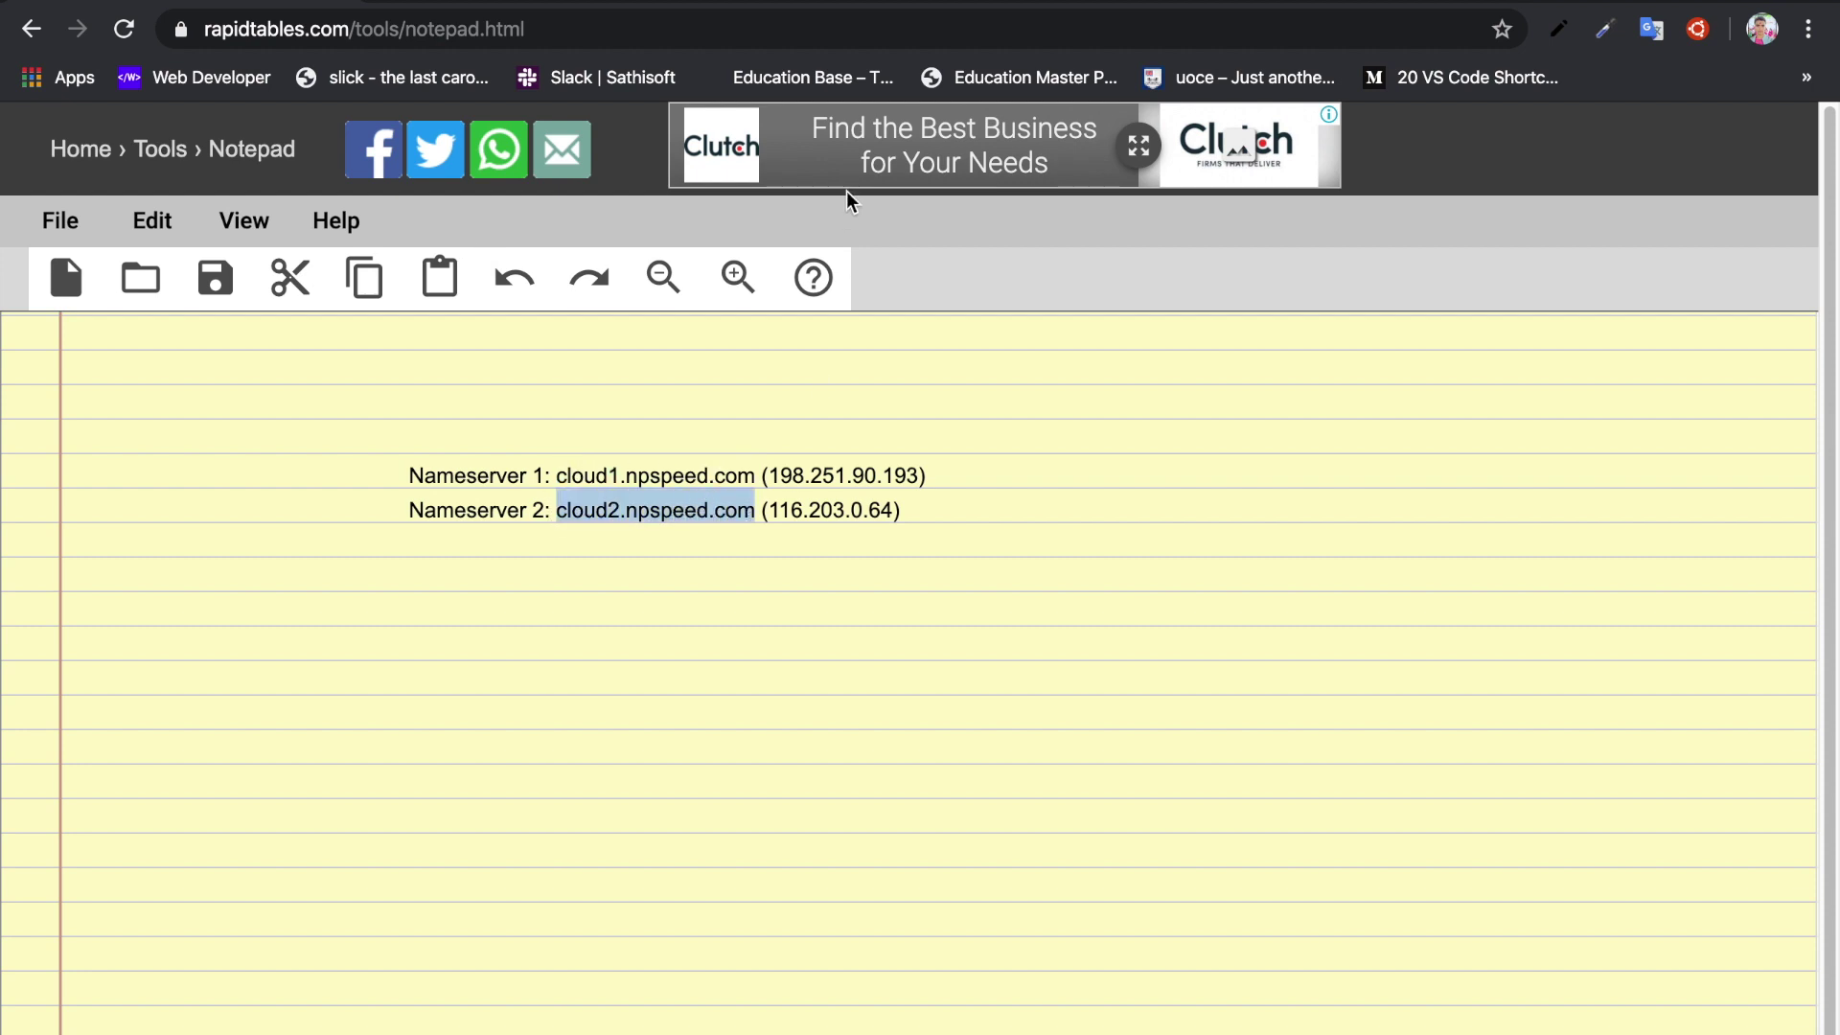
{"action": "key", "text": "ctrl+Tab"}
{"action": "left_click", "coordinate": [814, 588]}
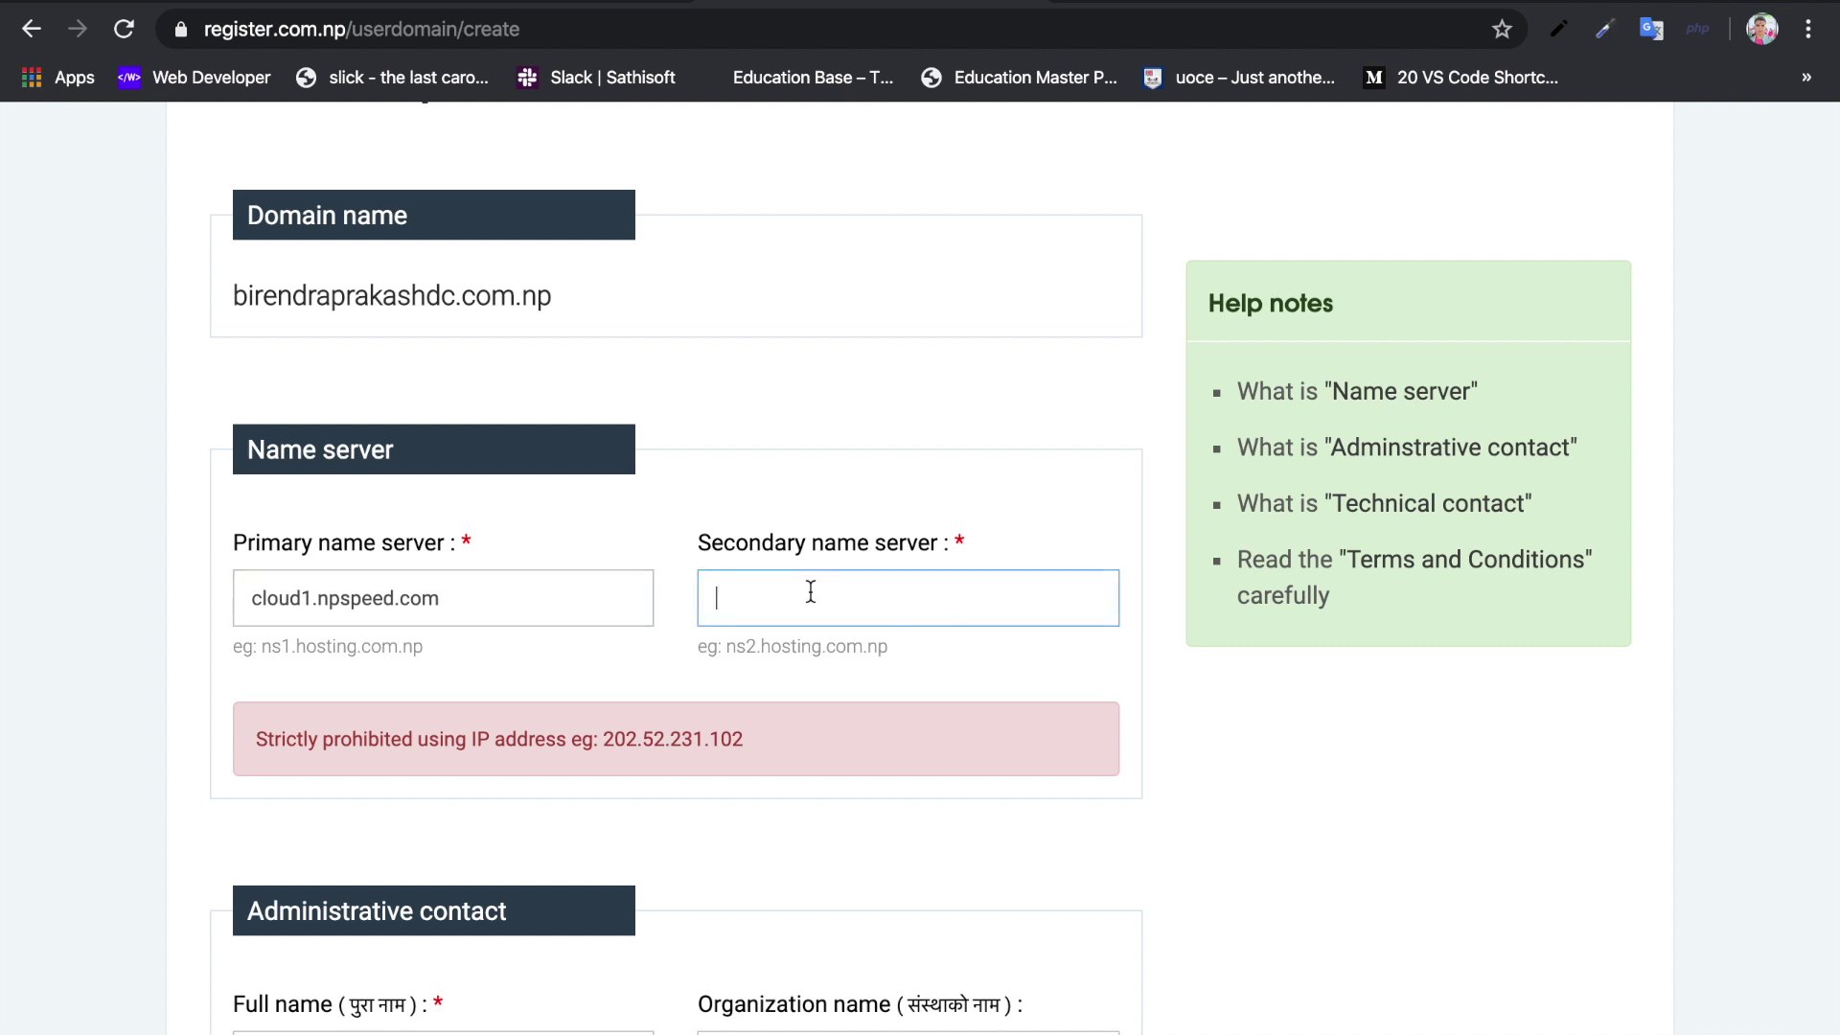
{"action": "type", "text": "cloud2.npspeed.com"}
{"action": "scroll", "coordinate": [928, 598], "scroll_direction": "down", "scroll_amount": 2}
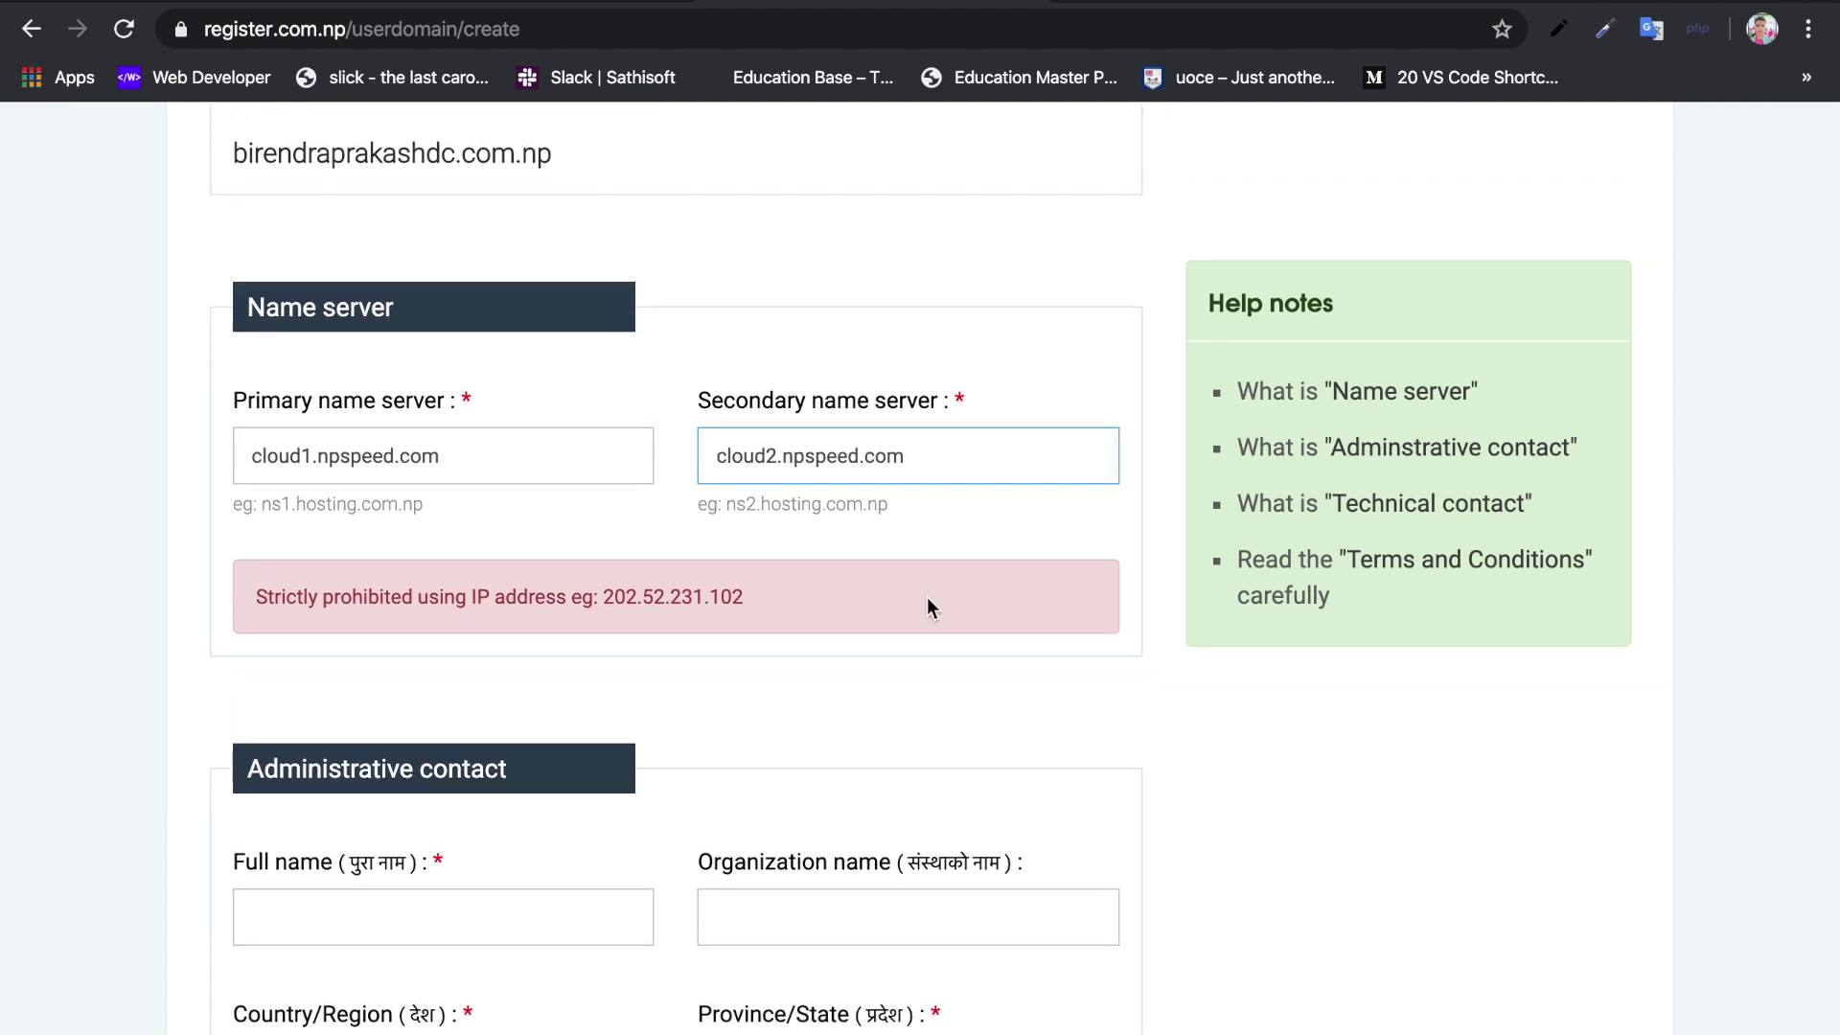
{"action": "scroll", "coordinate": [927, 598], "scroll_direction": "down", "scroll_amount": 2}
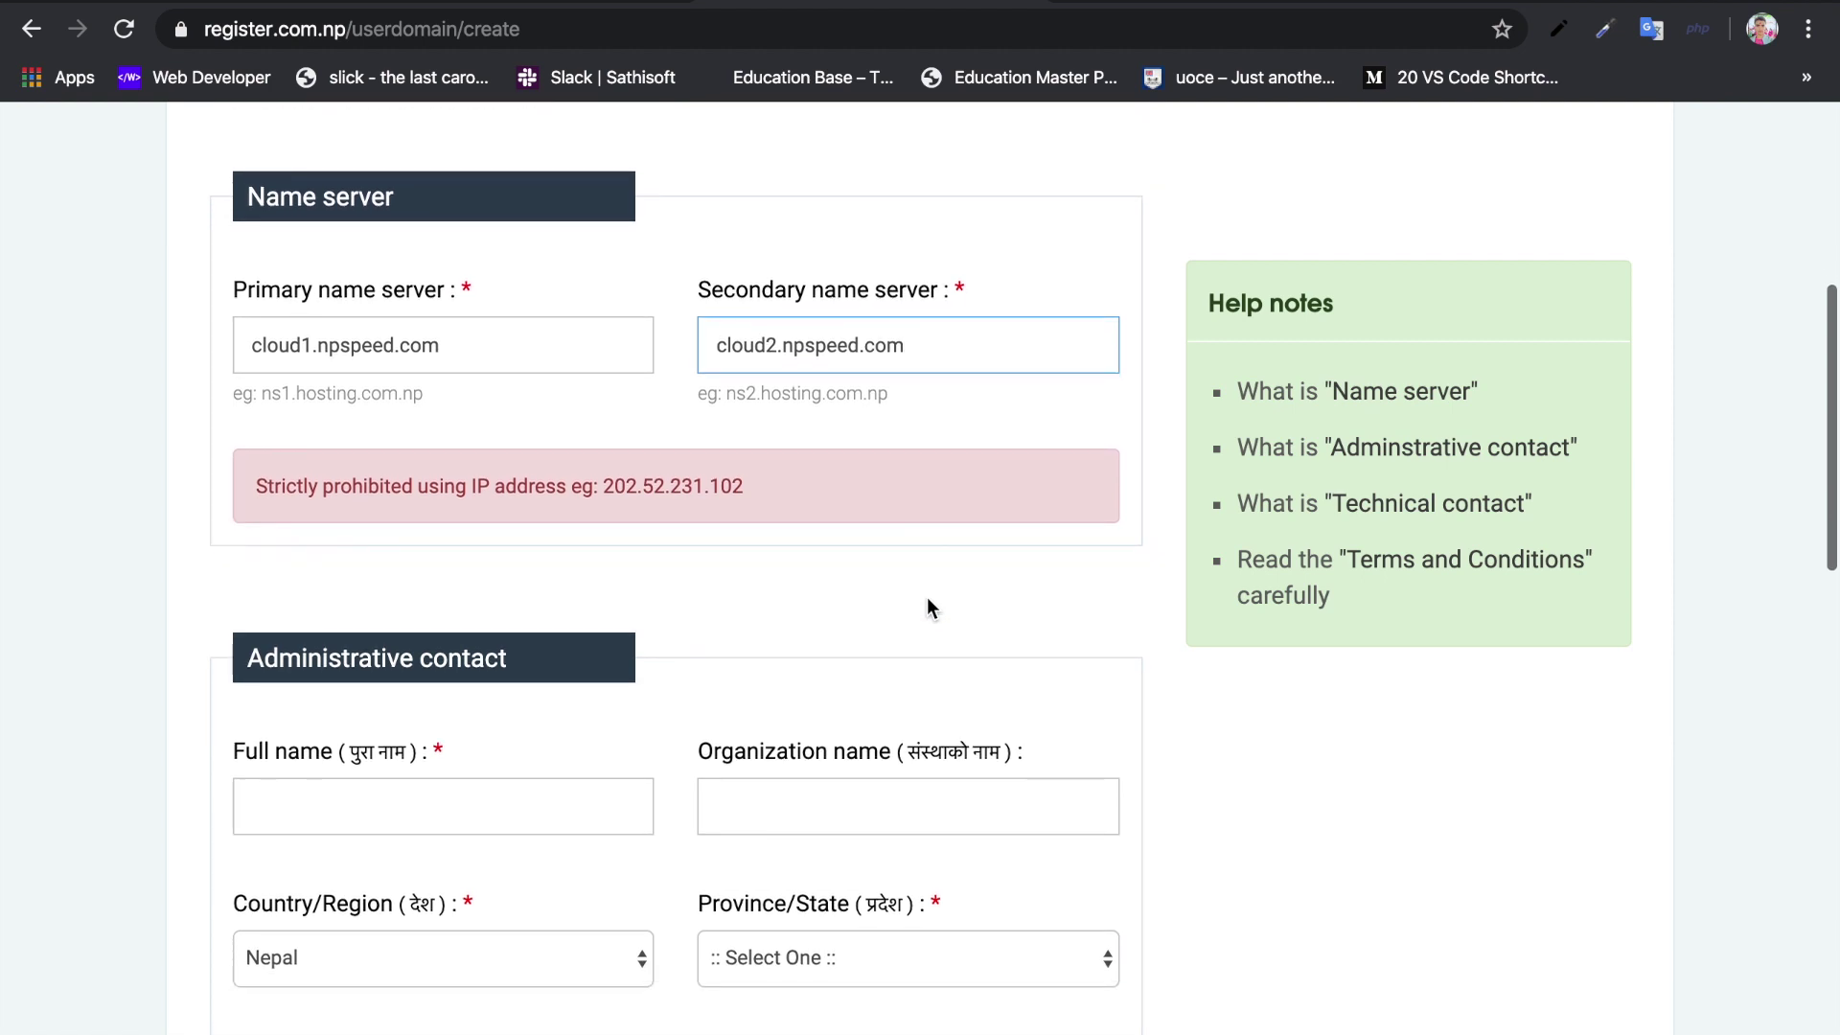
{"action": "scroll", "coordinate": [928, 600], "scroll_direction": "down", "scroll_amount": 3}
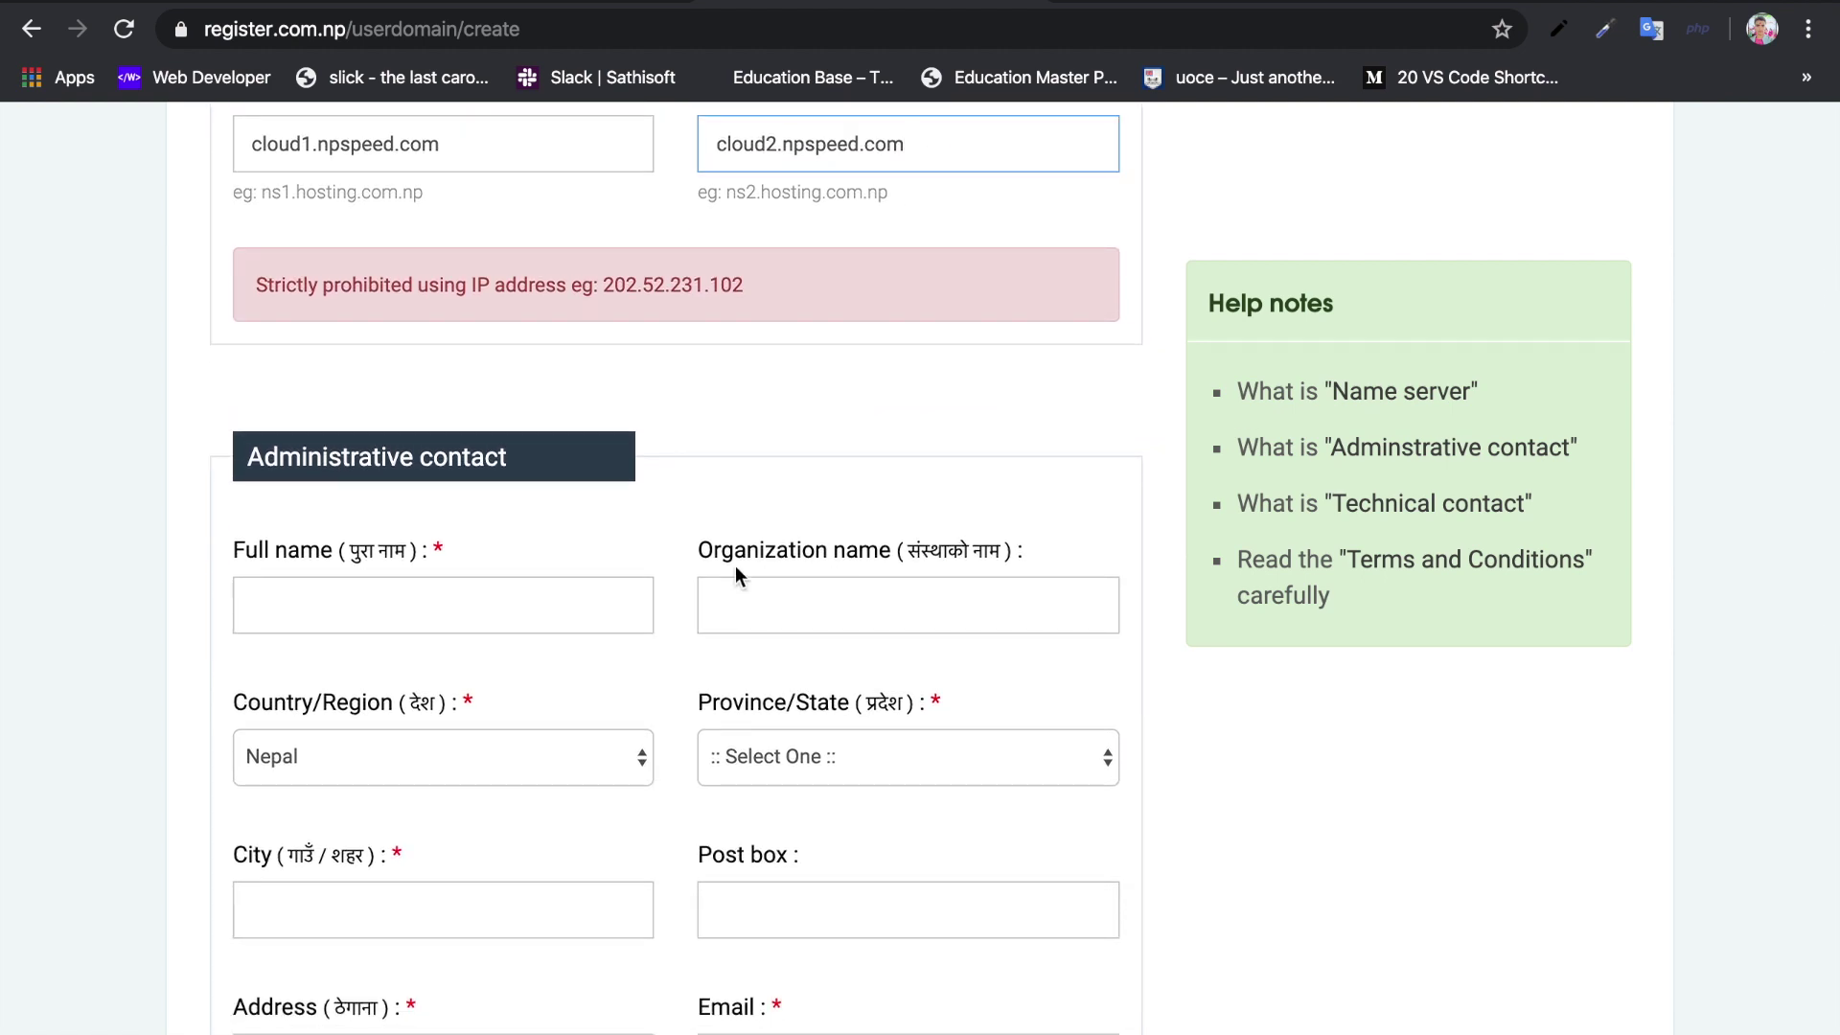
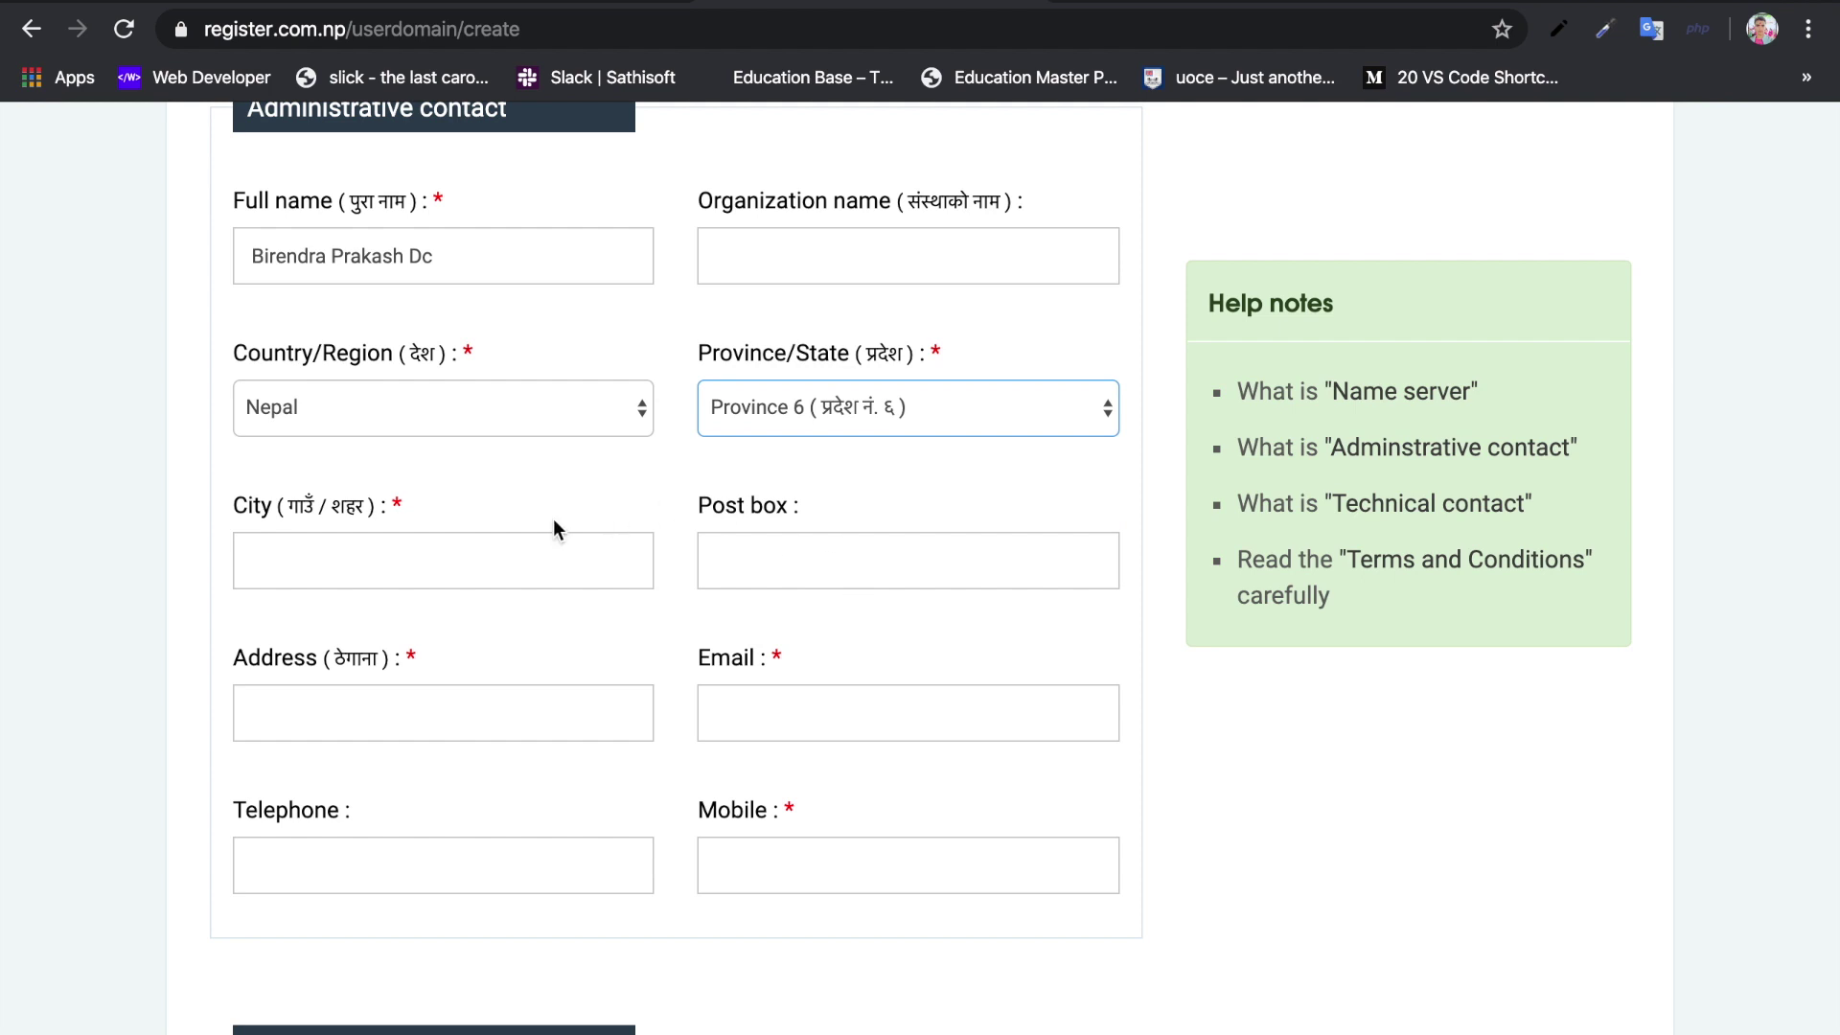
- Enter the administrative contact's post box number, city and street address
{"action": "left_click", "coordinate": [767, 560]}
{"action": "type", "text": "224"}
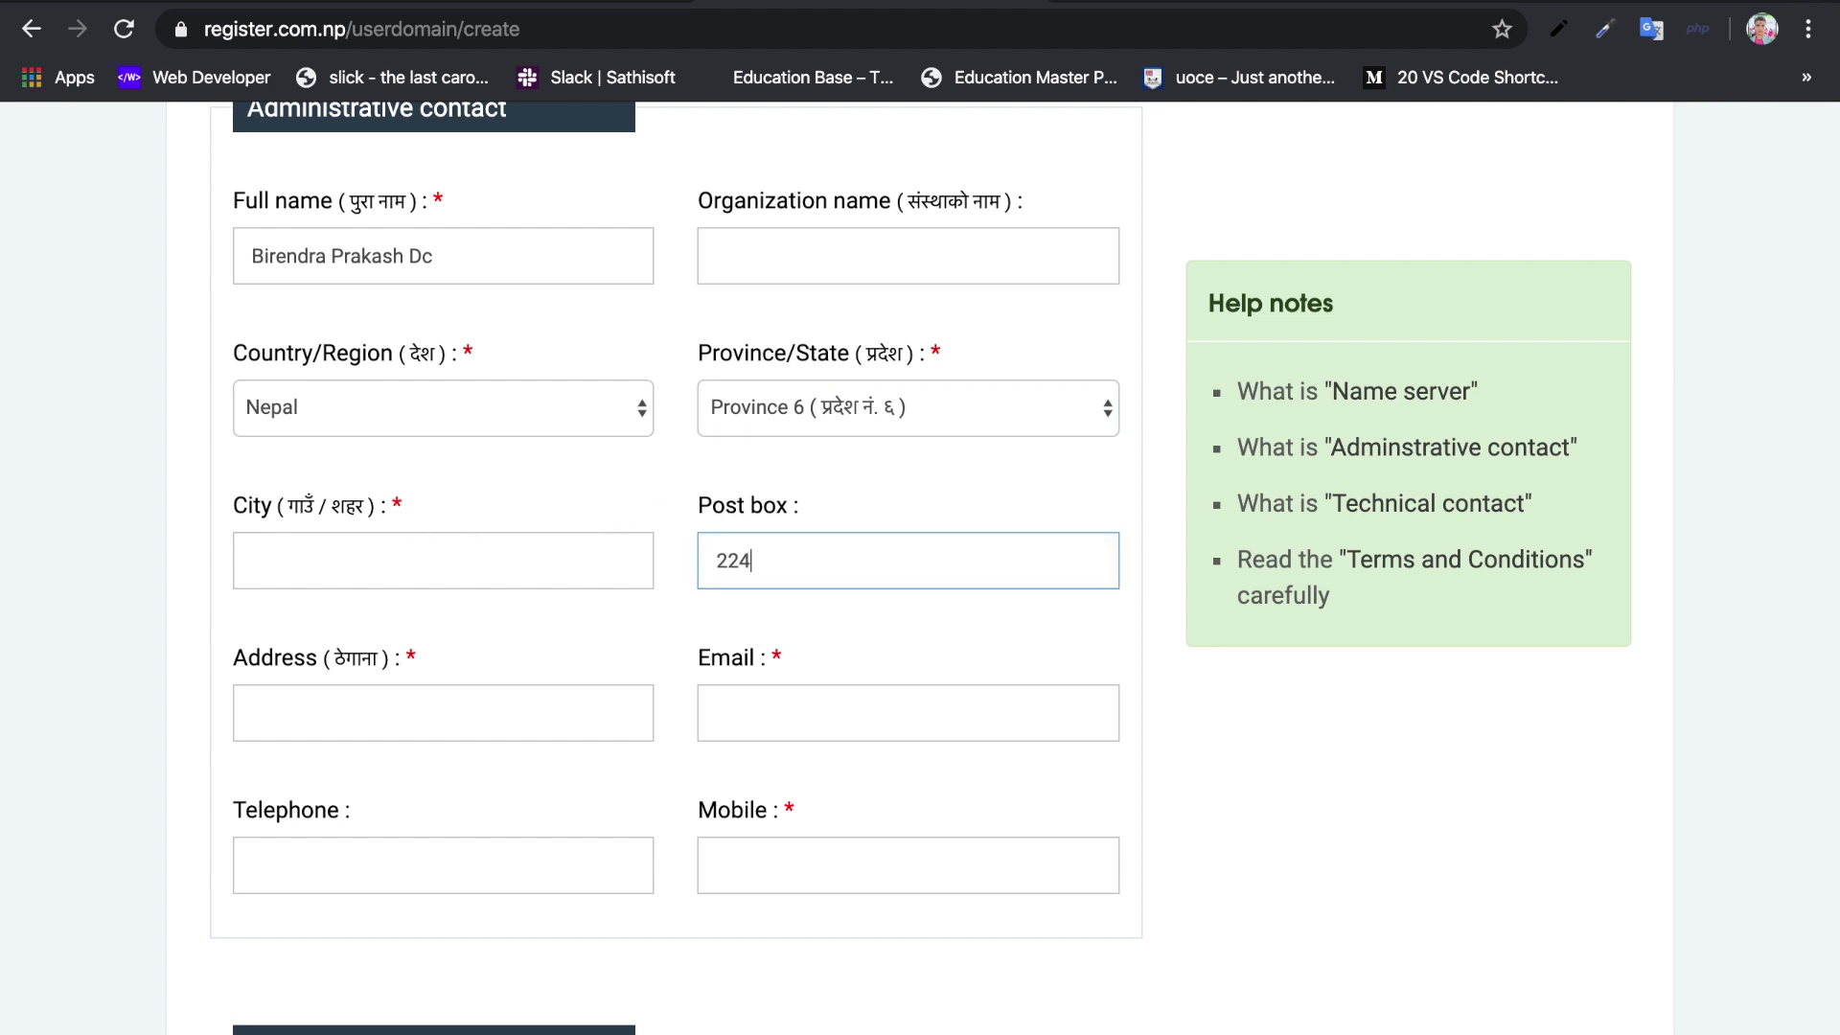
{"action": "type", "text": "16"}
{"action": "left_click", "coordinate": [491, 559]}
{"action": "type", "text": "Ko"}
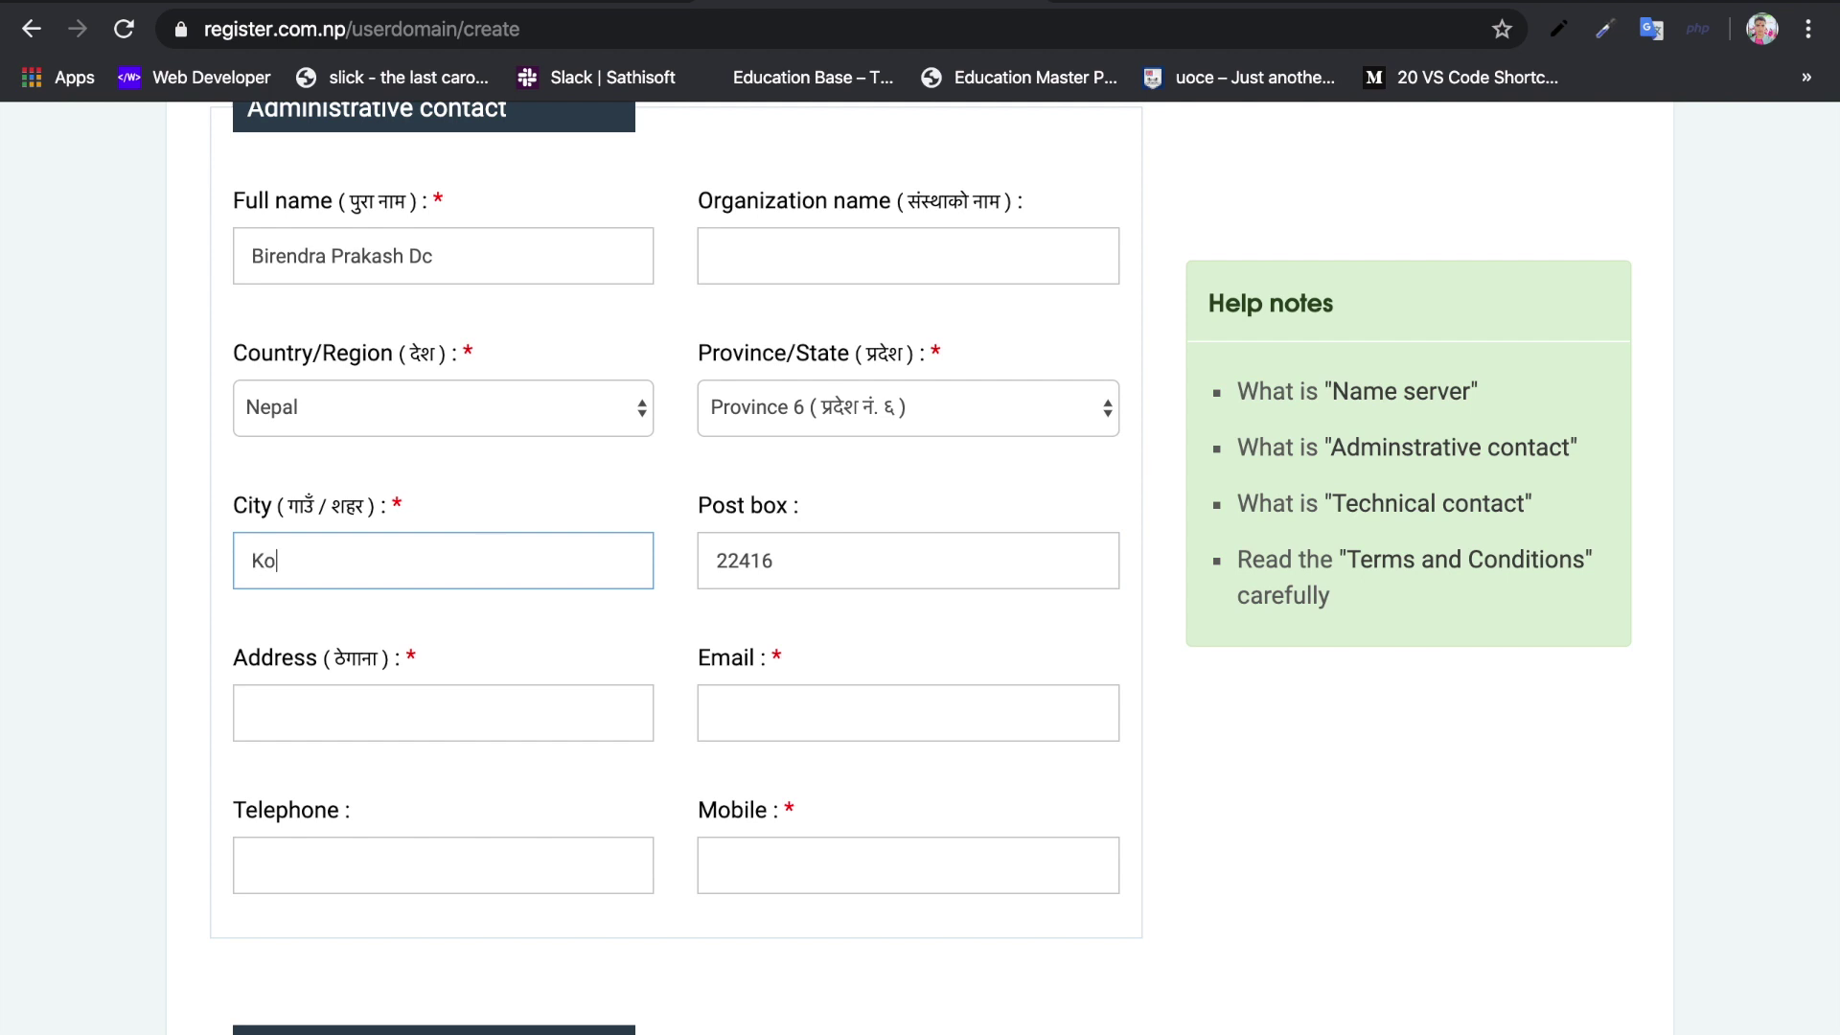
{"action": "type", "text": "tmaula"}
{"action": "left_click", "coordinate": [325, 726]}
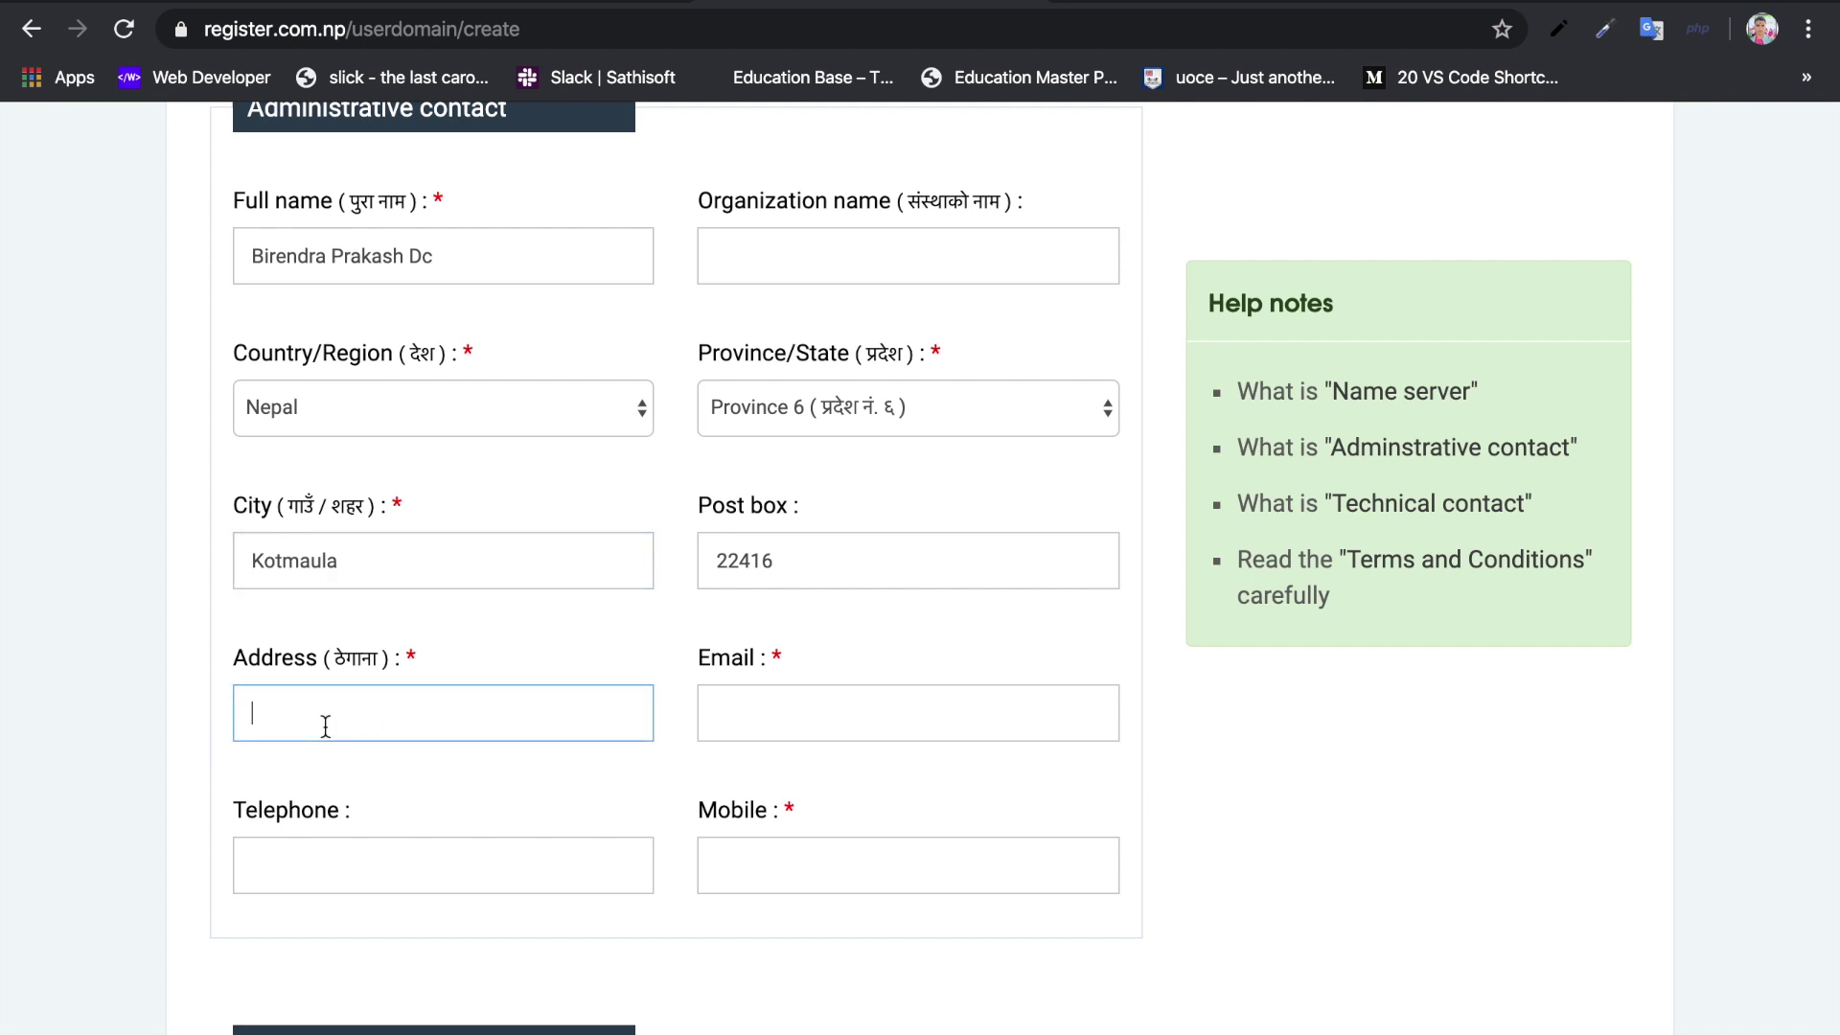
- Capitalise the district name in the address and add the contact's e-mail address
{"action": "left_click", "coordinate": [369, 716]}
{"action": "key", "text": "BackSpace"}
{"action": "type", "text": "S"}
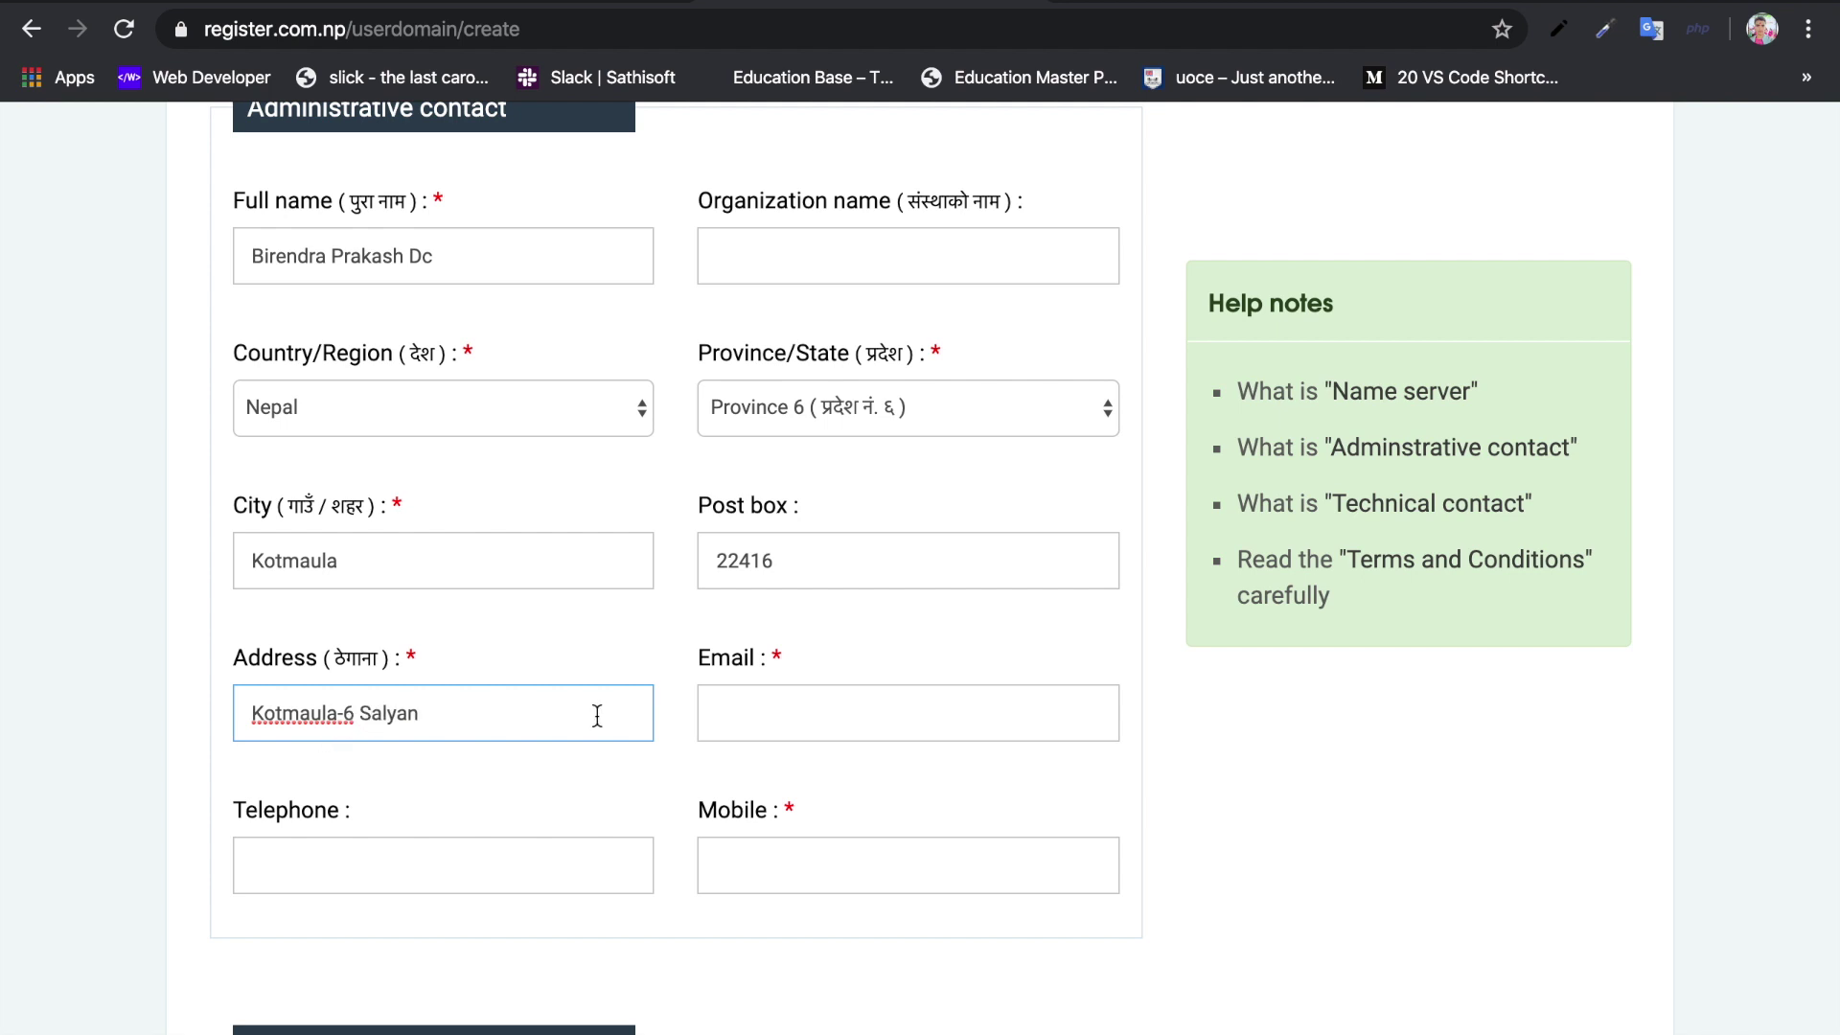
{"action": "left_click", "coordinate": [780, 719]}
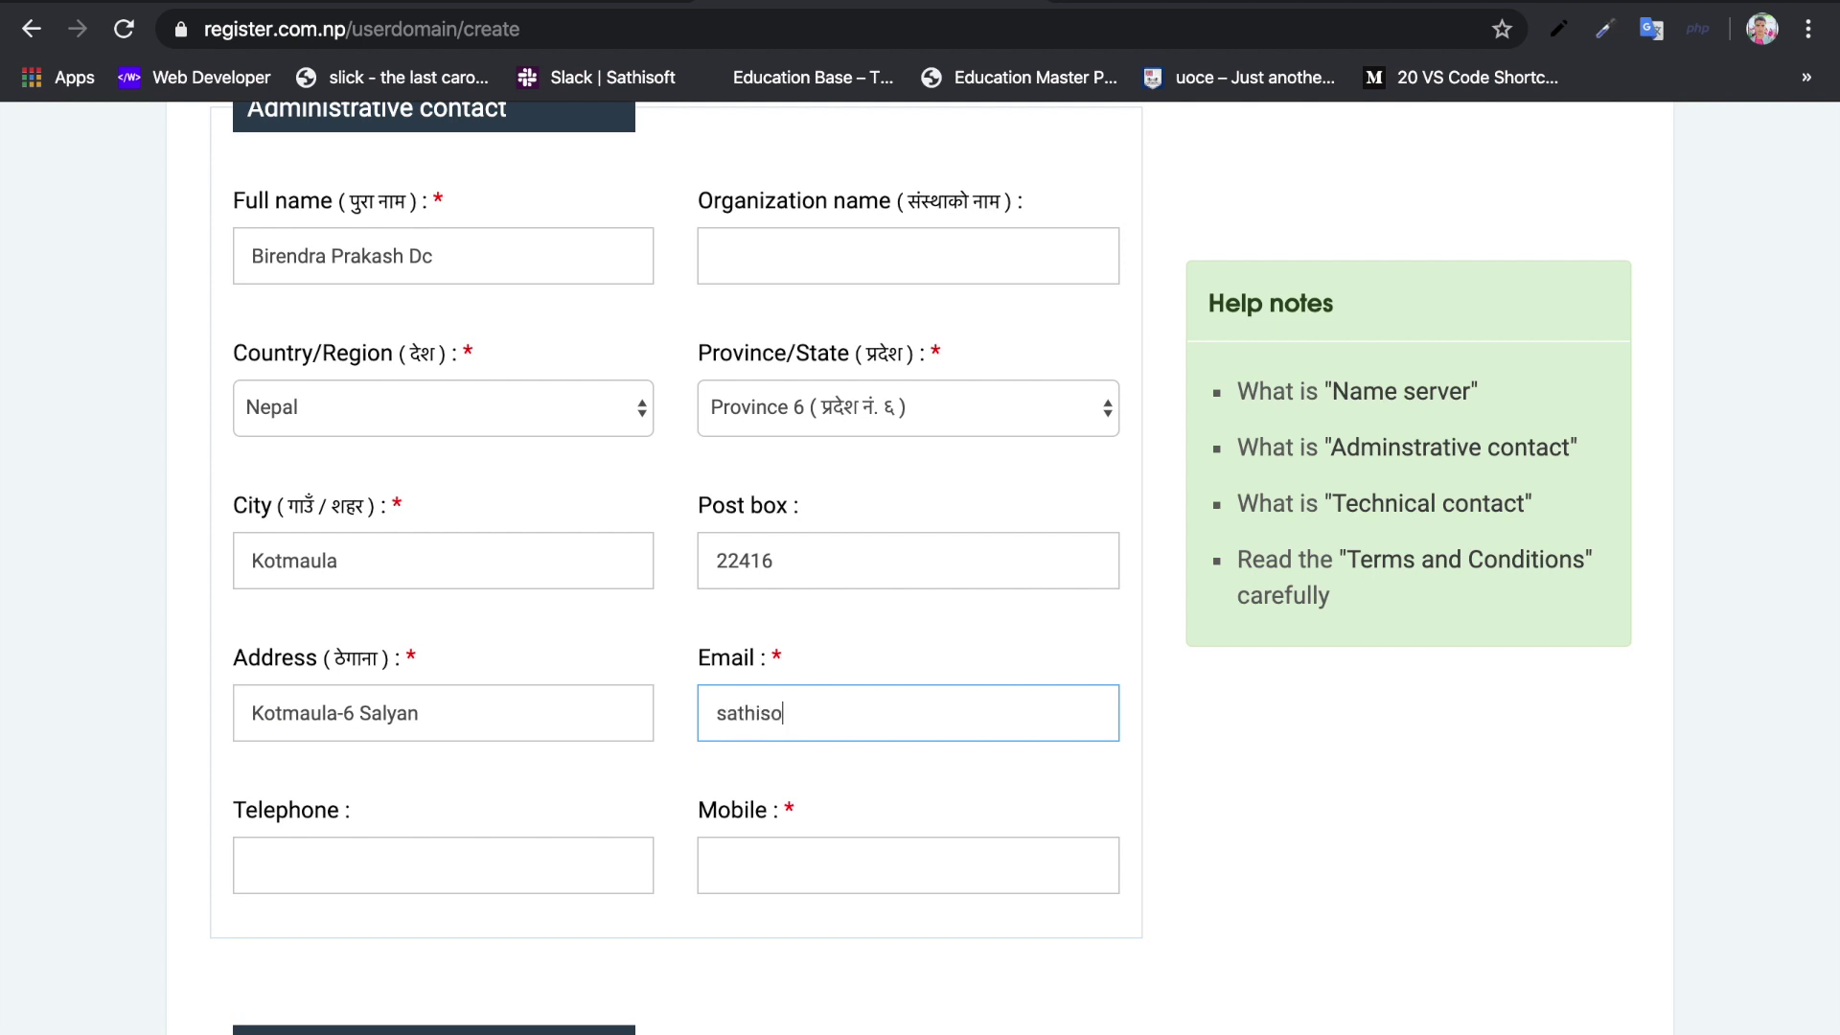
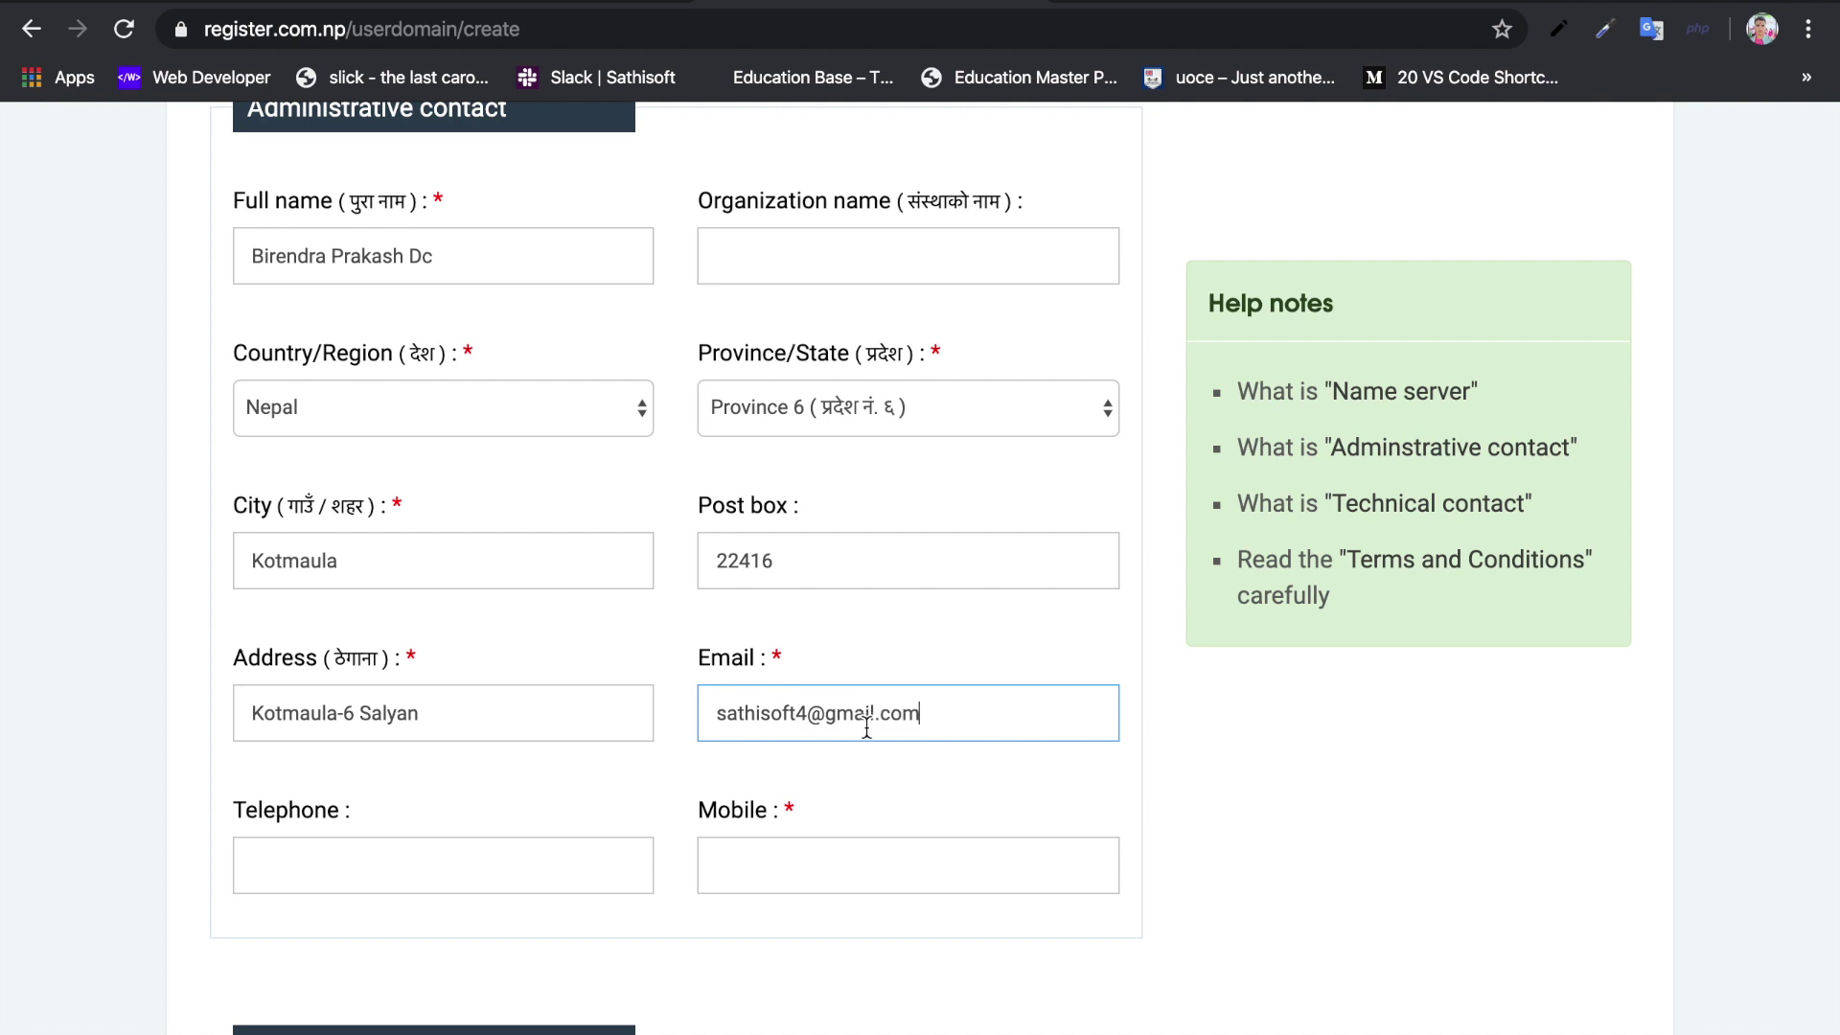
{"action": "scroll", "coordinate": [867, 728], "scroll_direction": "down", "scroll_amount": 1}
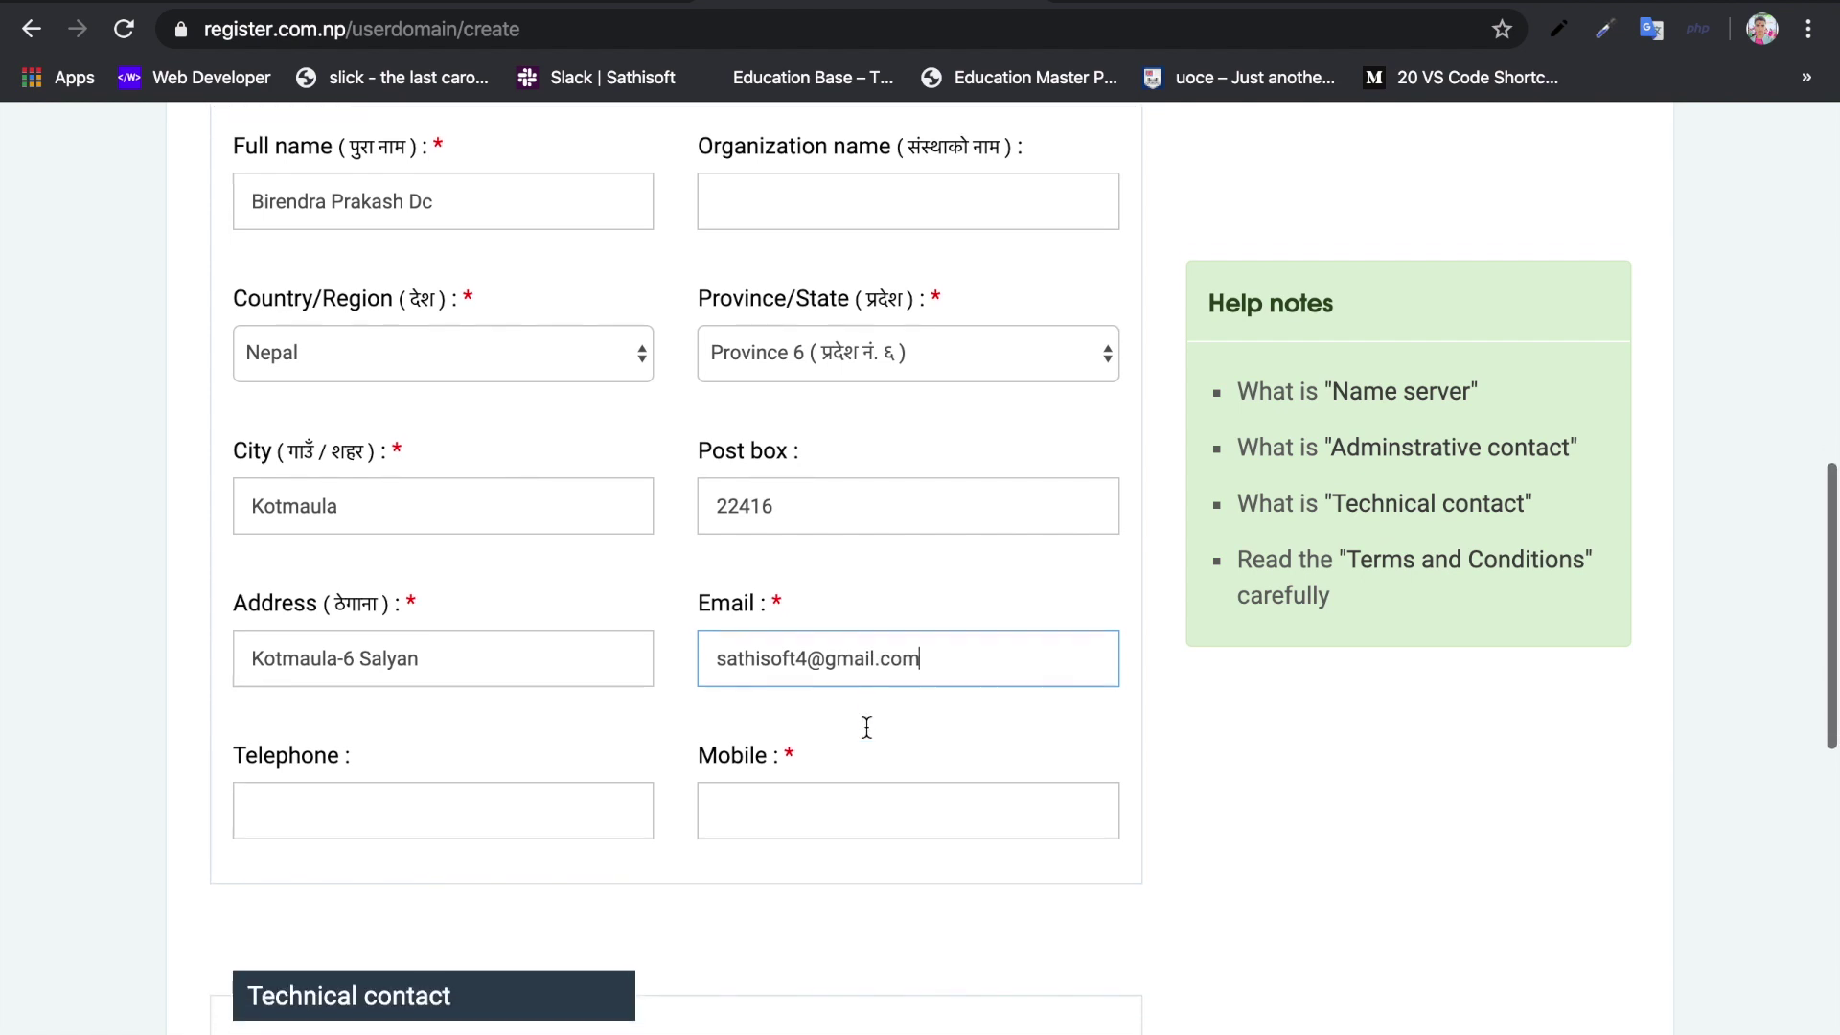
- Enter the administrative contact's mobile number, then select the 'Post box :' label text
{"action": "left_click", "coordinate": [754, 807]}
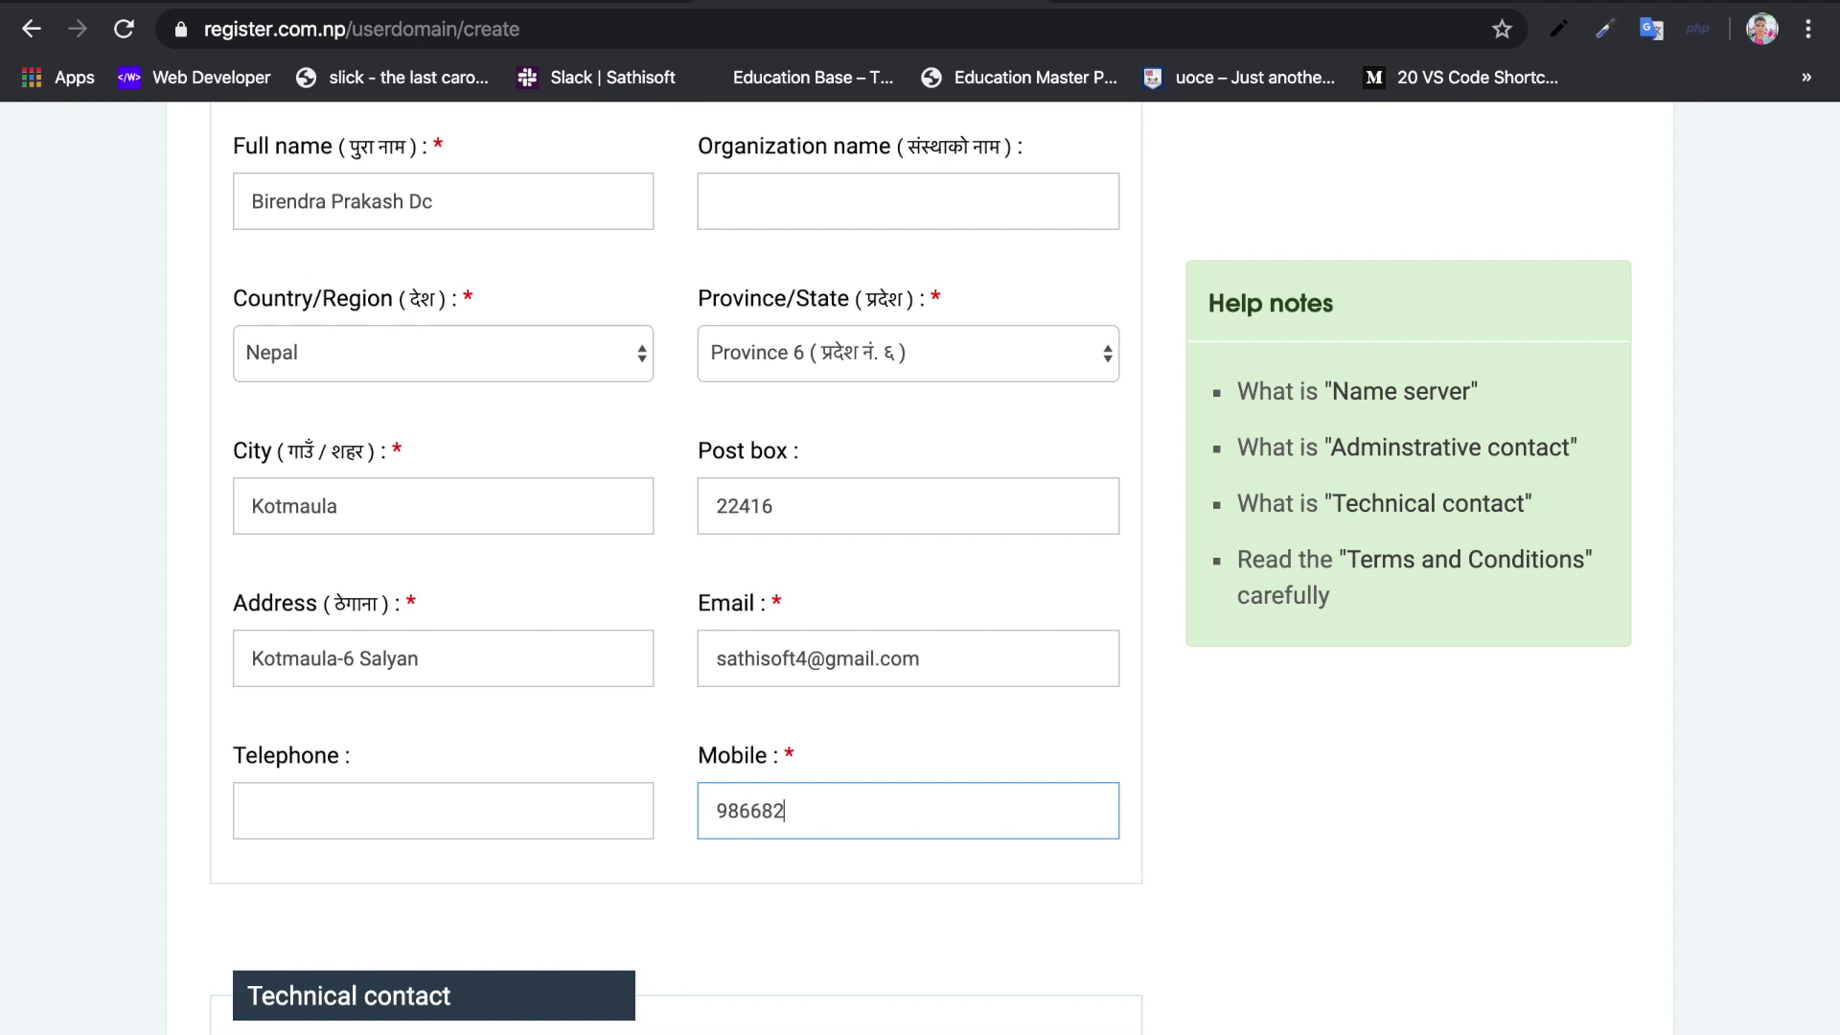
{"action": "scroll", "coordinate": [849, 866], "scroll_direction": "down", "scroll_amount": 1}
{"action": "scroll", "coordinate": [849, 867], "scroll_direction": "up", "scroll_amount": 3}
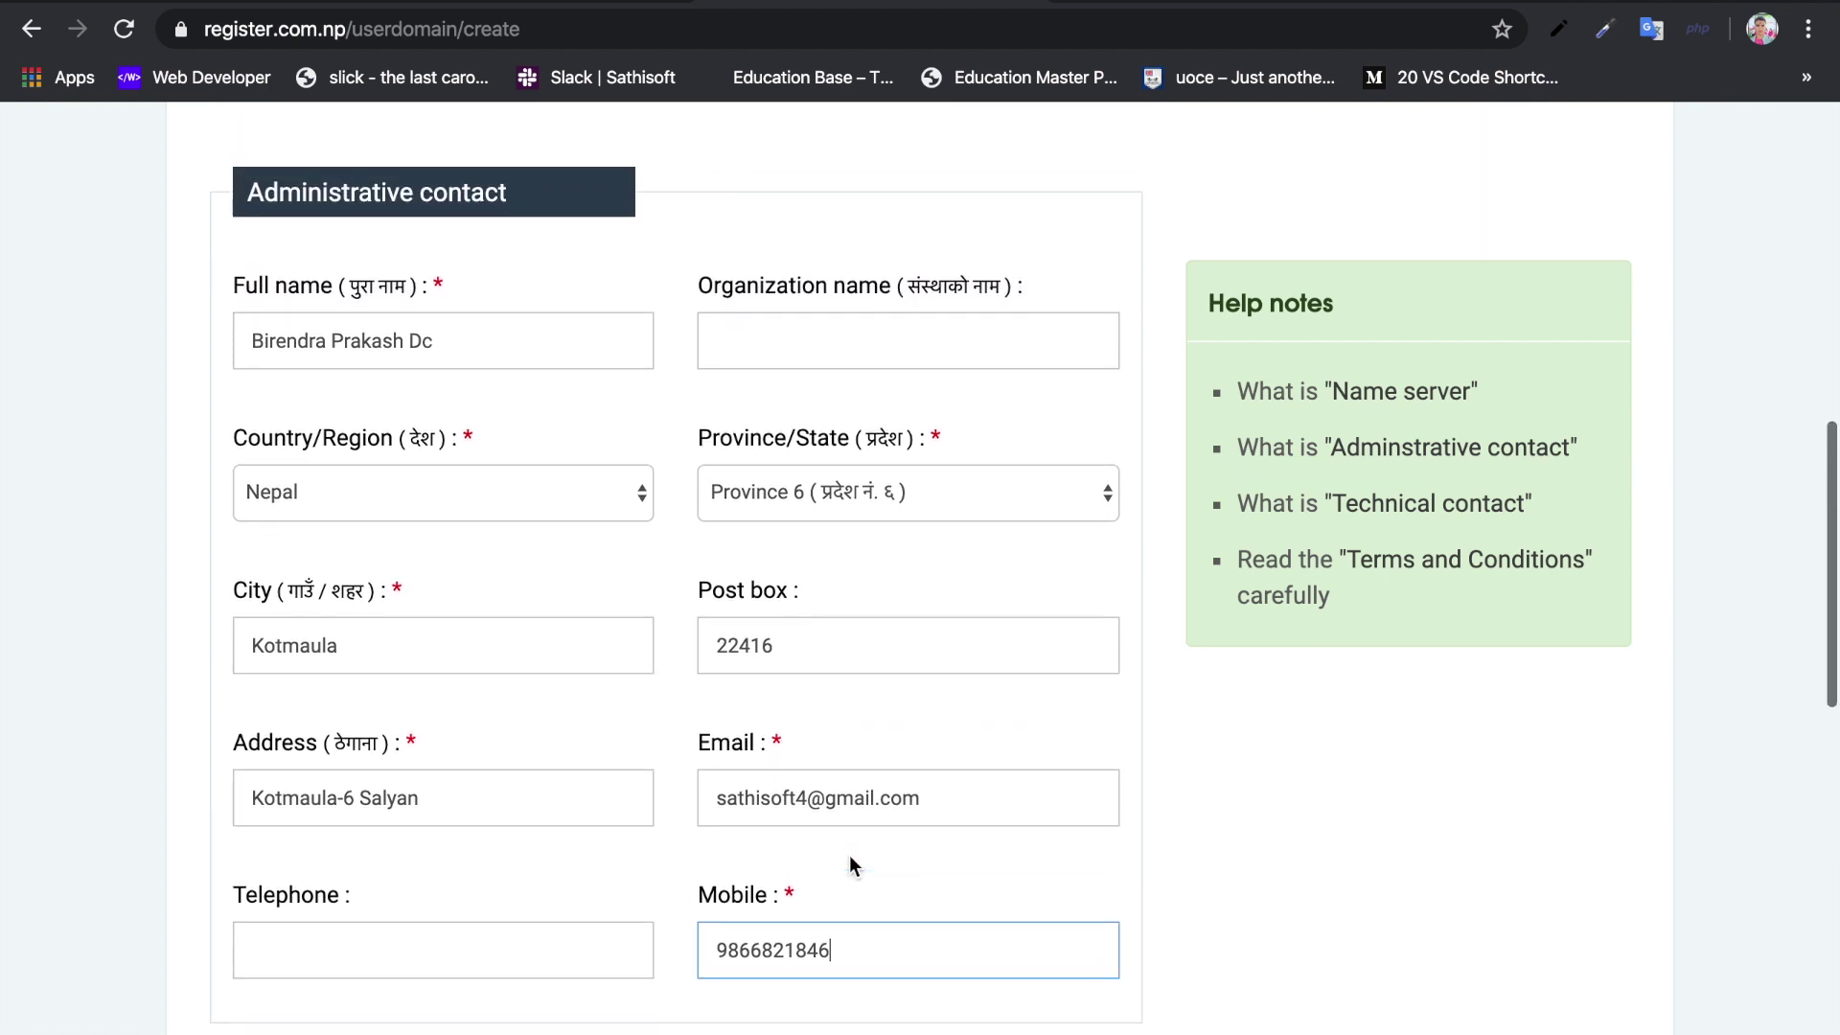
{"action": "scroll", "coordinate": [850, 863], "scroll_direction": "down", "scroll_amount": 1}
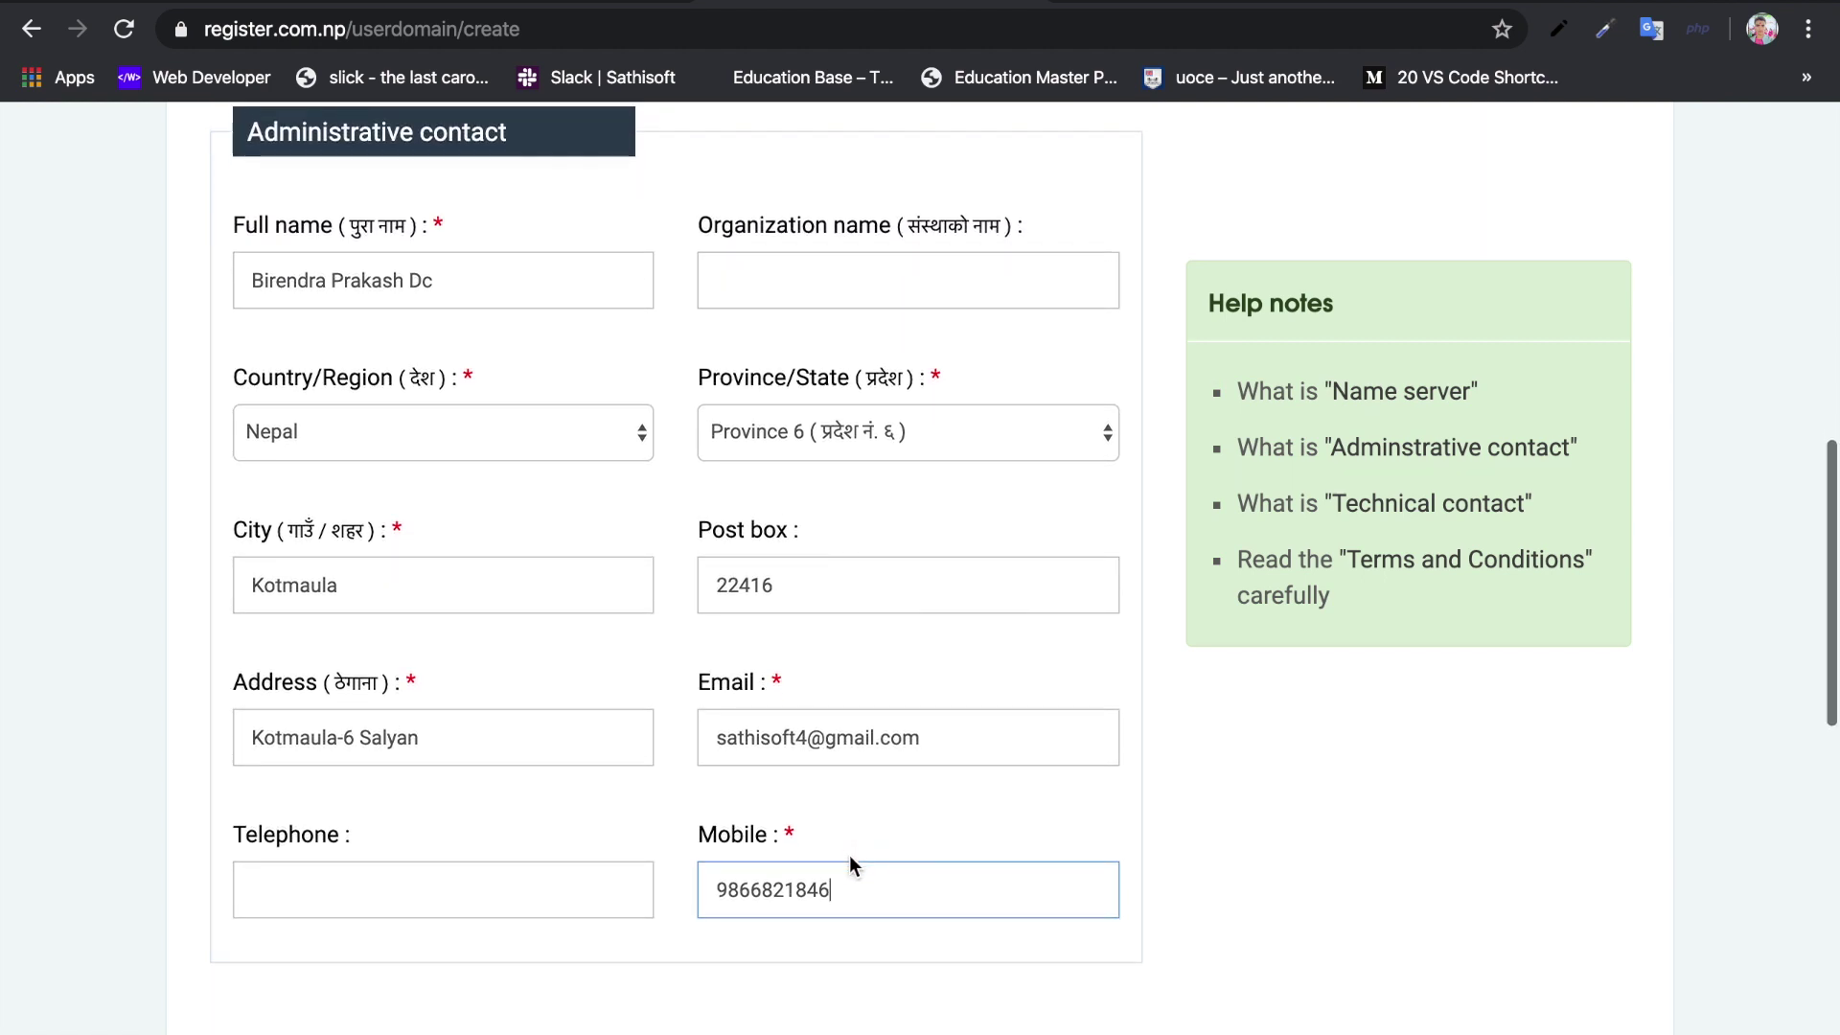
{"action": "scroll", "coordinate": [850, 857], "scroll_direction": "down", "scroll_amount": 1}
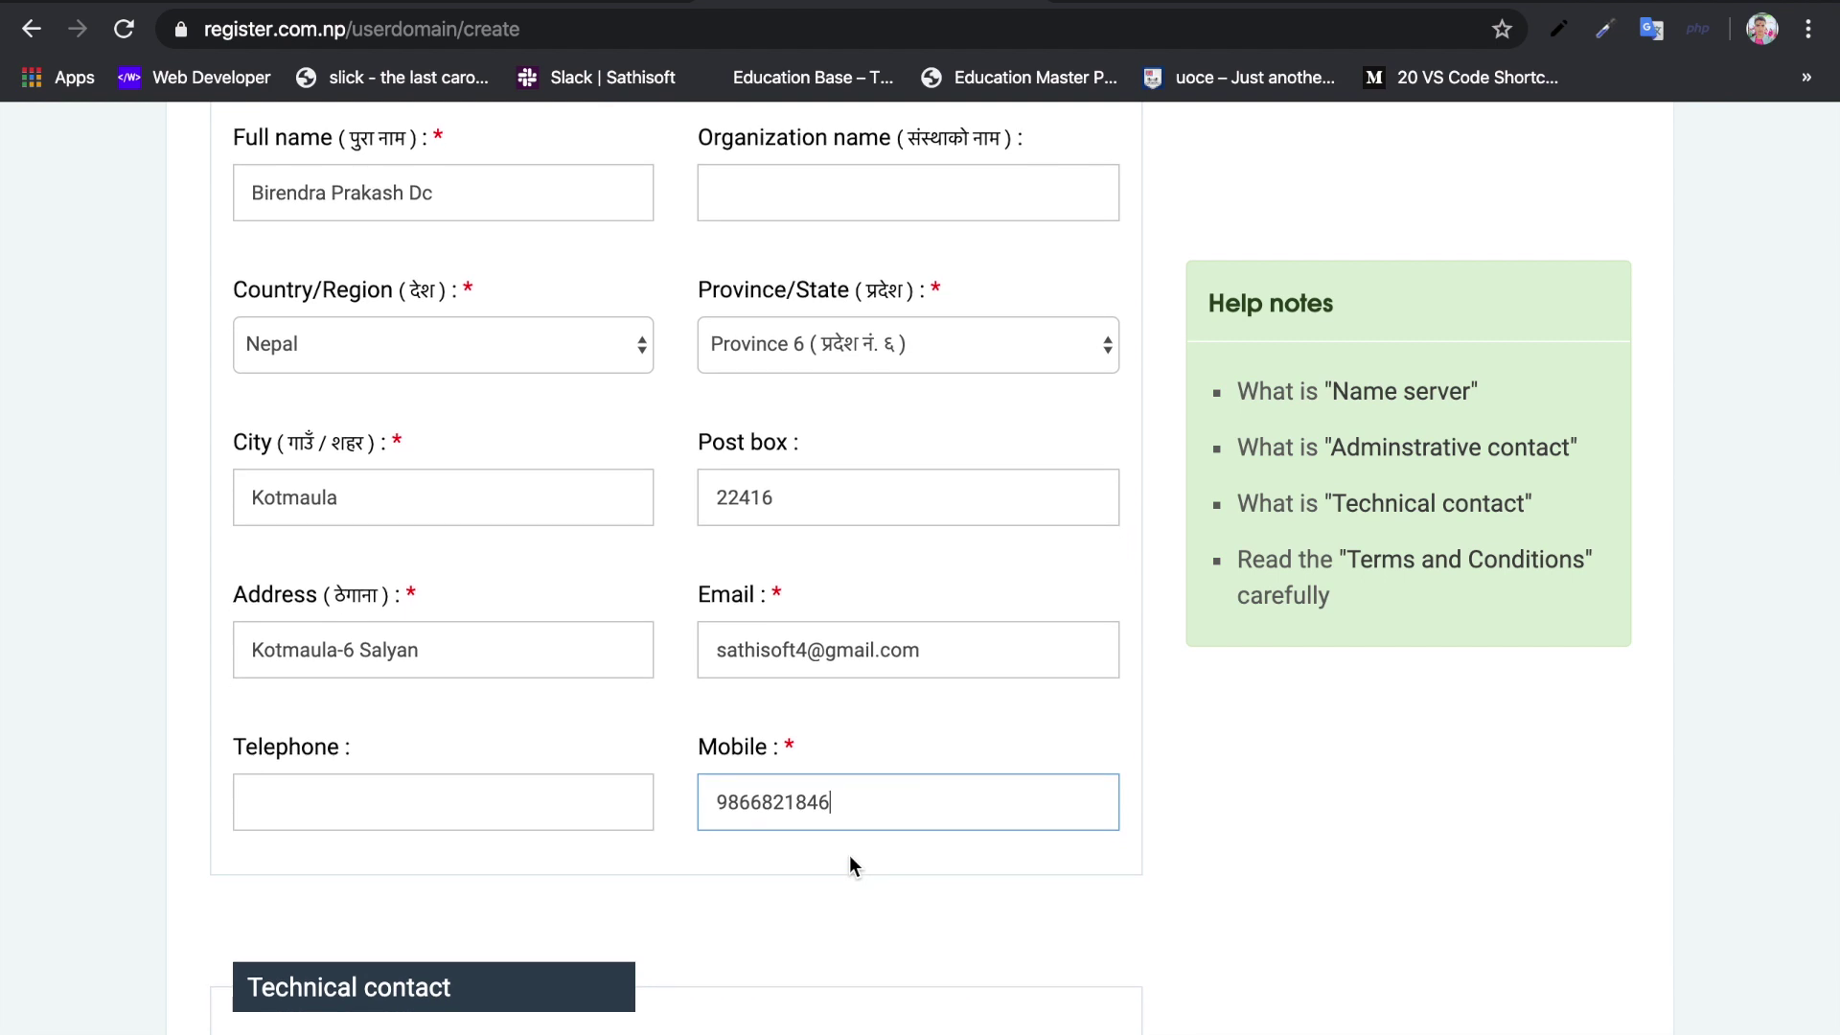
{"action": "scroll", "coordinate": [849, 856], "scroll_direction": "down", "scroll_amount": 1}
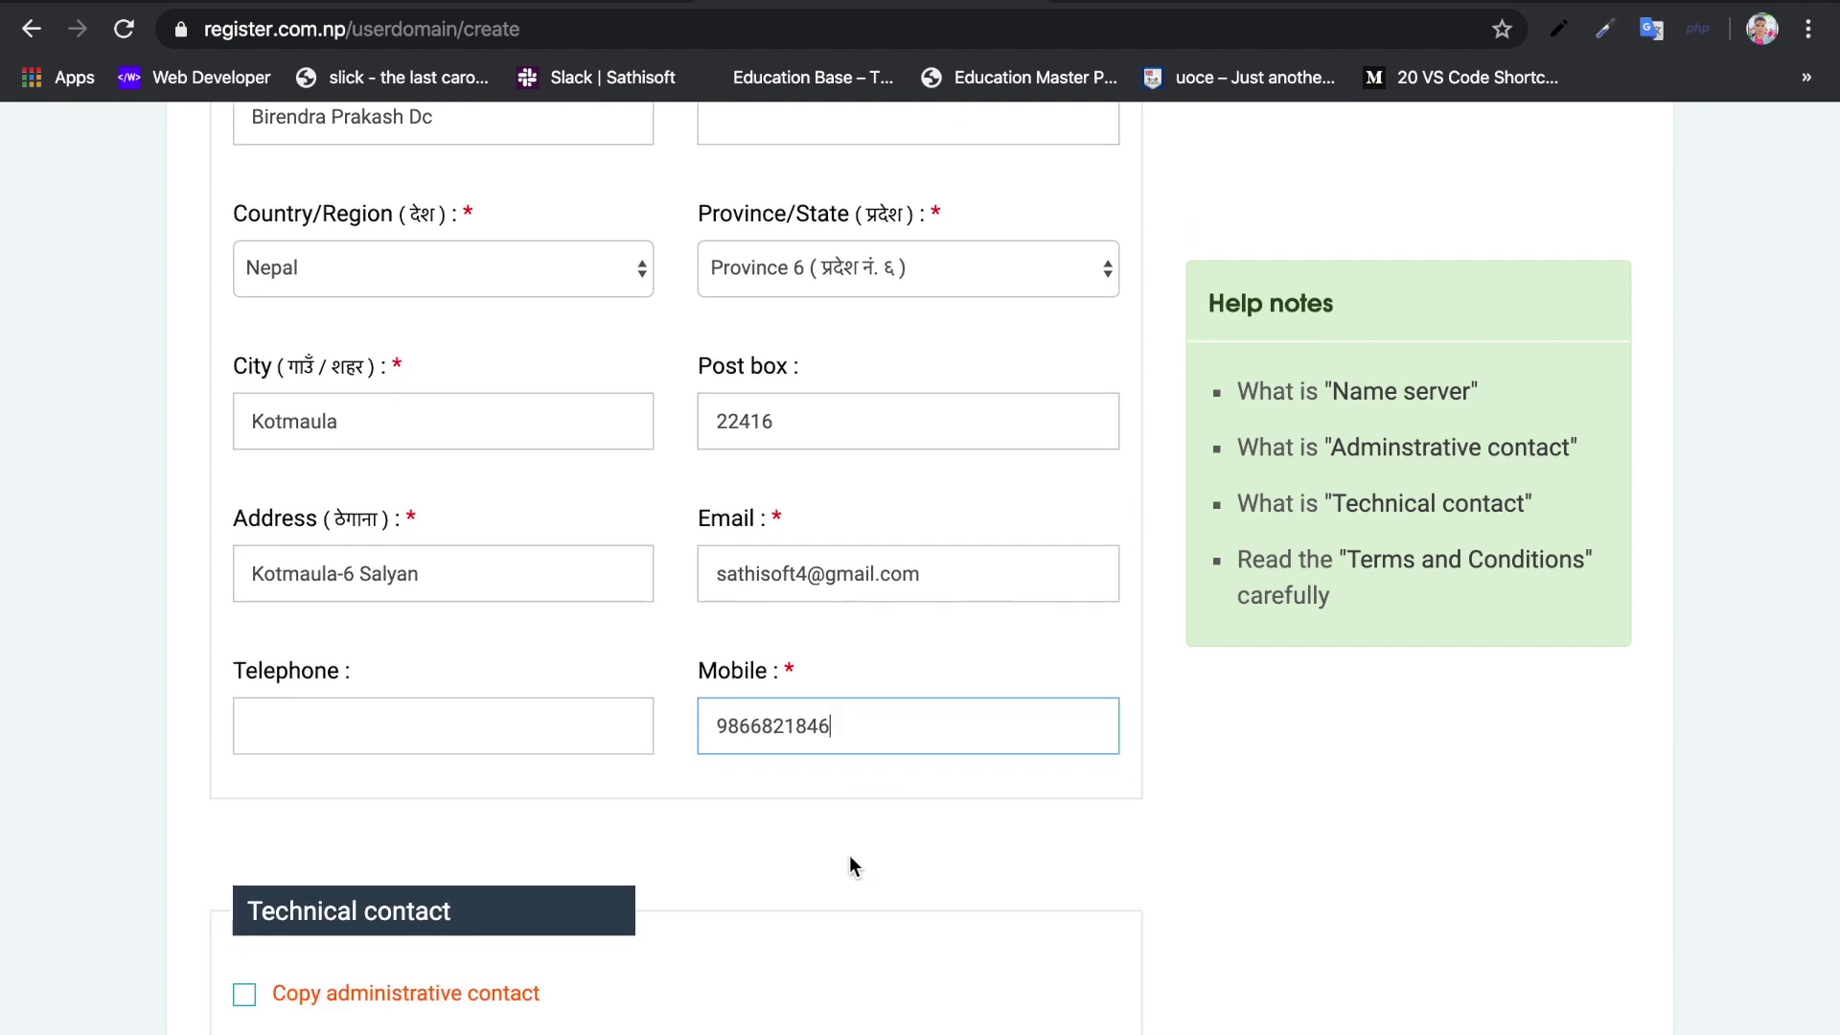
{"action": "scroll", "coordinate": [849, 856], "scroll_direction": "down", "scroll_amount": 1}
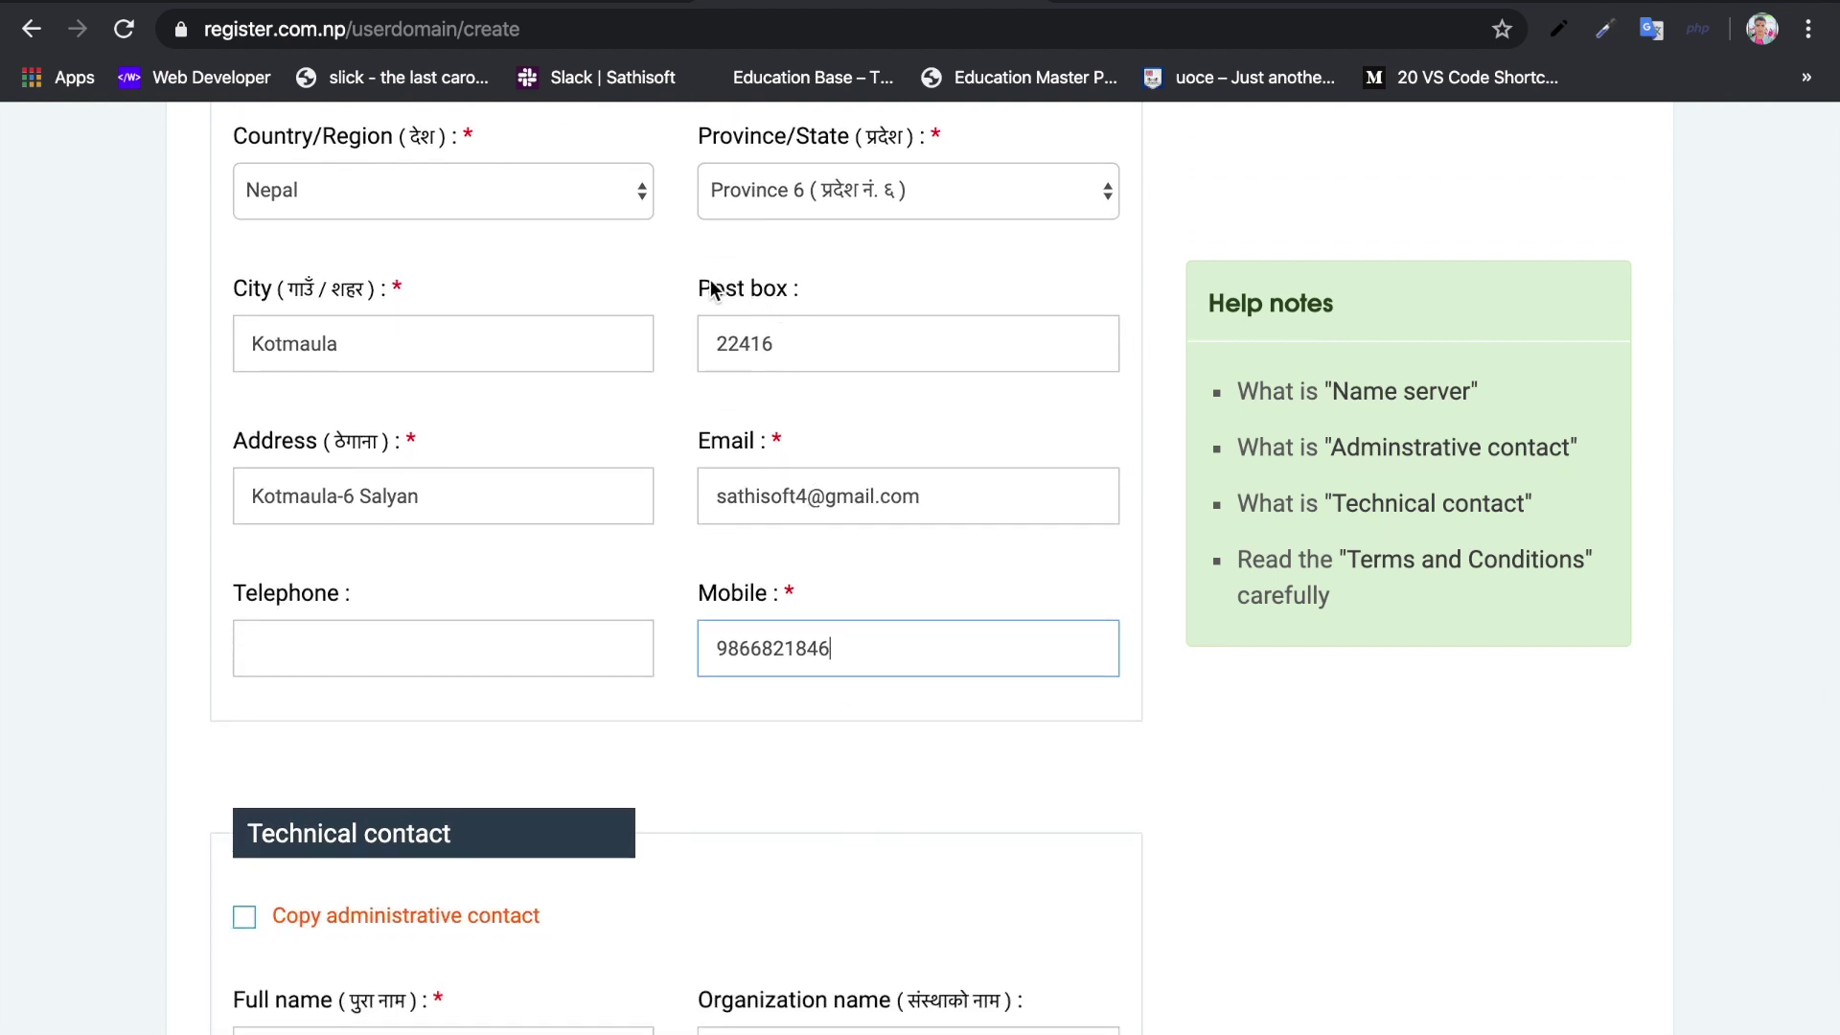
{"action": "left_click_drag", "start_coordinate": [698, 288], "coordinate": [799, 288]}
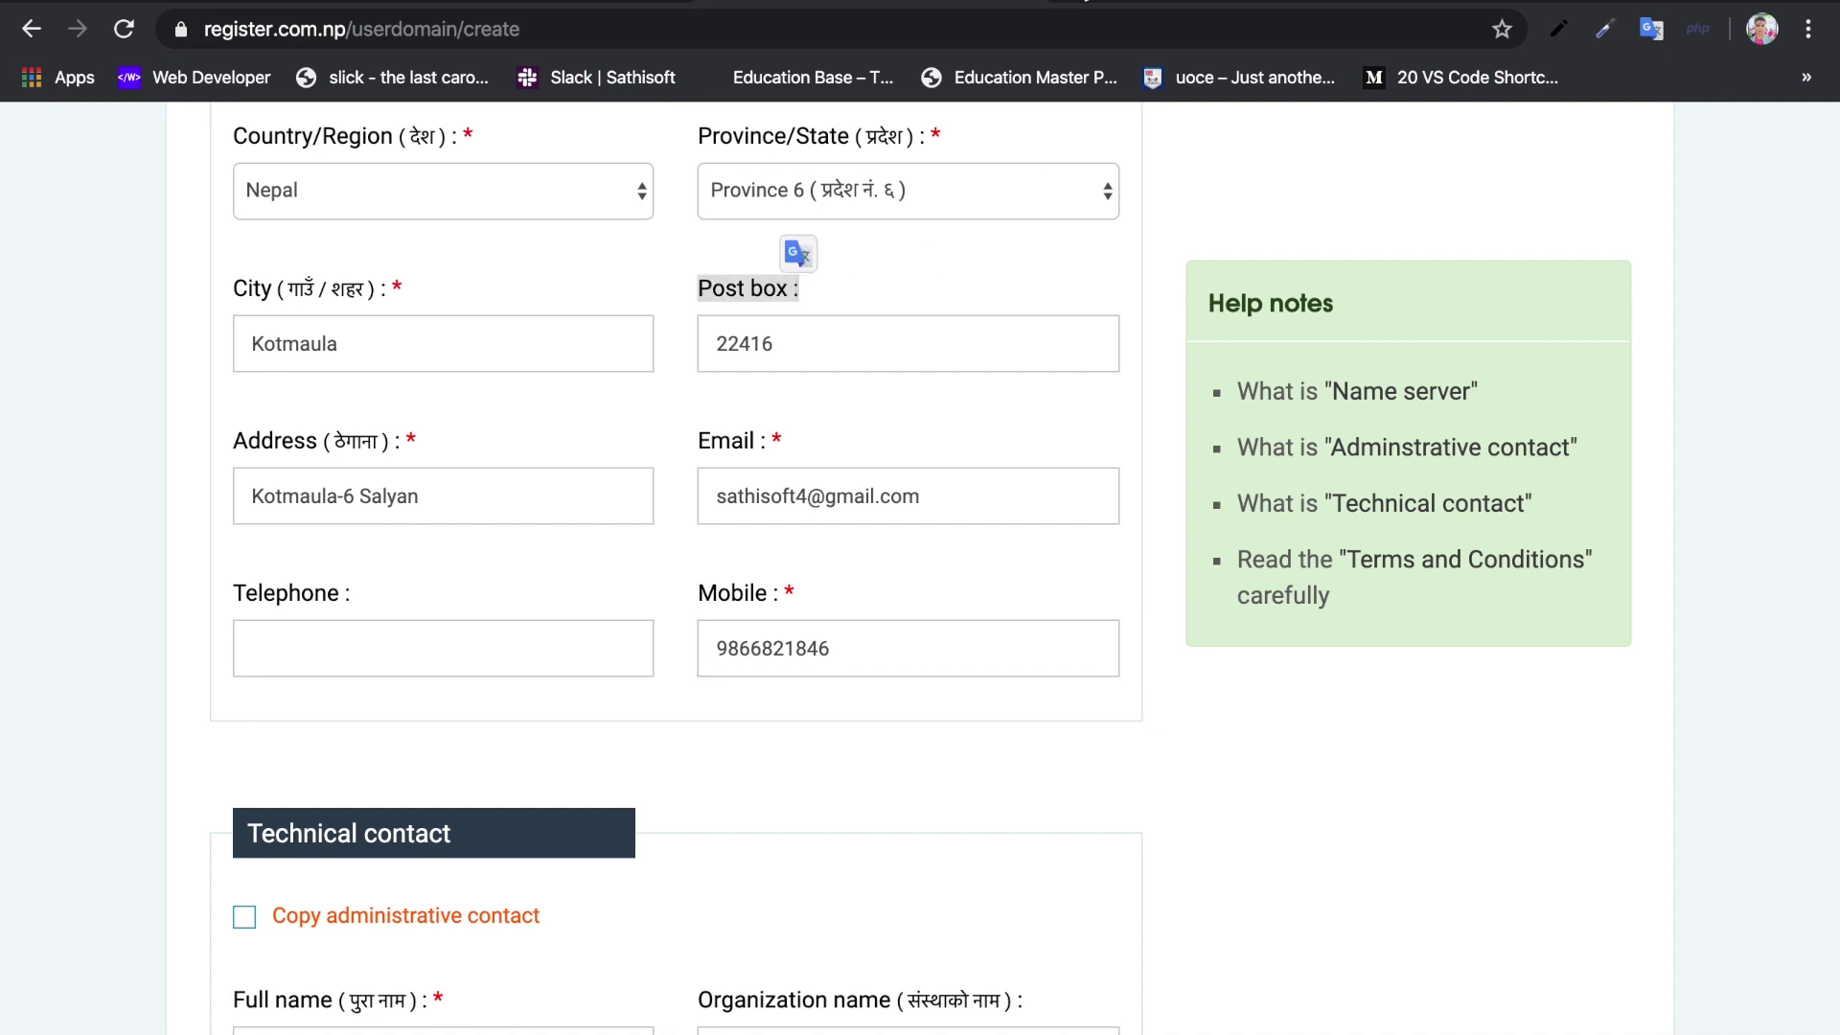
- Search Google in a new tab for 'post box number of kathmandu', then return to the form
{"action": "key", "text": "super+c"}
{"action": "key", "text": "super+t"}
{"action": "key", "text": "super+v"}
{"action": "key", "text": "BackSpace"}
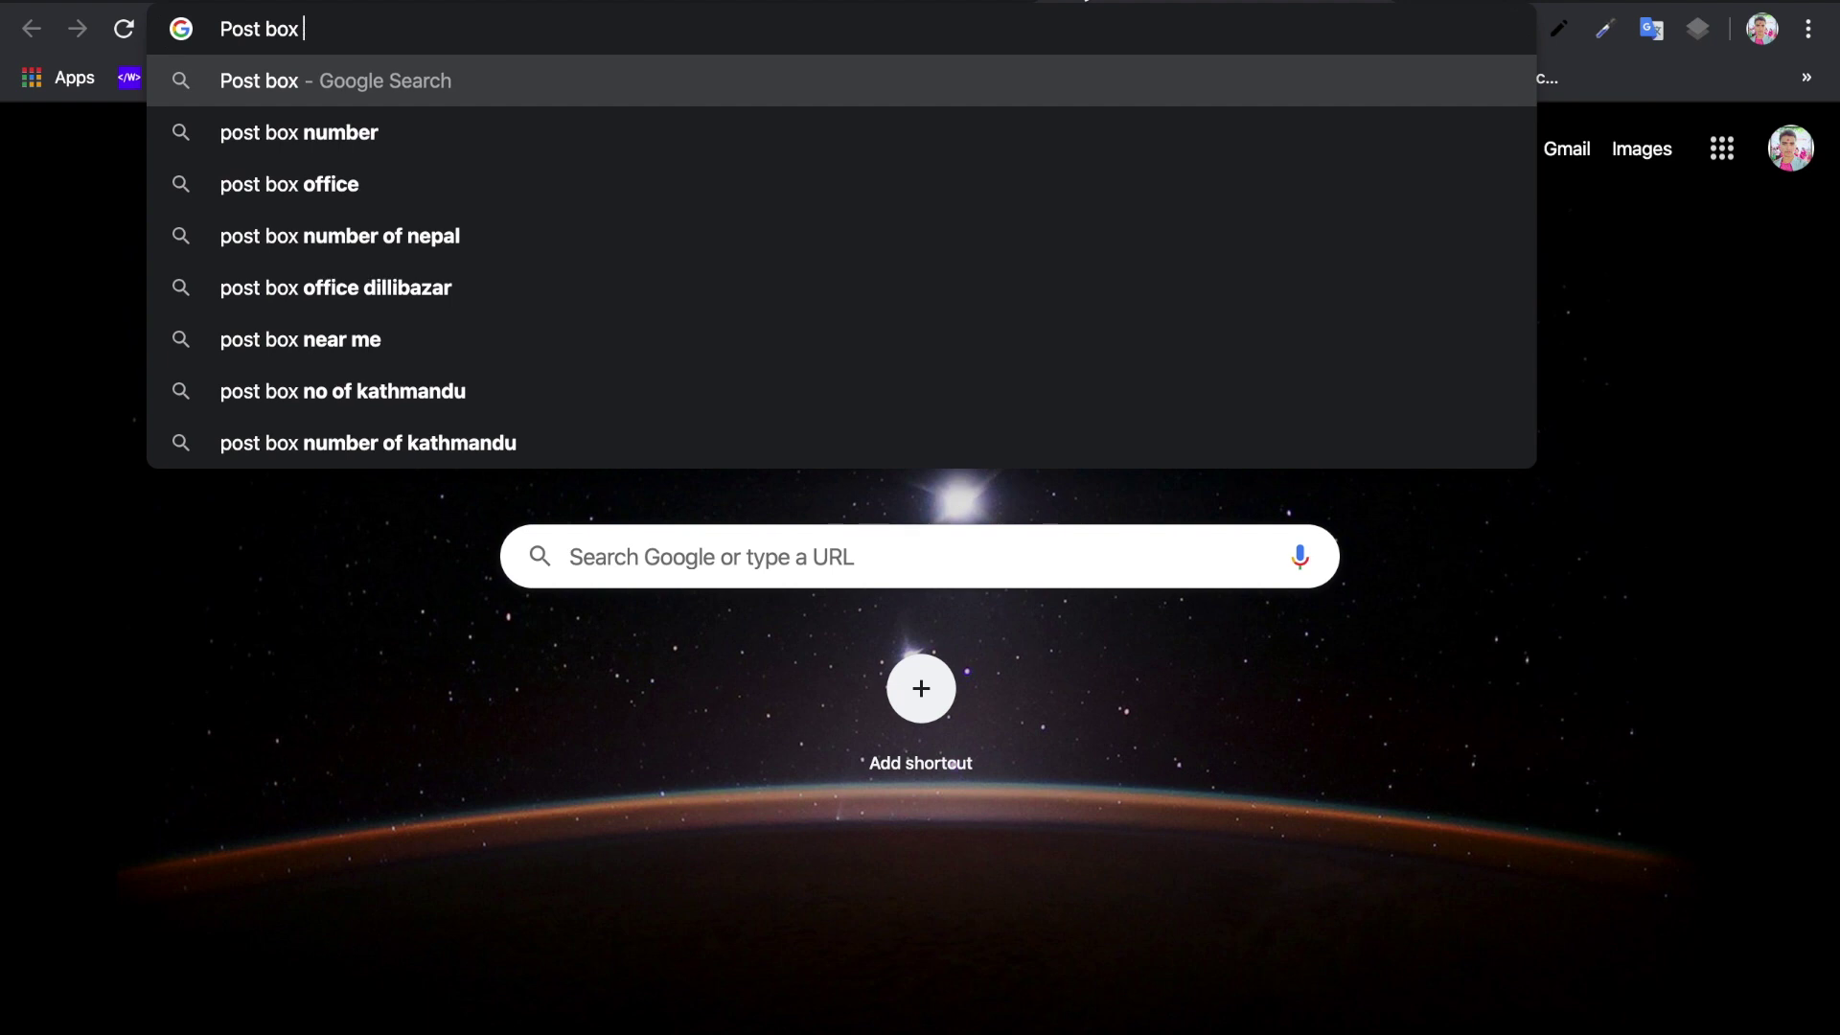
{"action": "key", "text": "Down"}
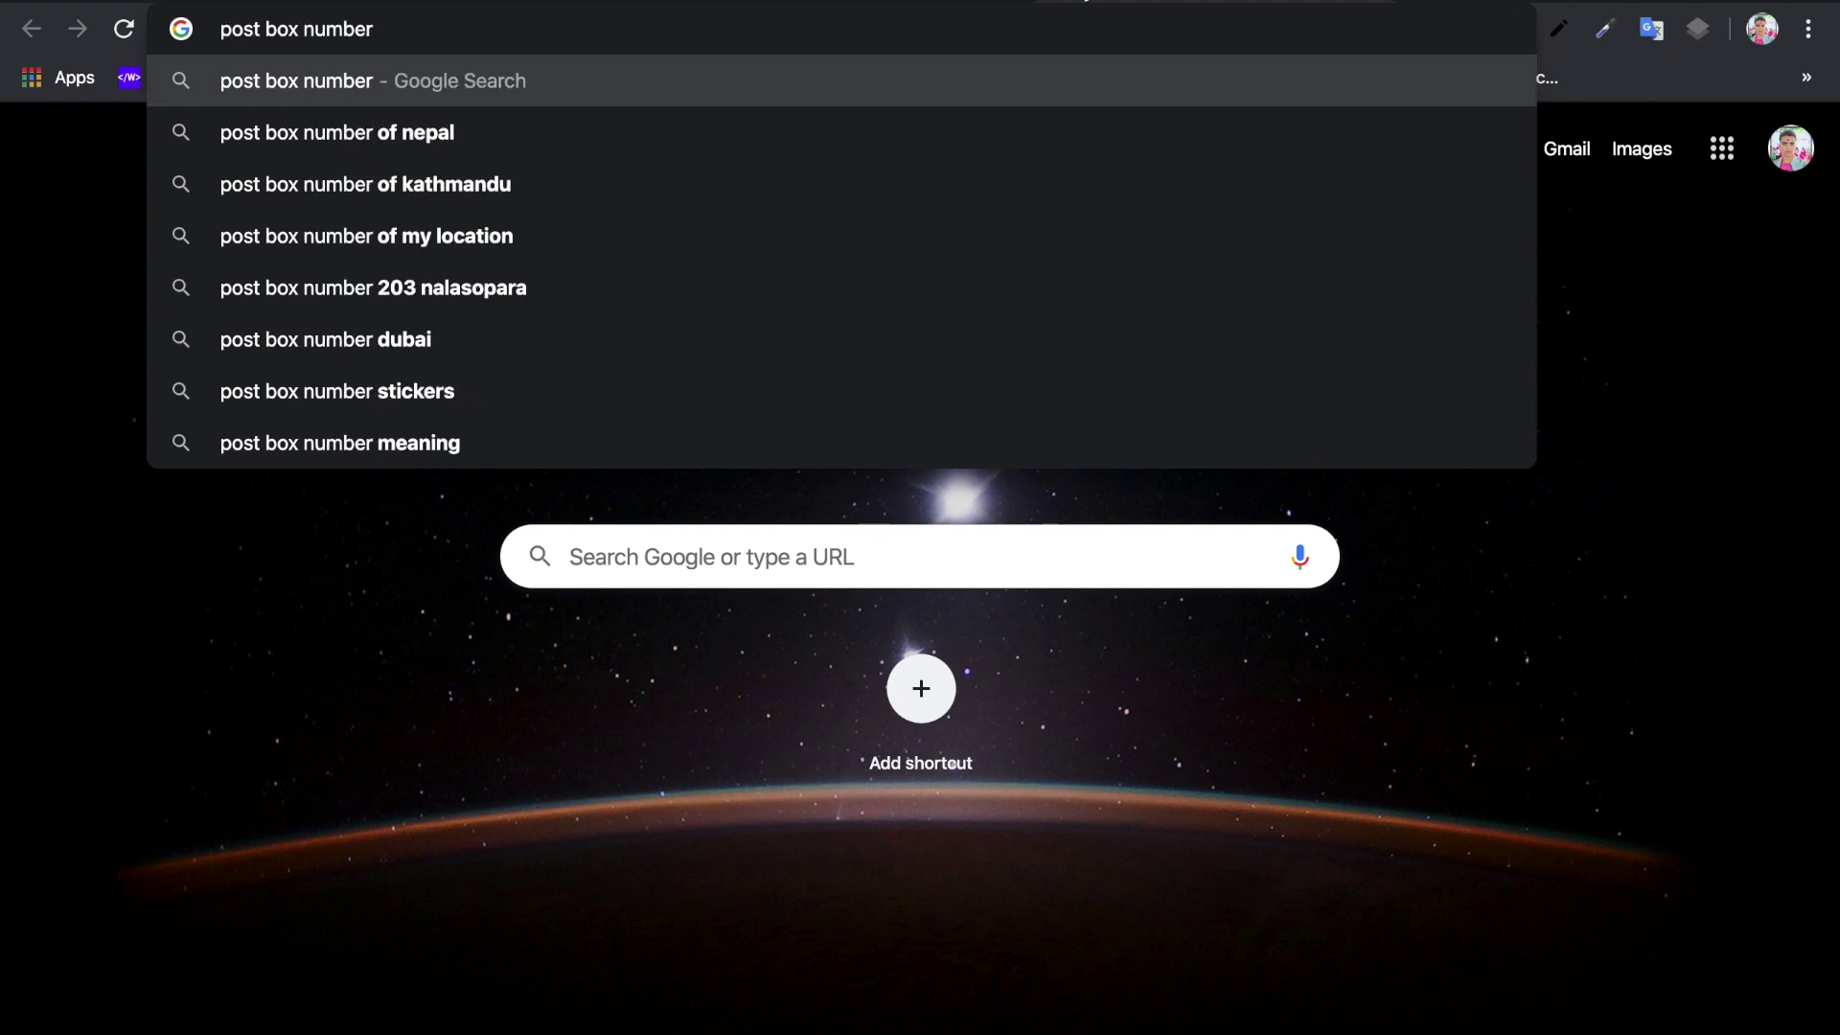
{"action": "key", "text": "Down"}
{"action": "key", "text": "Down"}
{"action": "key", "text": "Return"}
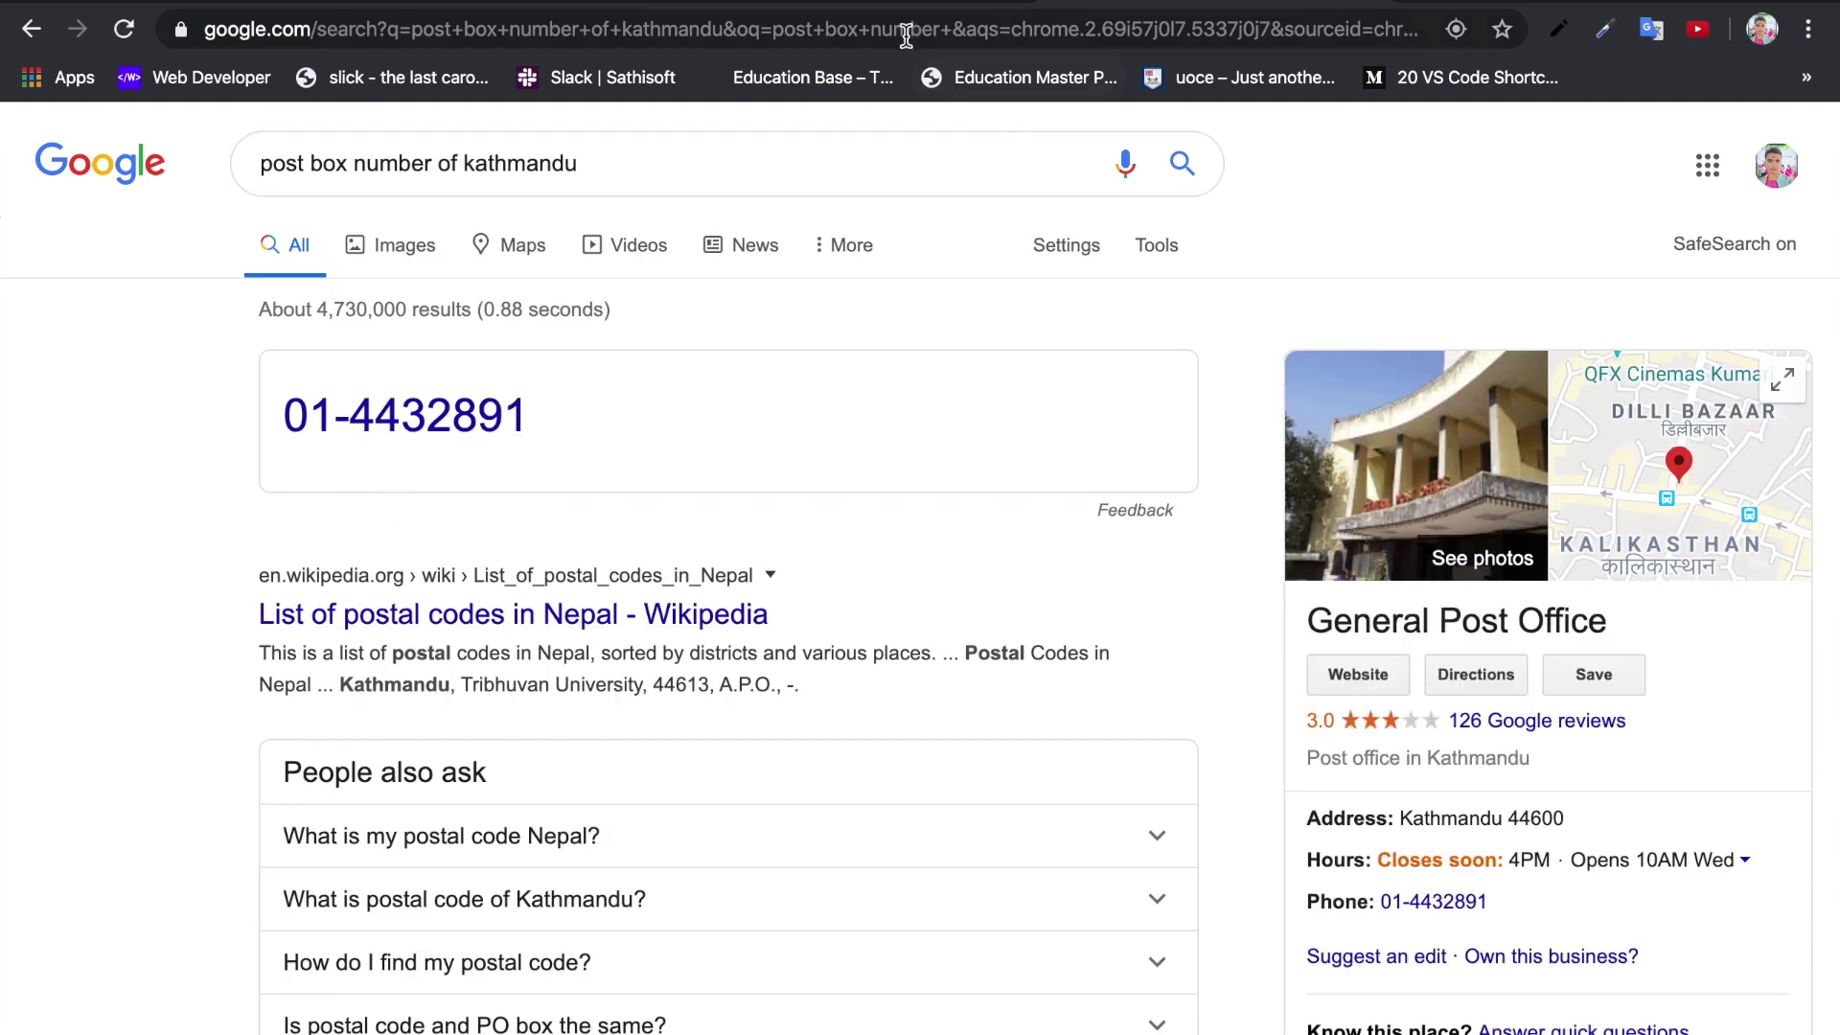
{"action": "left_click", "coordinate": [879, 5]}
- Tick 'Copy administrative contact' so the technical contact reuses those details
{"action": "scroll", "coordinate": [769, 646], "scroll_direction": "down", "scroll_amount": 5}
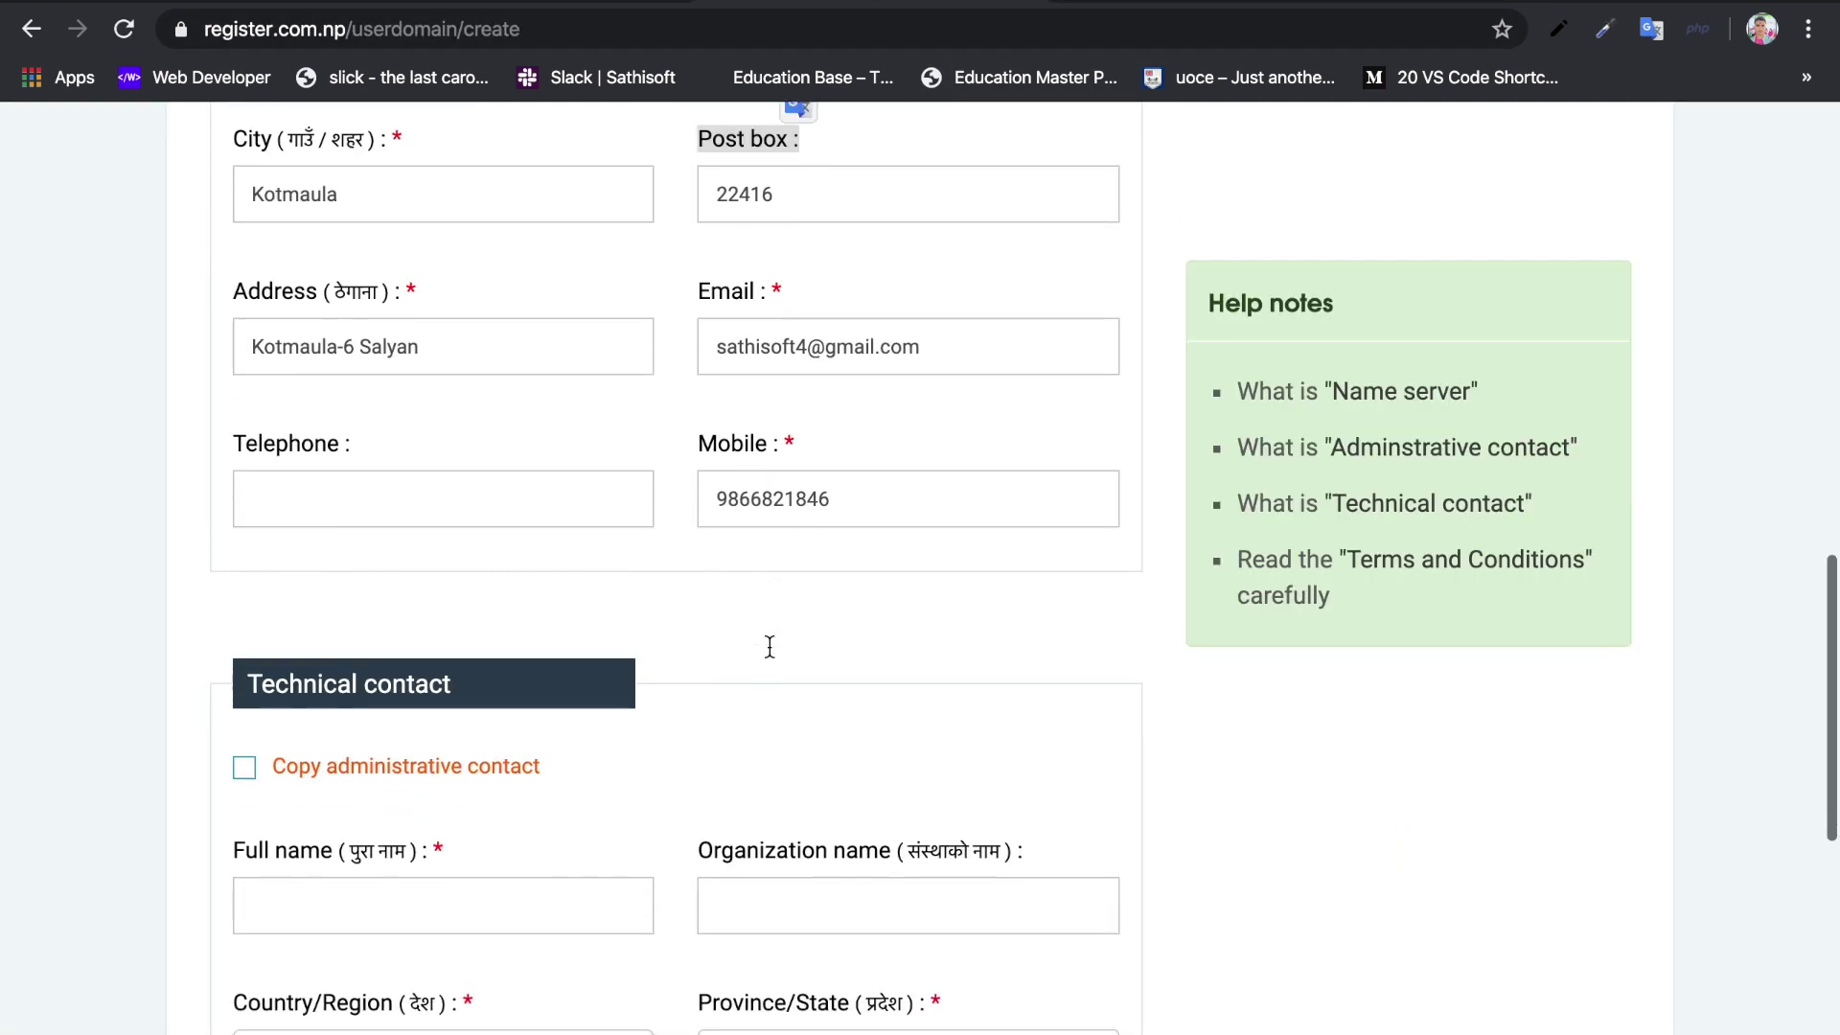
{"action": "scroll", "coordinate": [649, 625], "scroll_direction": "down", "scroll_amount": 3}
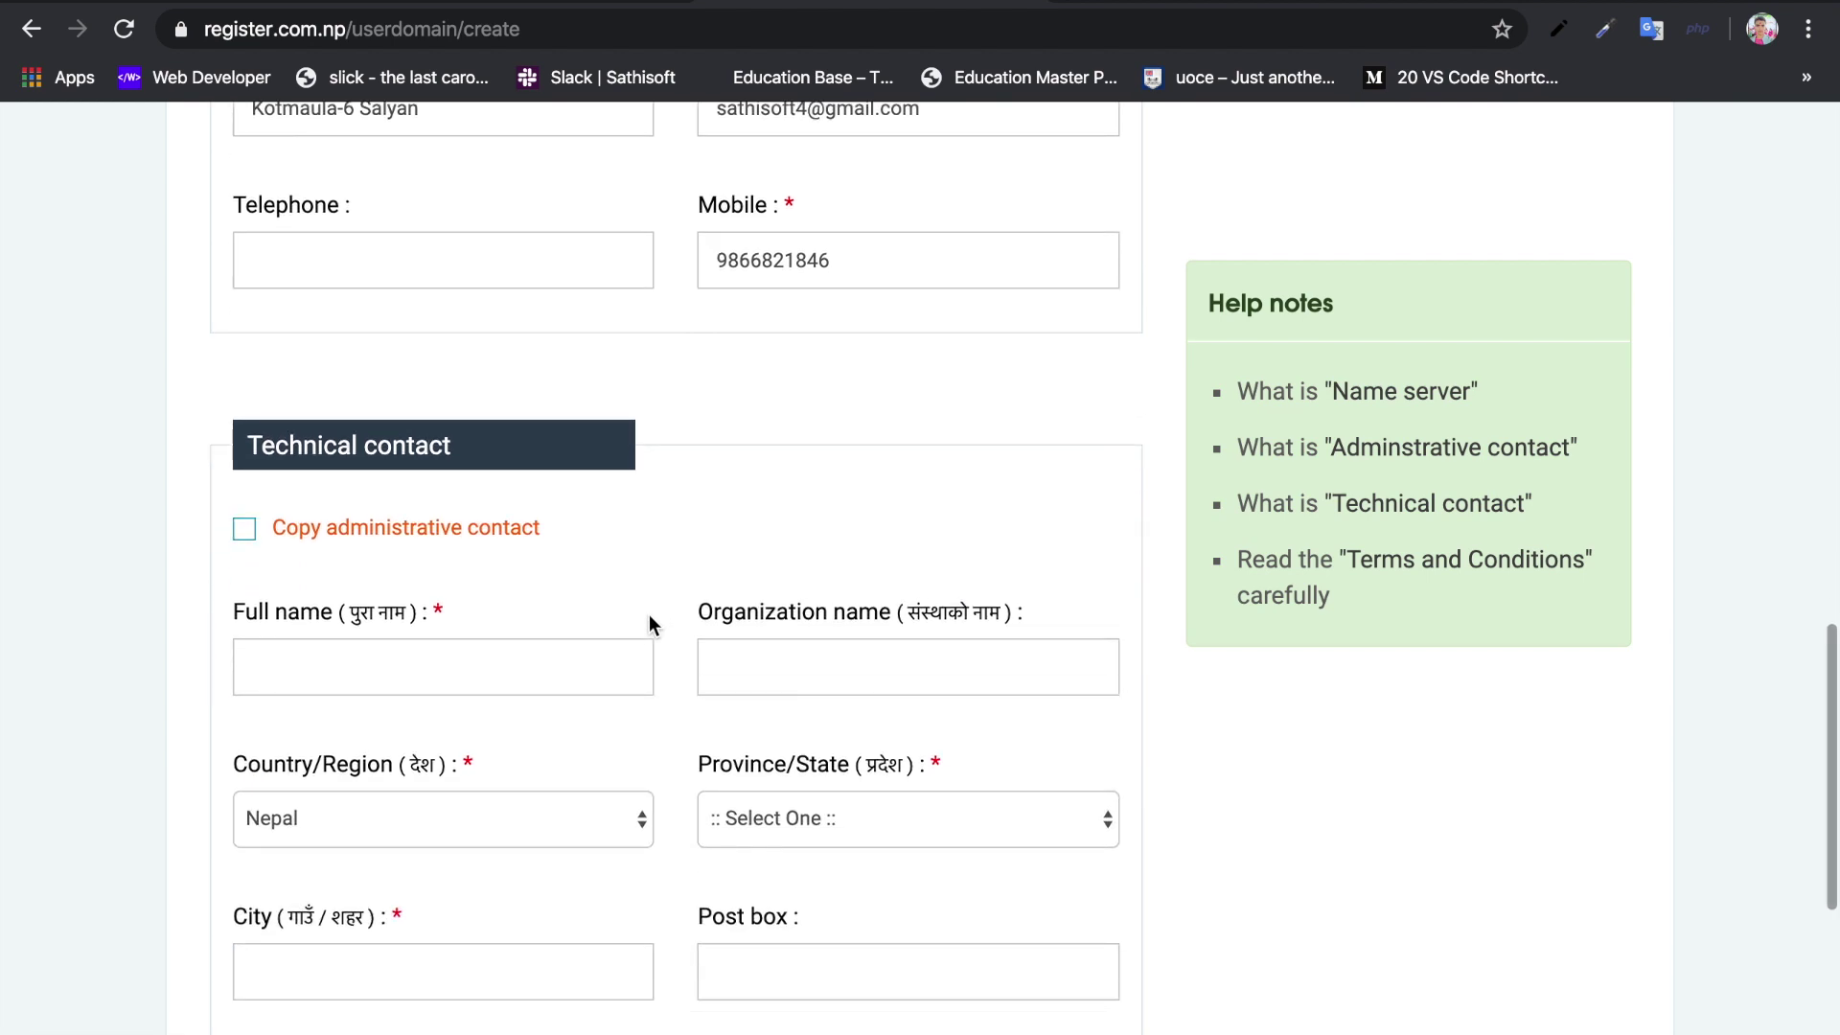
{"action": "scroll", "coordinate": [650, 624], "scroll_direction": "down", "scroll_amount": 3}
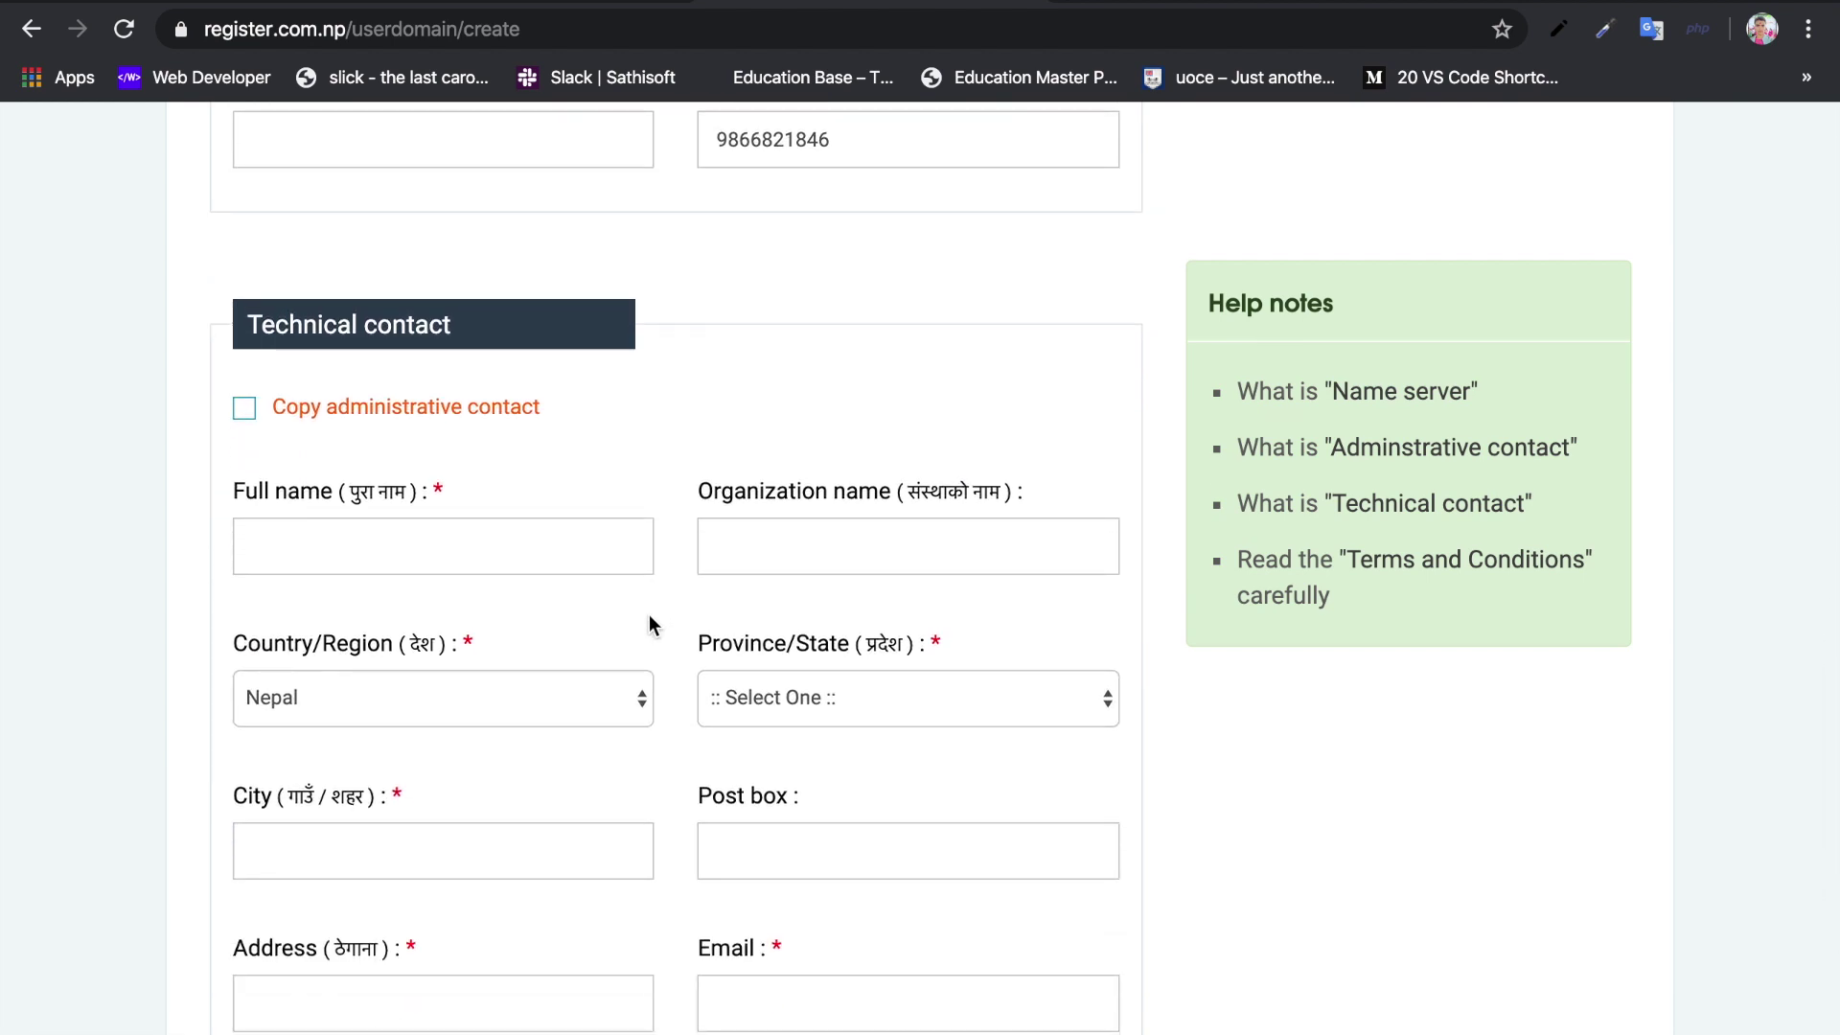
{"action": "scroll", "coordinate": [649, 618], "scroll_direction": "down", "scroll_amount": 1}
{"action": "scroll", "coordinate": [649, 619], "scroll_direction": "up", "scroll_amount": 3}
{"action": "scroll", "coordinate": [649, 616], "scroll_direction": "down", "scroll_amount": 5}
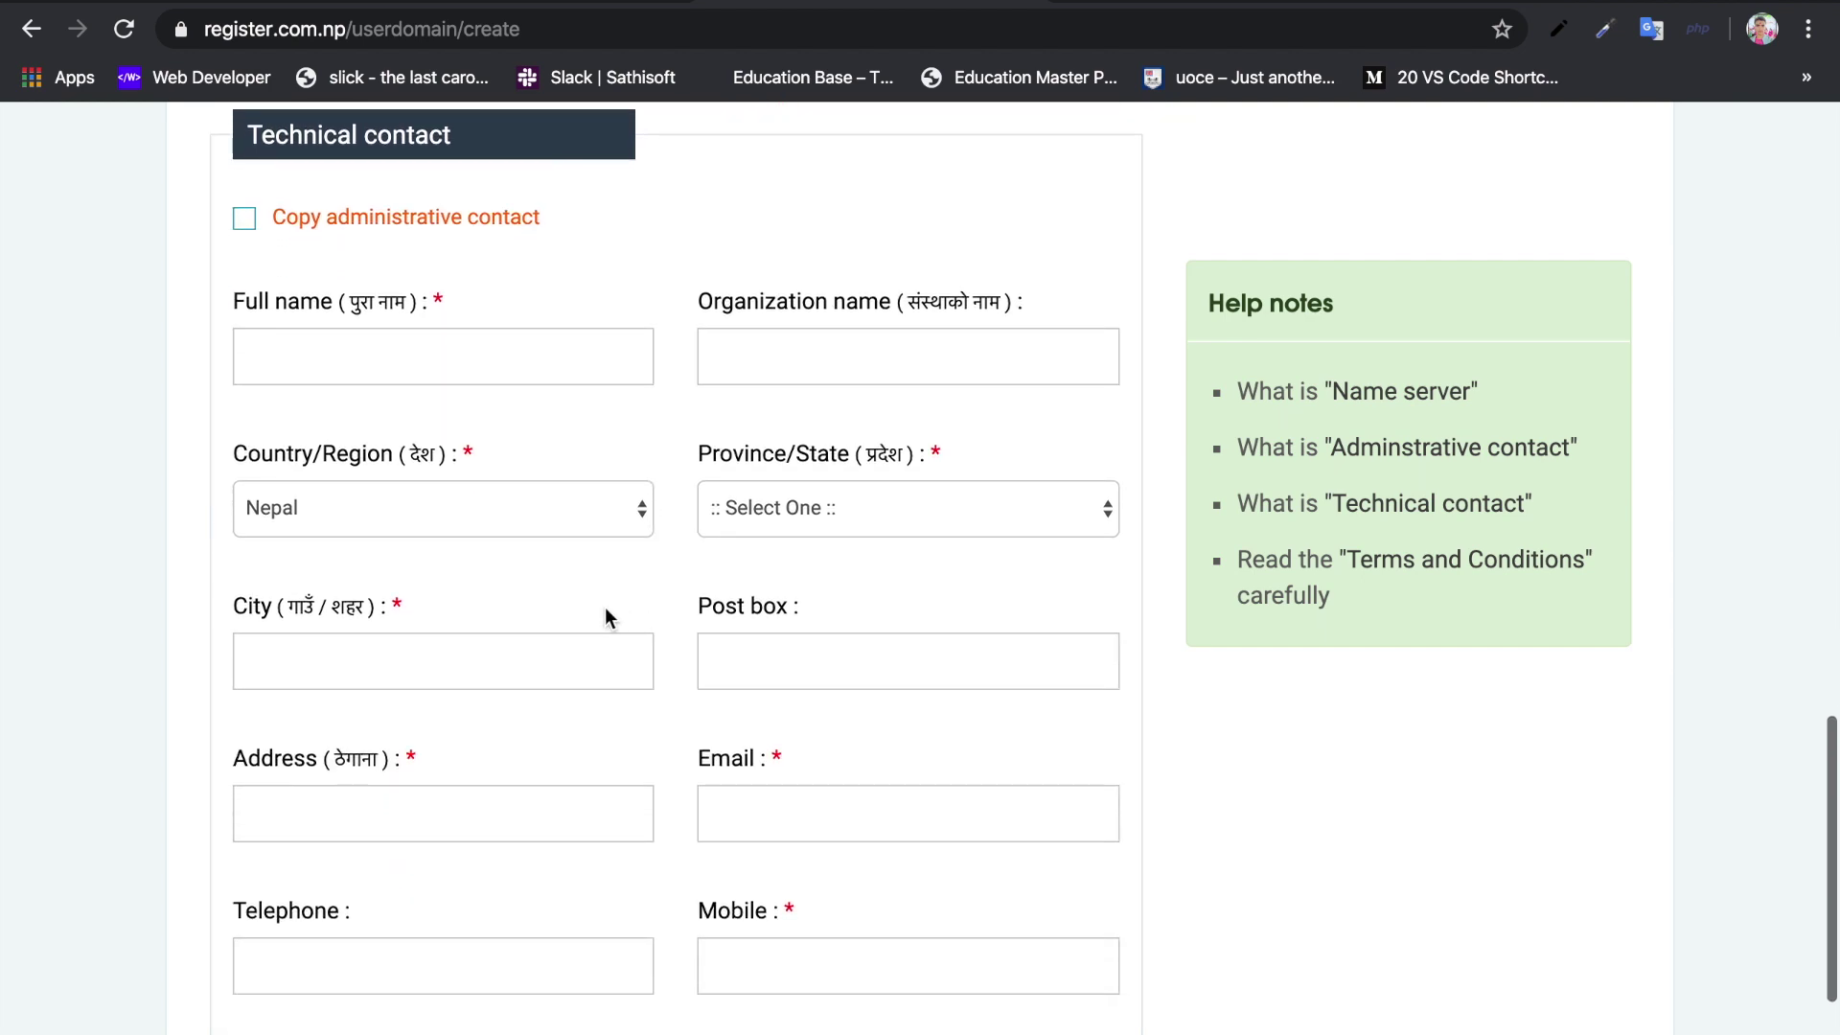
{"action": "left_click", "coordinate": [244, 219]}
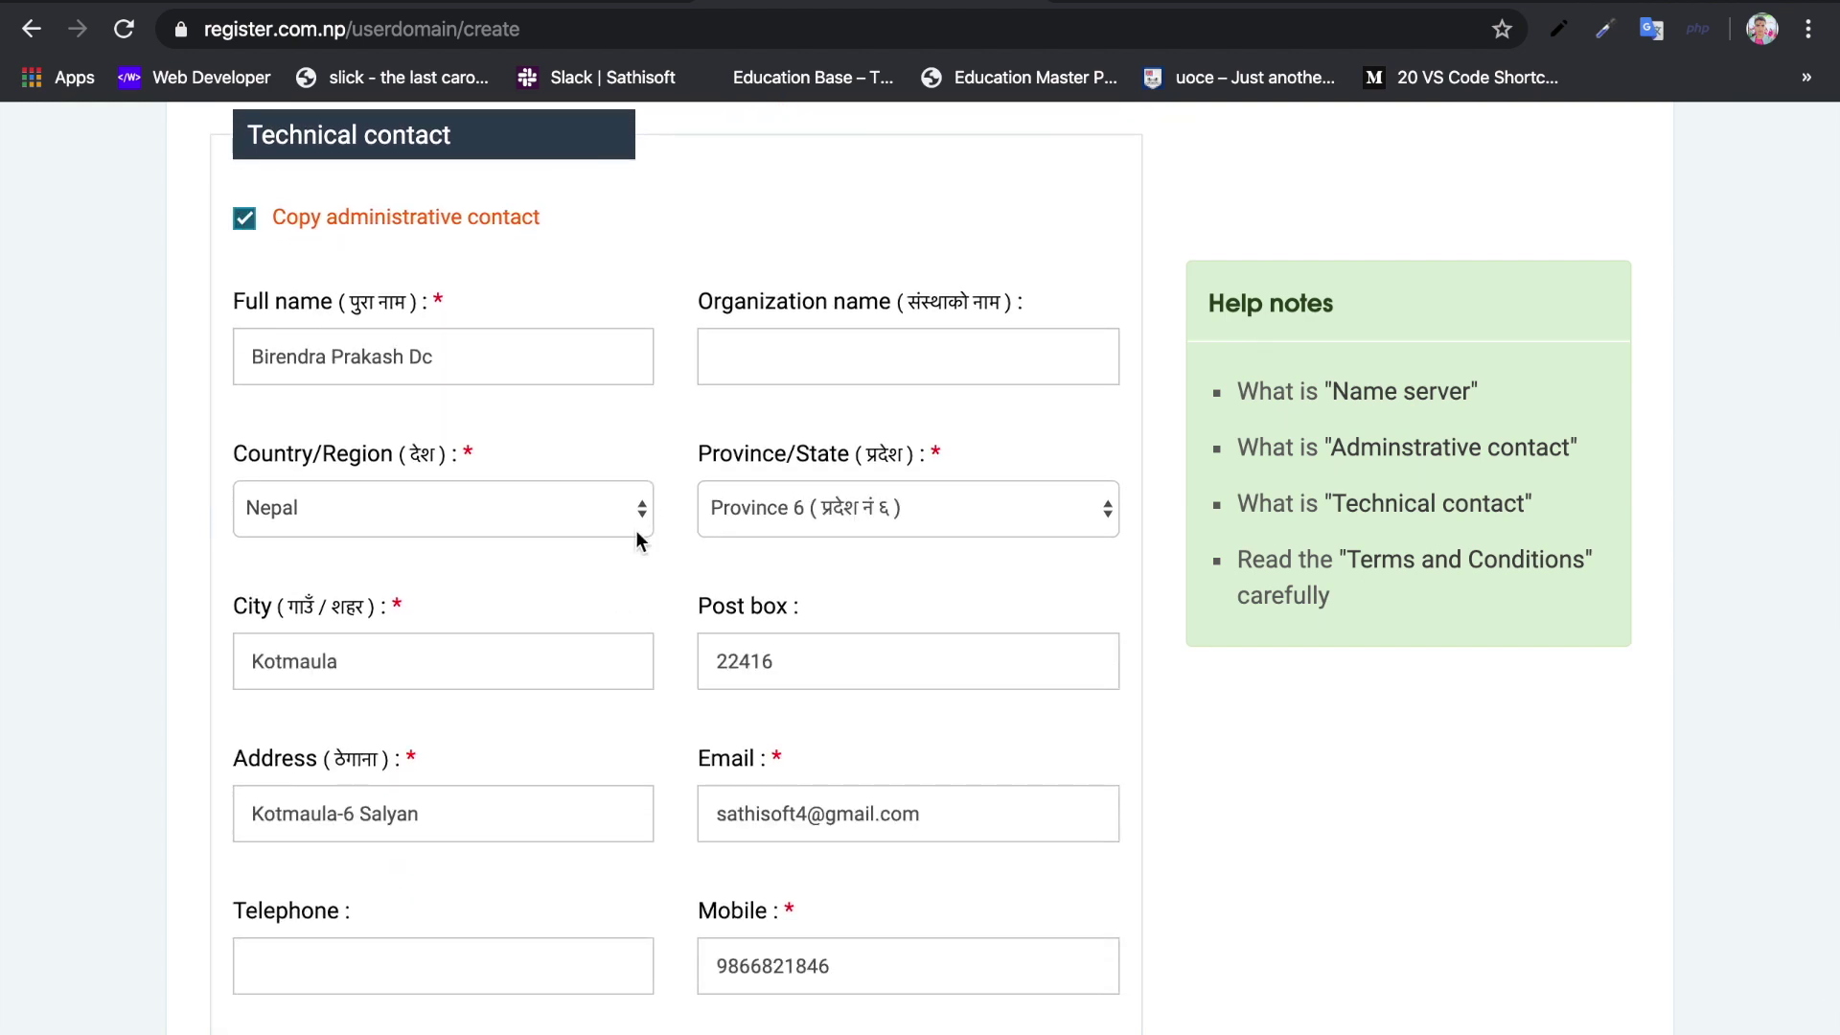
- Save the contacts and continue to the Submit required documents page
{"action": "scroll", "coordinate": [636, 531], "scroll_direction": "down", "scroll_amount": 2}
{"action": "scroll", "coordinate": [653, 623], "scroll_direction": "down", "scroll_amount": 1}
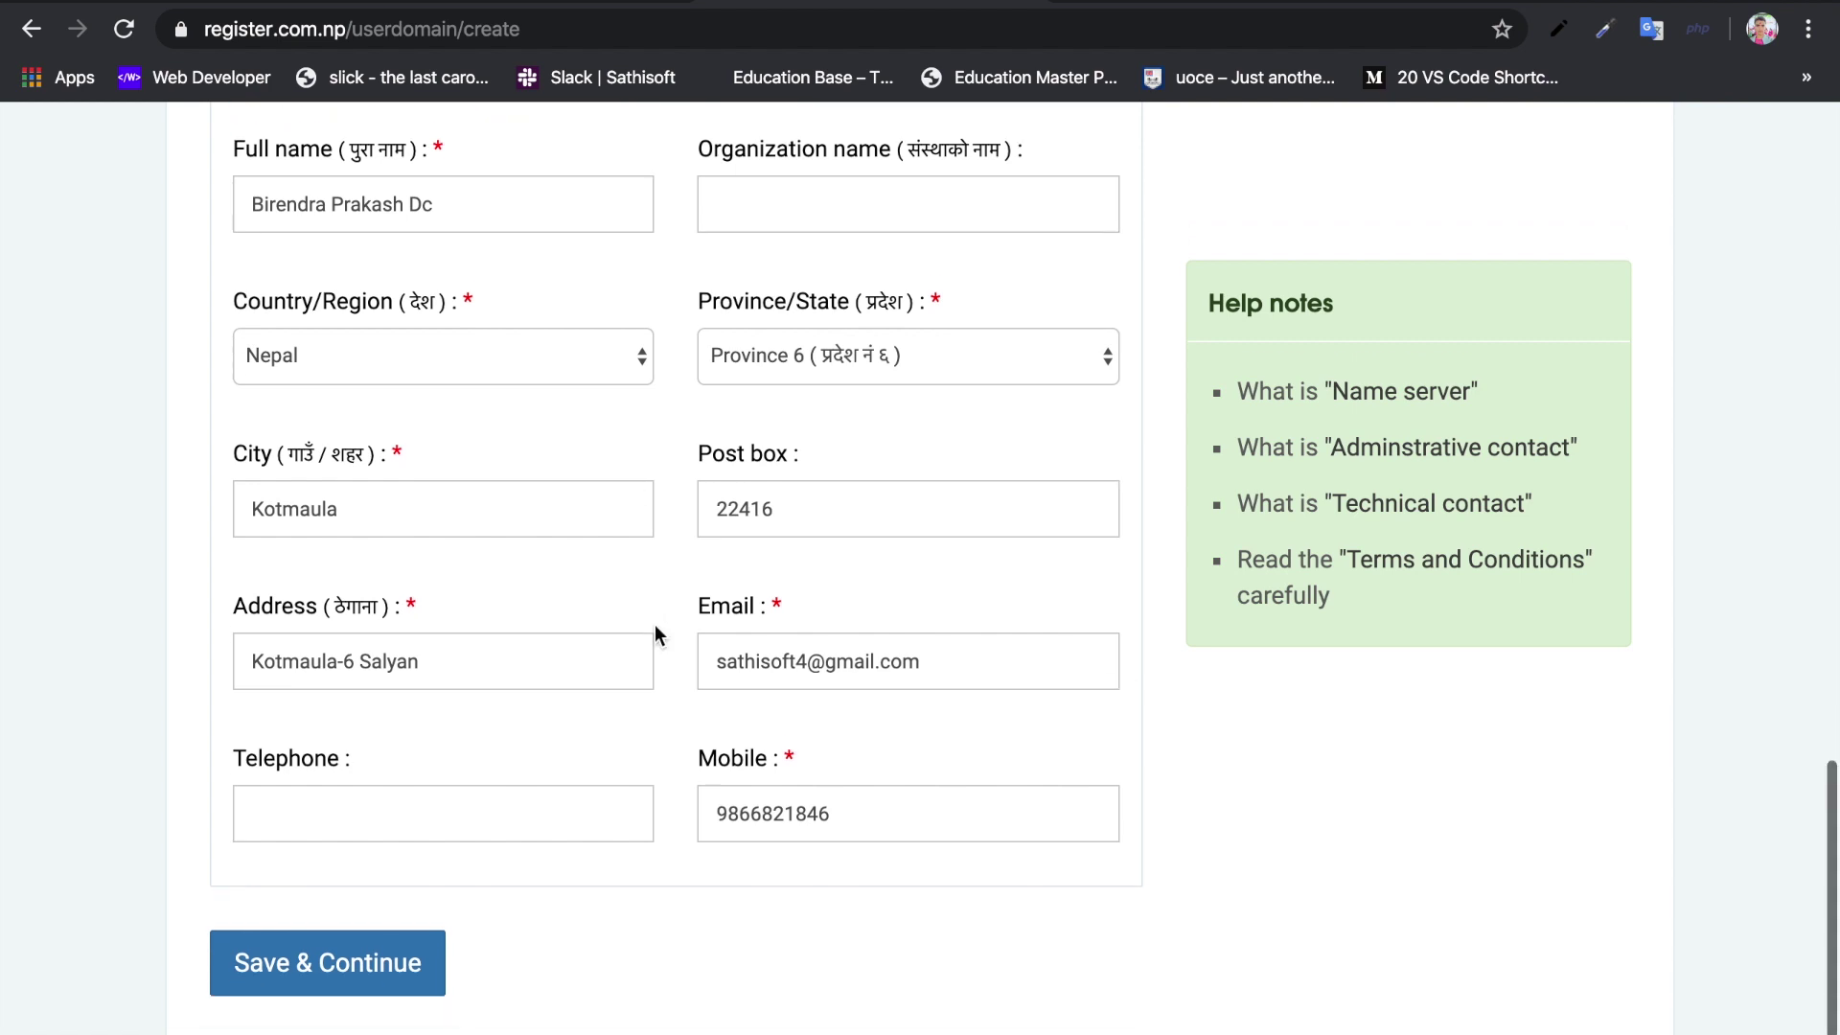
{"action": "scroll", "coordinate": [655, 633], "scroll_direction": "down", "scroll_amount": 2}
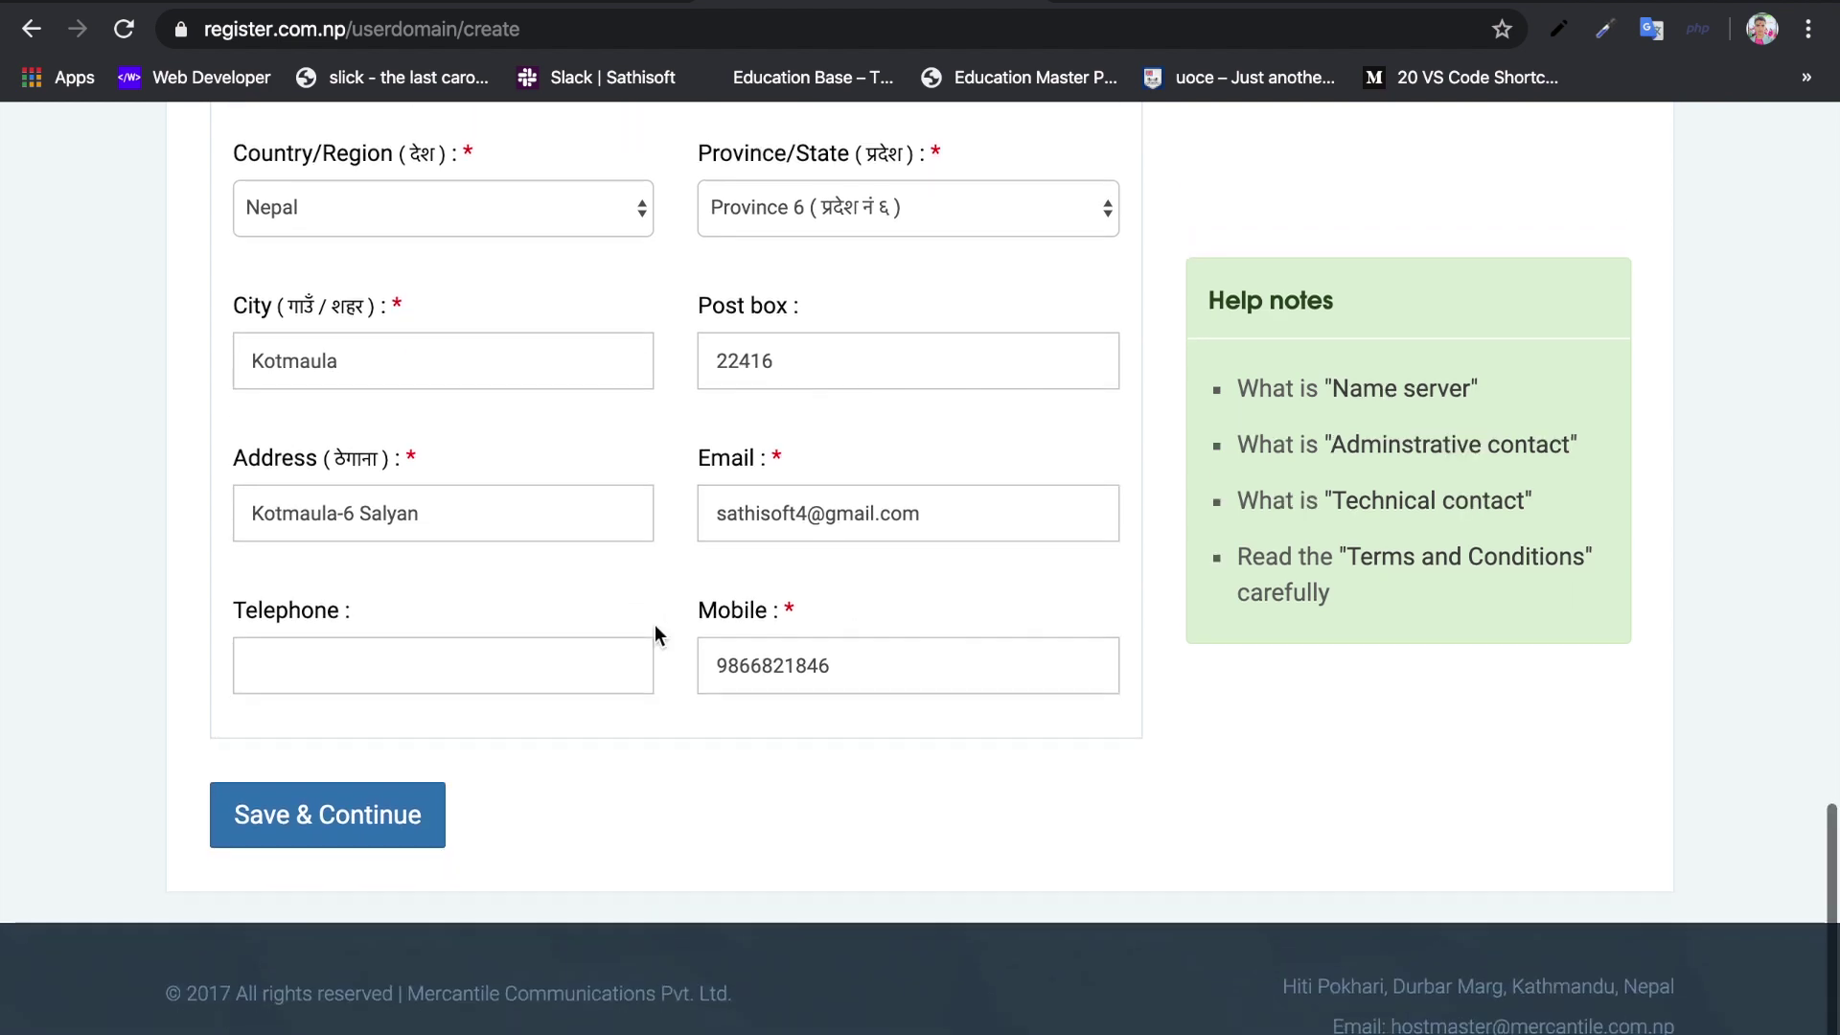
{"action": "left_click", "coordinate": [347, 815]}
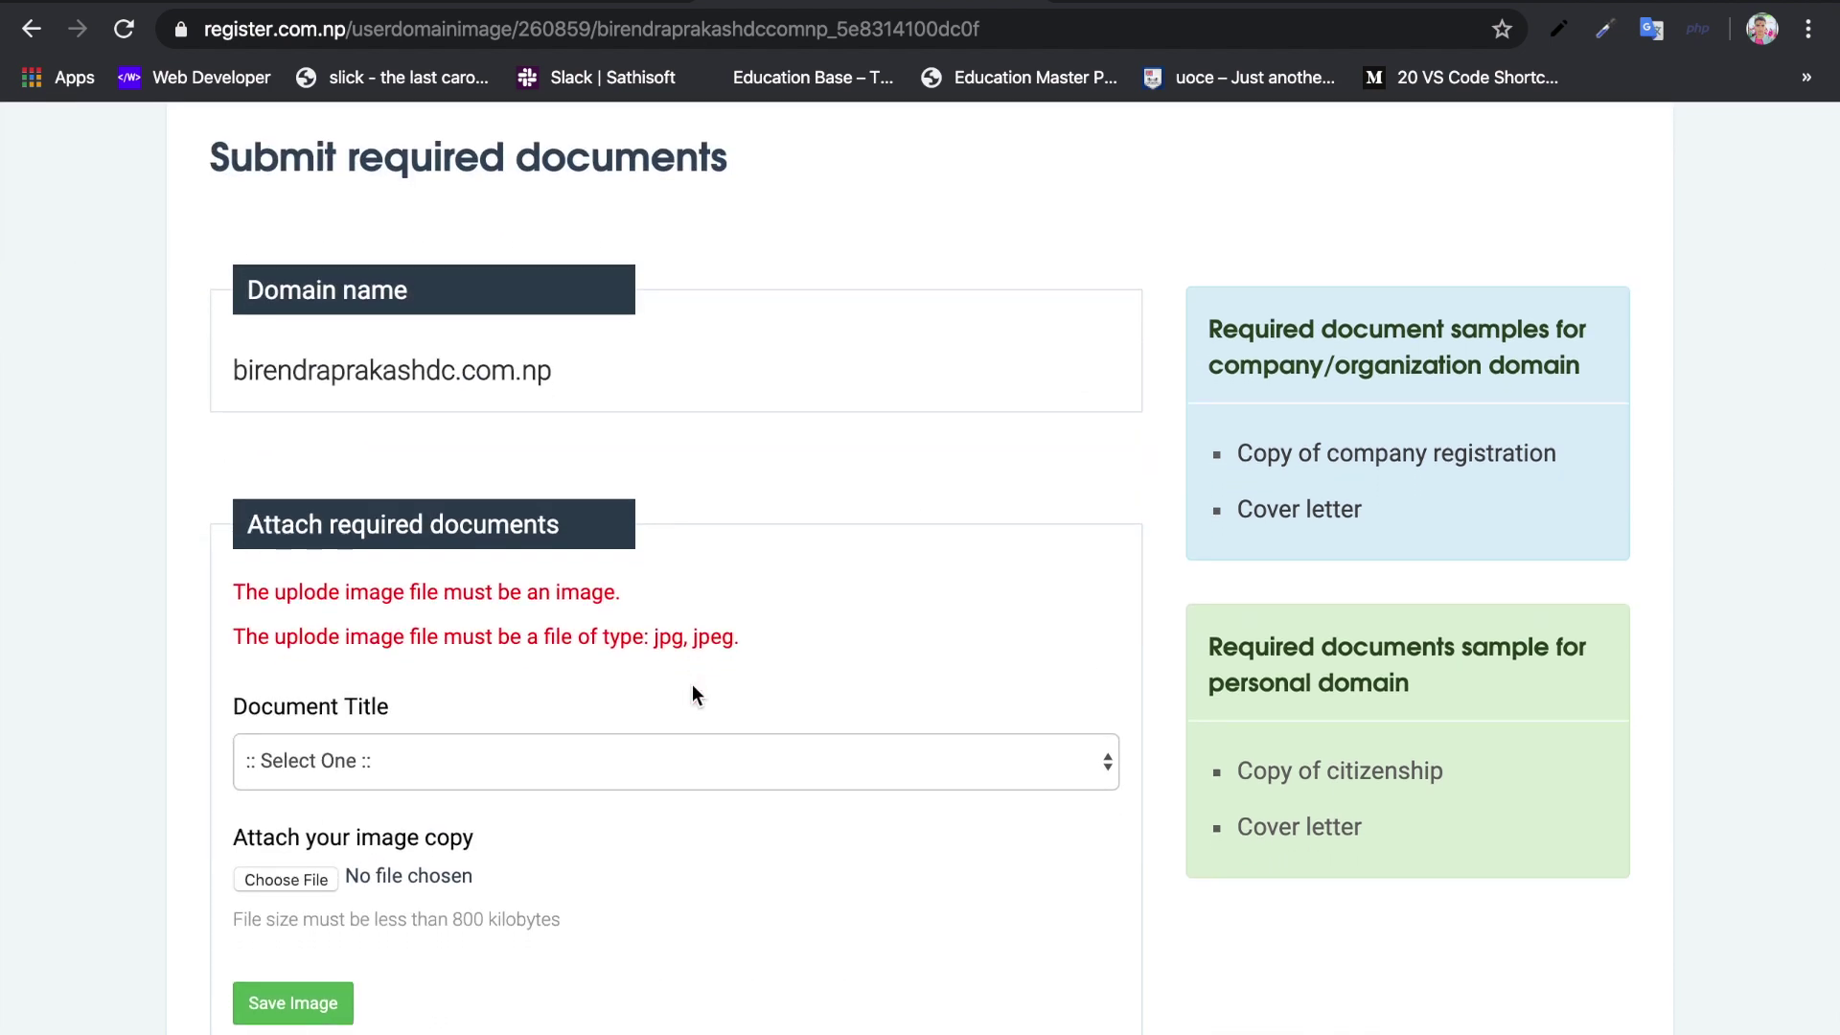
{"action": "scroll", "coordinate": [692, 685], "scroll_direction": "down", "scroll_amount": 1}
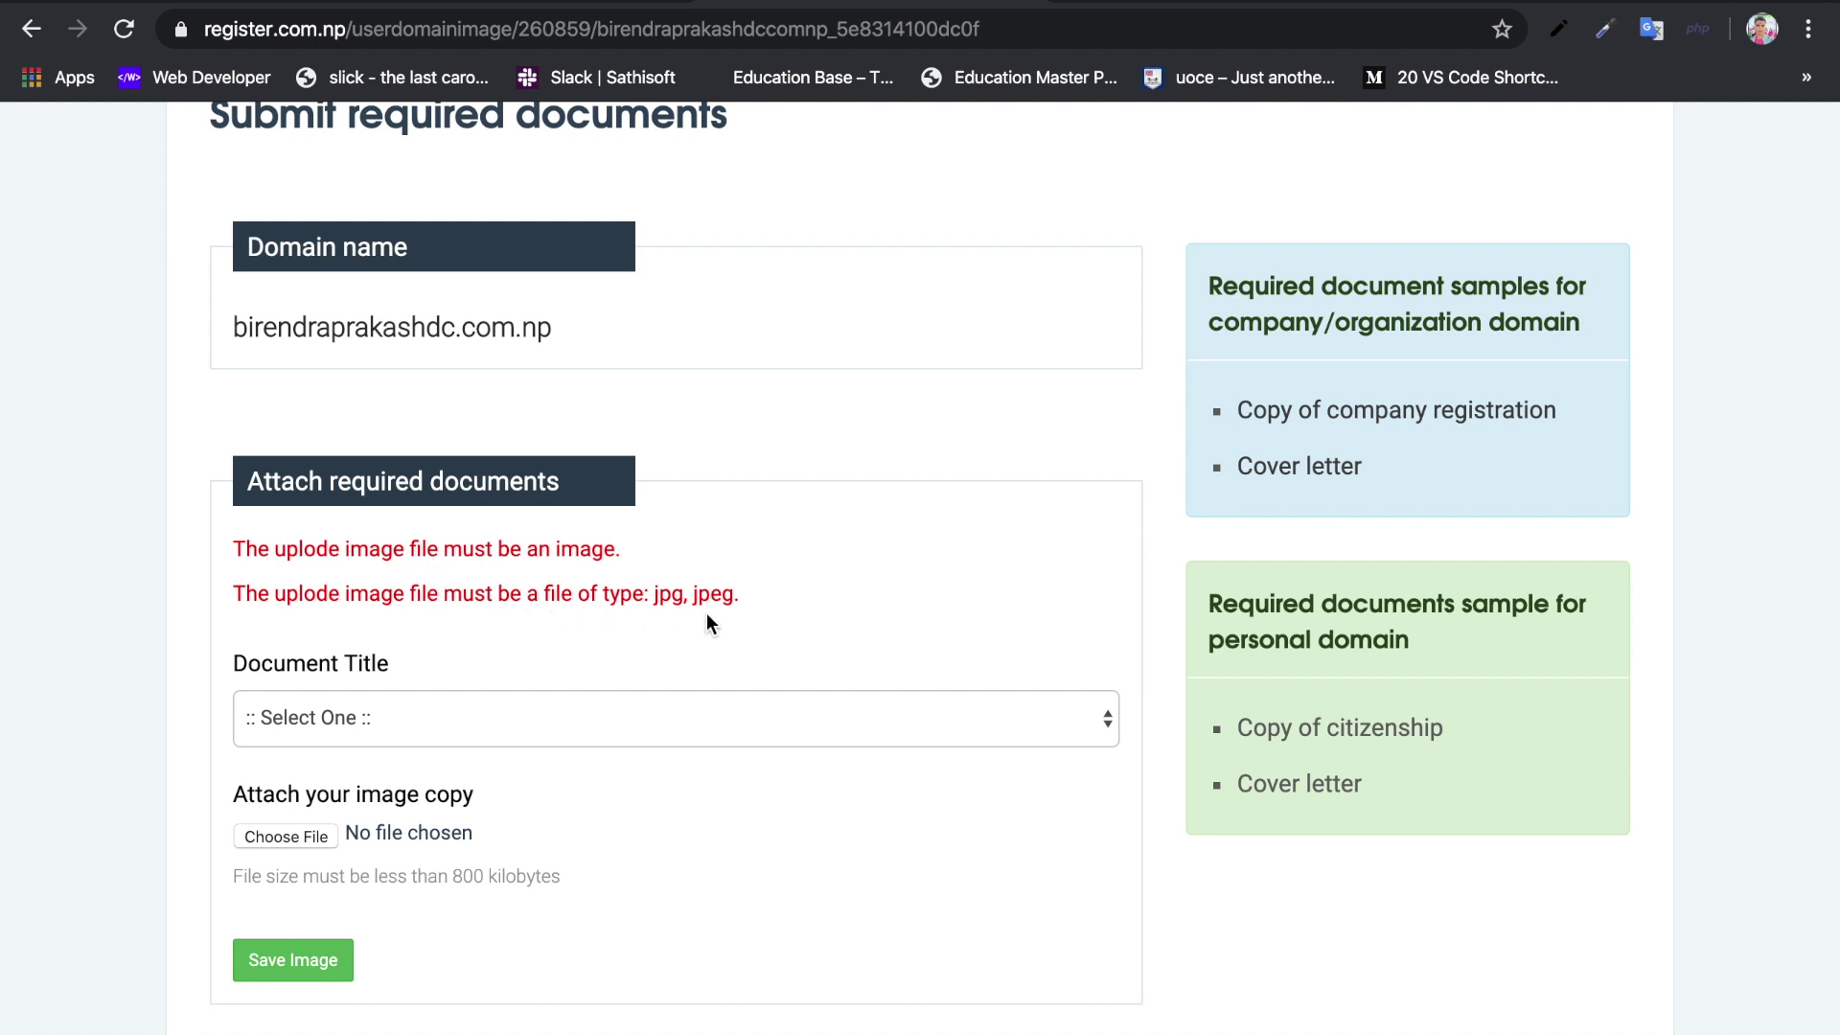
{"action": "scroll", "coordinate": [707, 615], "scroll_direction": "down", "scroll_amount": 1}
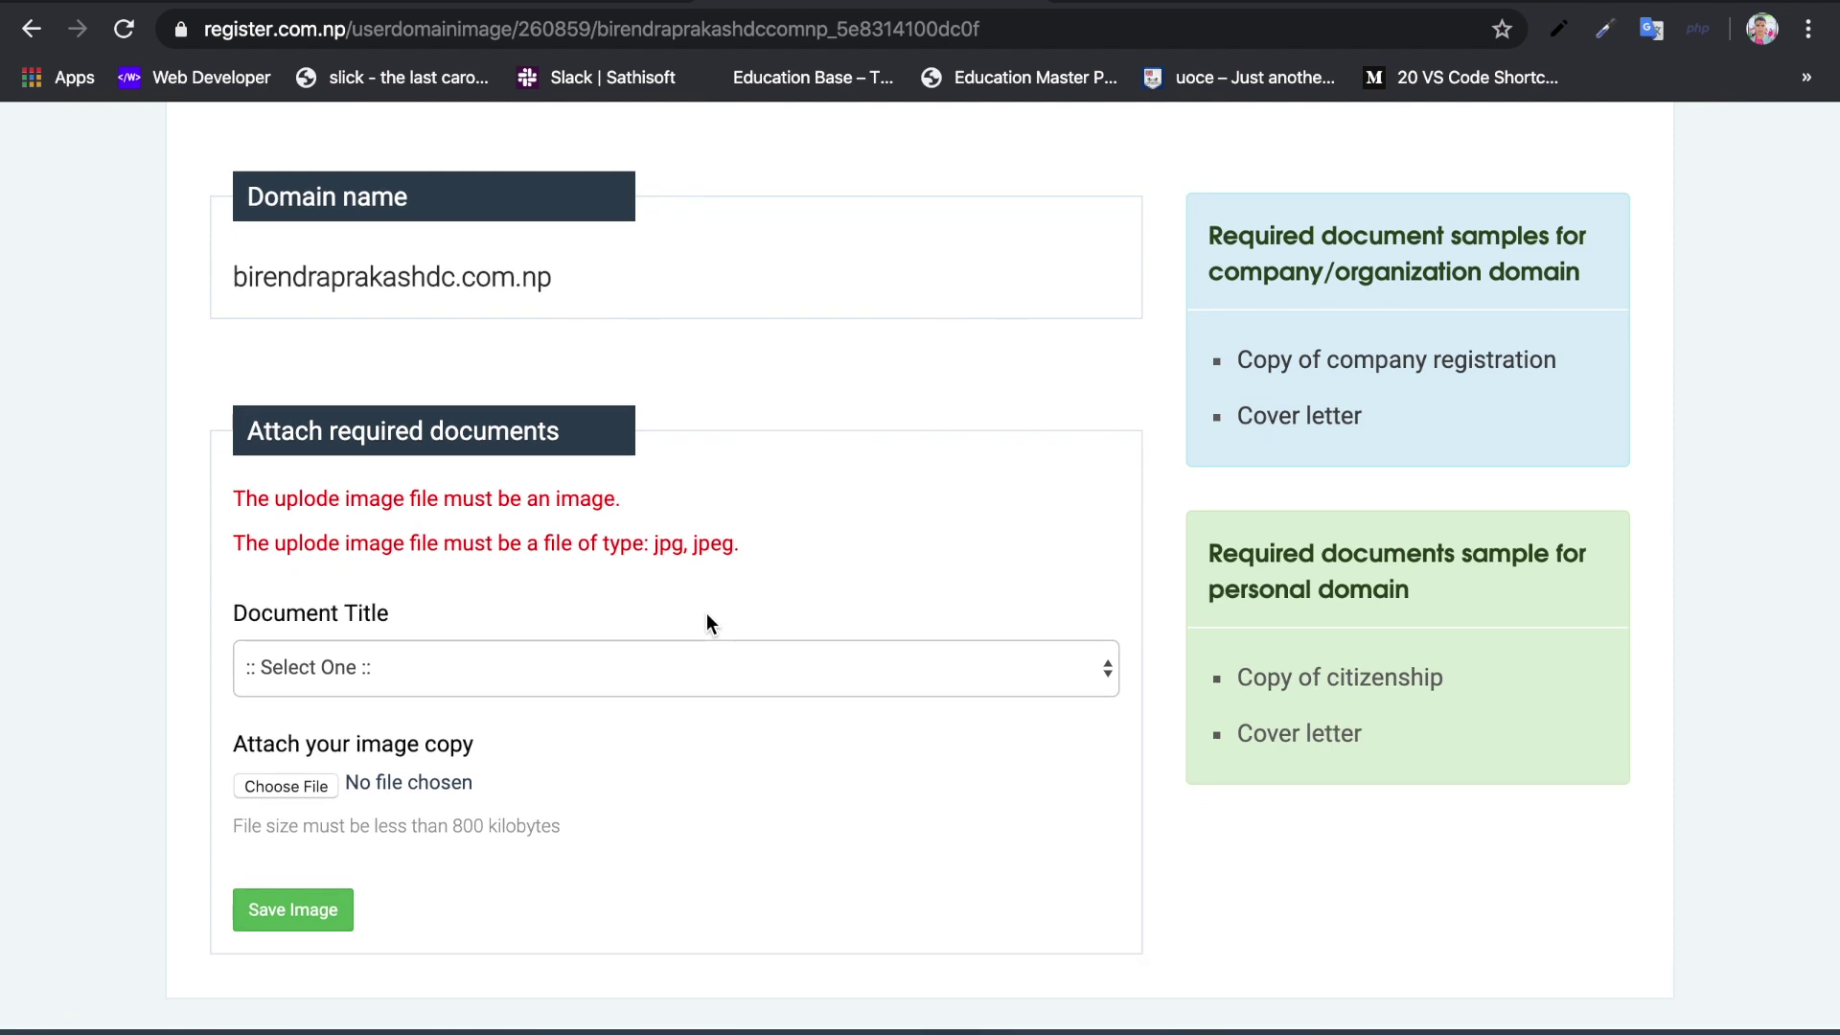
{"action": "scroll", "coordinate": [577, 636], "scroll_direction": "down", "scroll_amount": 1}
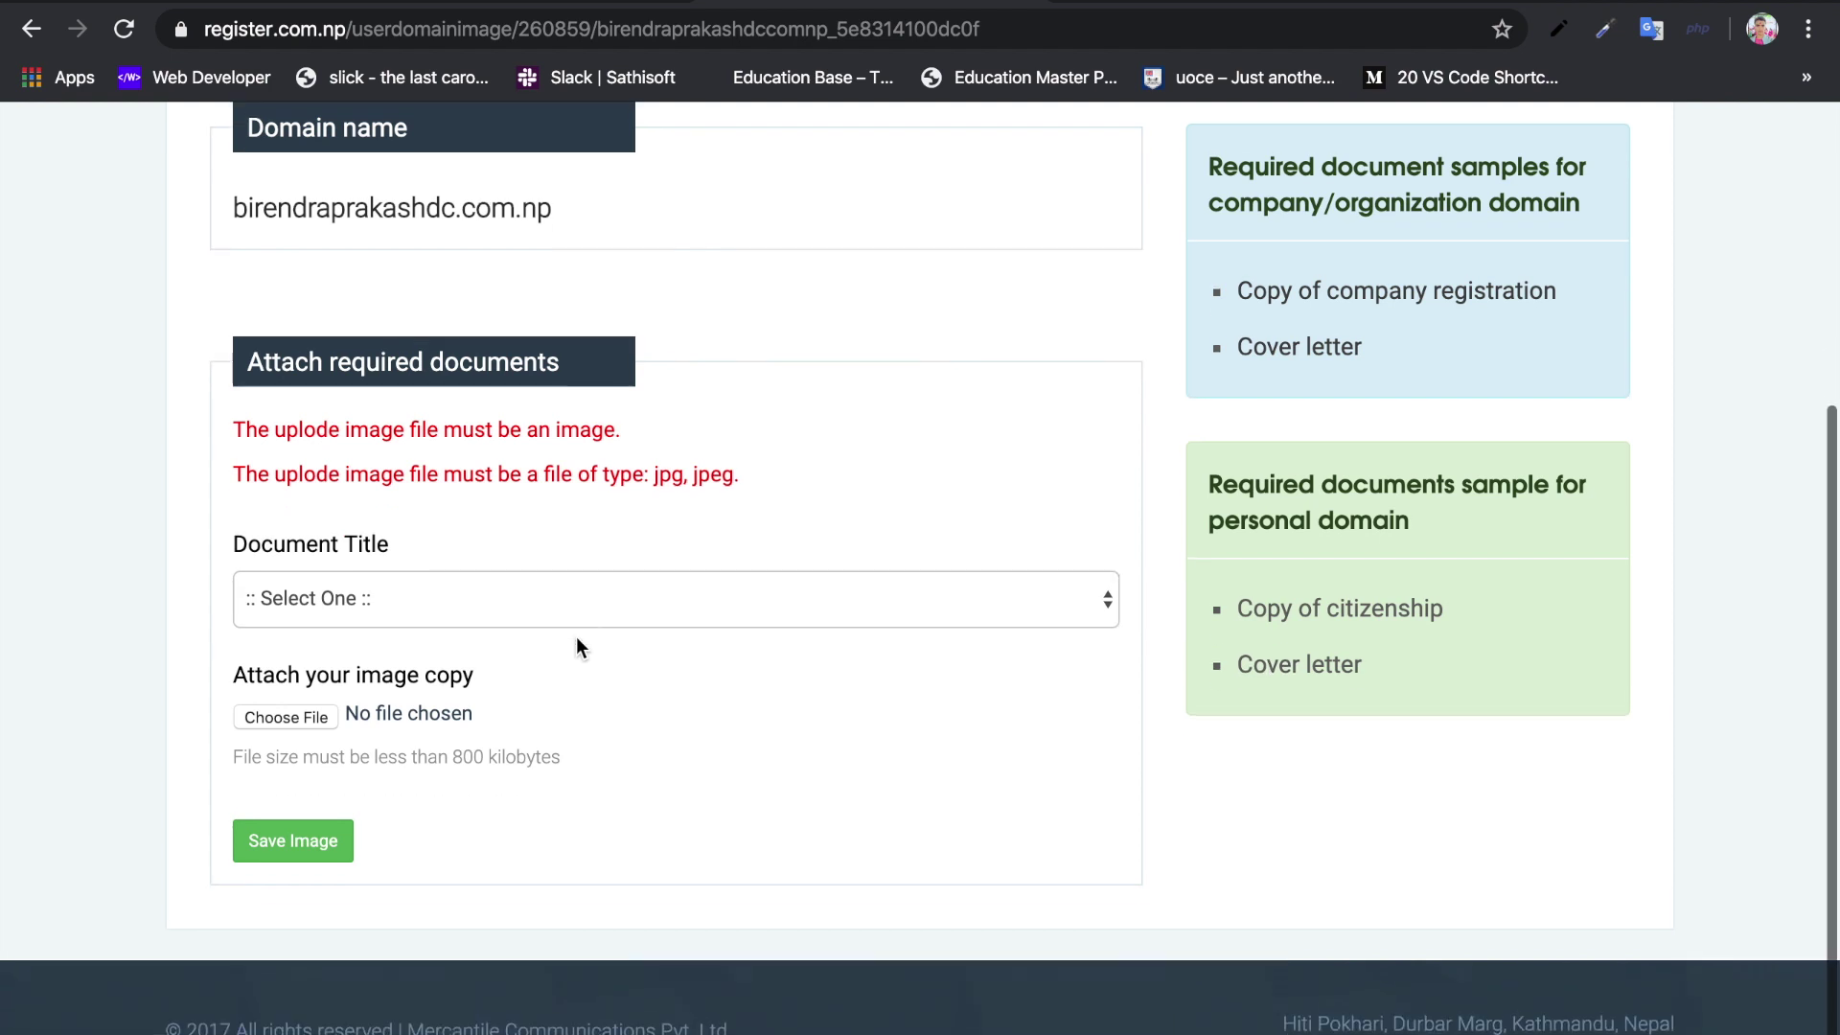
{"action": "left_click", "coordinate": [391, 602]}
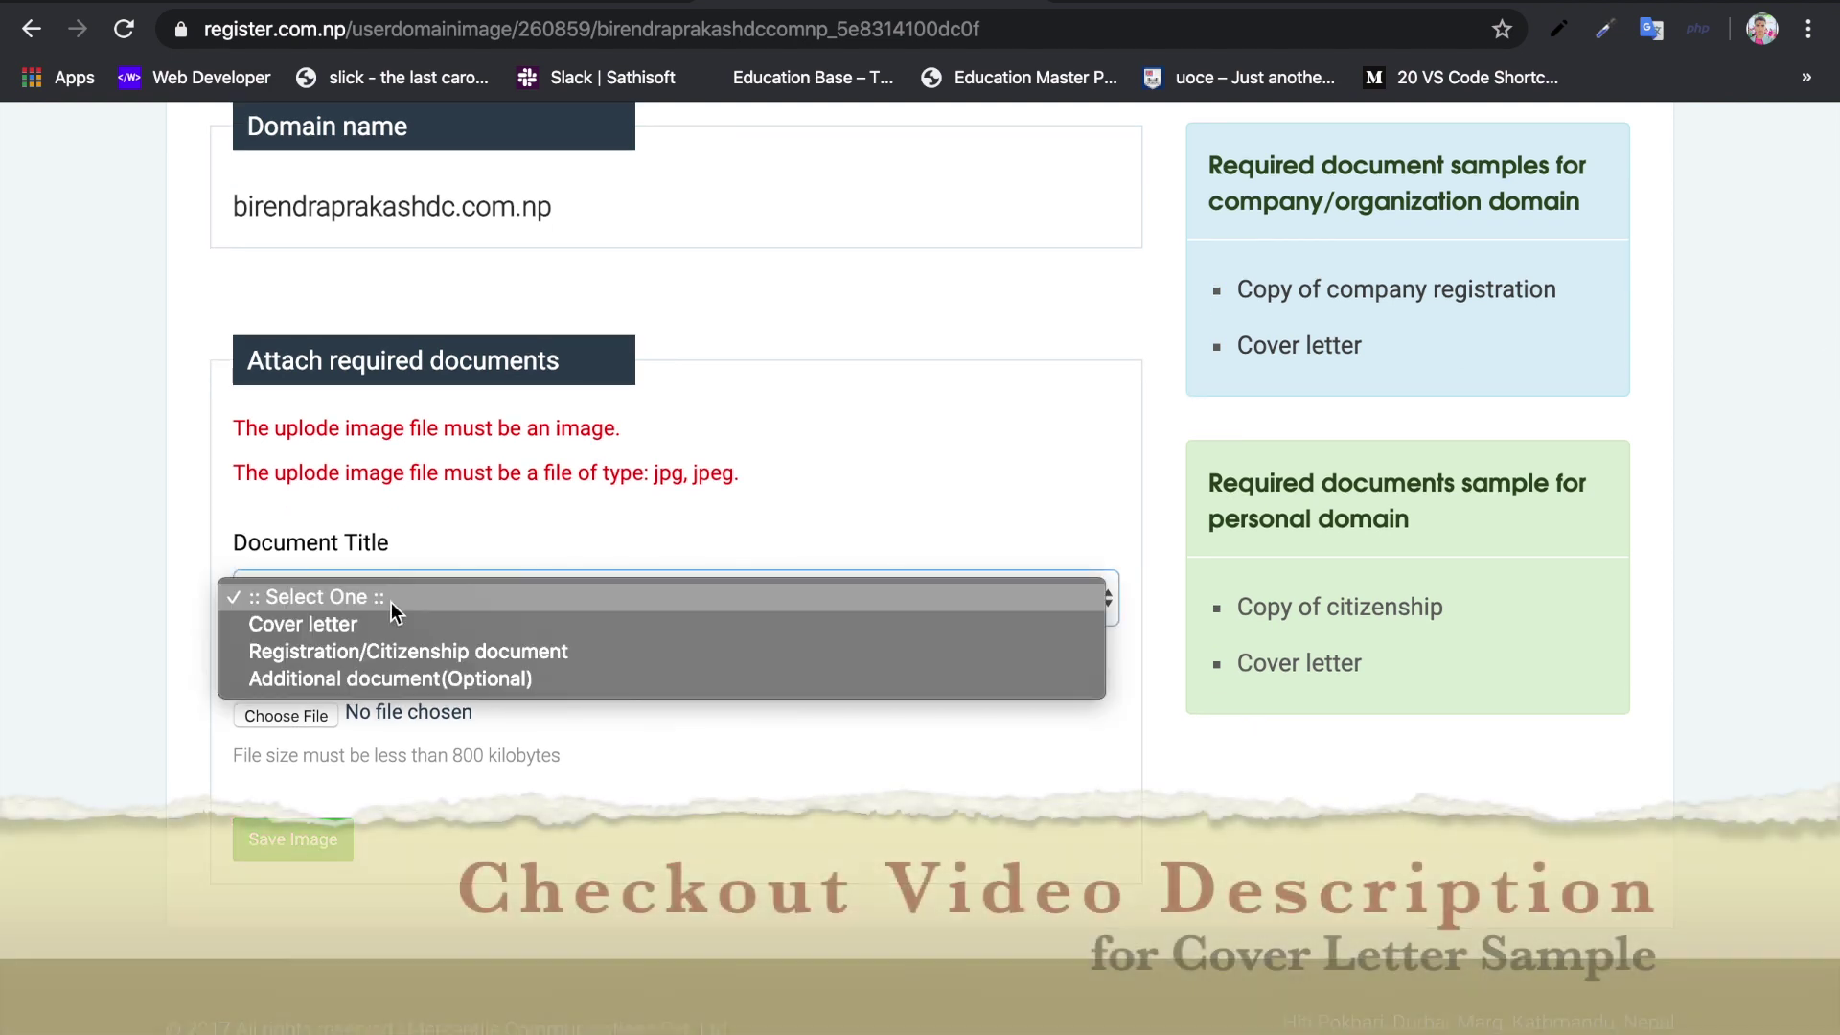
- Choose Cover letter as the title of the document to attach
{"action": "left_click", "coordinate": [334, 628]}
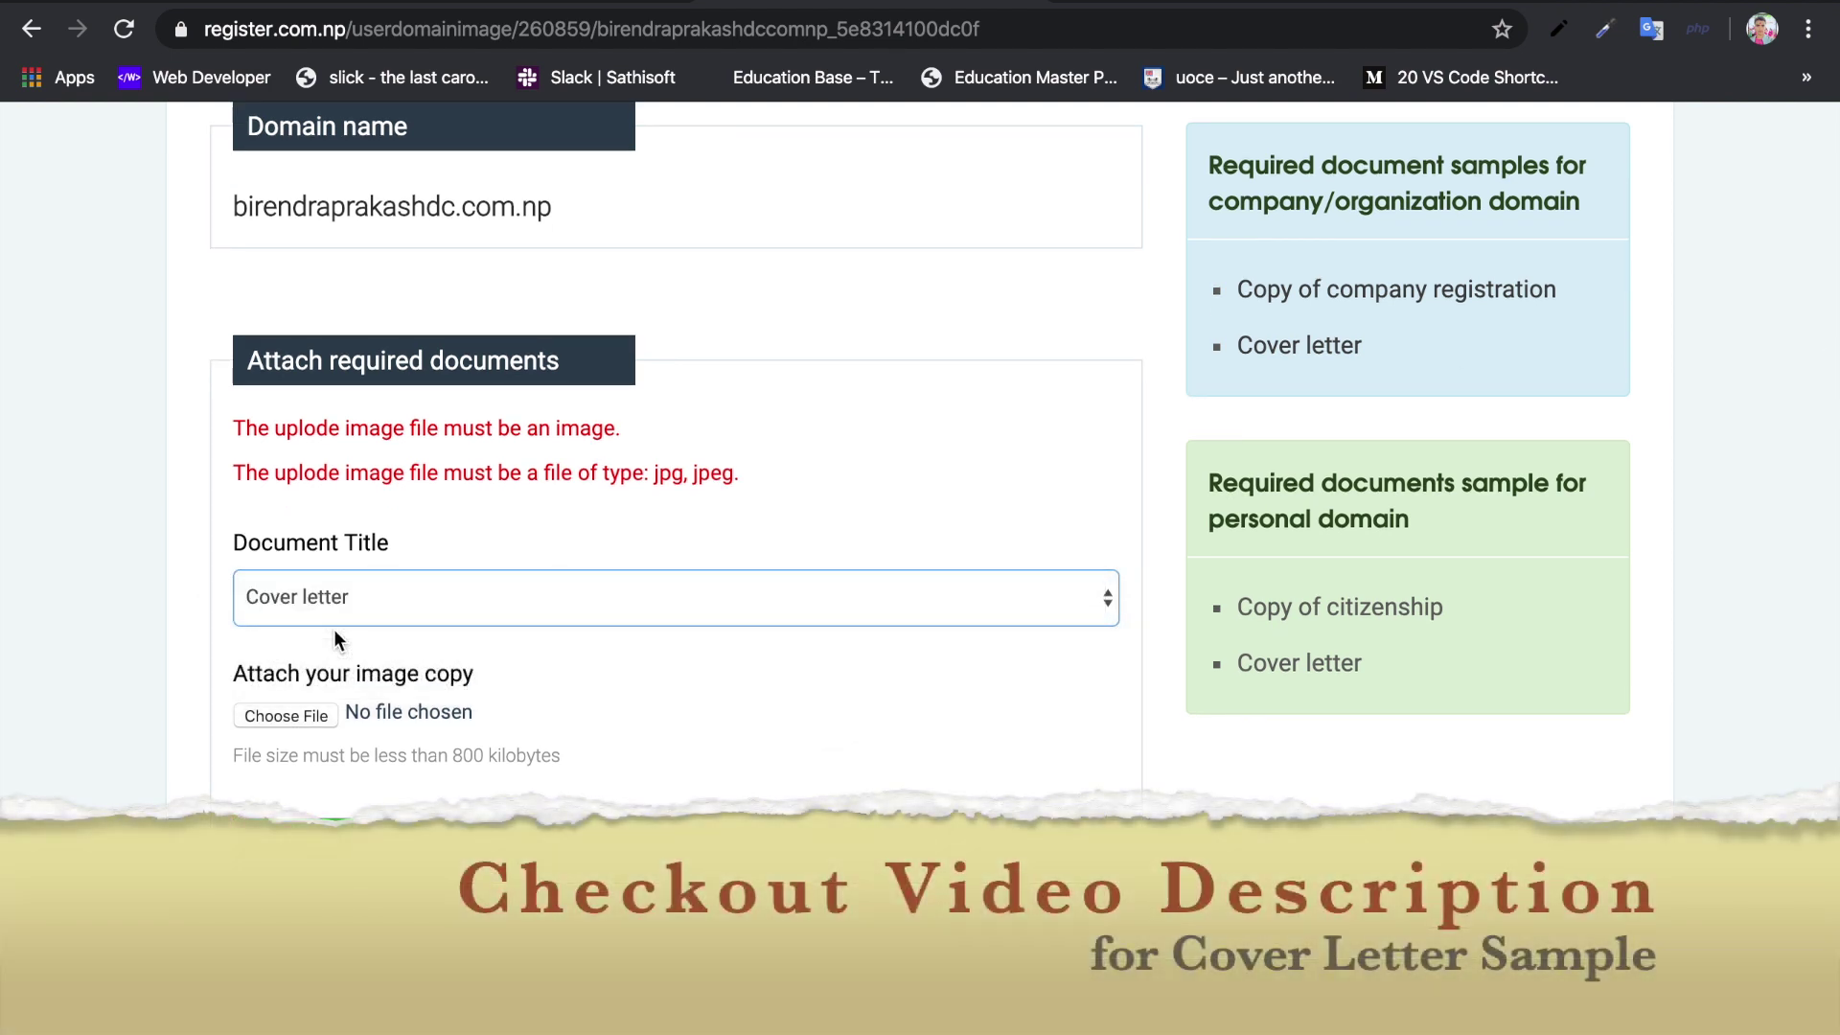
{"action": "left_click", "coordinate": [407, 600]}
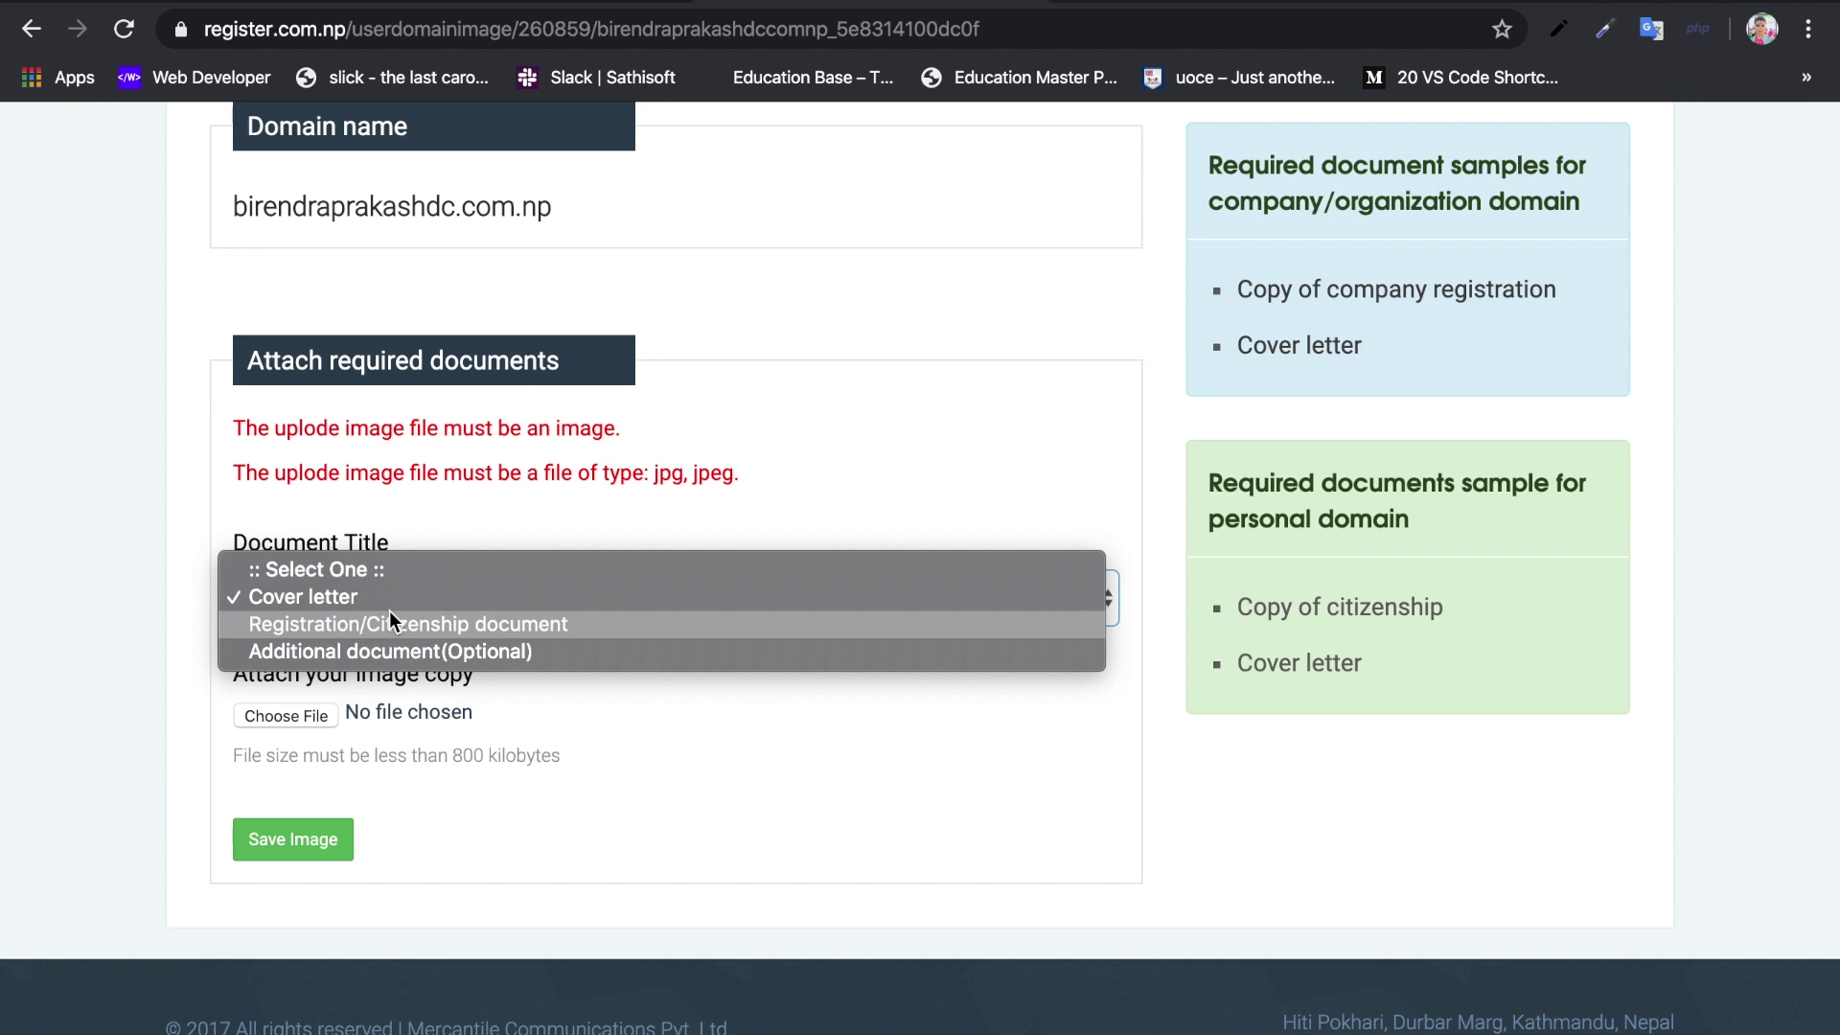
{"action": "left_click", "coordinate": [347, 600]}
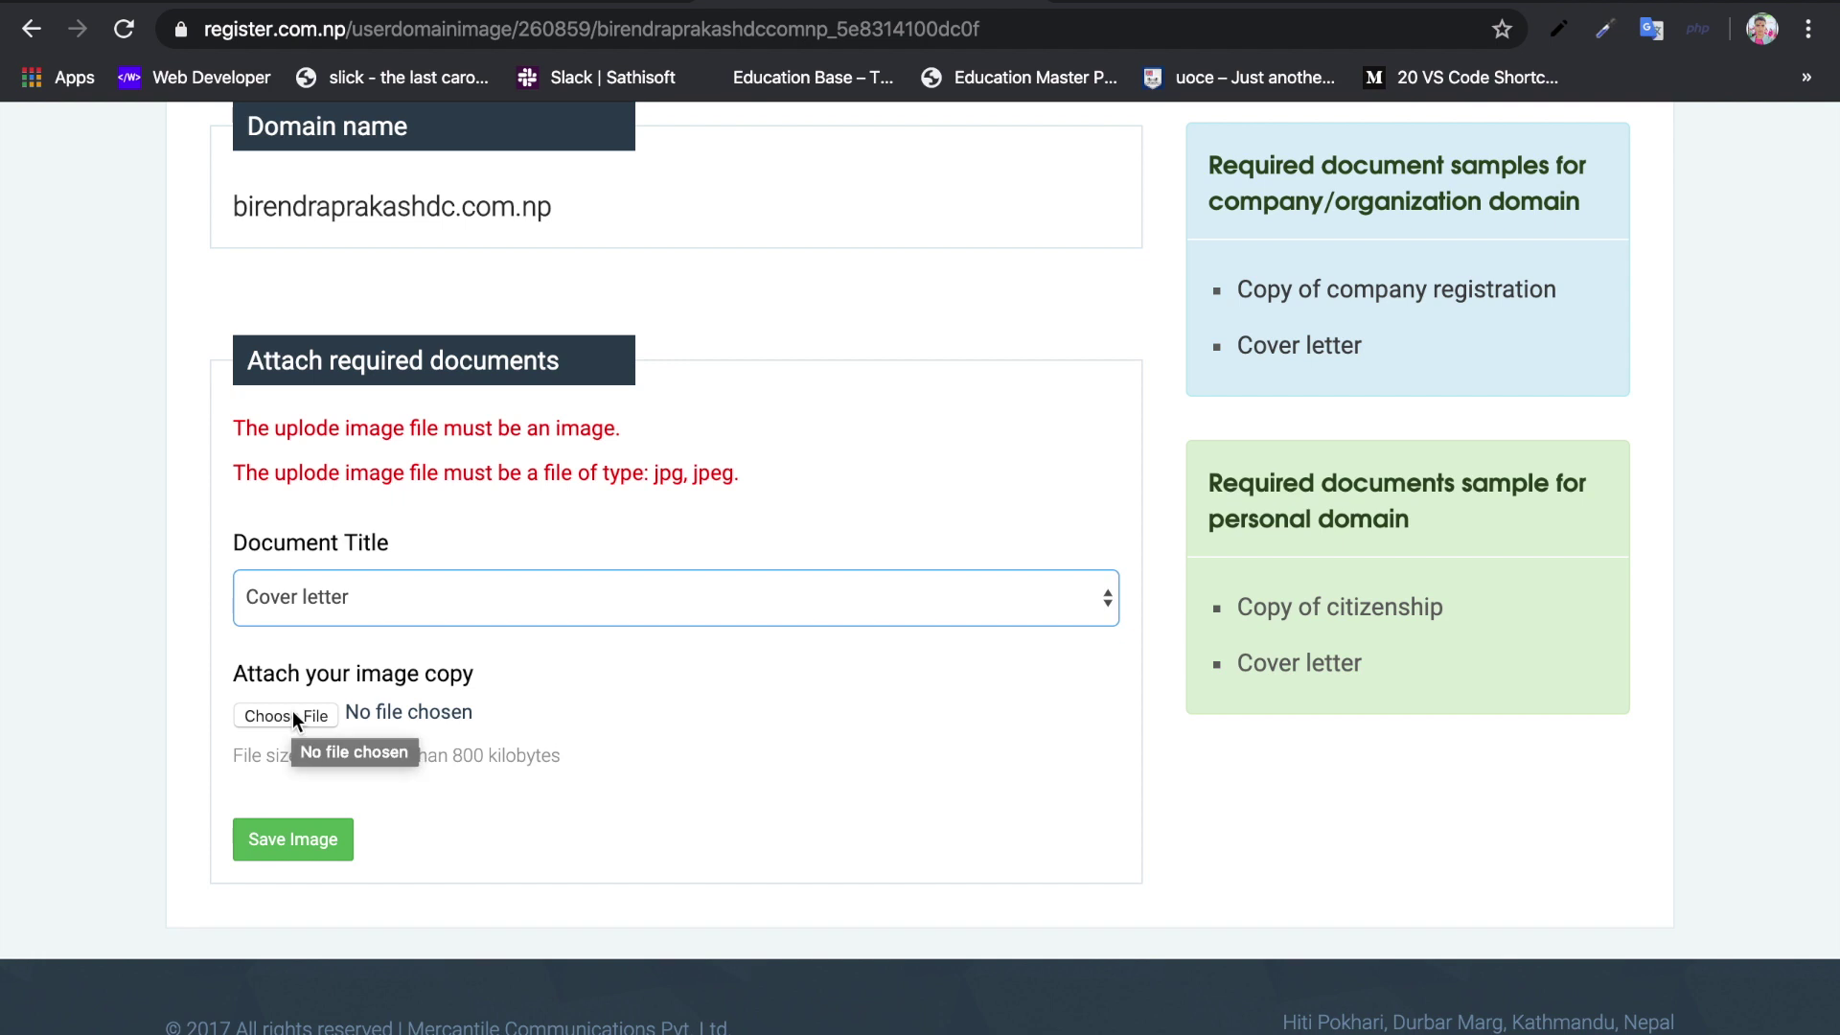
{"action": "left_click", "coordinate": [293, 715]}
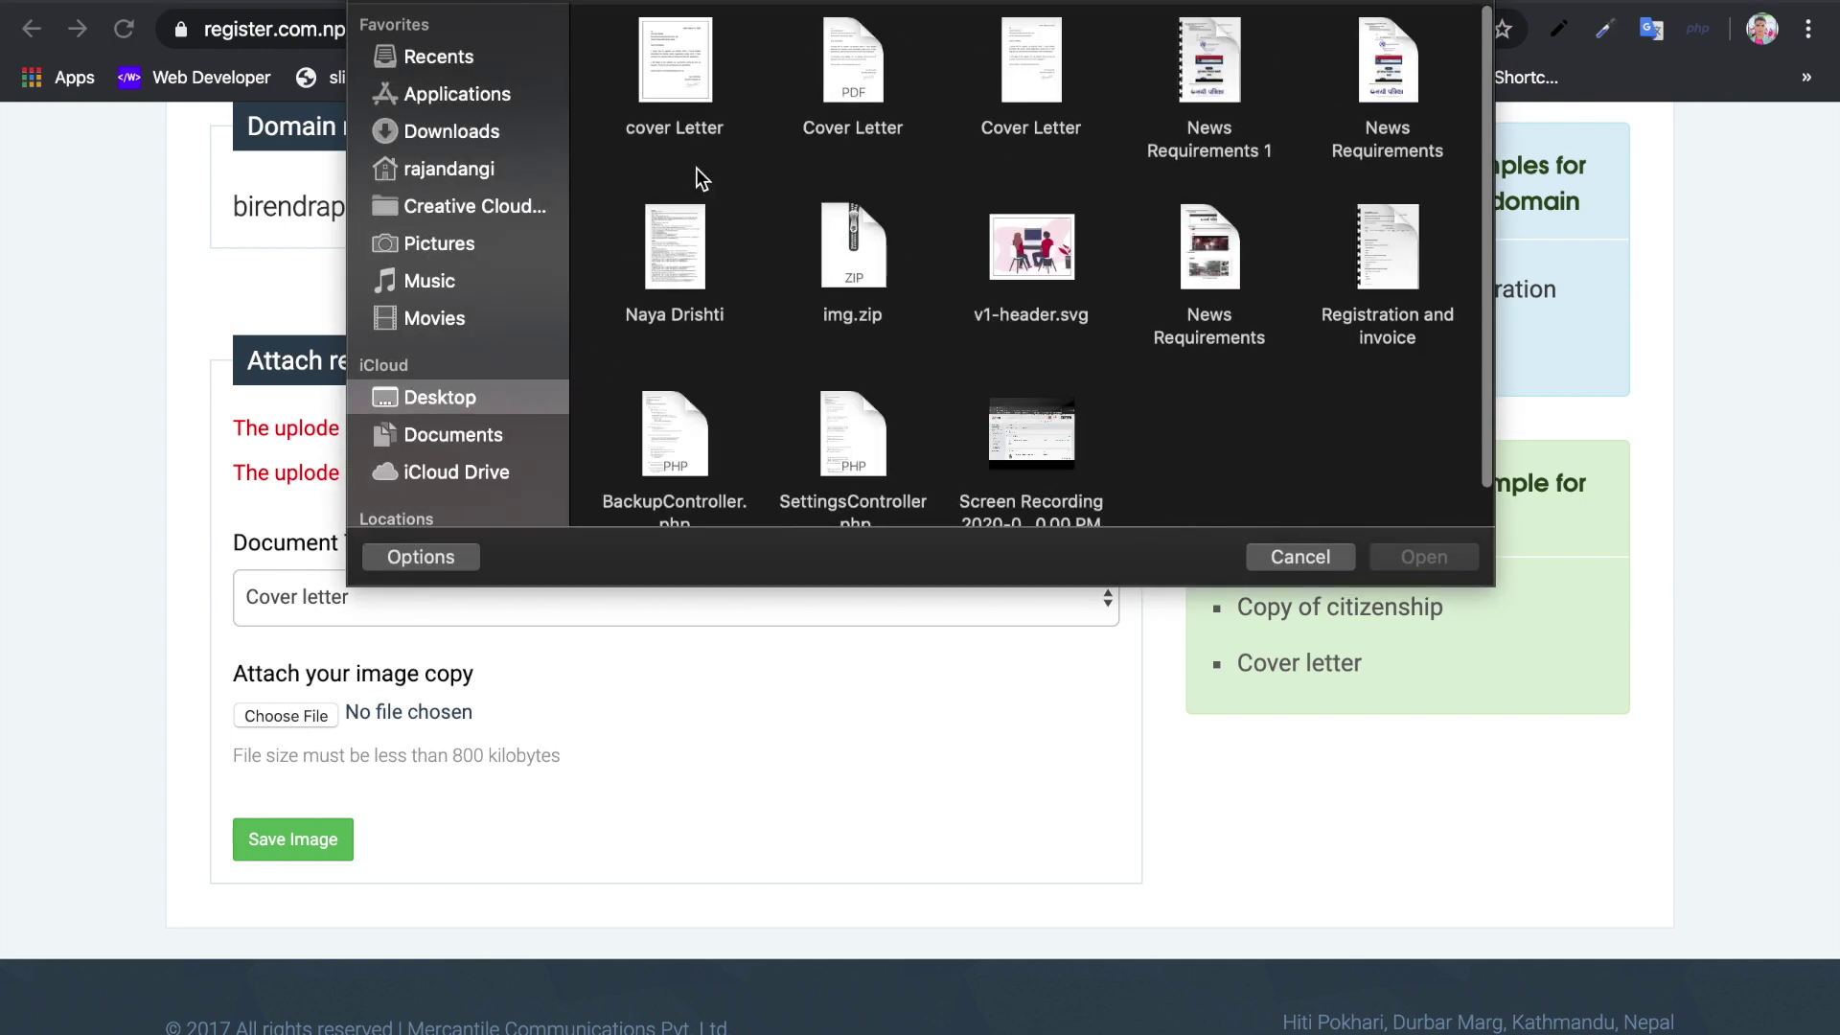
- Attach the 'cover Letter' file from Desktop and try saving it as the image
{"action": "left_click", "coordinate": [676, 69]}
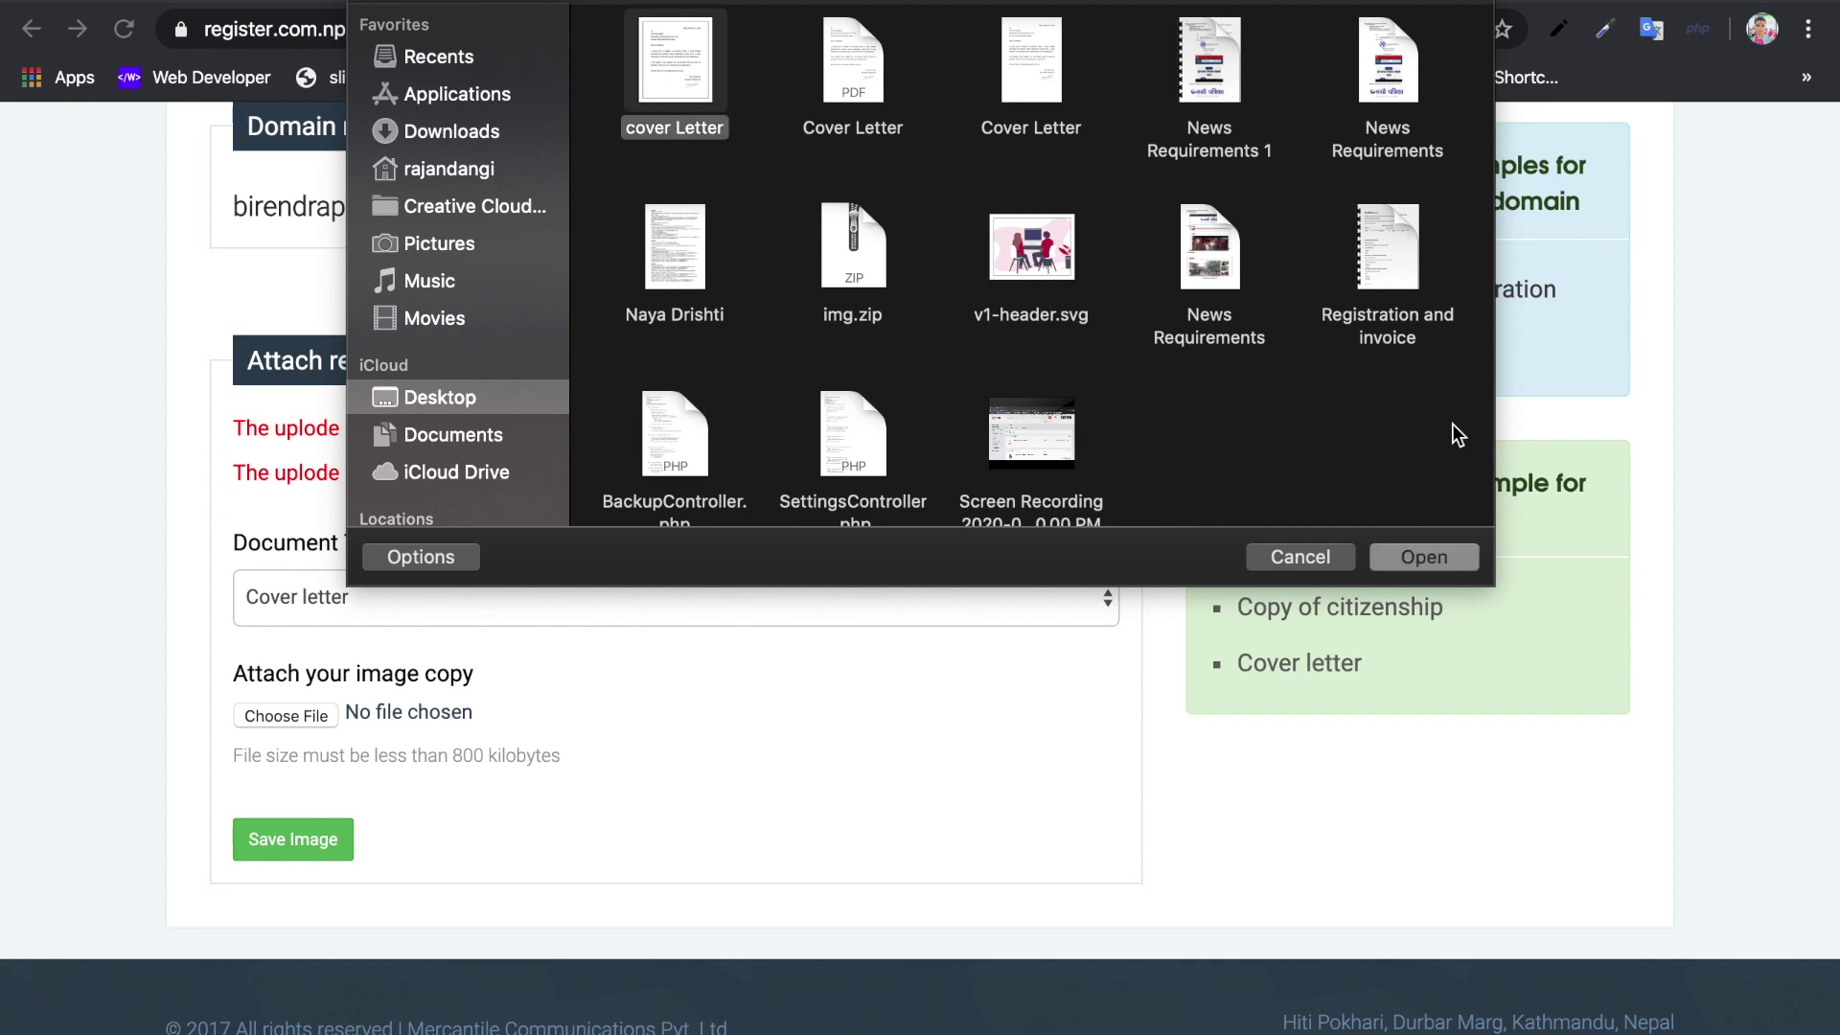
{"action": "left_click", "coordinate": [1424, 556]}
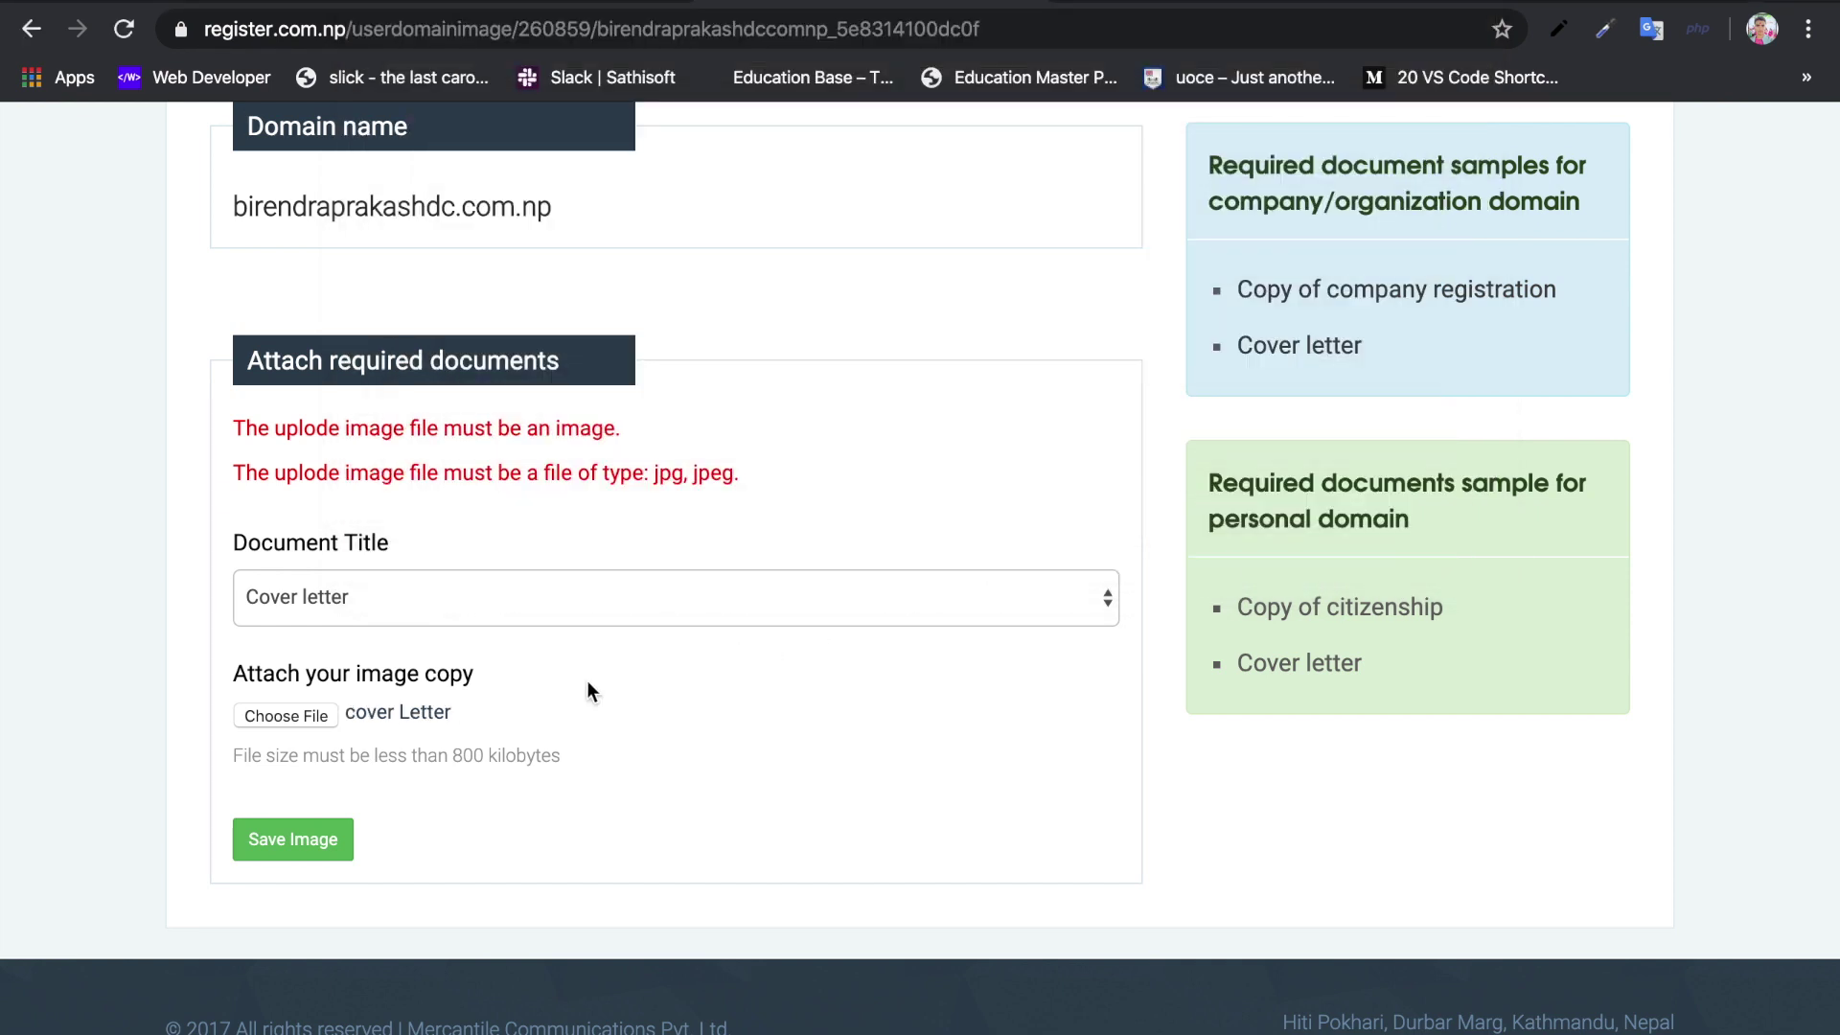
{"action": "scroll", "coordinate": [587, 690], "scroll_direction": "down", "scroll_amount": 1}
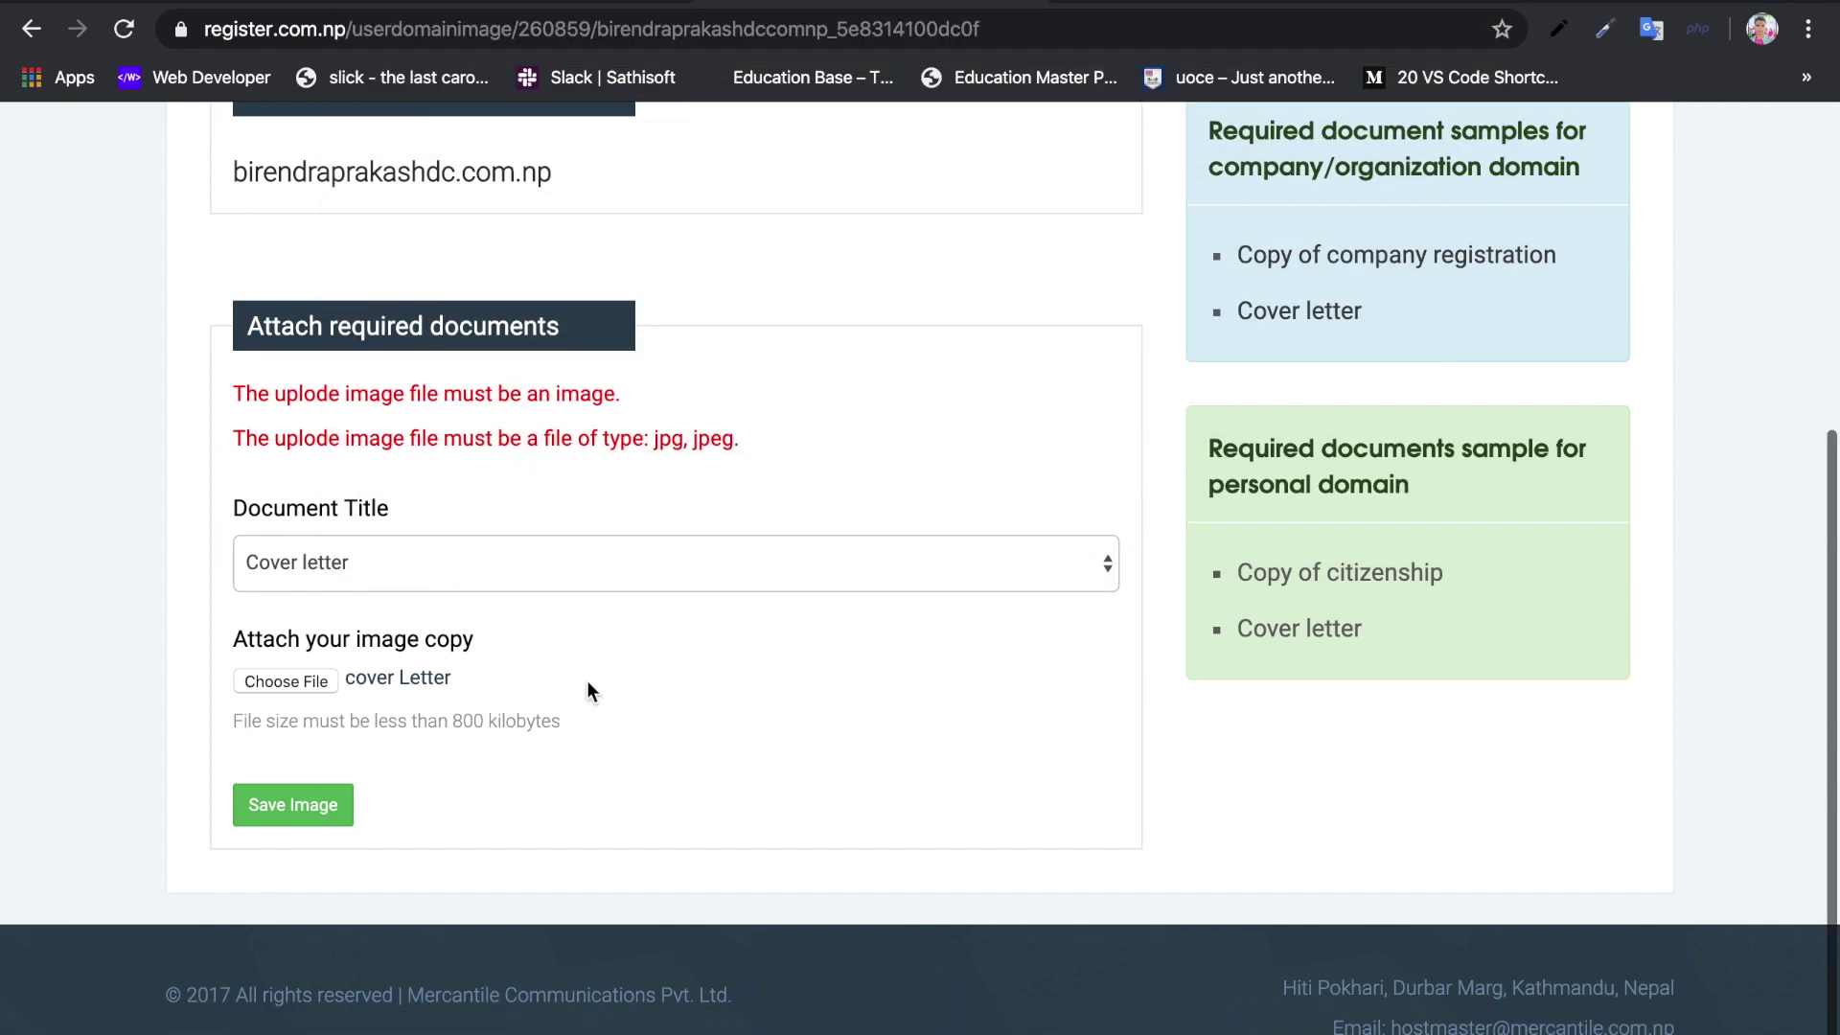
{"action": "left_click", "coordinate": [308, 819]}
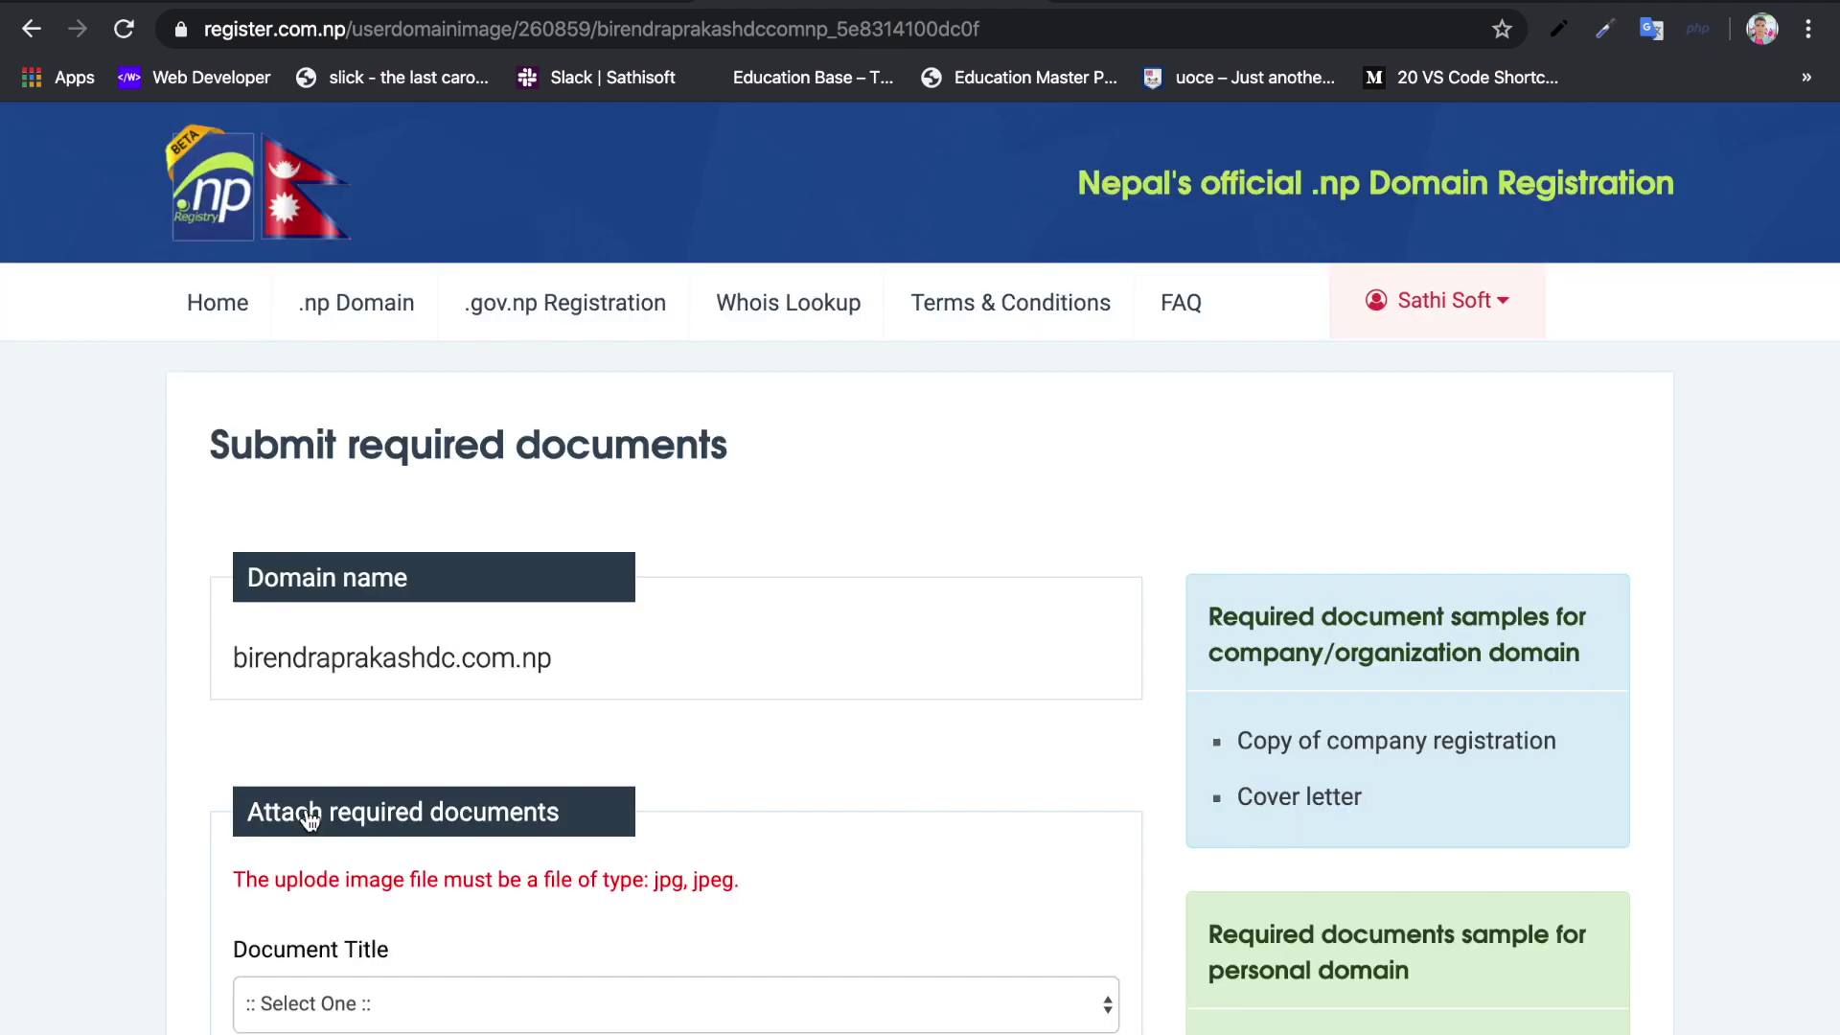
{"action": "scroll", "coordinate": [1234, 901], "scroll_direction": "down", "scroll_amount": 4}
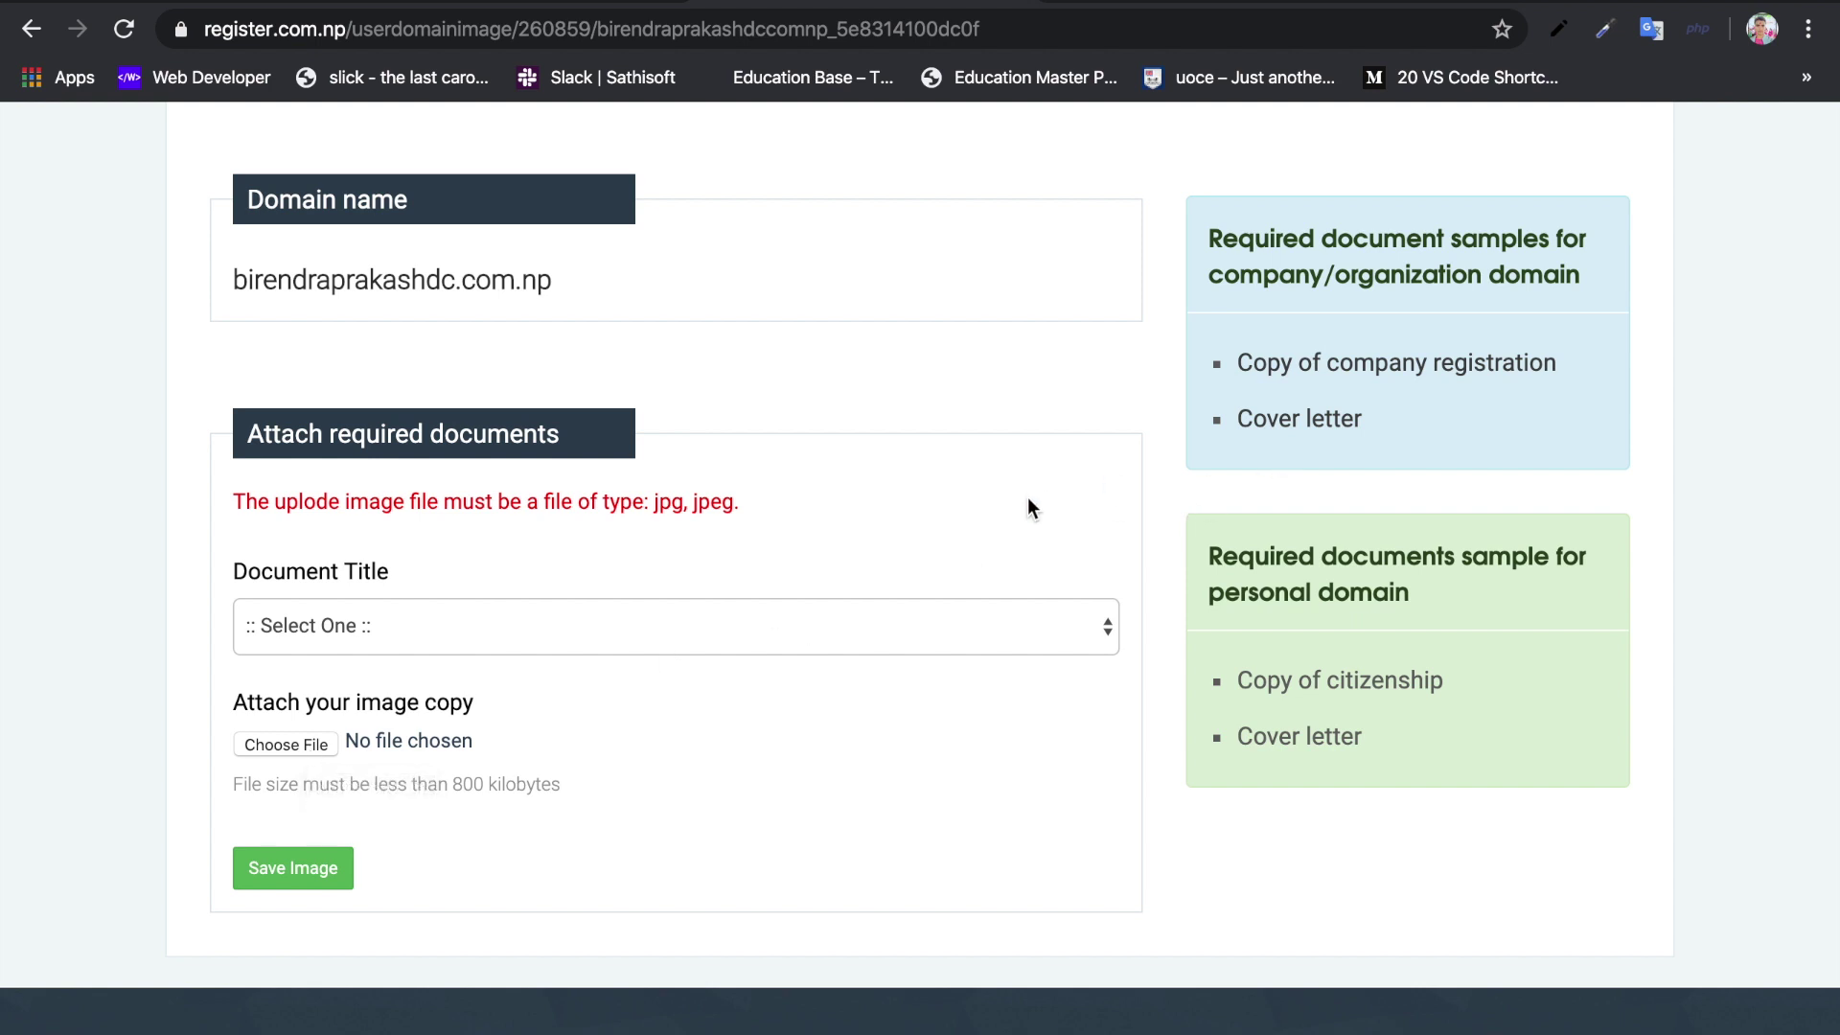
{"action": "left_click", "coordinate": [1477, 10]}
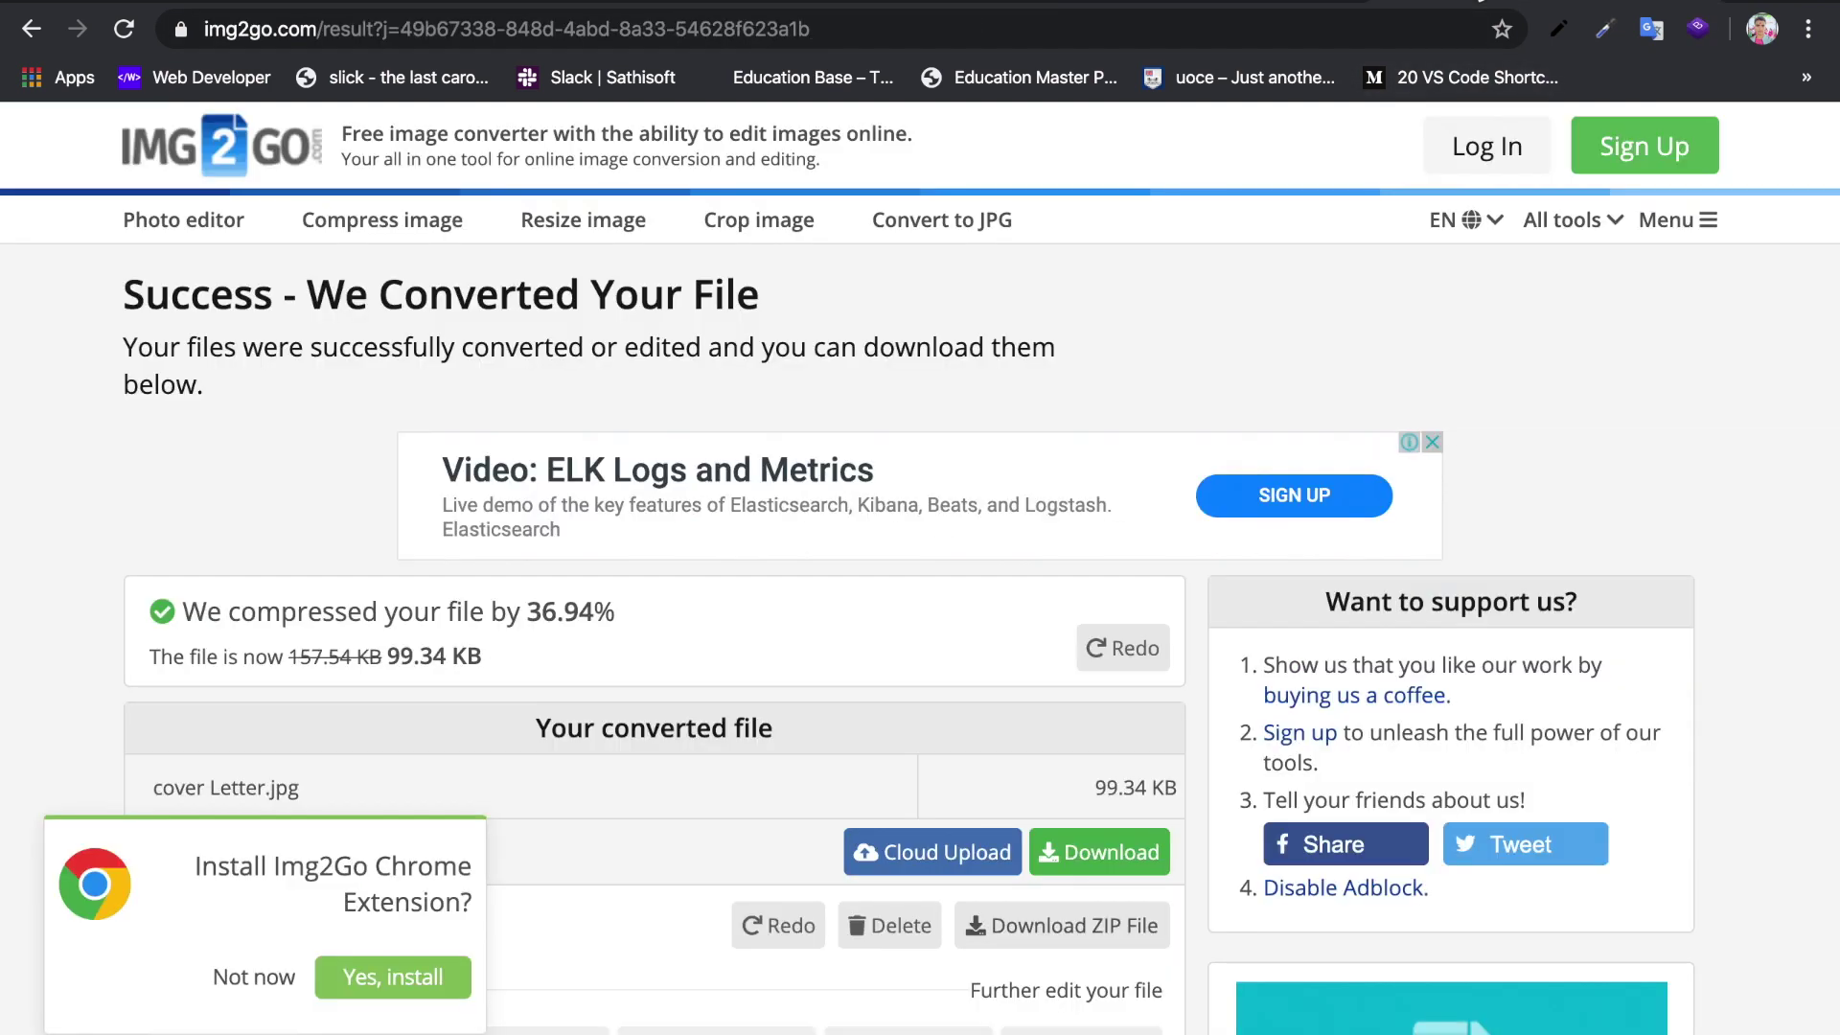
- Search Google for 'image size reducer', then go back to the .np Domain Registration tab
{"action": "left_click", "coordinate": [832, 44]}
{"action": "type", "text": "ima"}
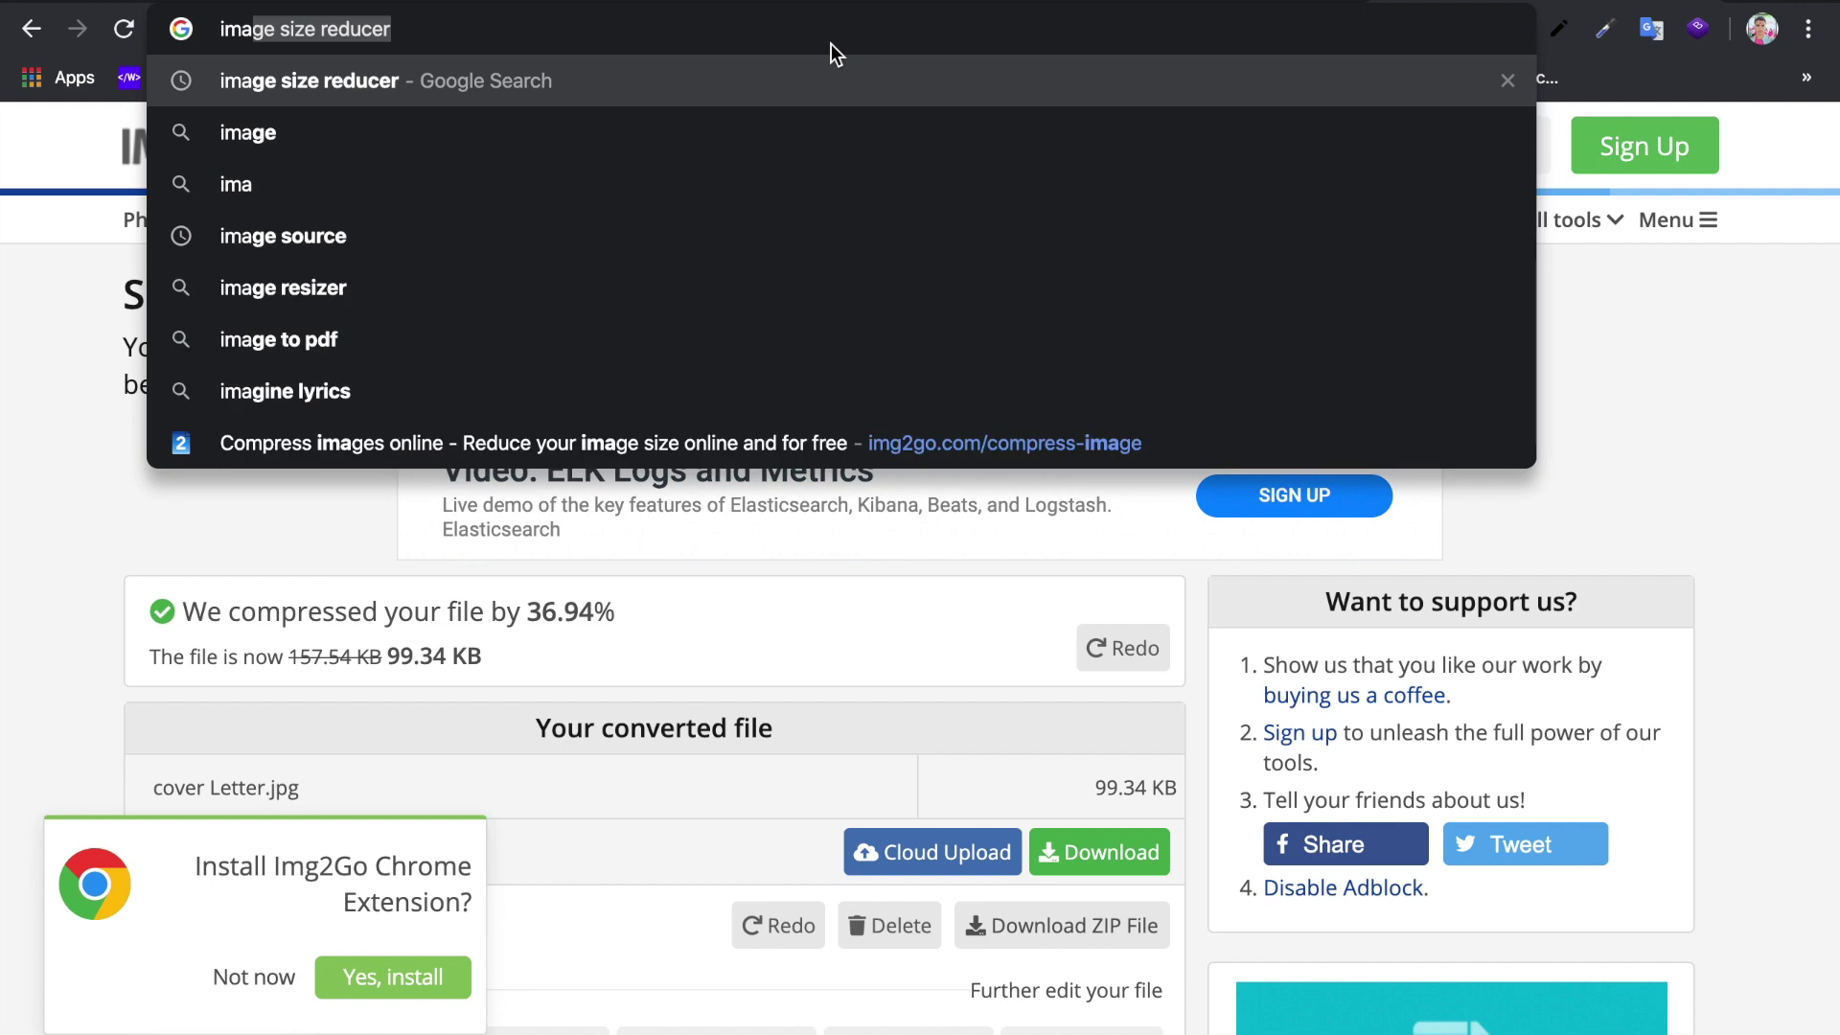
{"action": "key", "text": "Return"}
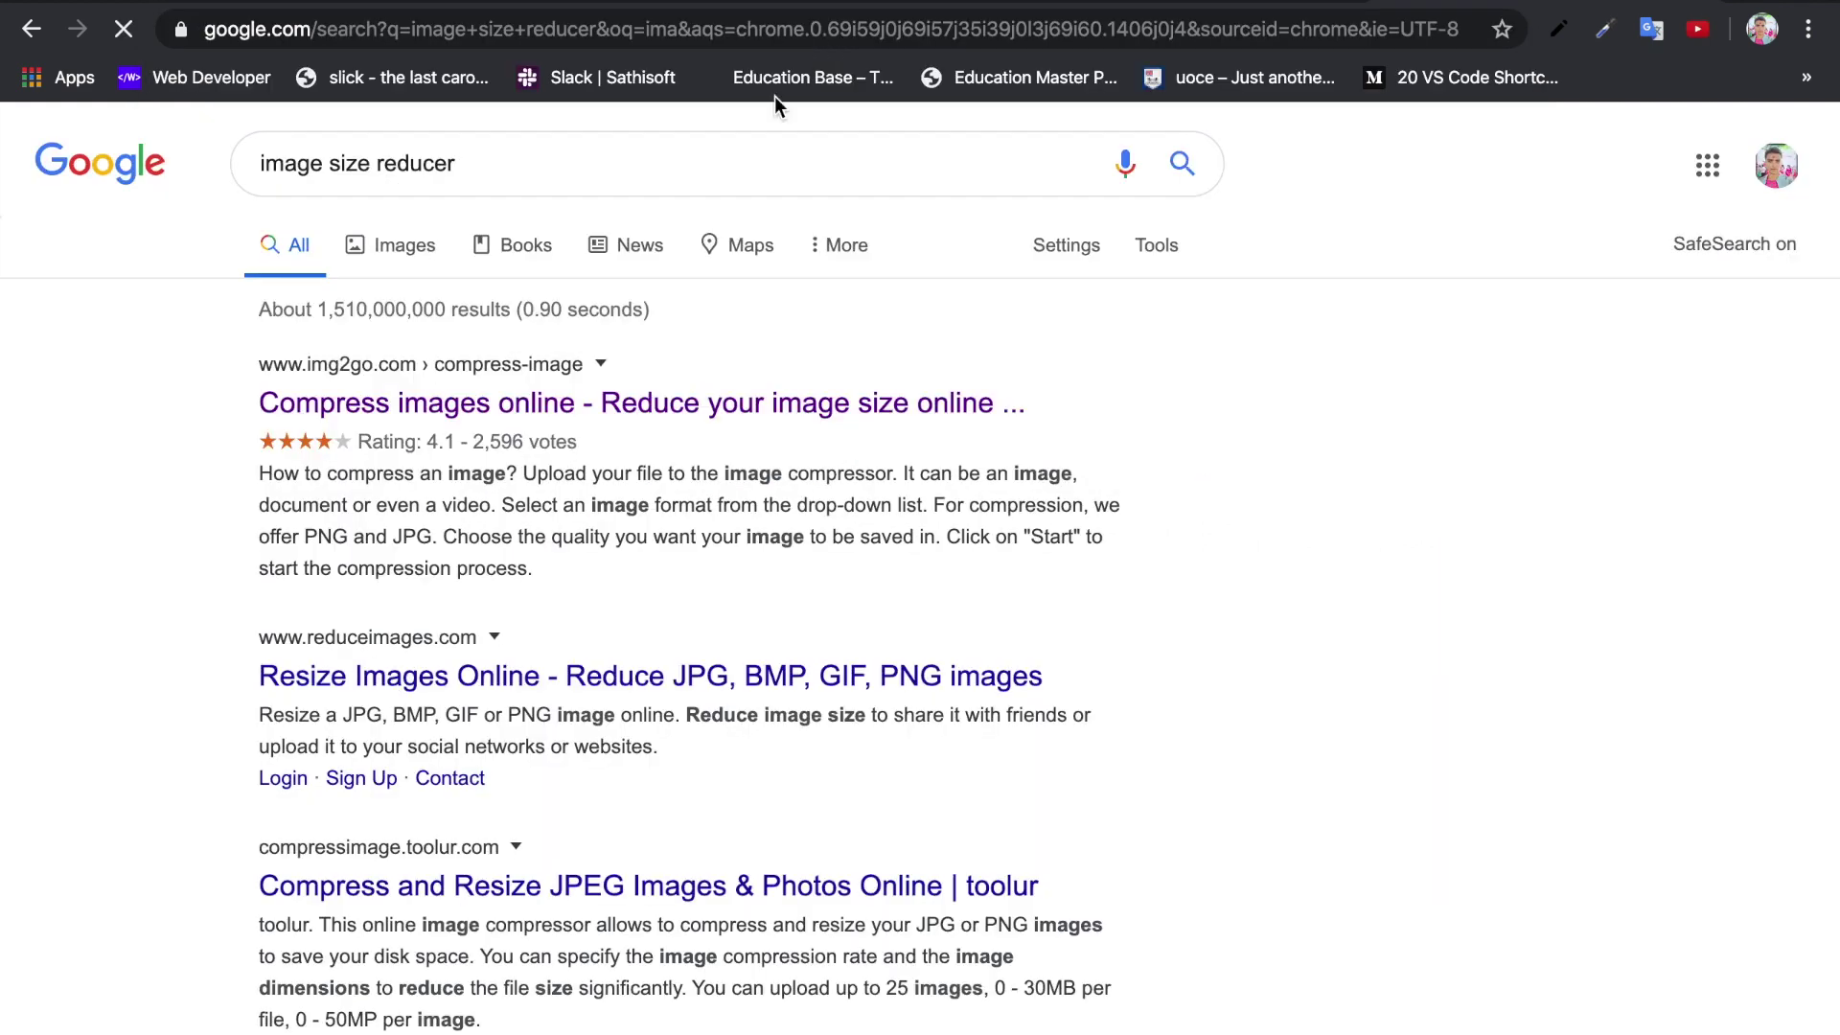
{"action": "scroll", "coordinate": [469, 604], "scroll_direction": "down", "scroll_amount": 1}
{"action": "scroll", "coordinate": [470, 604], "scroll_direction": "up", "scroll_amount": 1}
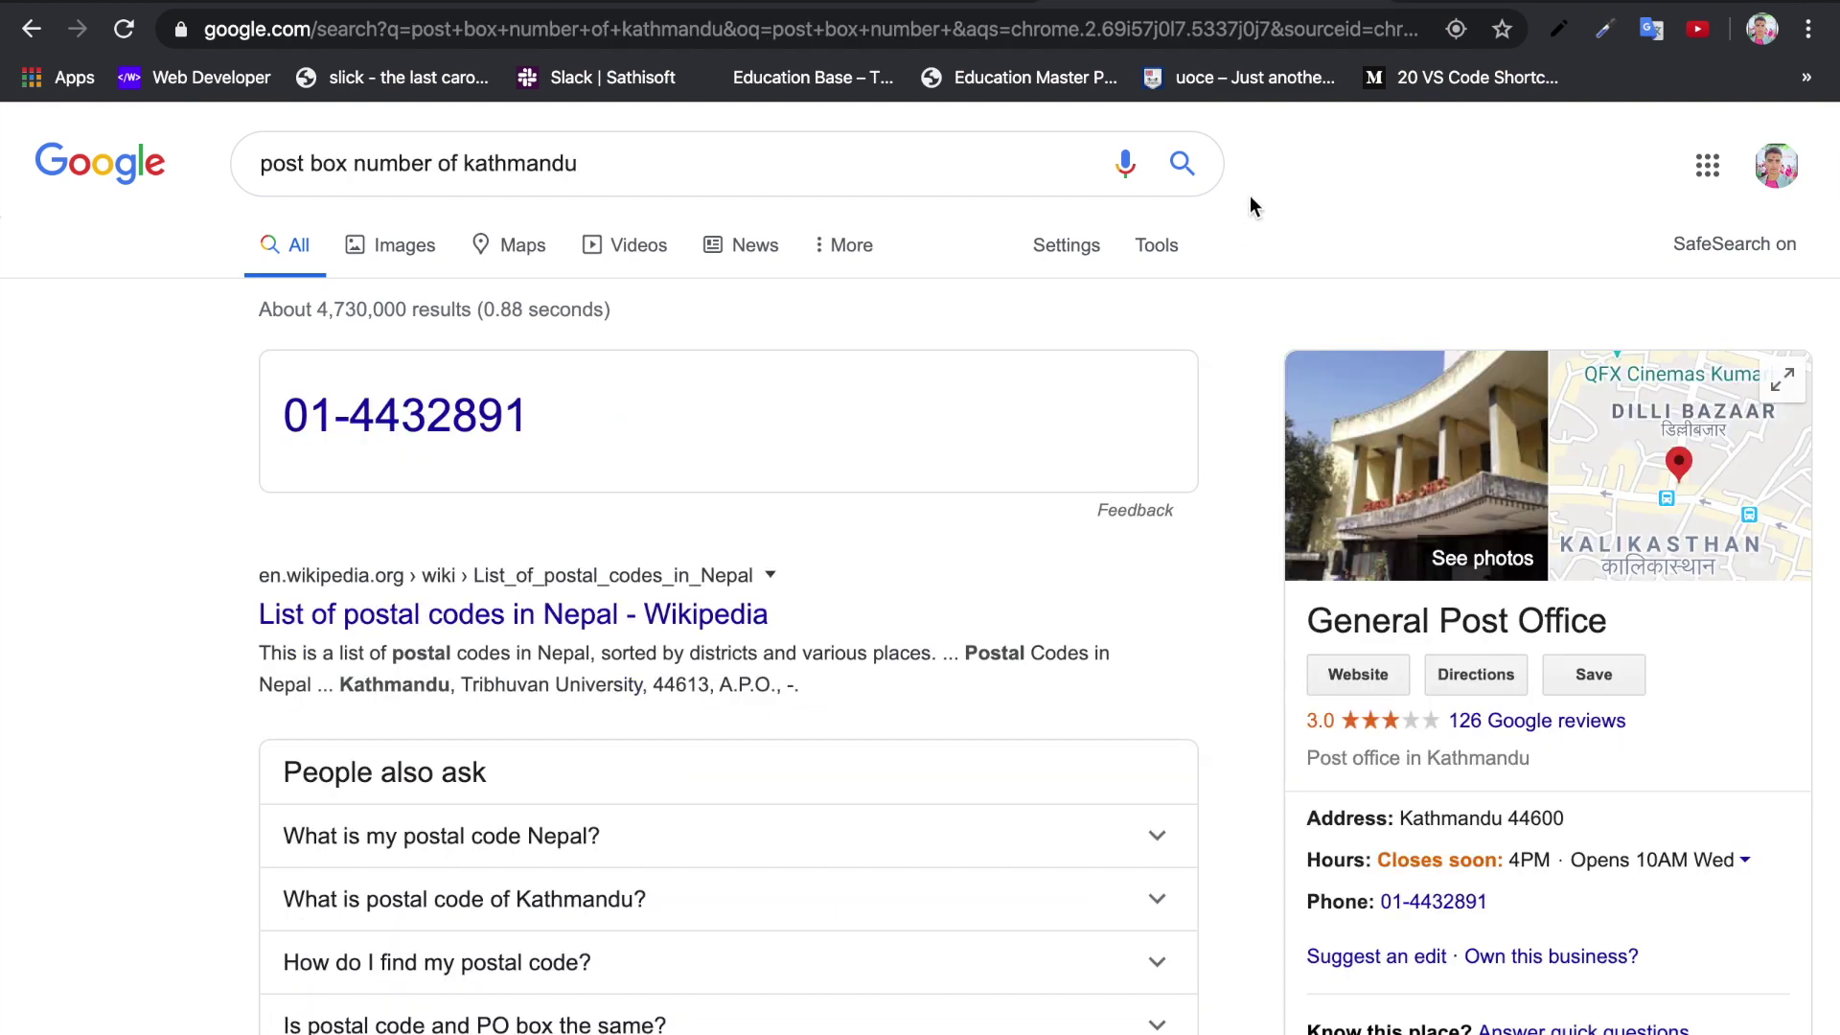
{"action": "mouse_move", "coordinate": [893, 36]}
{"action": "left_click", "coordinate": [881, 48]}
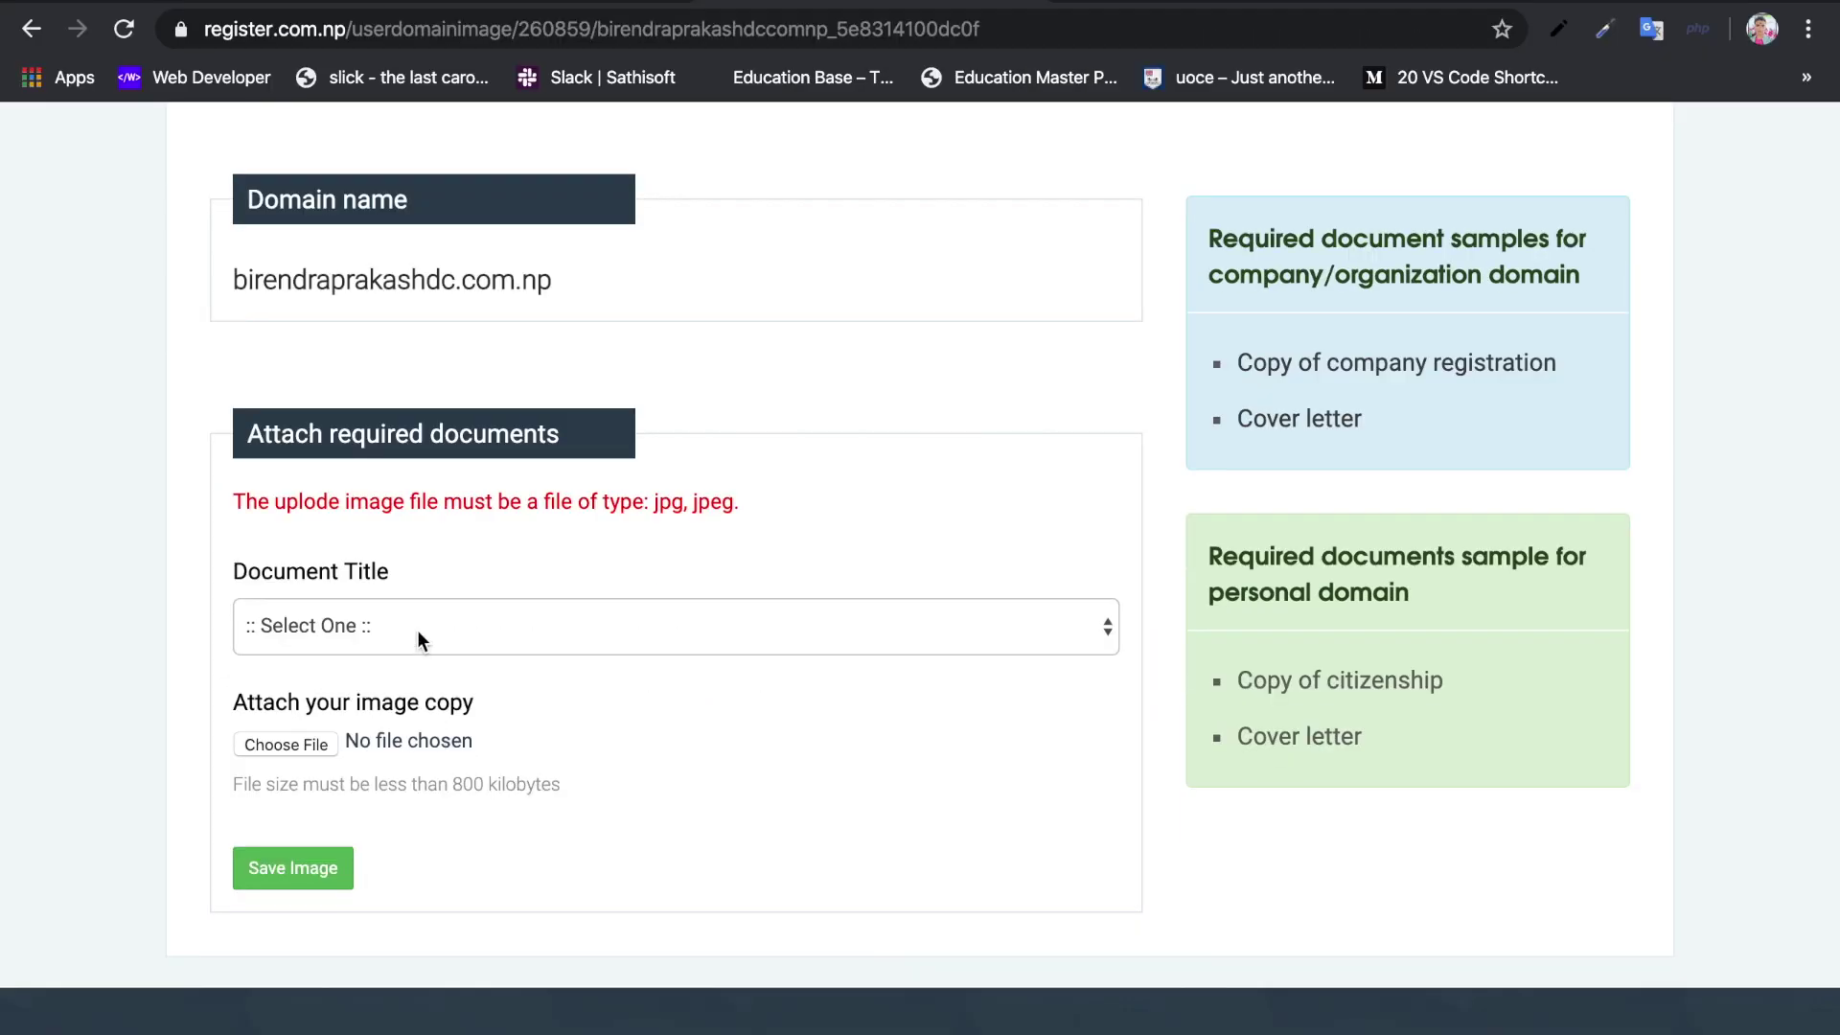
- Upload cover Letter.jpg from Downloads under the Cover letter document title
{"action": "left_click", "coordinate": [417, 628]}
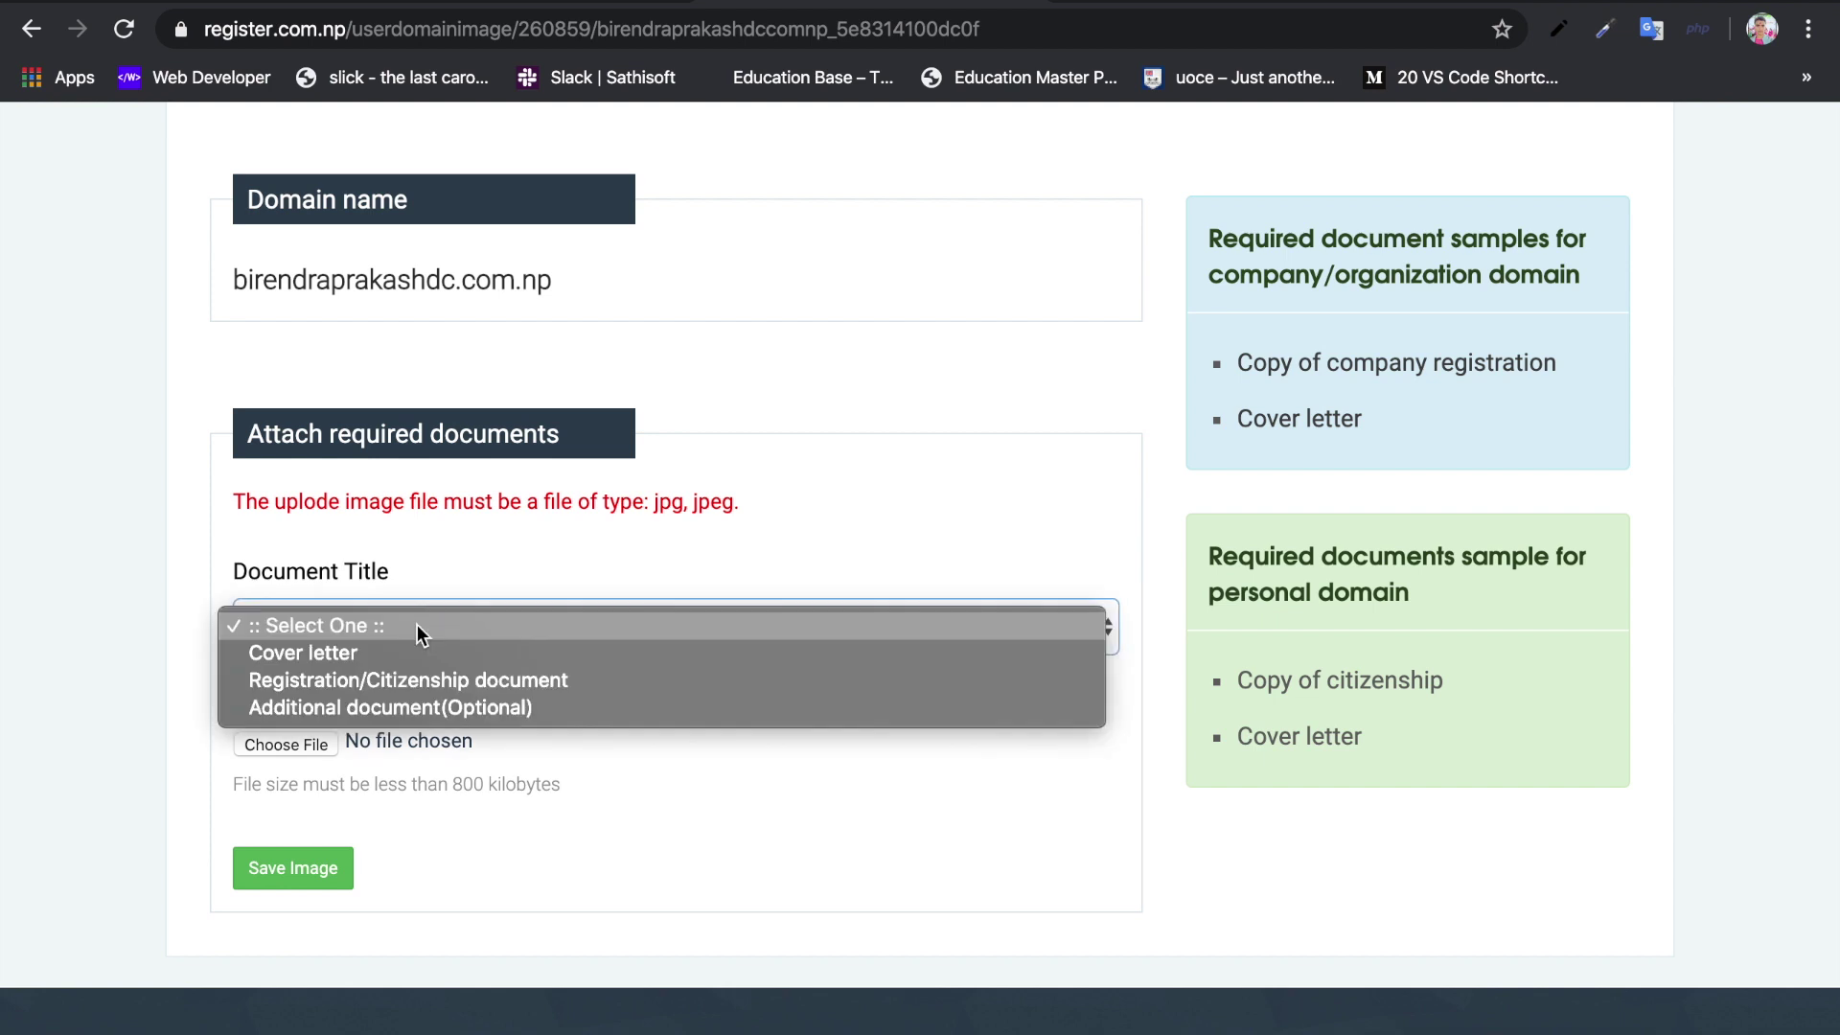
{"action": "left_click", "coordinate": [347, 652]}
{"action": "left_click", "coordinate": [299, 746]}
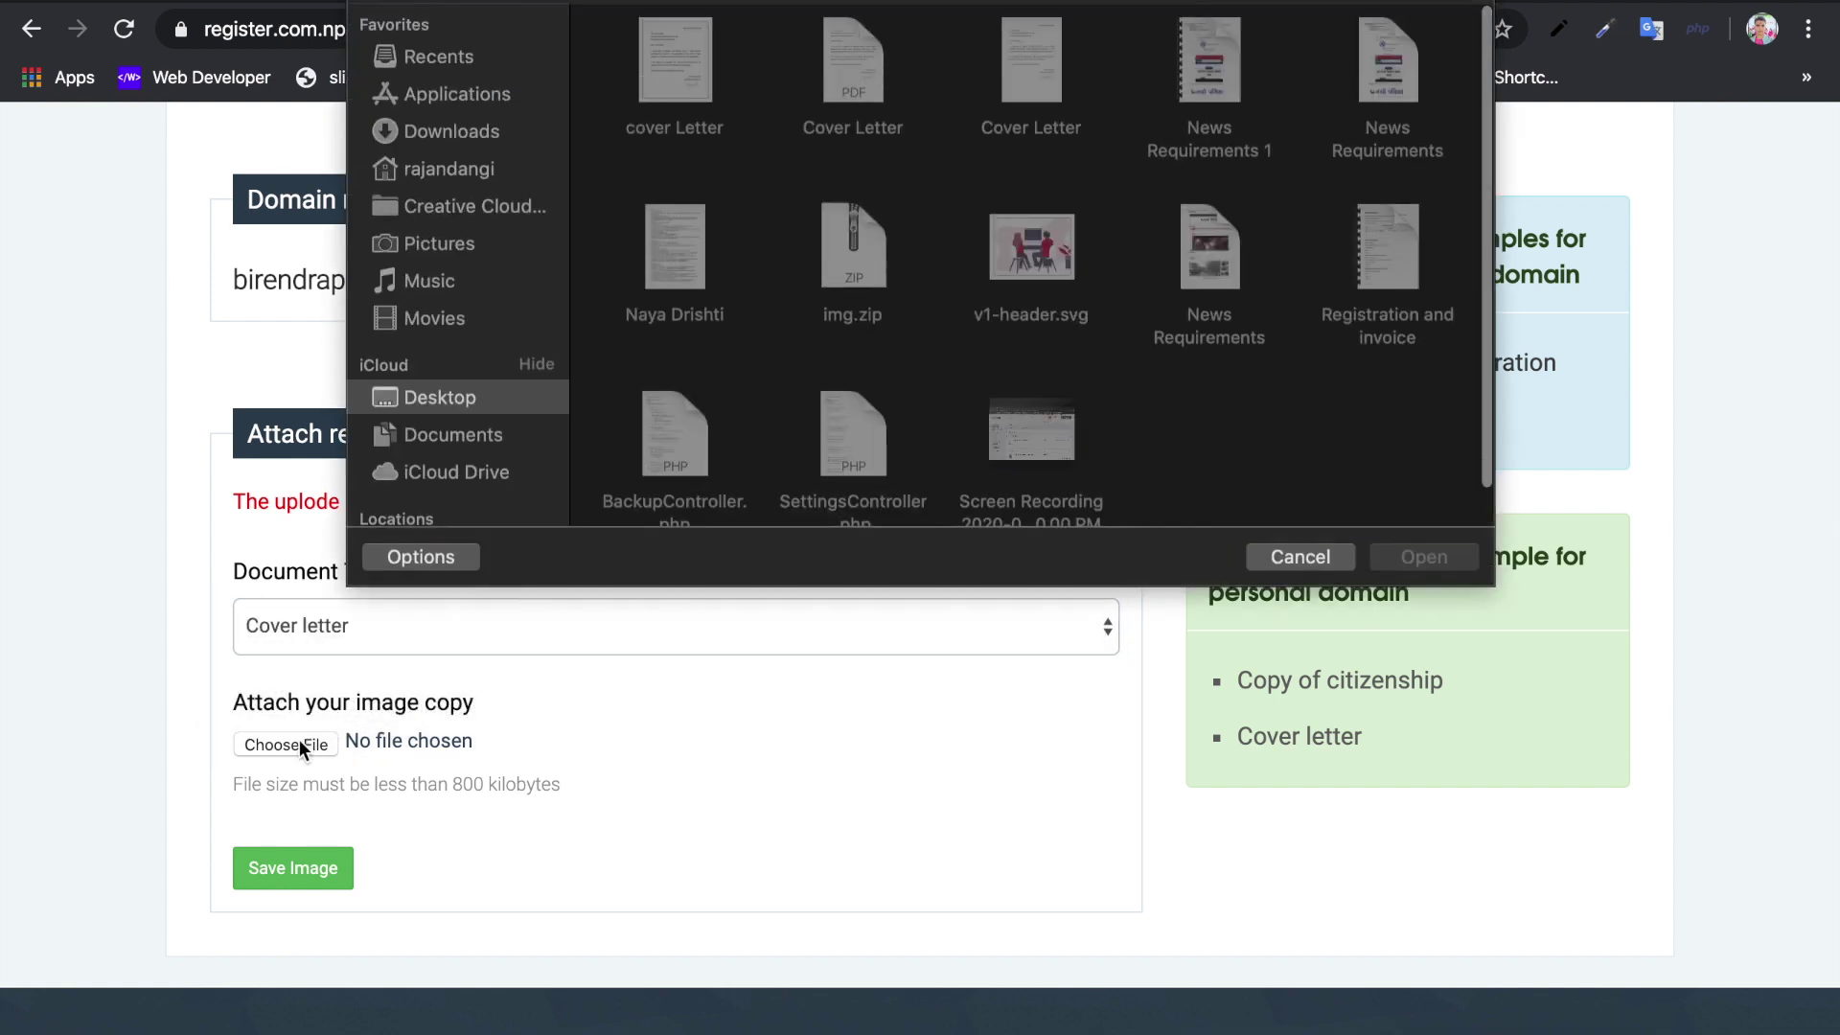
{"action": "left_click", "coordinate": [431, 138]}
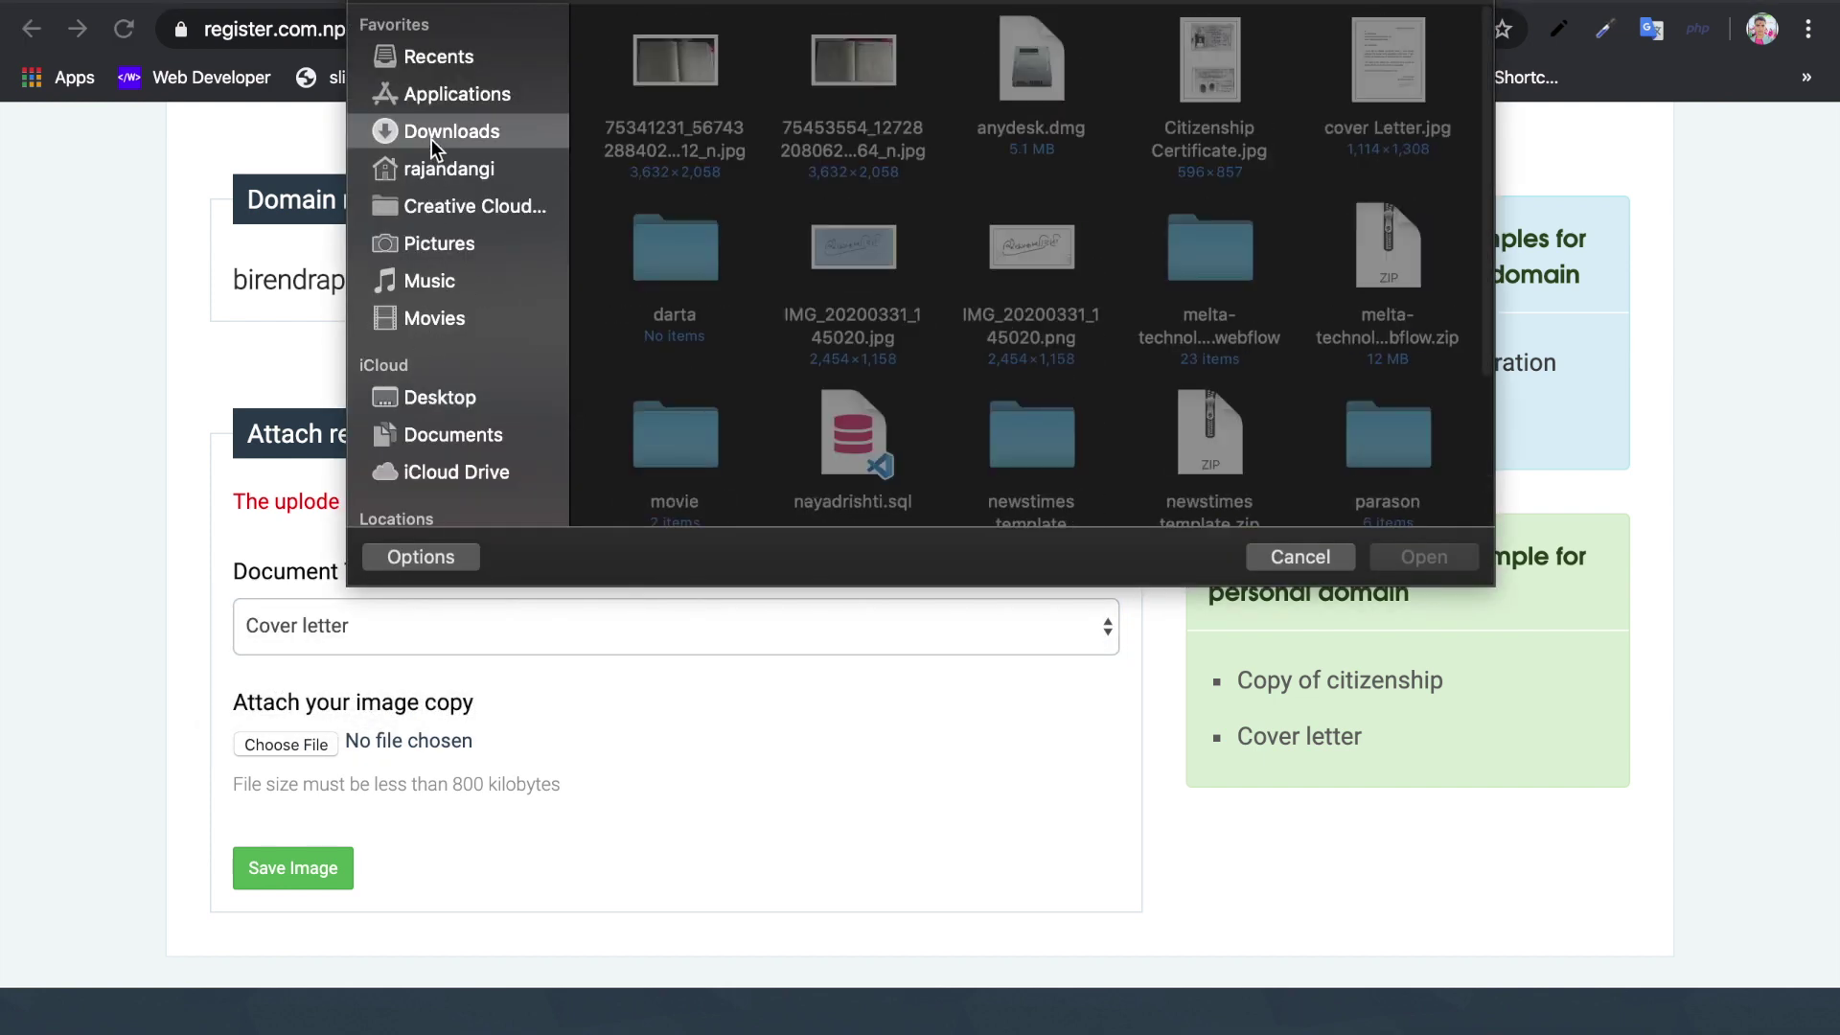
{"action": "left_click", "coordinate": [1372, 63]}
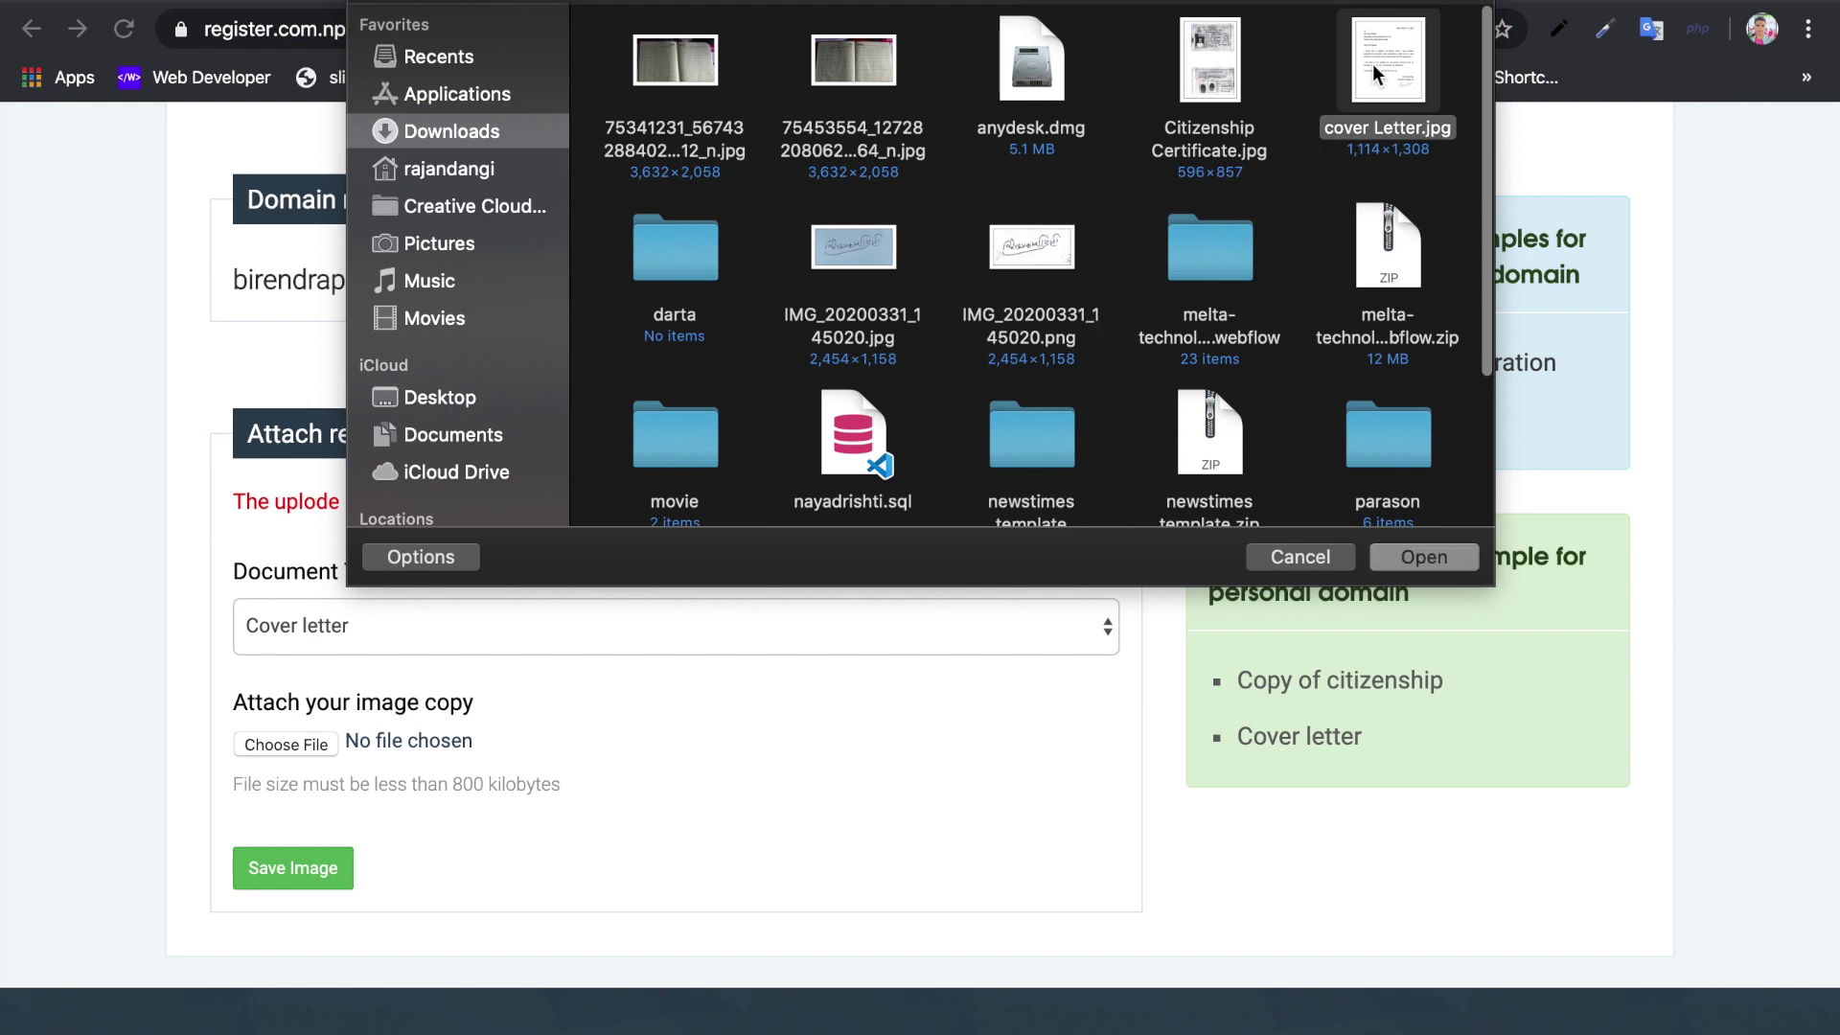
{"action": "left_click", "coordinate": [1417, 557]}
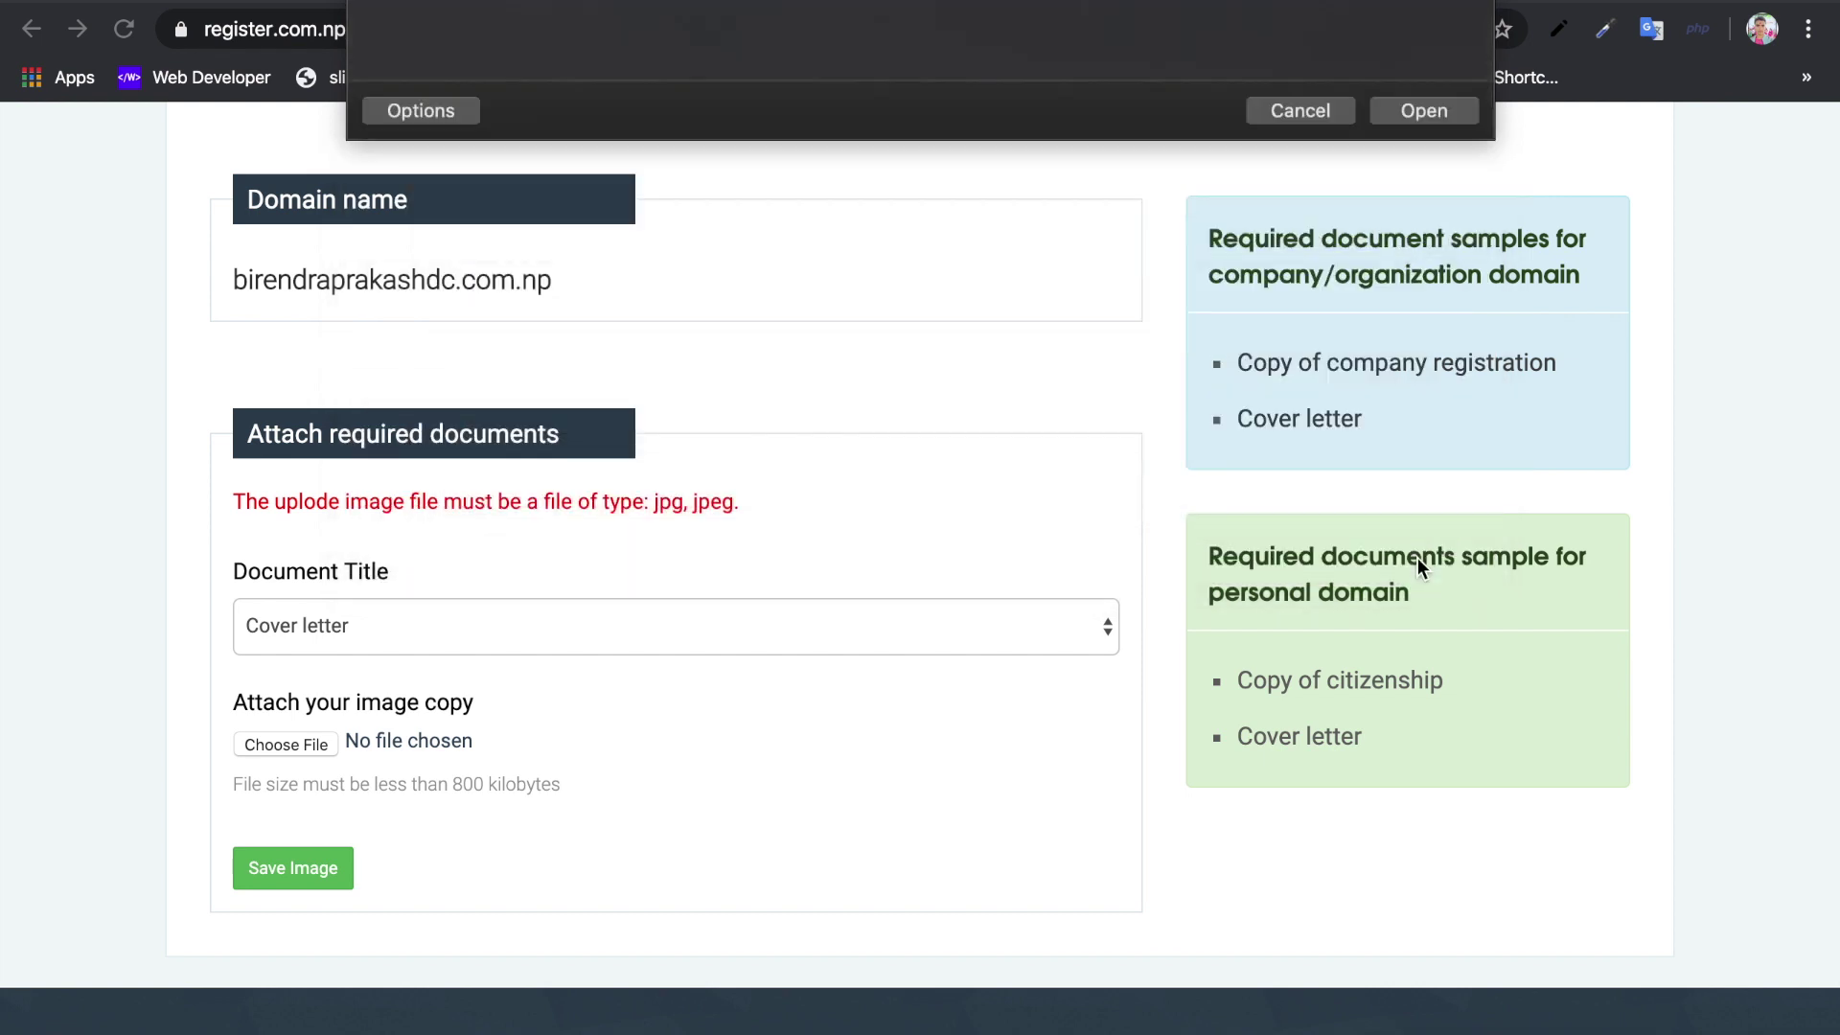
{"action": "left_click", "coordinate": [288, 872]}
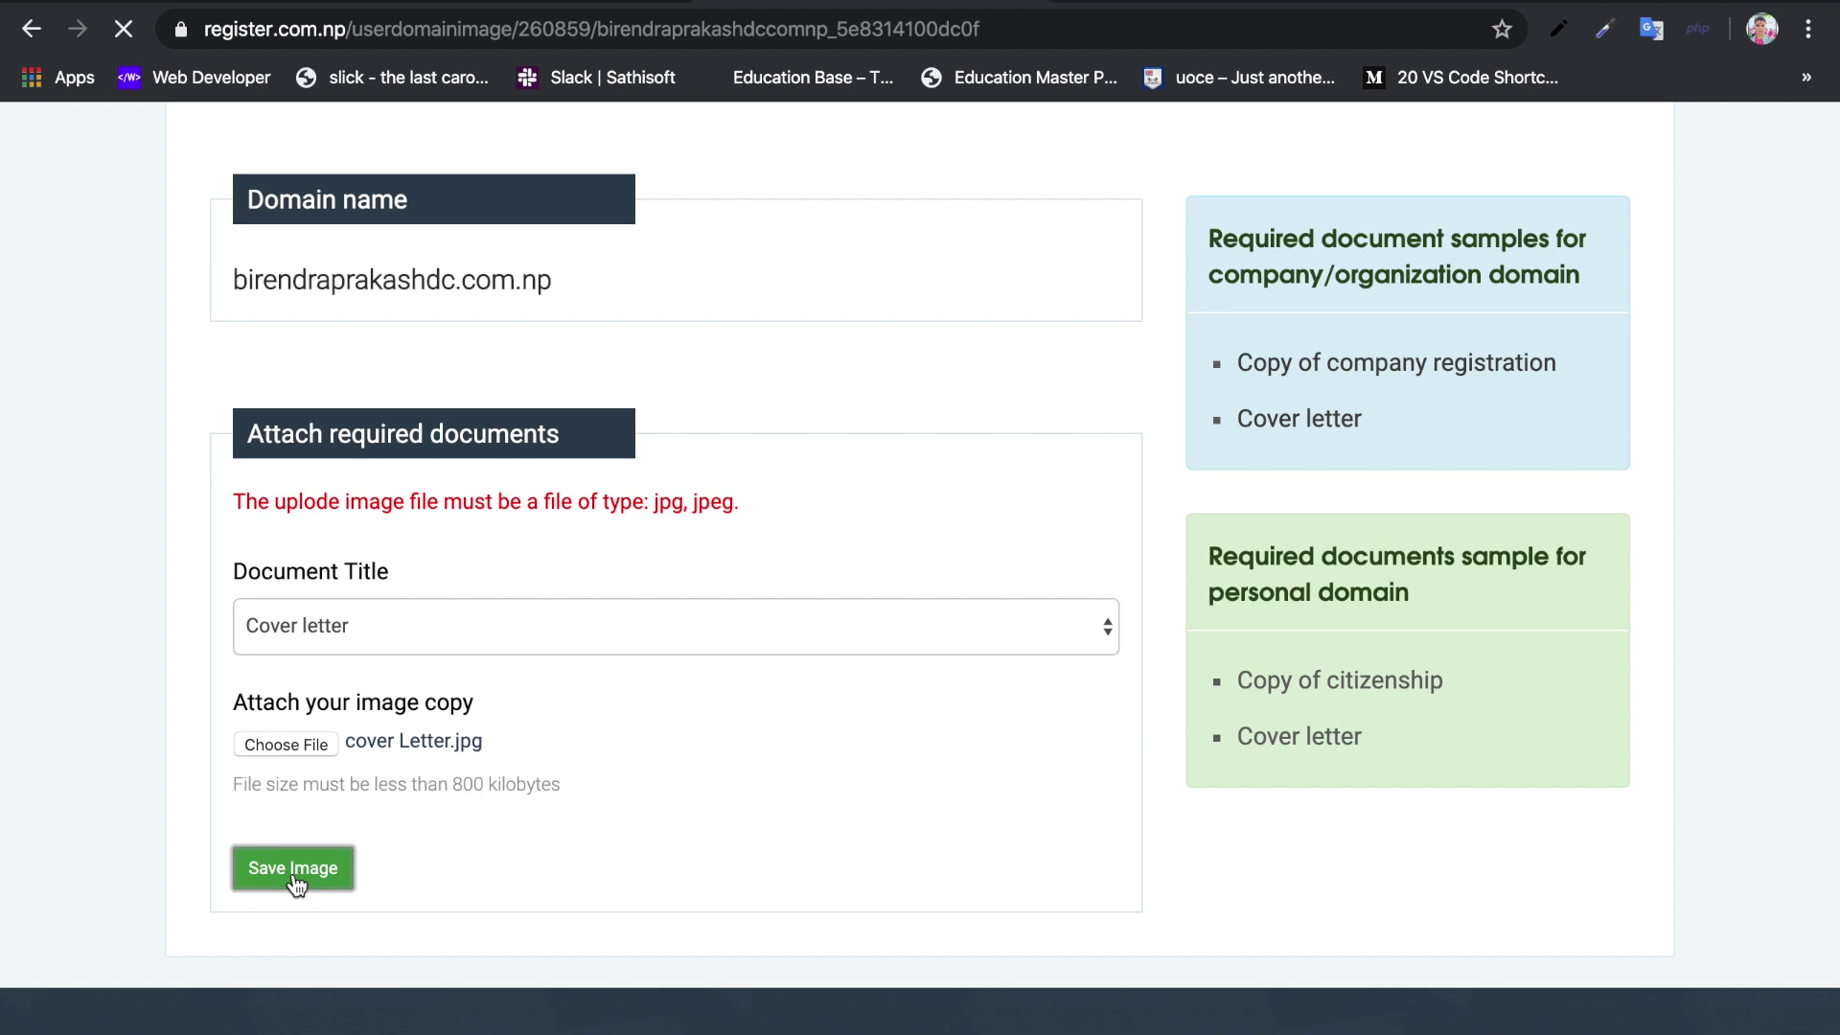
{"action": "scroll", "coordinate": [605, 826], "scroll_direction": "down", "scroll_amount": 5}
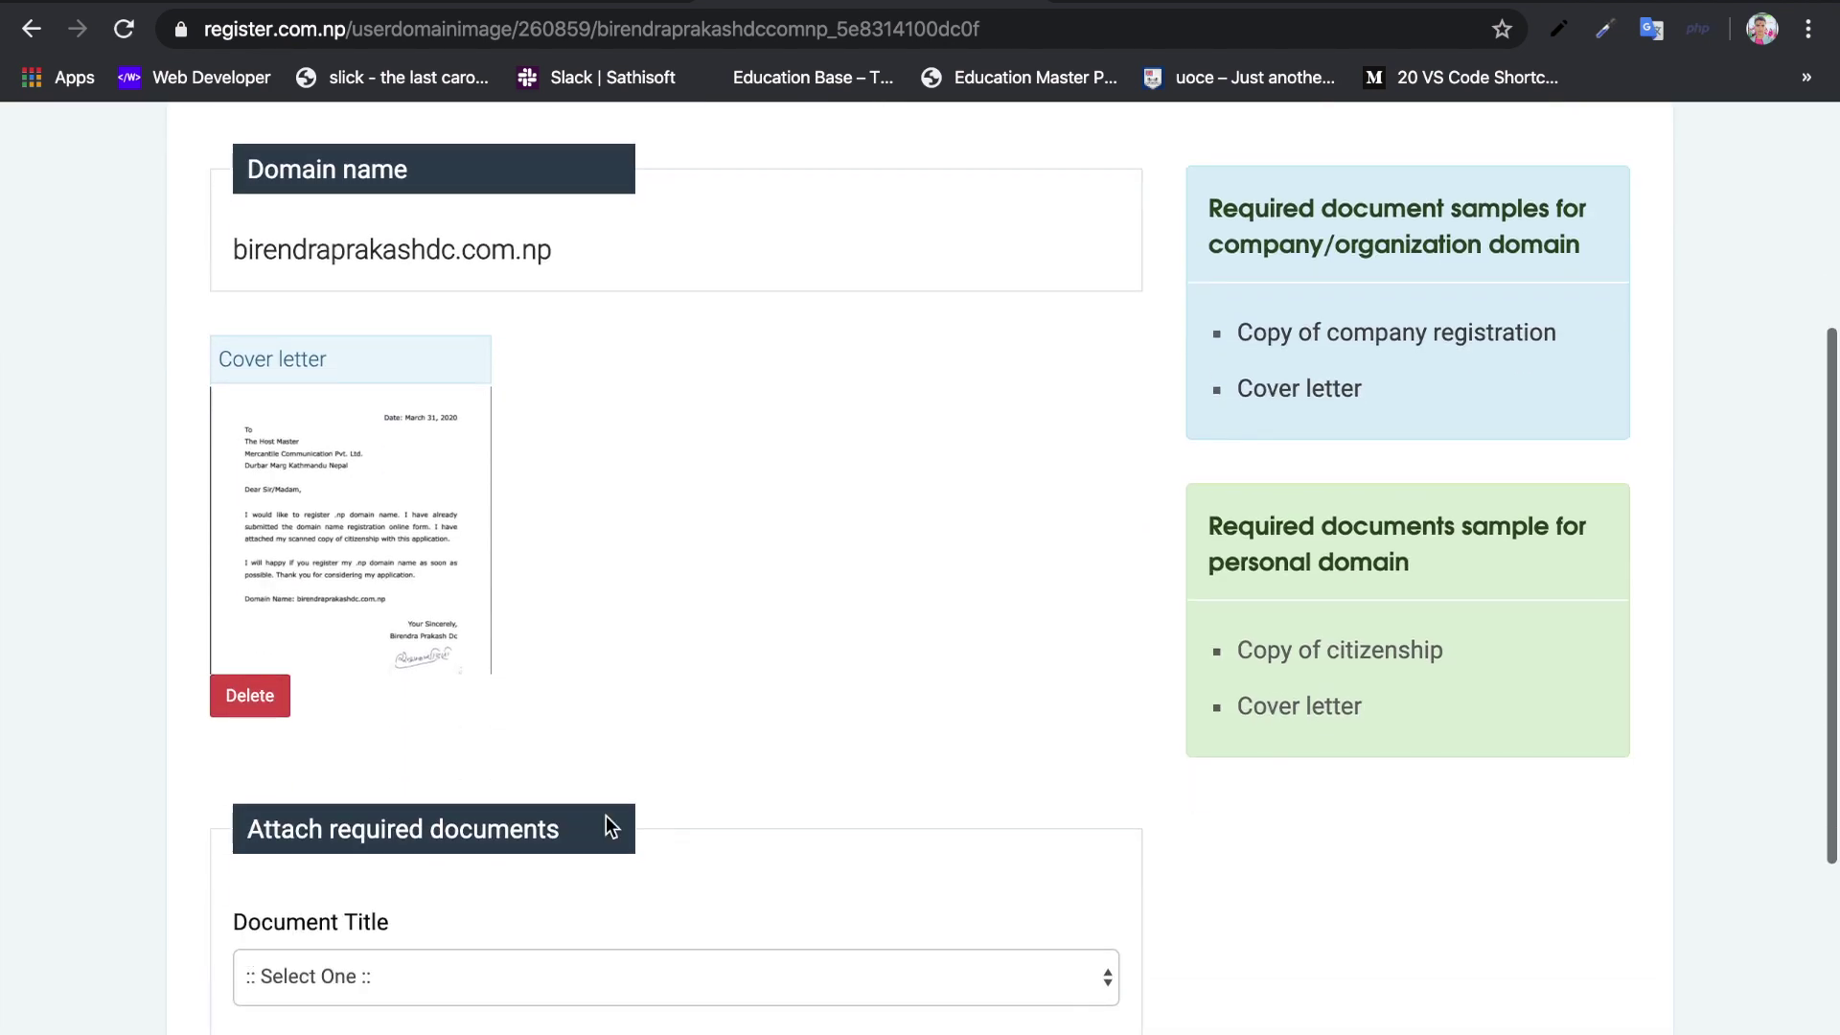
- Attach Citizenship Certificate.jpg as the Registration/Citizenship document and upload it
{"action": "scroll", "coordinate": [606, 822], "scroll_direction": "down", "scroll_amount": 2}
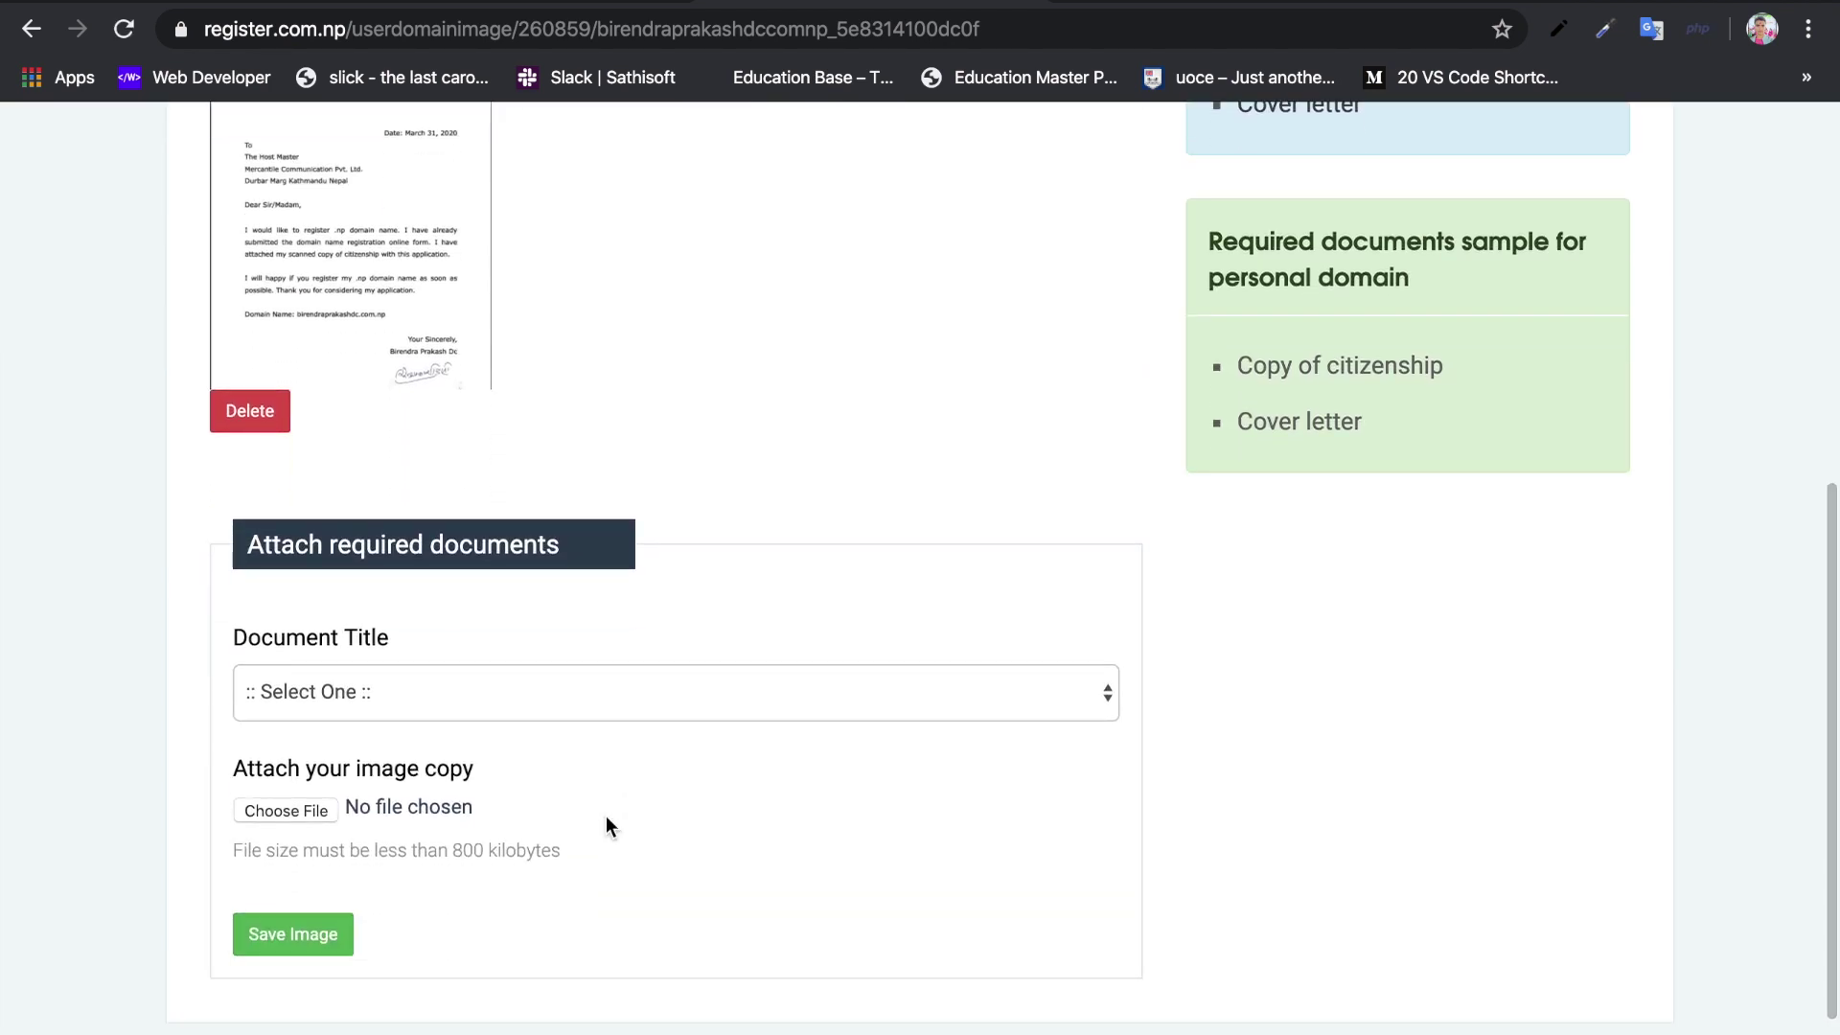
{"action": "scroll", "coordinate": [607, 822], "scroll_direction": "down", "scroll_amount": 1}
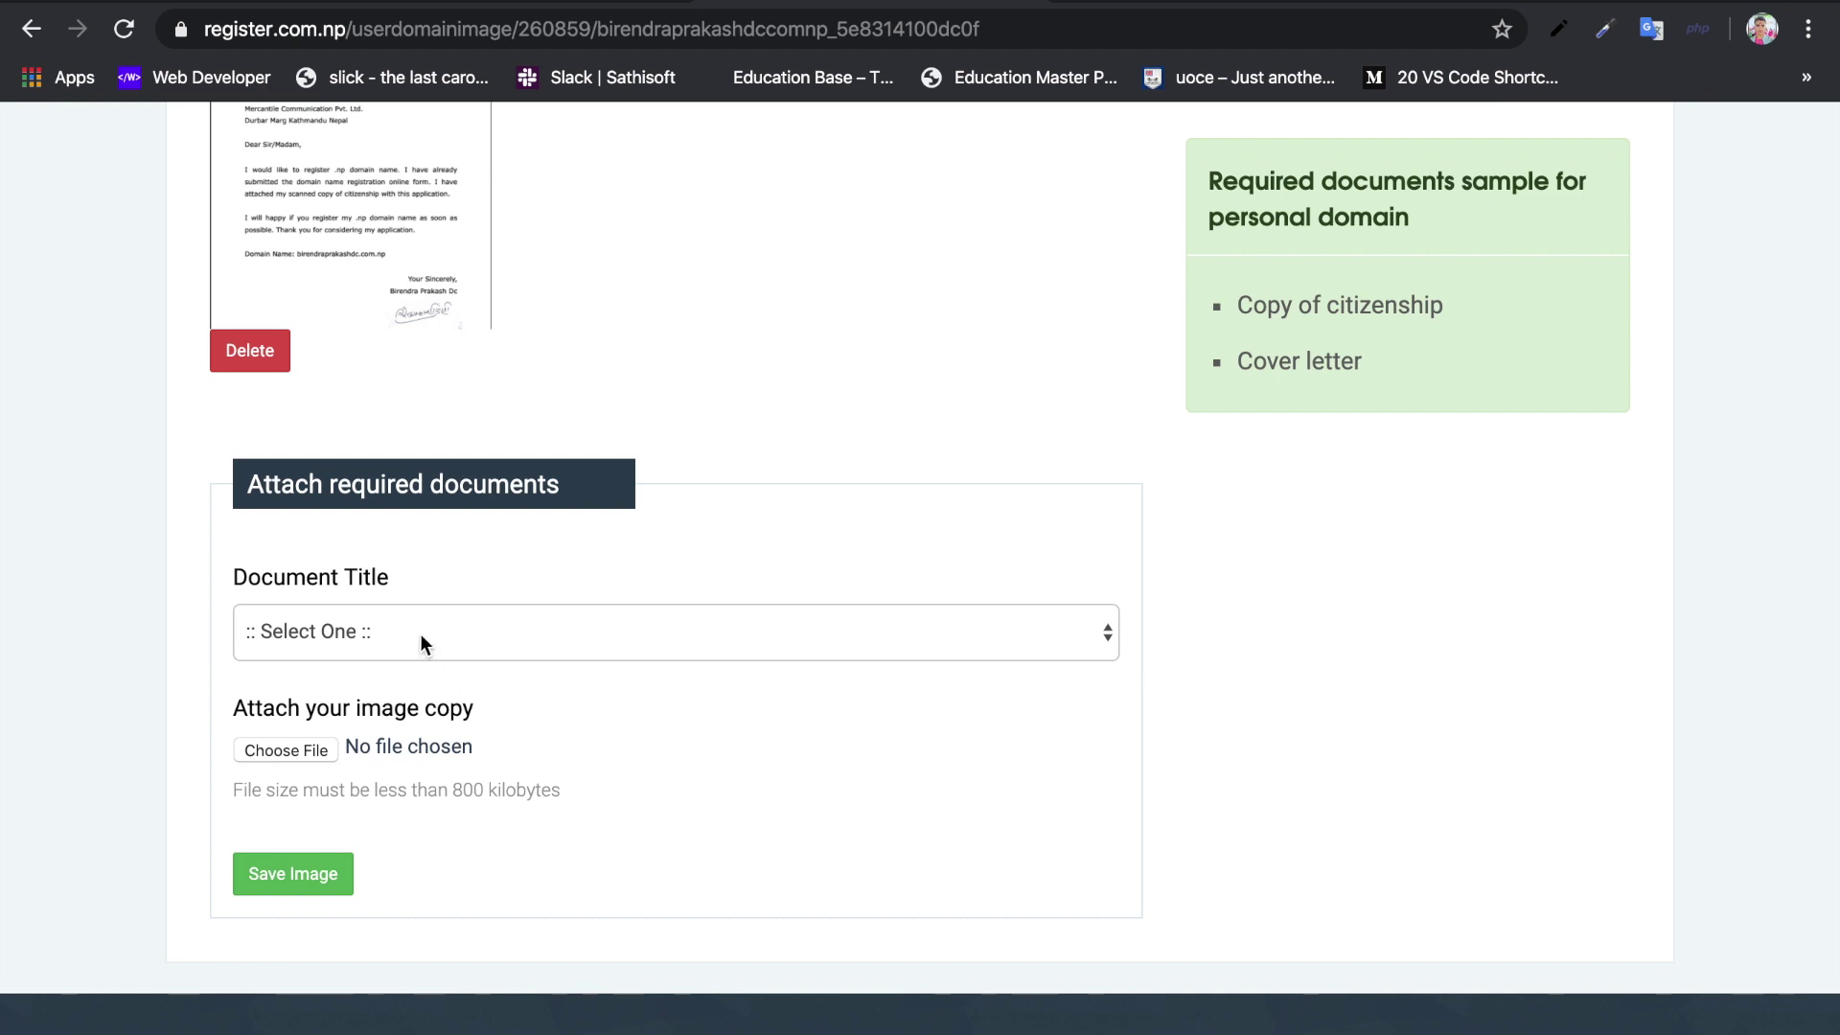
{"action": "left_click", "coordinate": [419, 635]}
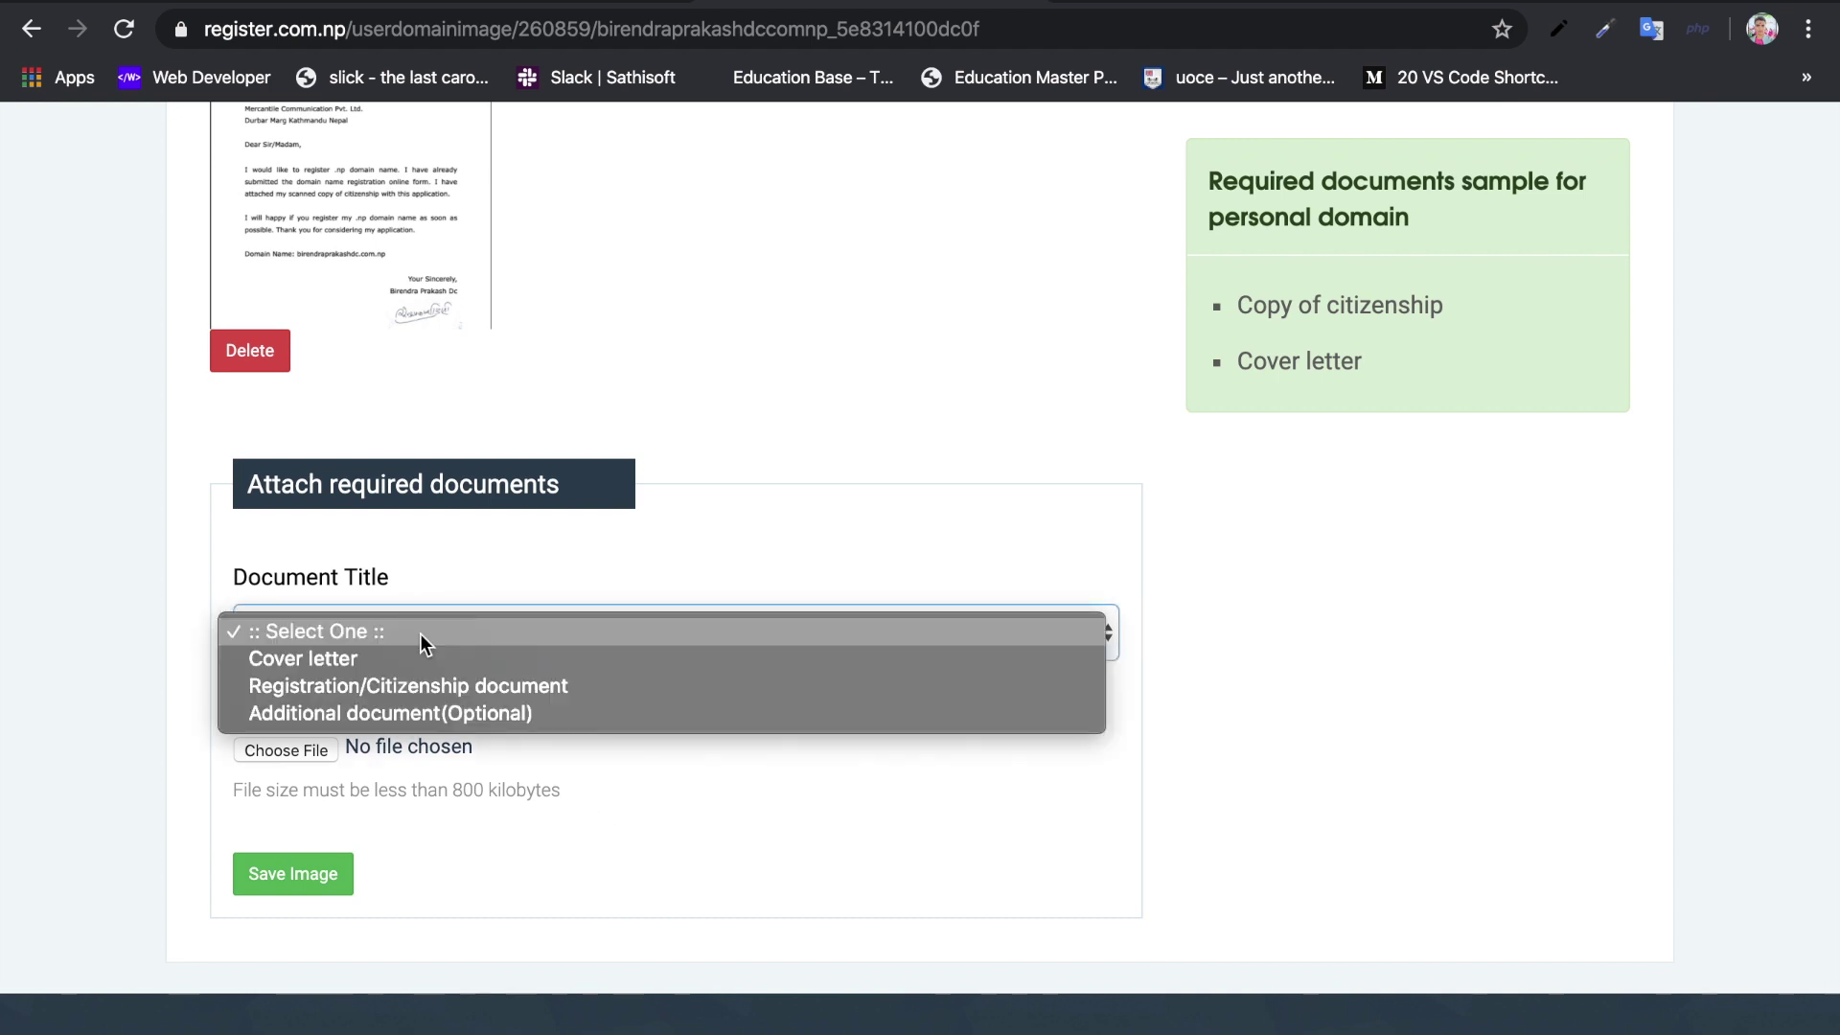
{"action": "left_click", "coordinate": [375, 684]}
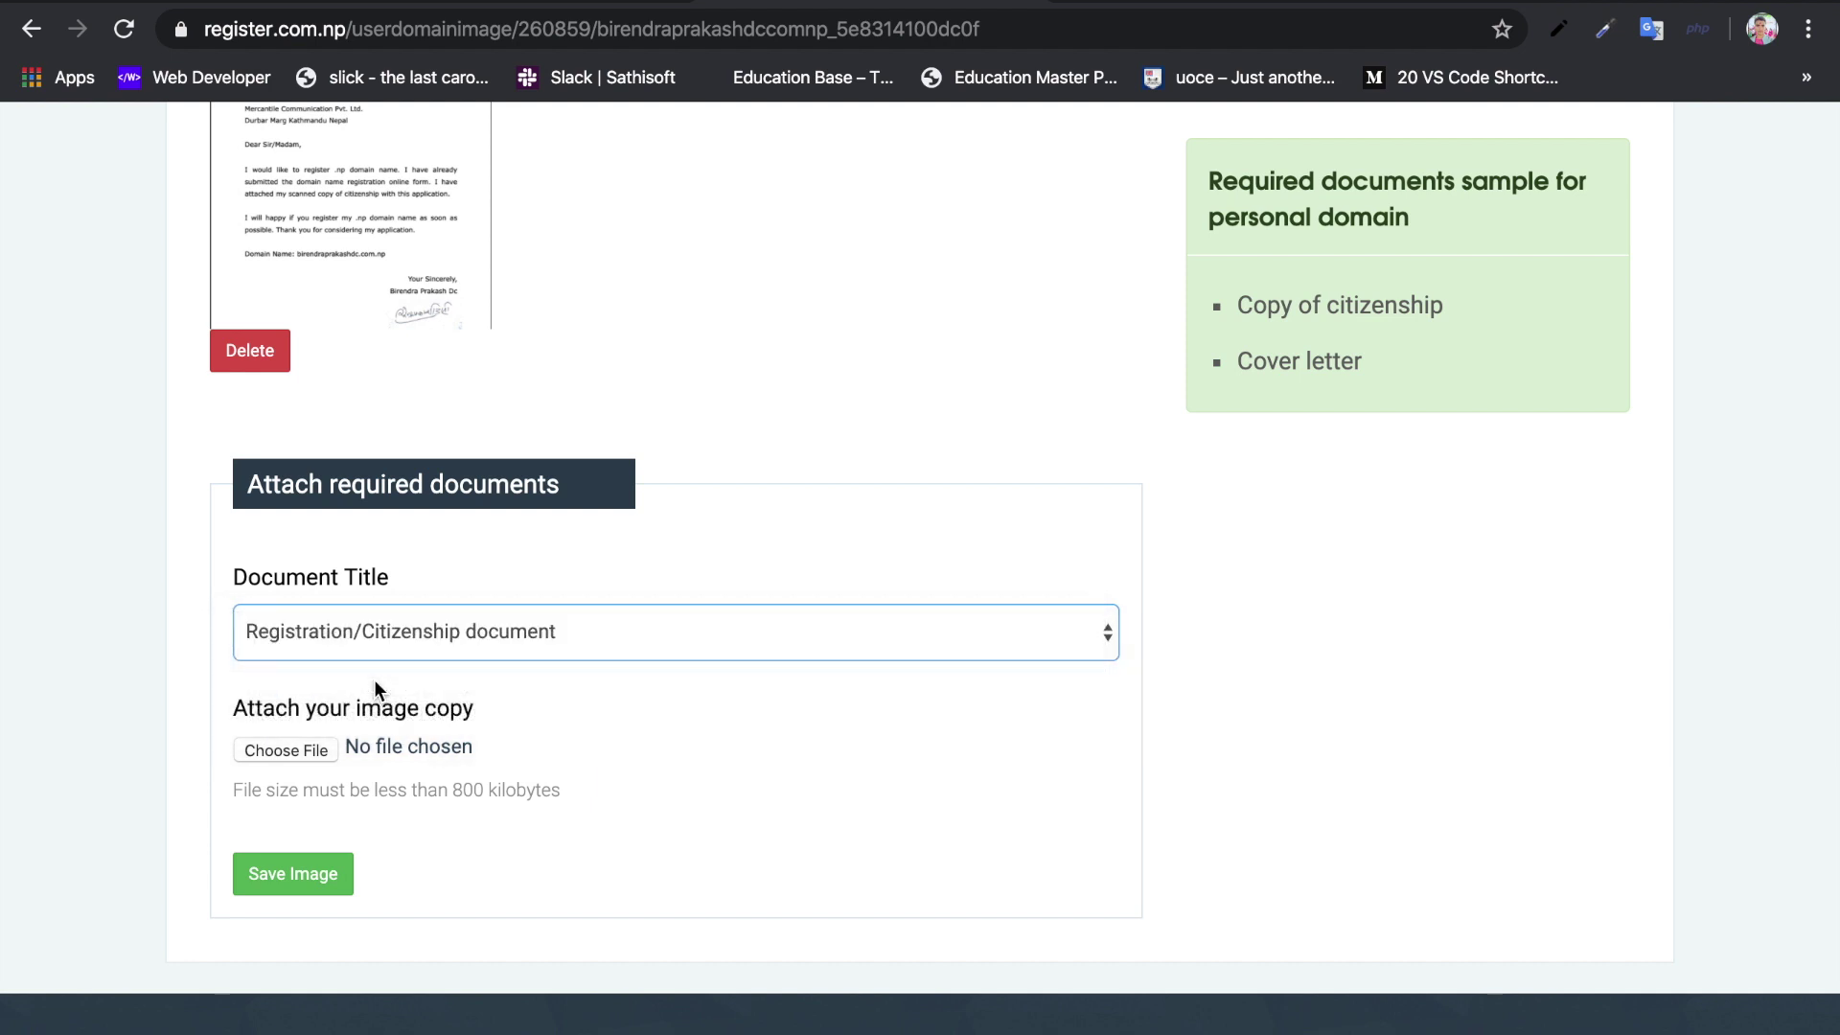
{"action": "left_click", "coordinate": [301, 748]}
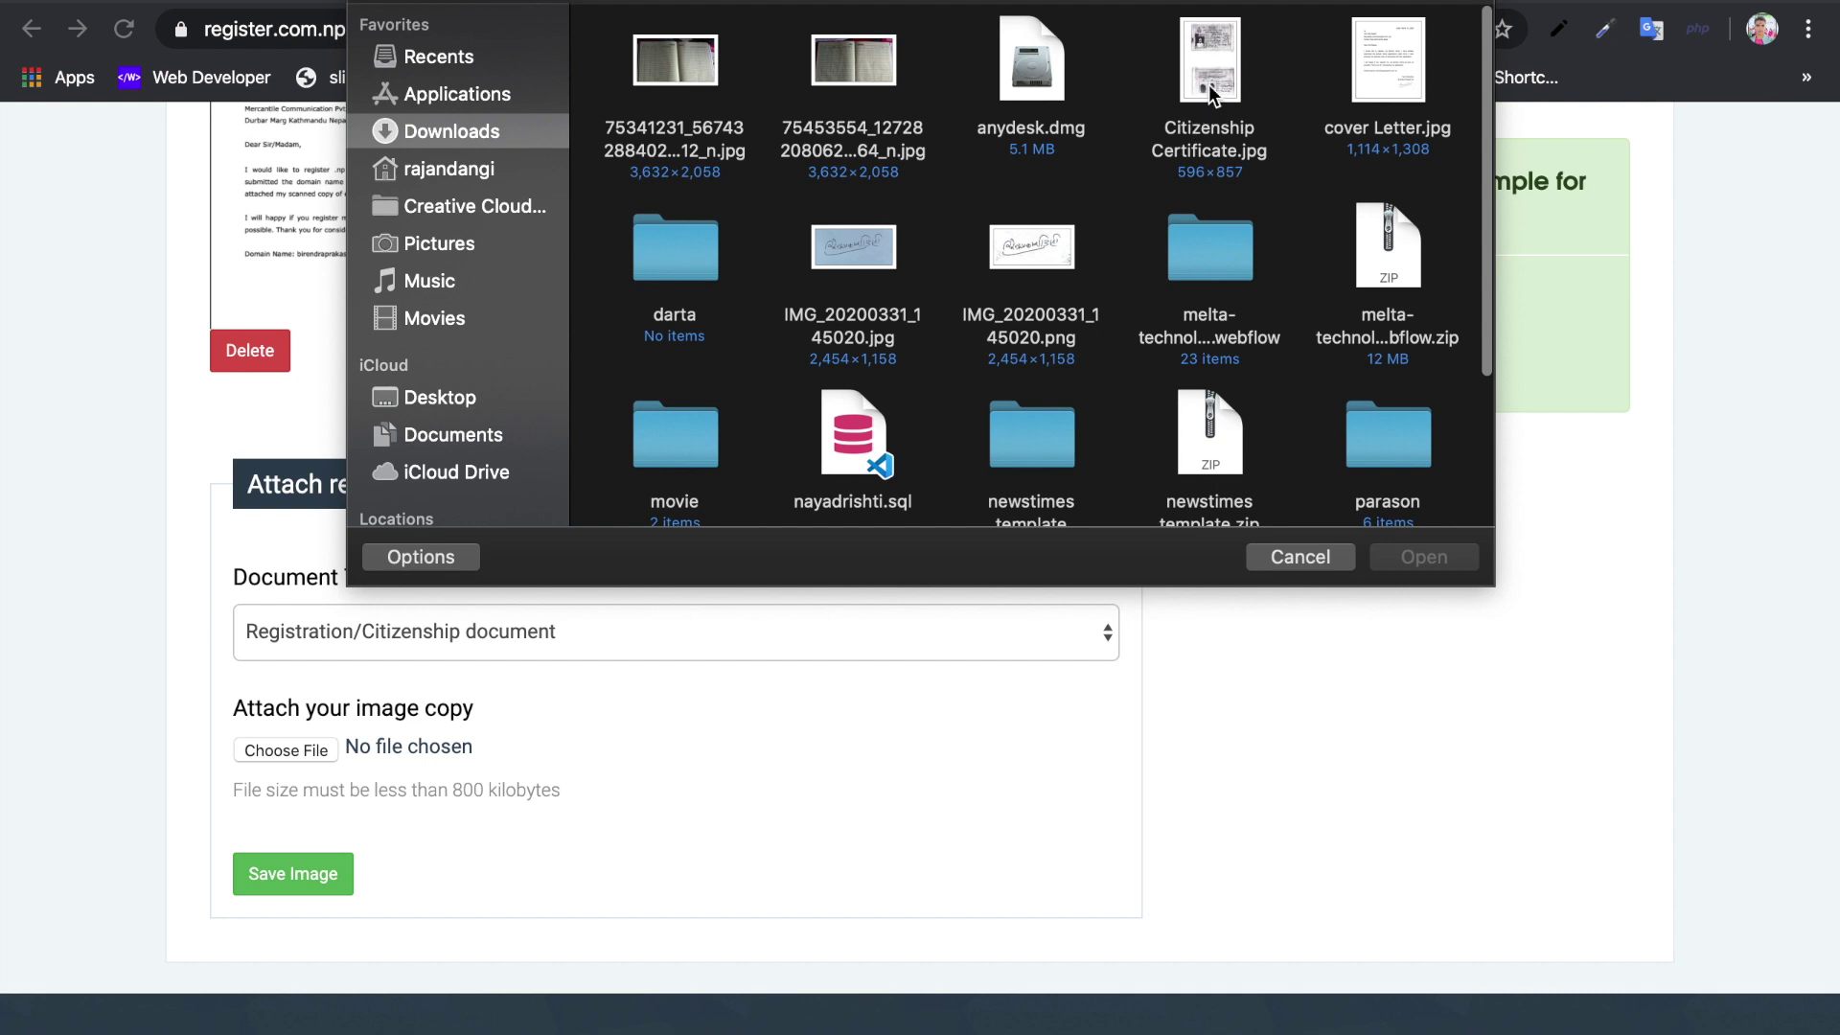
{"action": "left_click", "coordinate": [1210, 83]}
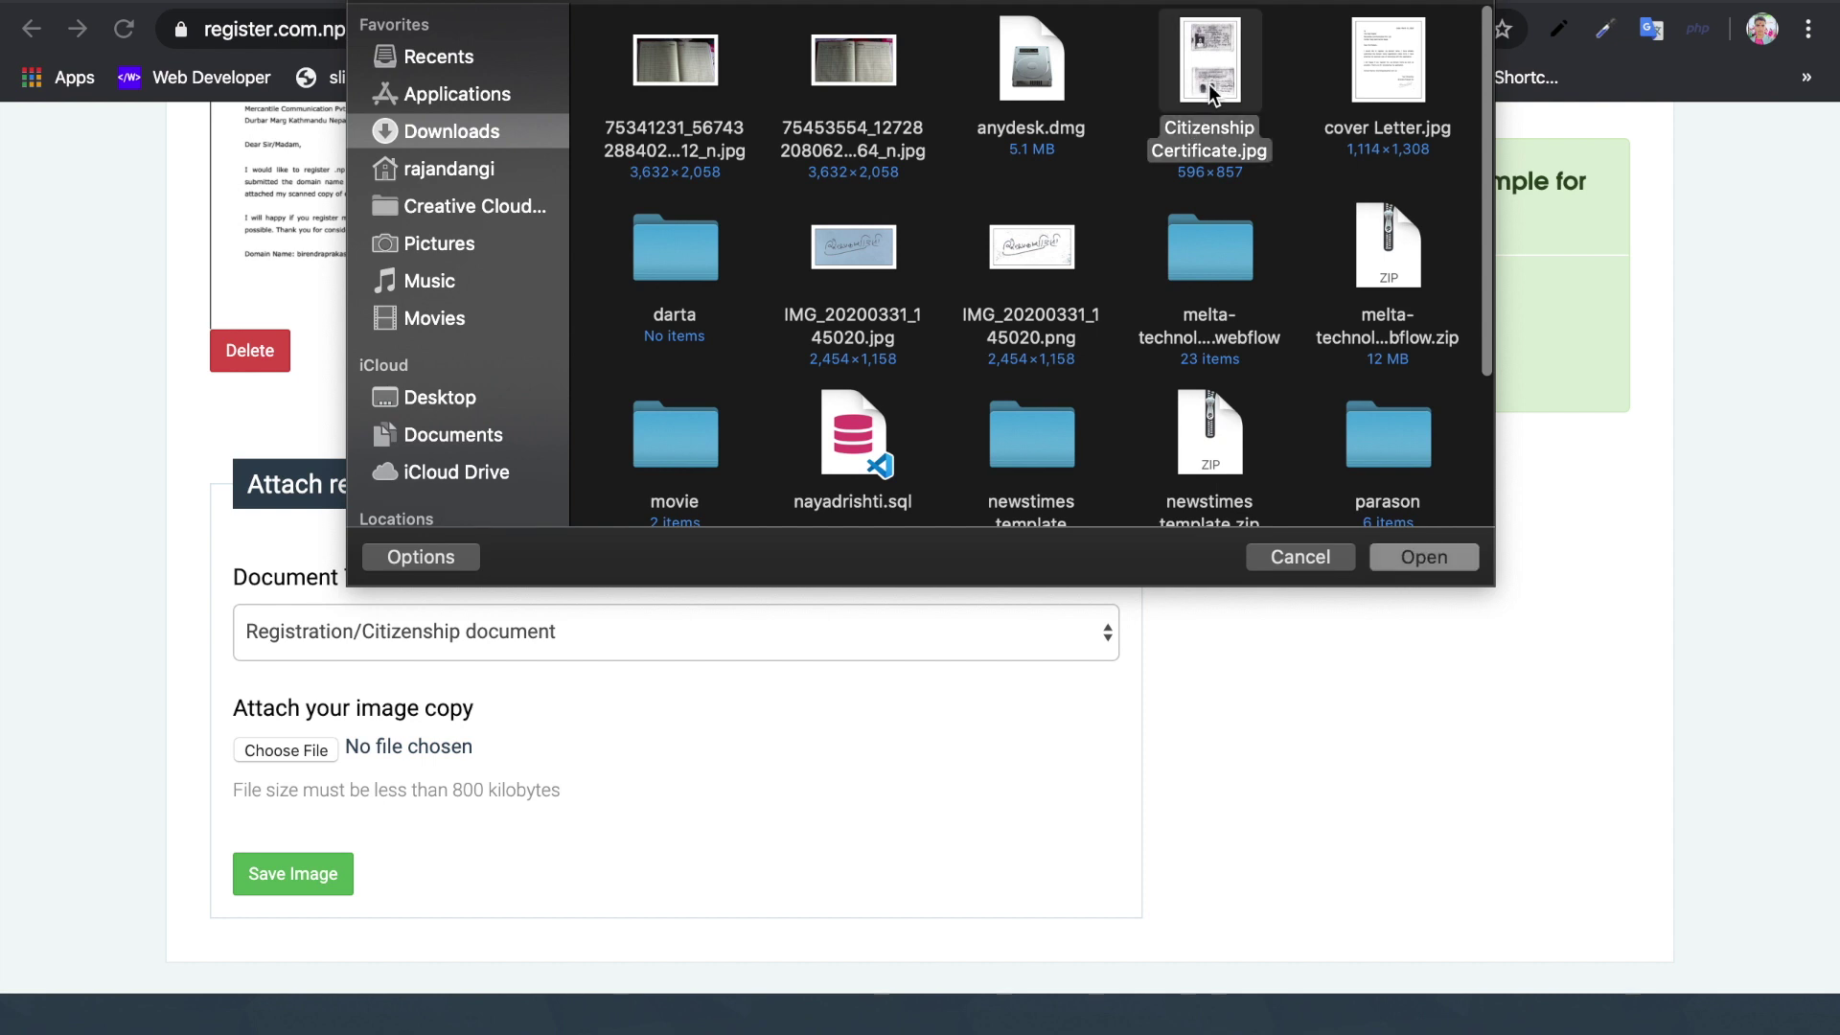
{"action": "left_click", "coordinate": [1424, 561]}
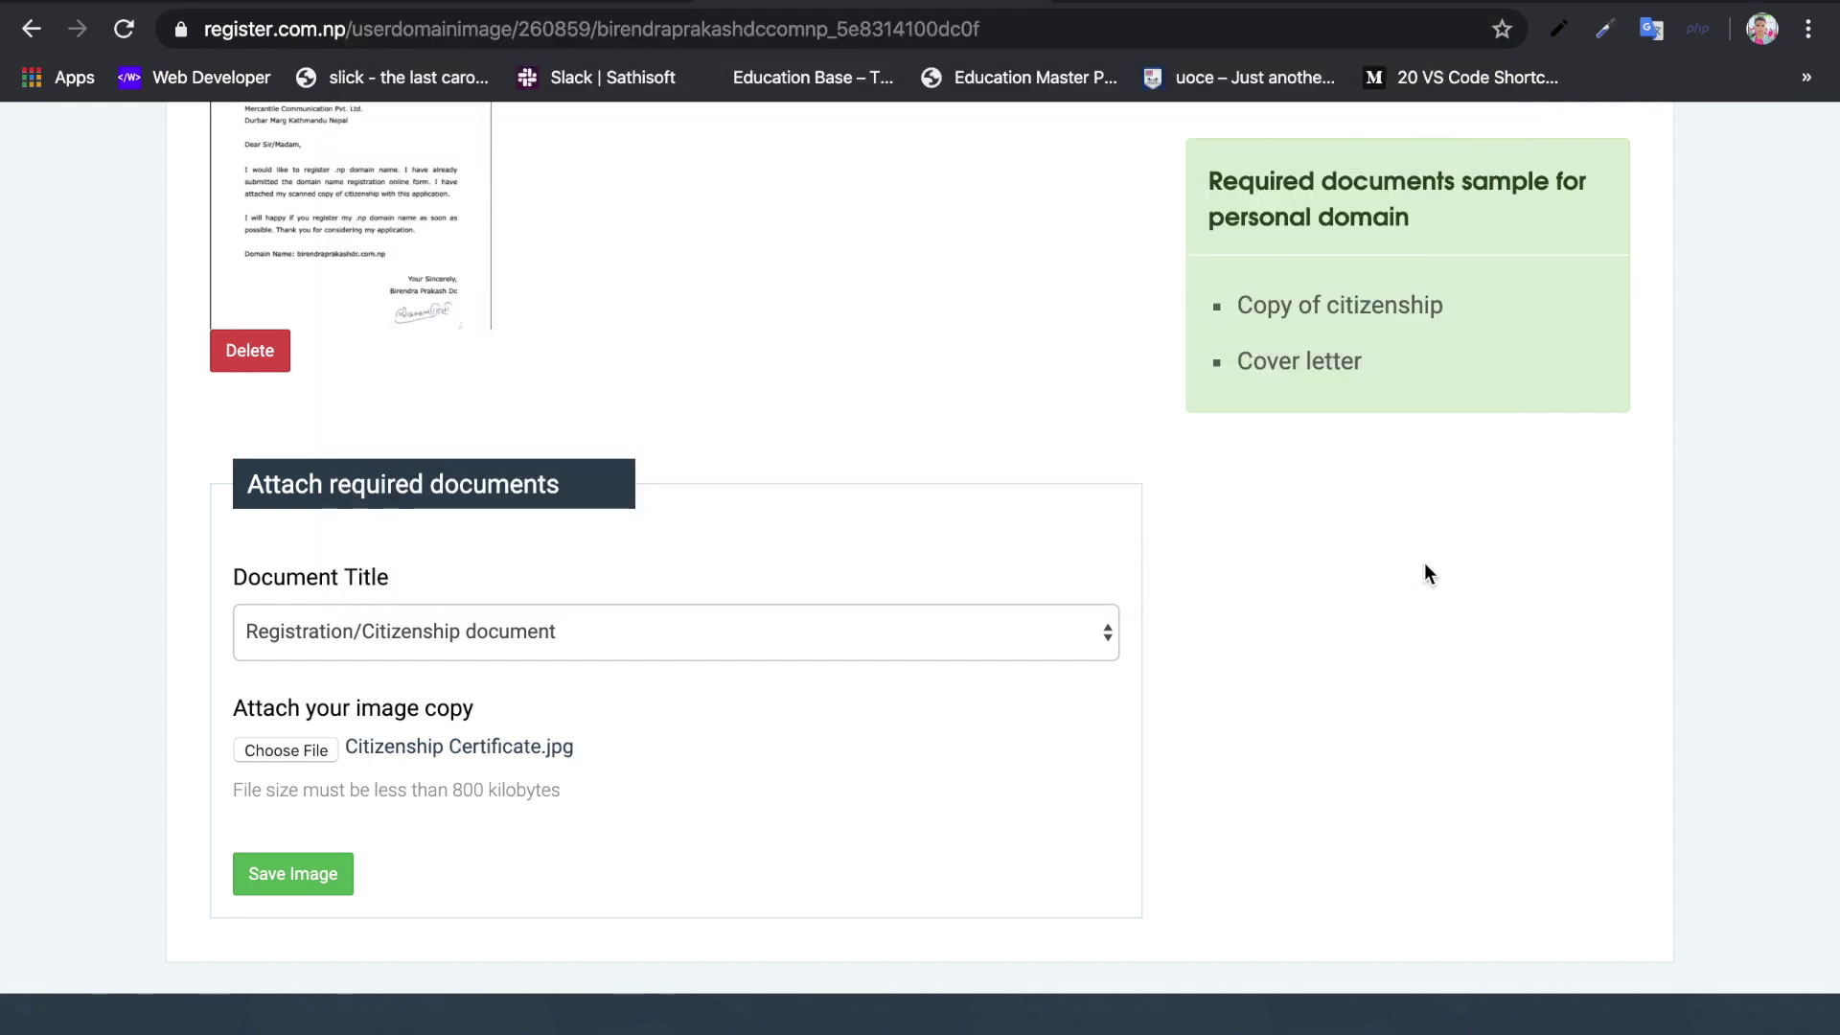
{"action": "left_click", "coordinate": [326, 882]}
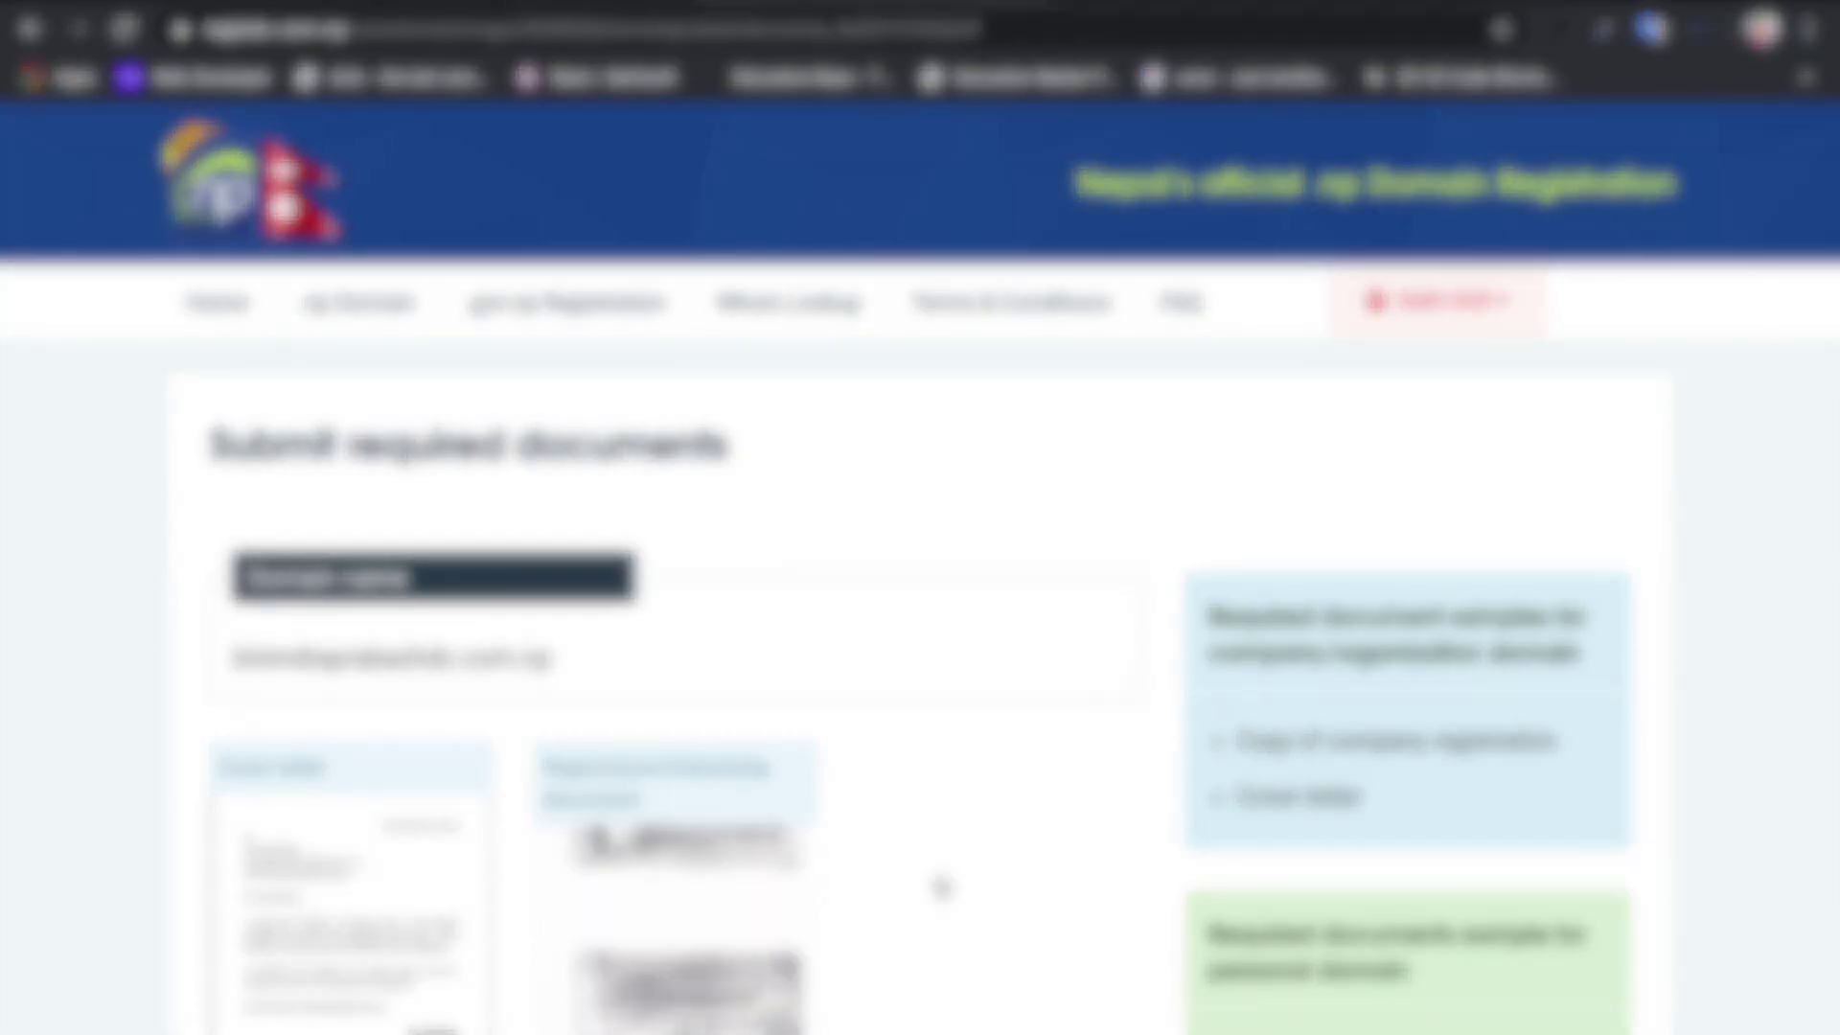
- Submit the domain request with the cover letter and citizenship document attached
{"action": "scroll", "coordinate": [961, 895], "scroll_direction": "down", "scroll_amount": 2}
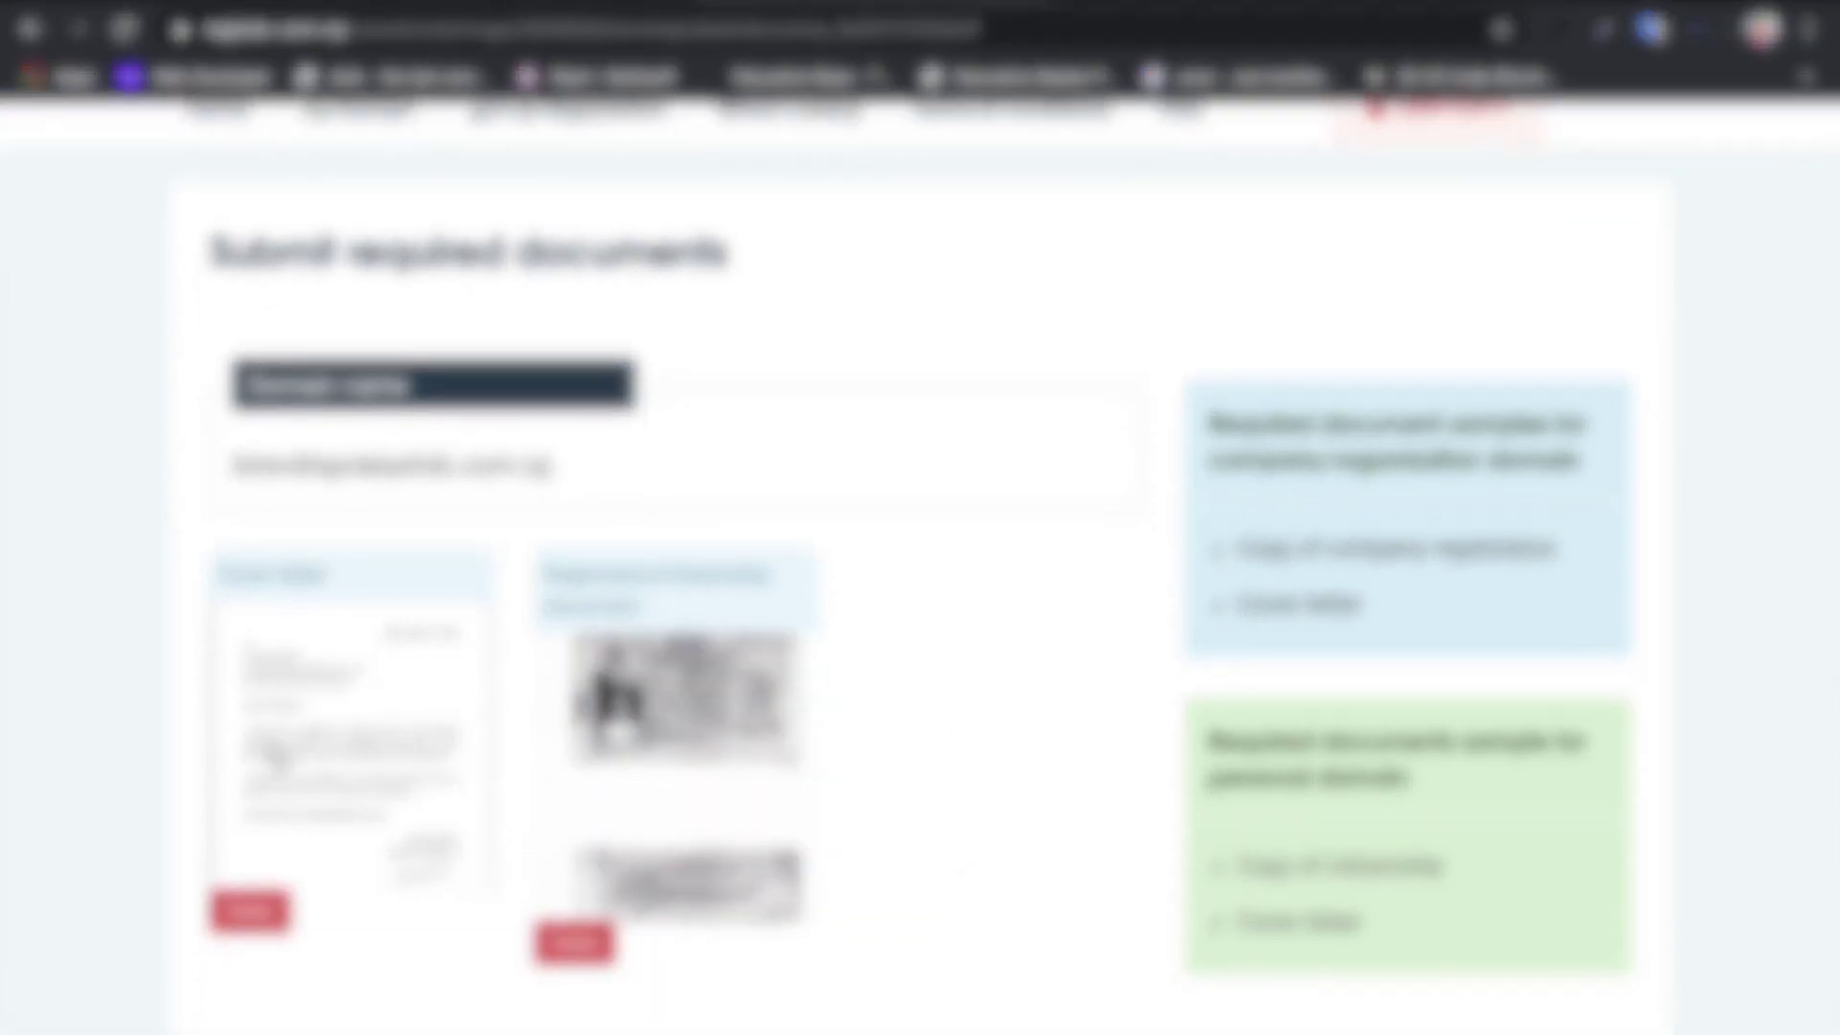
{"action": "scroll", "coordinate": [887, 788], "scroll_direction": "down", "scroll_amount": 6}
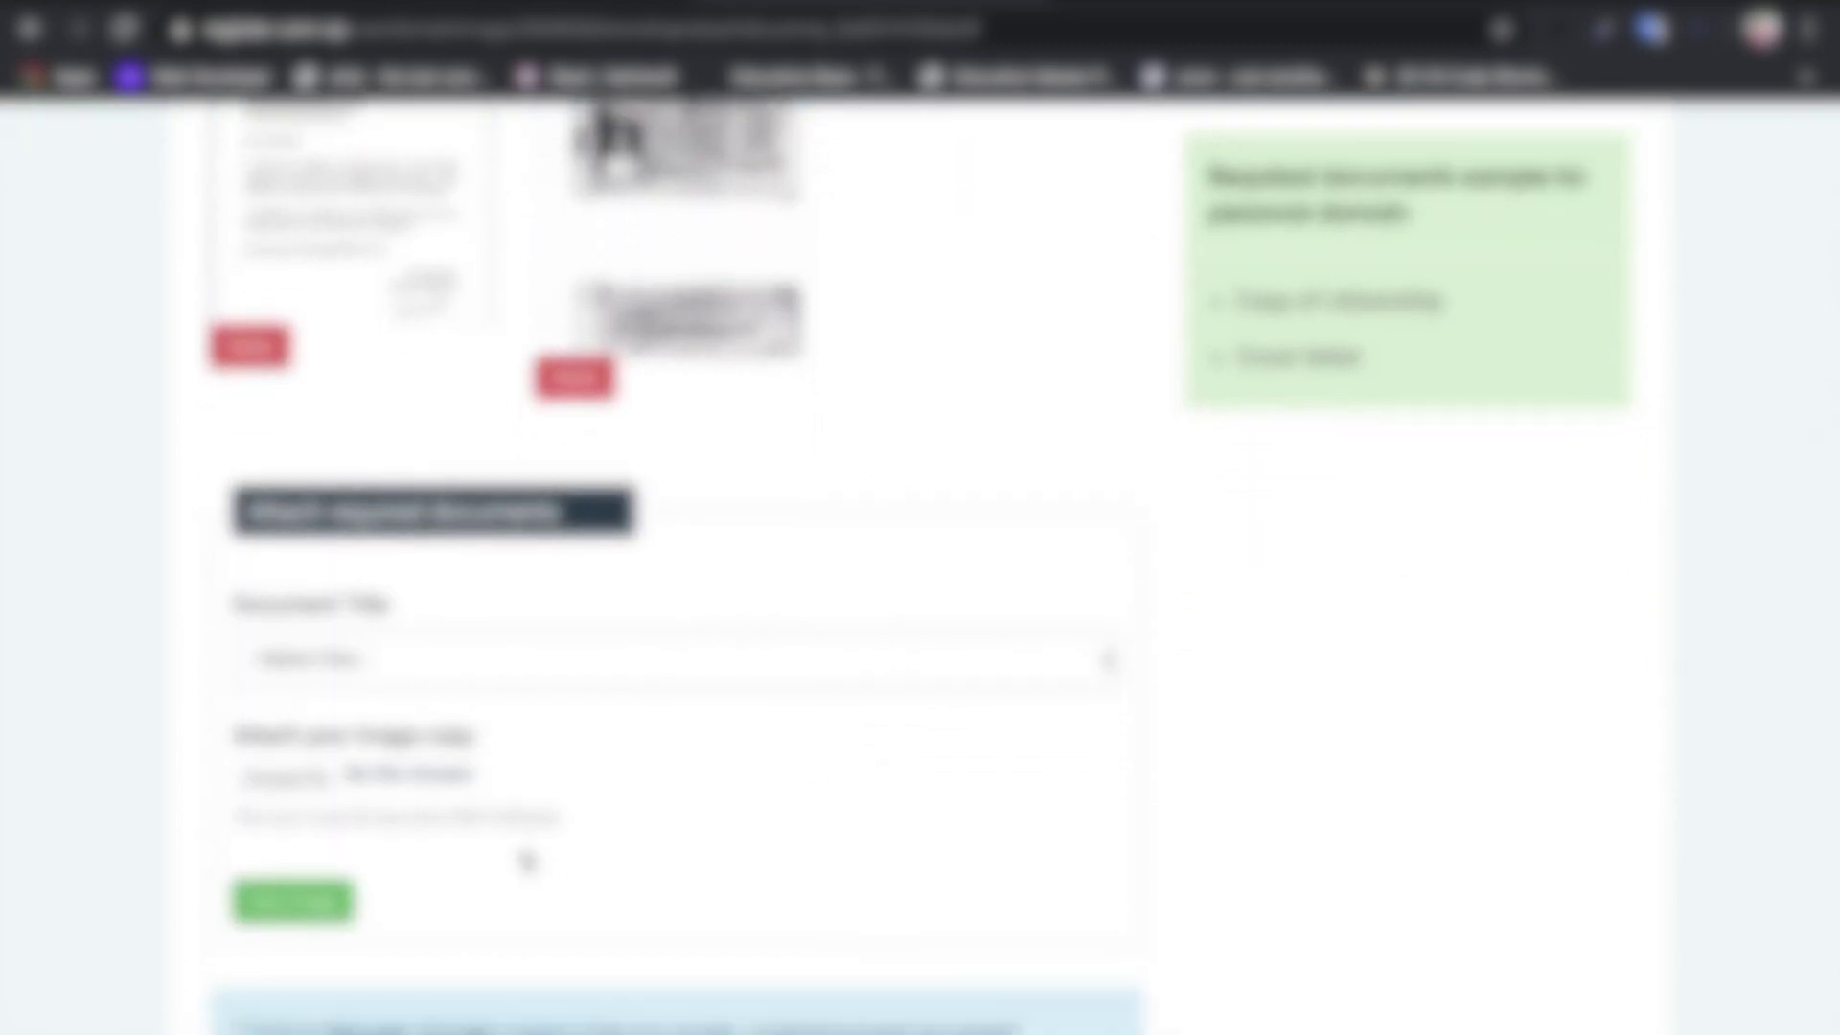
{"action": "scroll", "coordinate": [671, 824], "scroll_direction": "down", "scroll_amount": 2}
{"action": "scroll", "coordinate": [369, 853], "scroll_direction": "up", "scroll_amount": 2}
{"action": "scroll", "coordinate": [369, 853], "scroll_direction": "up", "scroll_amount": 5}
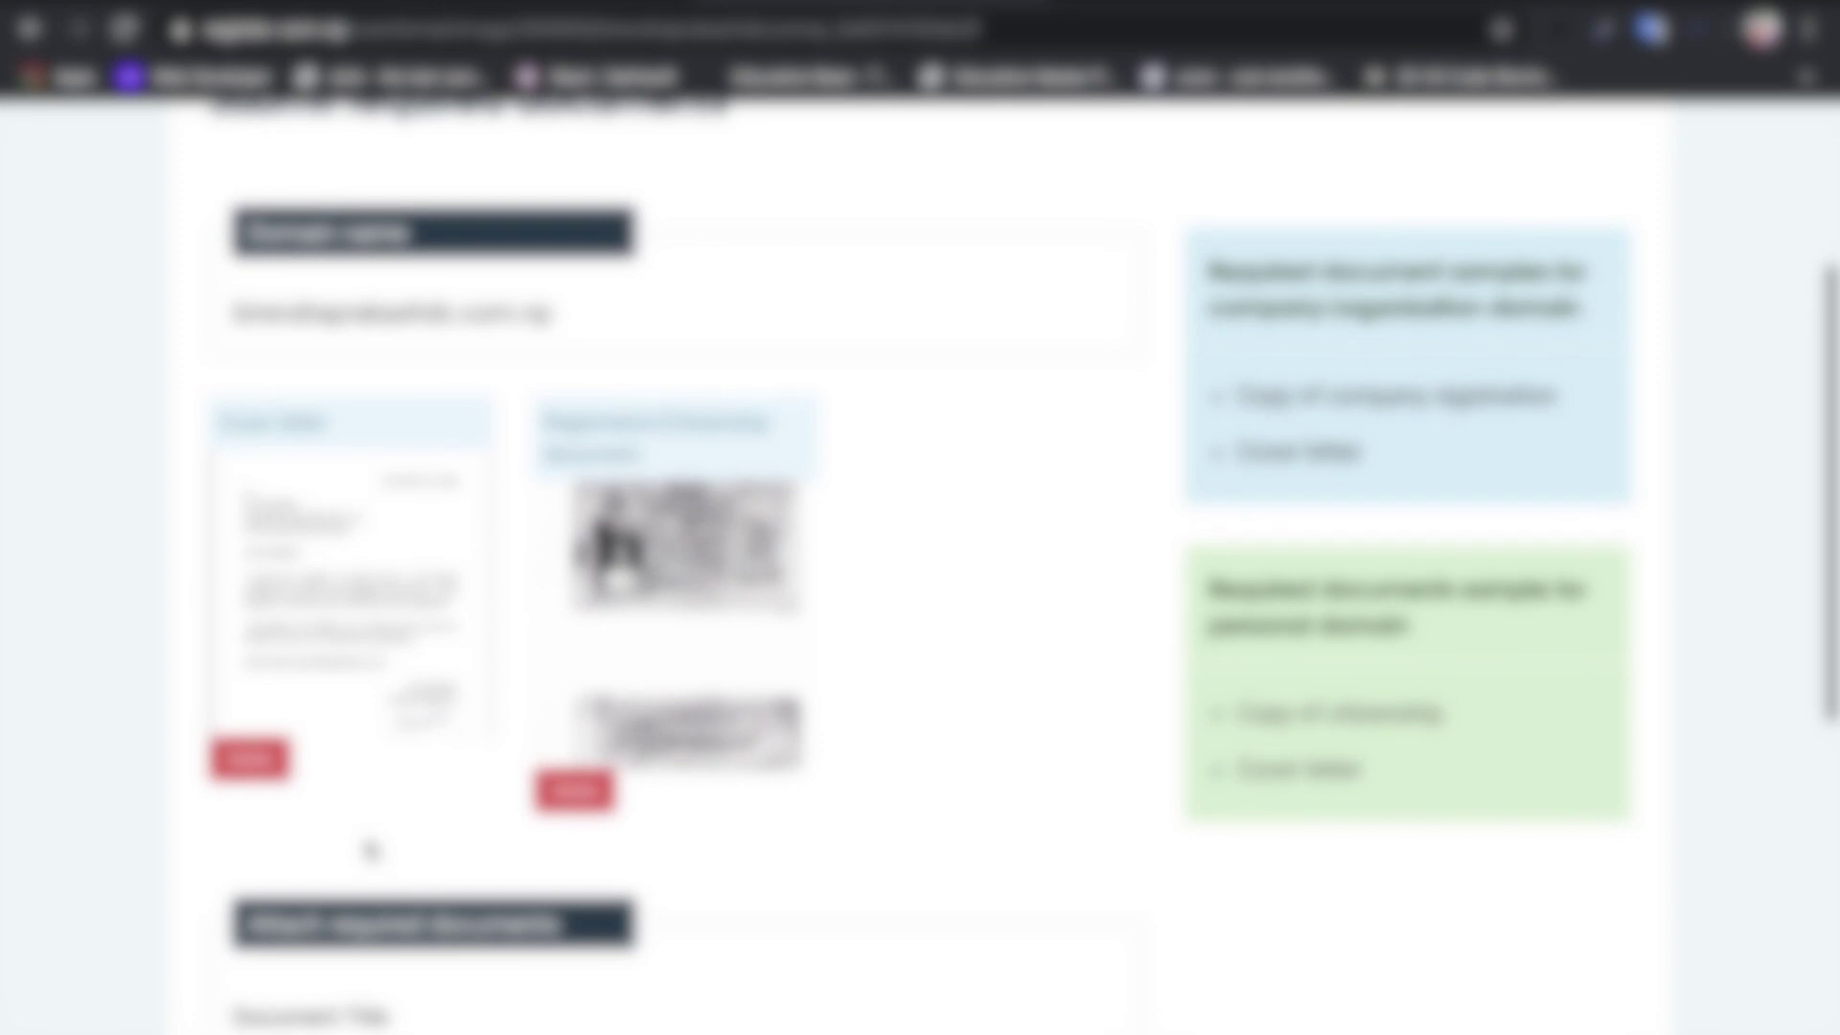
{"action": "scroll", "coordinate": [369, 851], "scroll_direction": "down", "scroll_amount": 7}
{"action": "scroll", "coordinate": [369, 848], "scroll_direction": "down", "scroll_amount": 2}
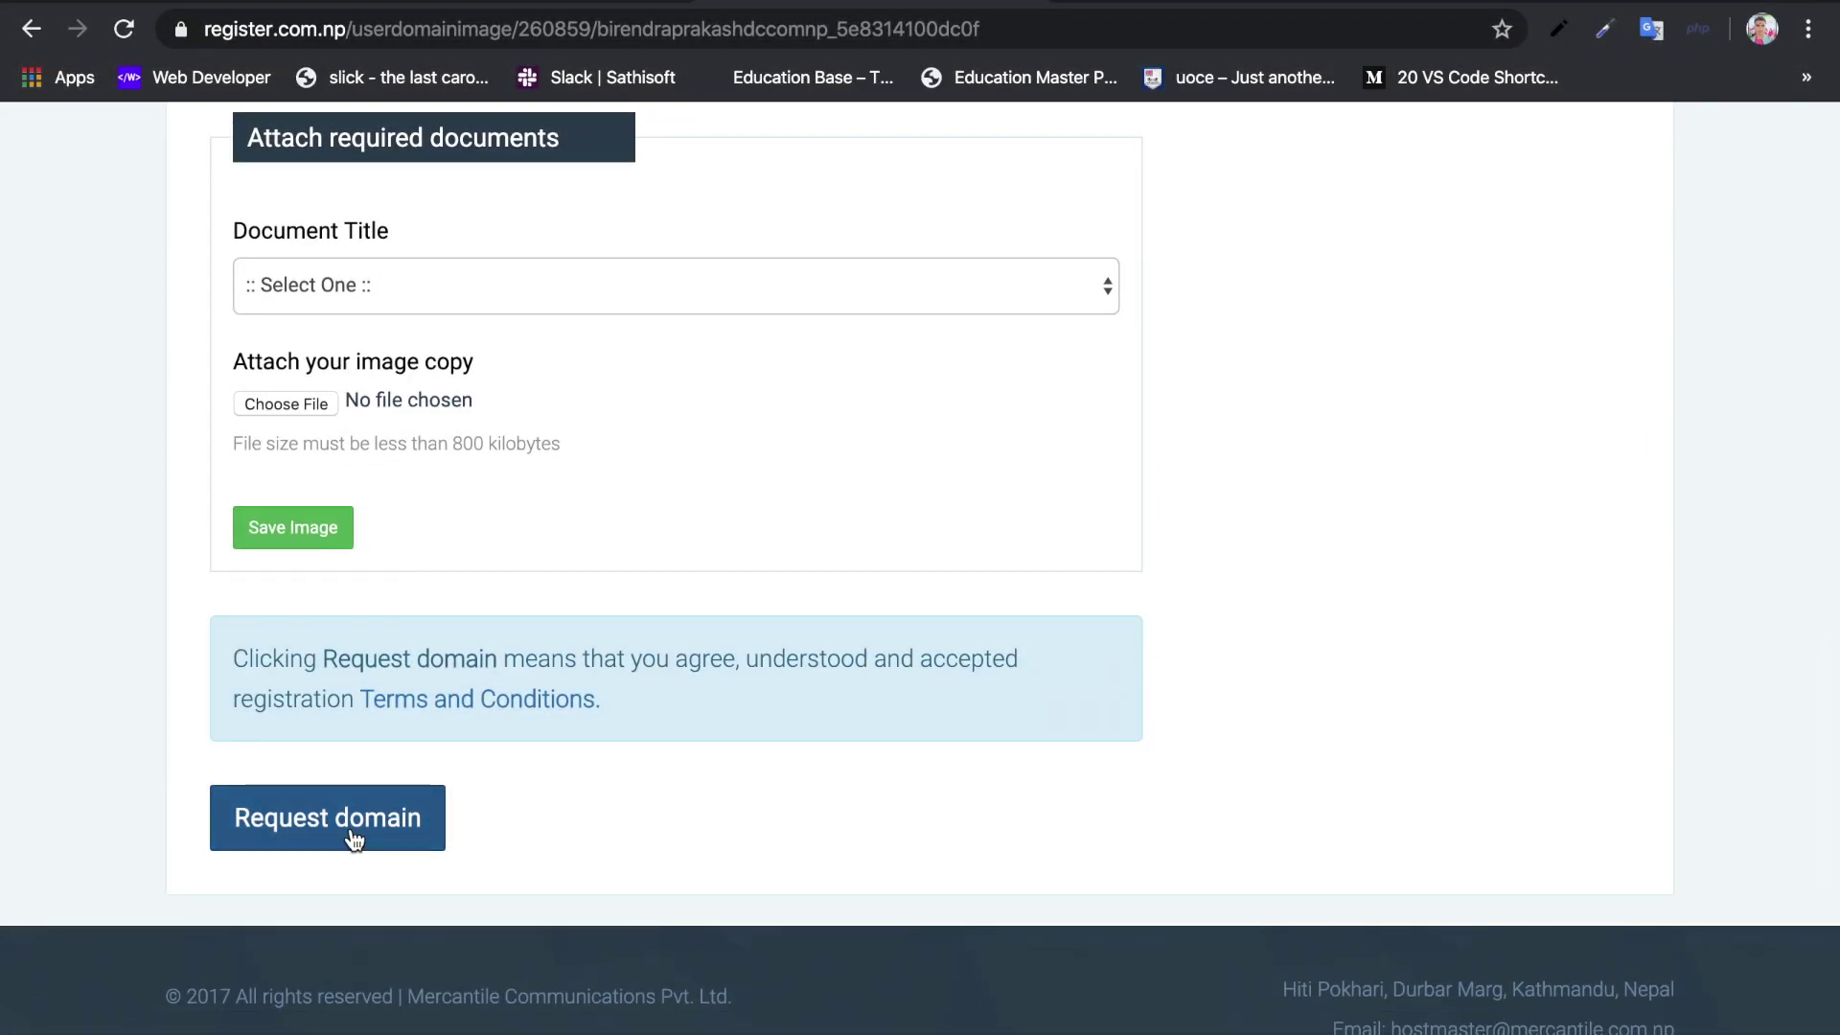
{"action": "left_click", "coordinate": [354, 840]}
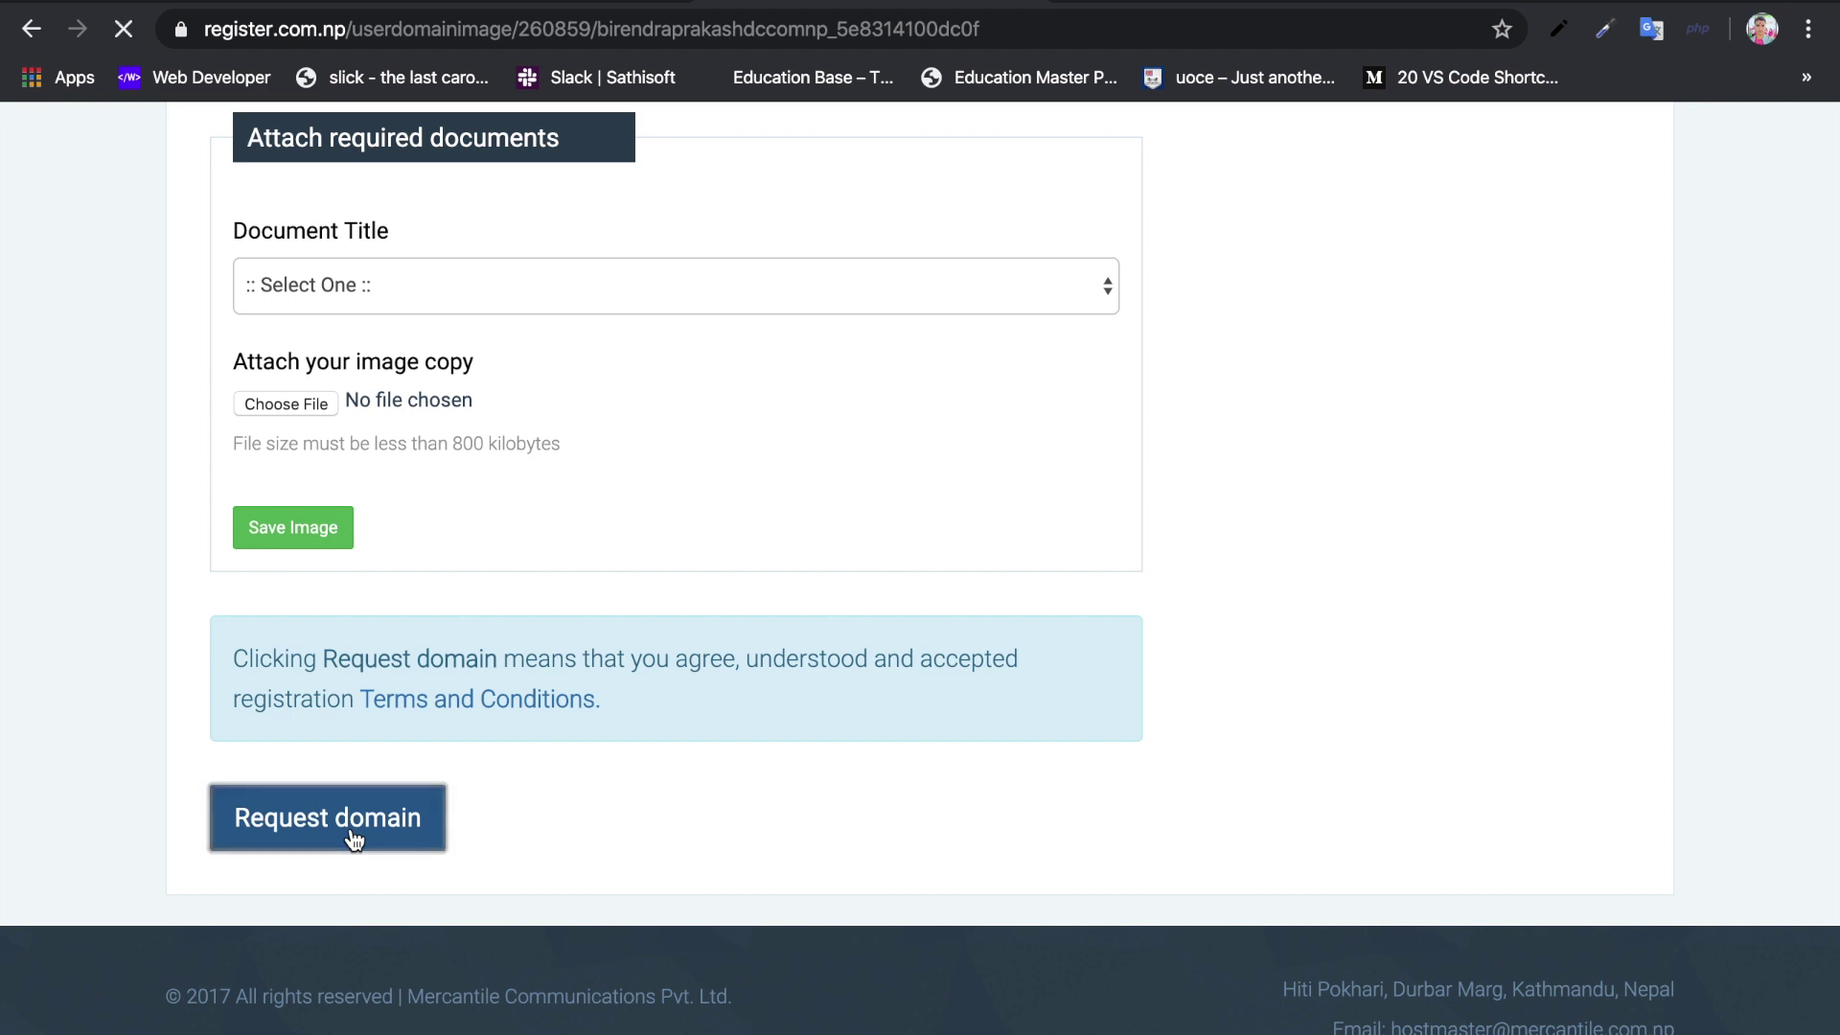
{"action": "scroll", "coordinate": [536, 834], "scroll_direction": "down", "scroll_amount": 2}
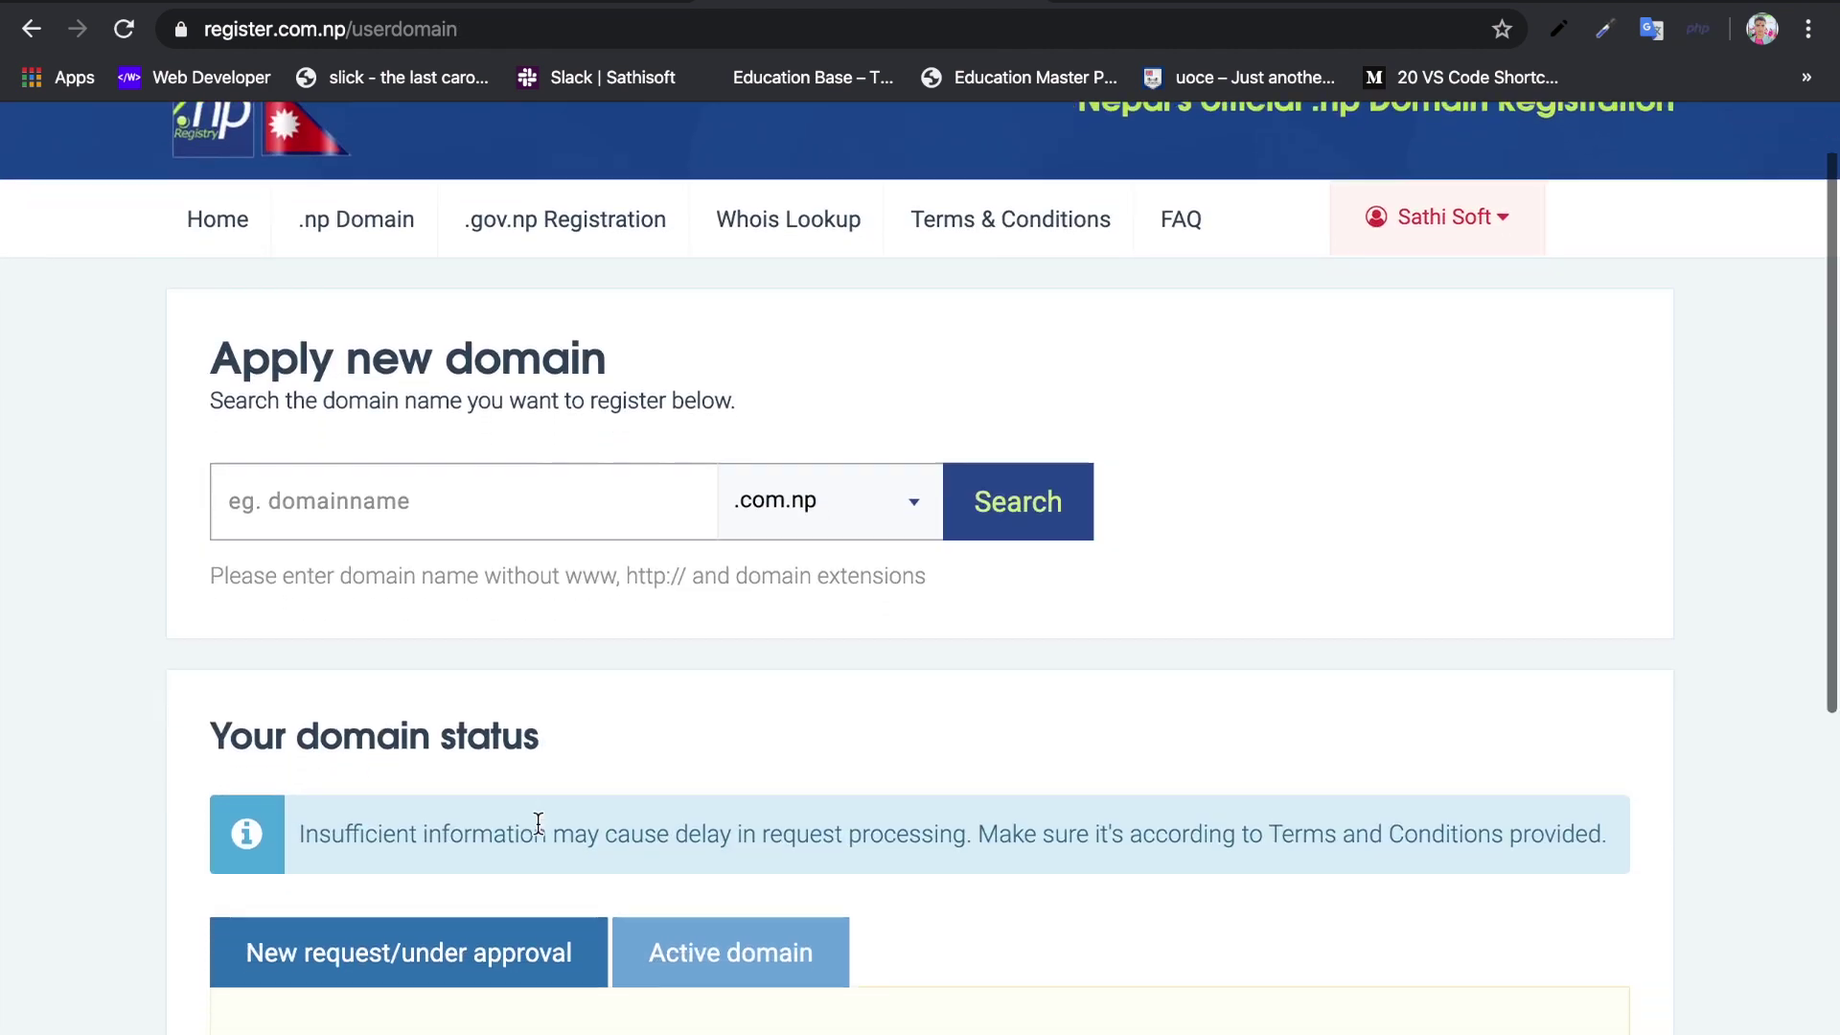
{"action": "scroll", "coordinate": [541, 834], "scroll_direction": "down", "scroll_amount": 4}
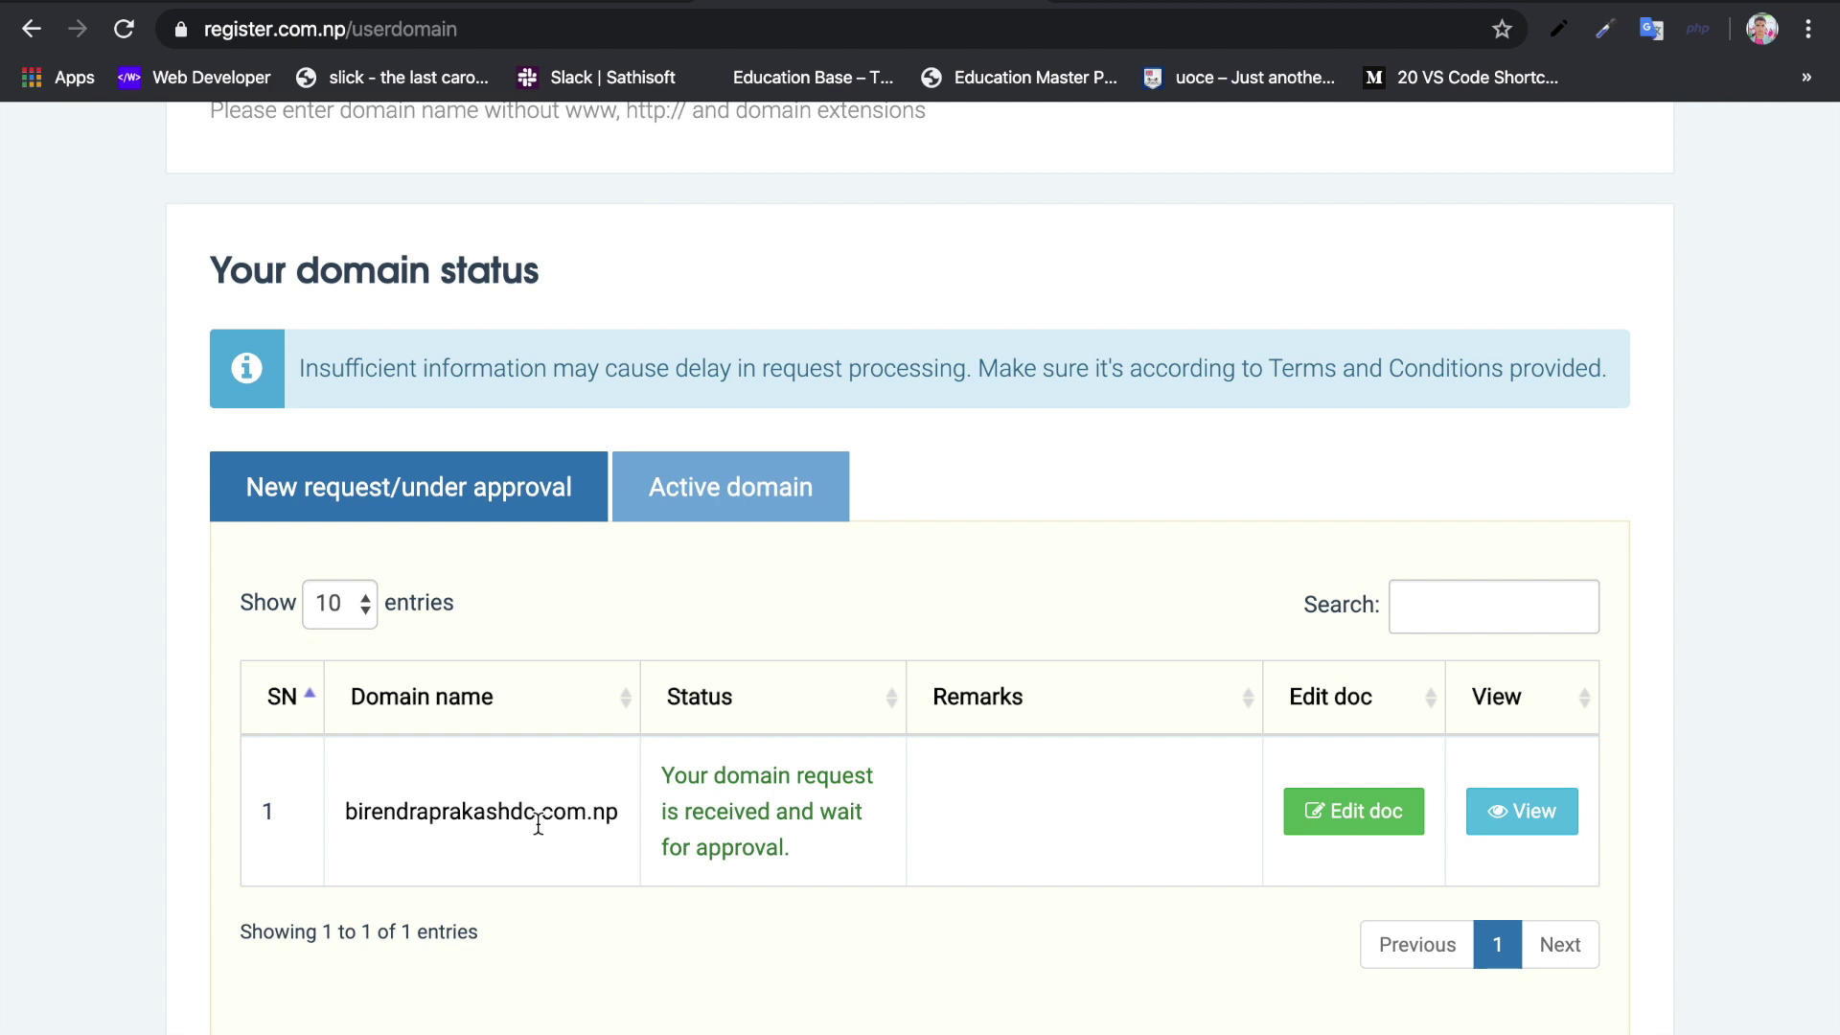
{"action": "scroll", "coordinate": [538, 824], "scroll_direction": "down", "scroll_amount": 1}
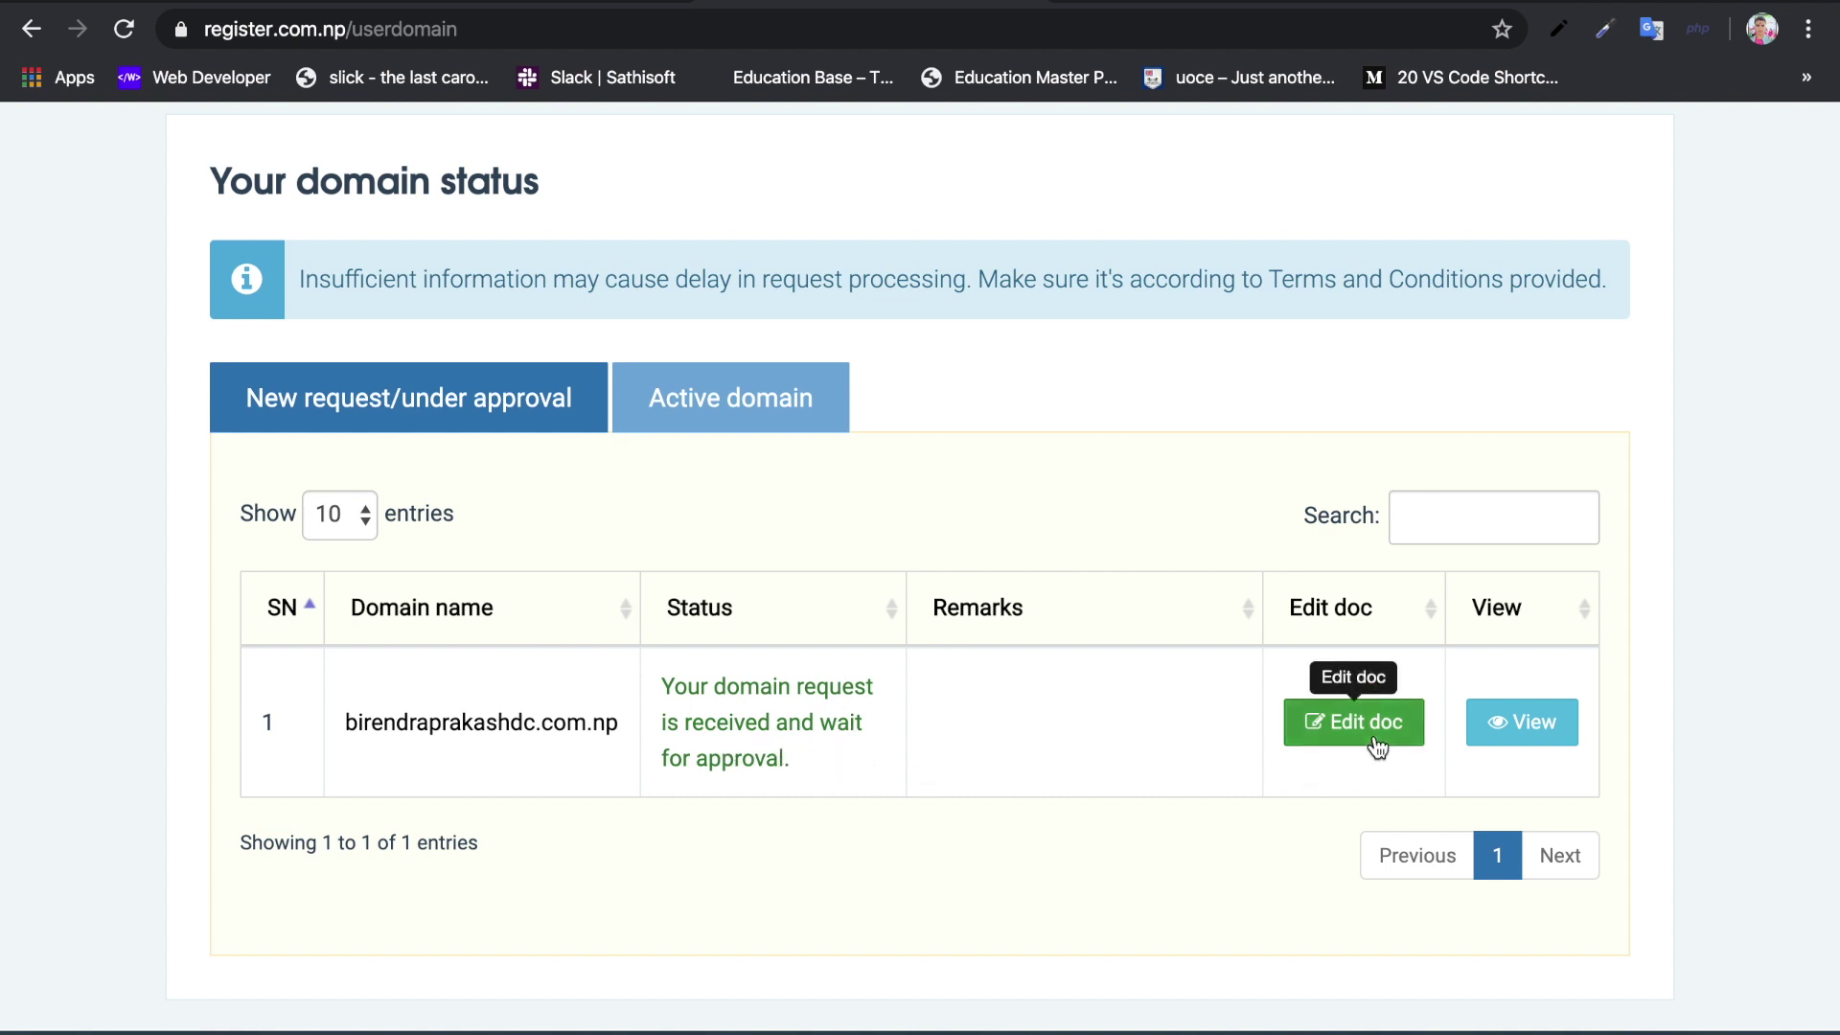
{"action": "left_click", "coordinate": [1524, 727]}
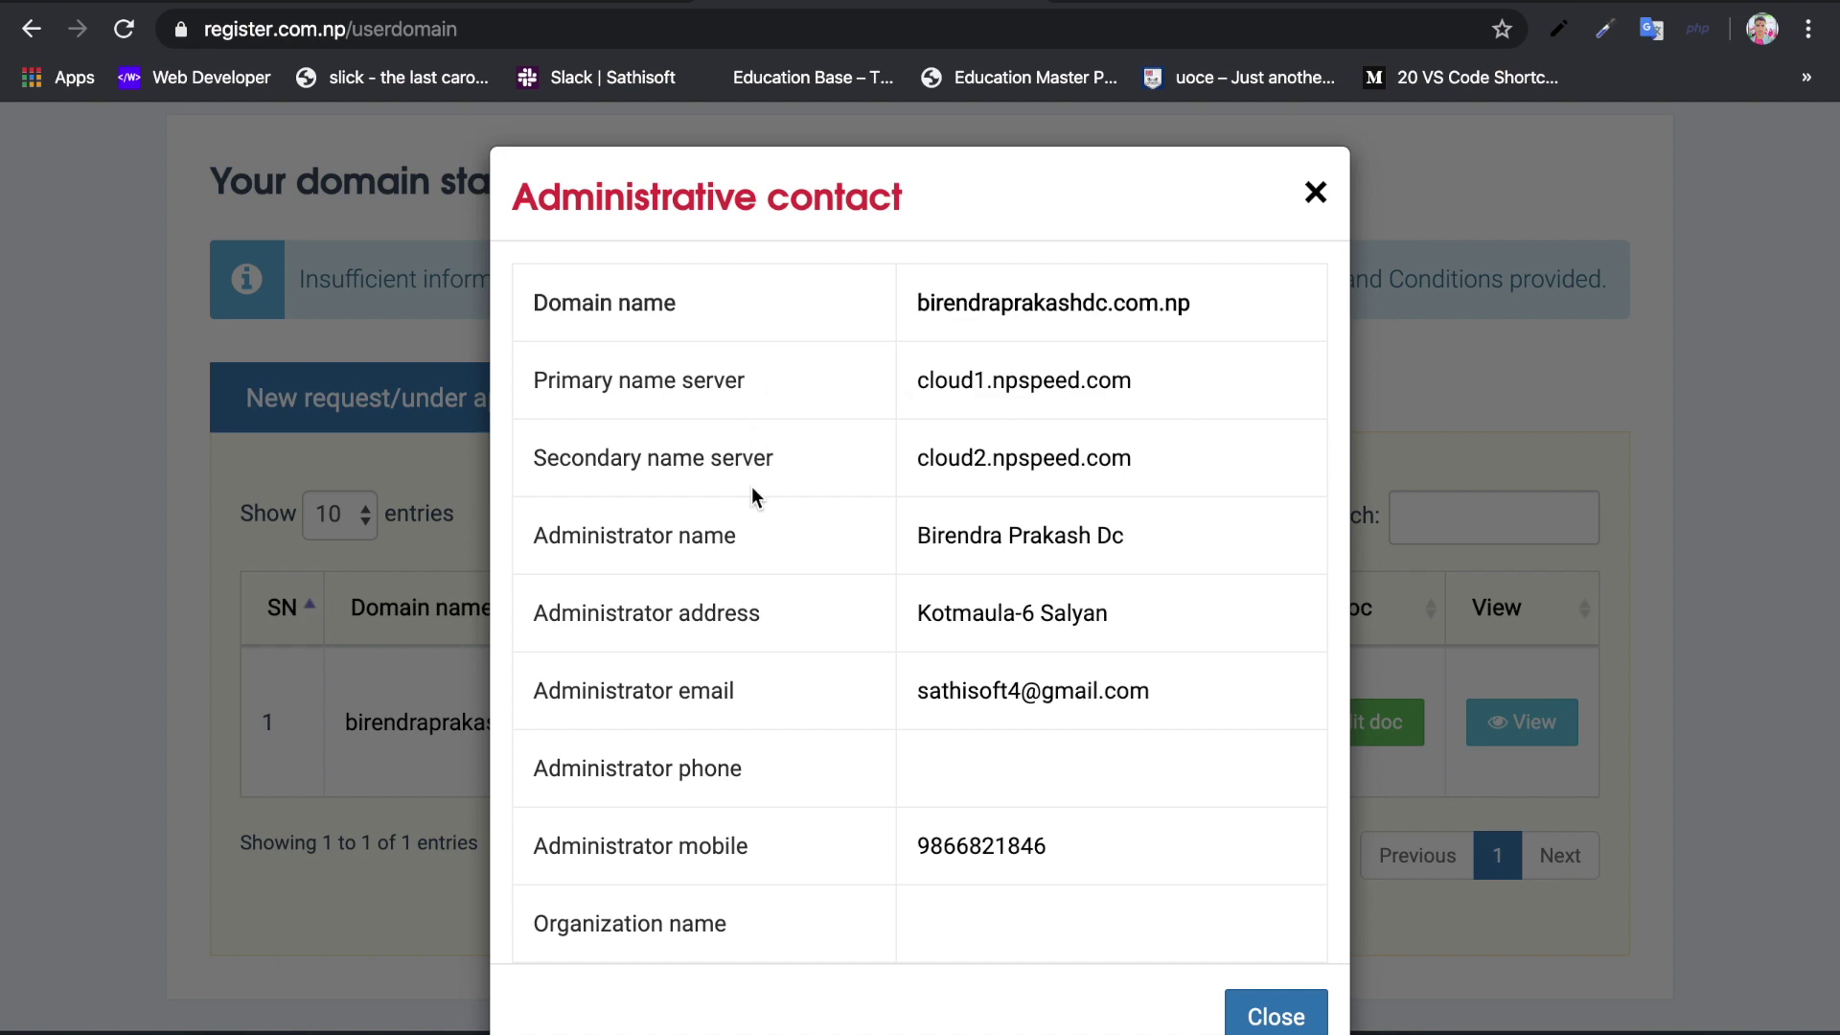
{"action": "scroll", "coordinate": [768, 641], "scroll_direction": "down", "scroll_amount": 1}
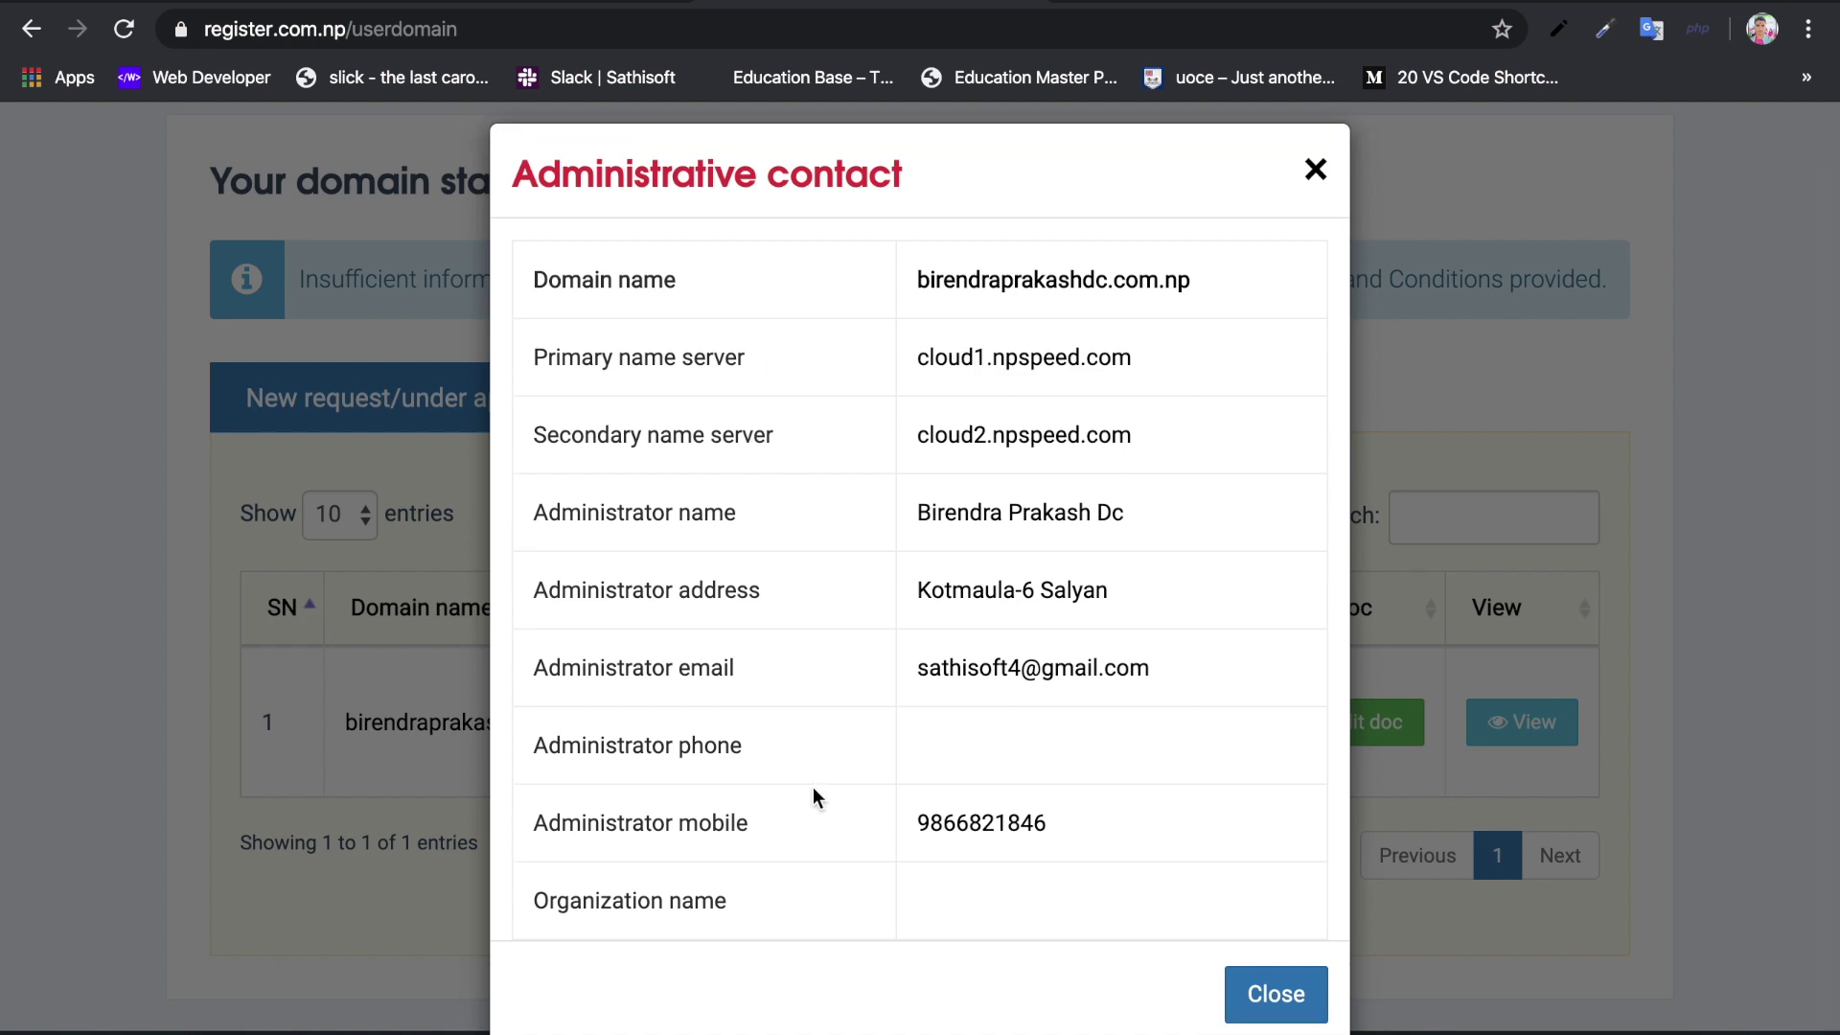
{"action": "left_click", "coordinate": [1274, 994]}
{"action": "scroll", "coordinate": [1192, 736], "scroll_direction": "up", "scroll_amount": 1}
{"action": "scroll", "coordinate": [1193, 739], "scroll_direction": "up", "scroll_amount": 1}
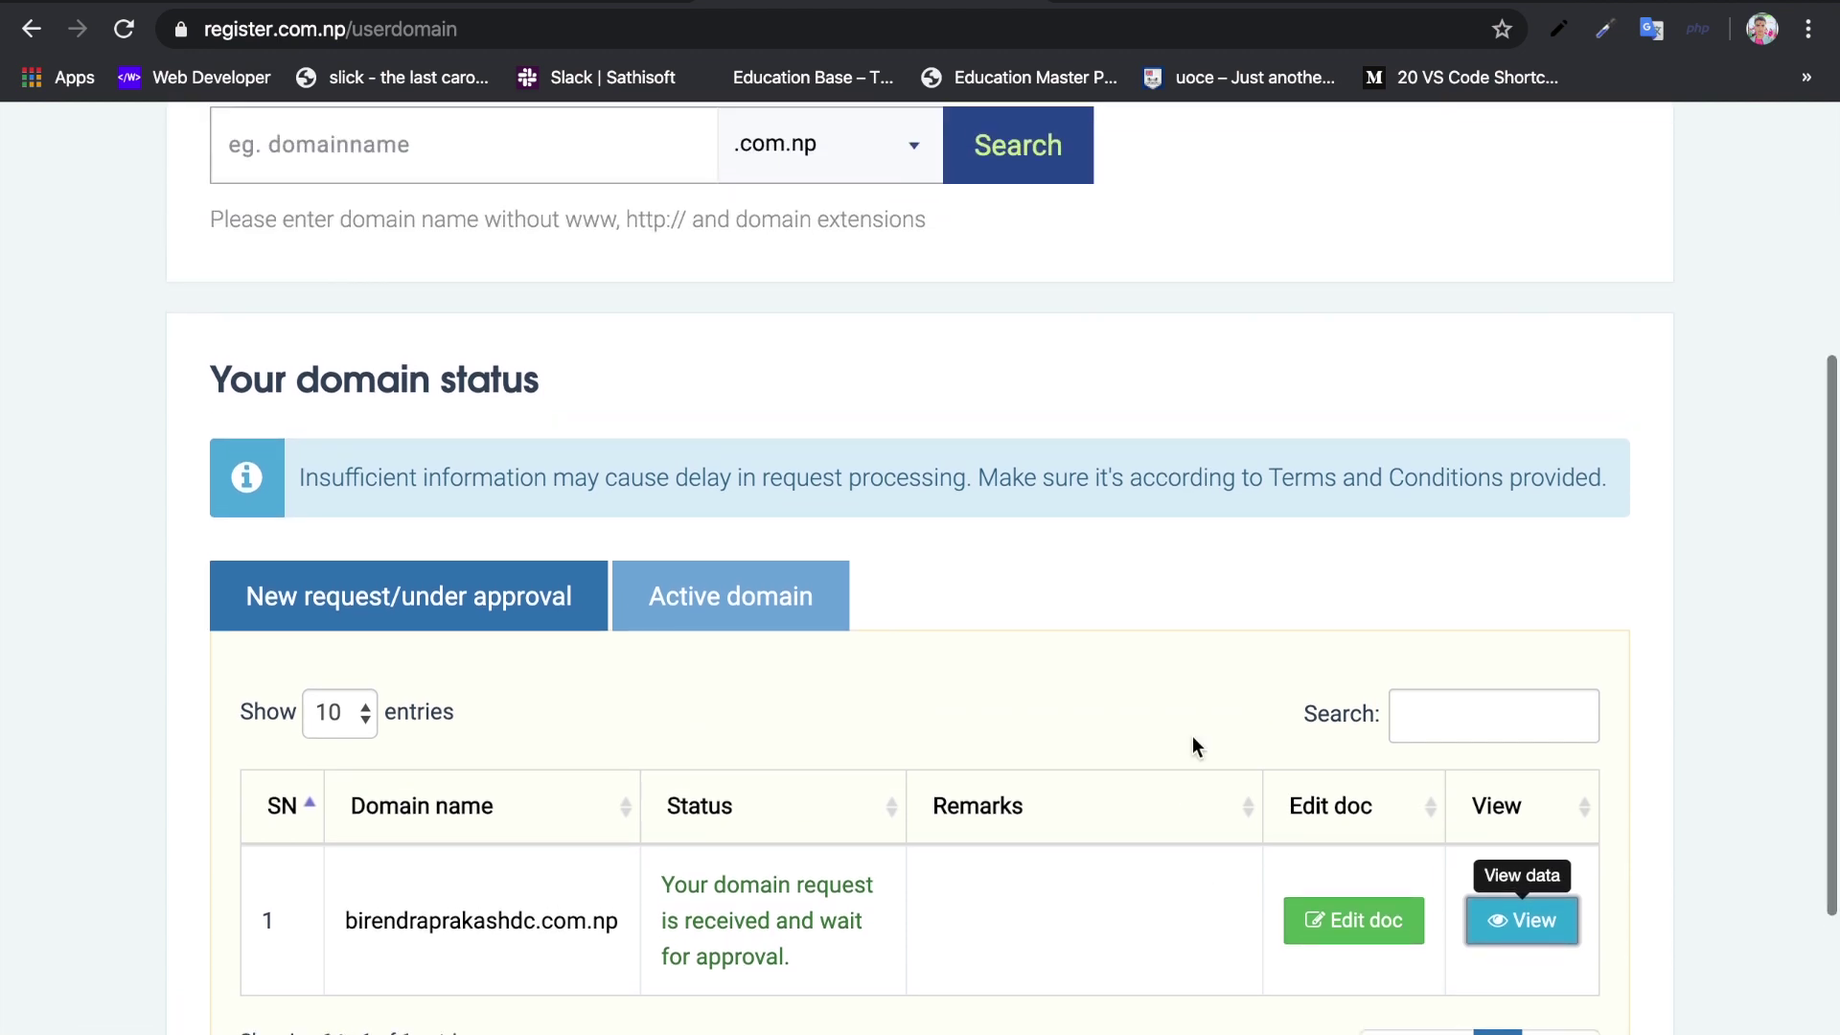
{"action": "scroll", "coordinate": [1192, 736], "scroll_direction": "down", "scroll_amount": 1}
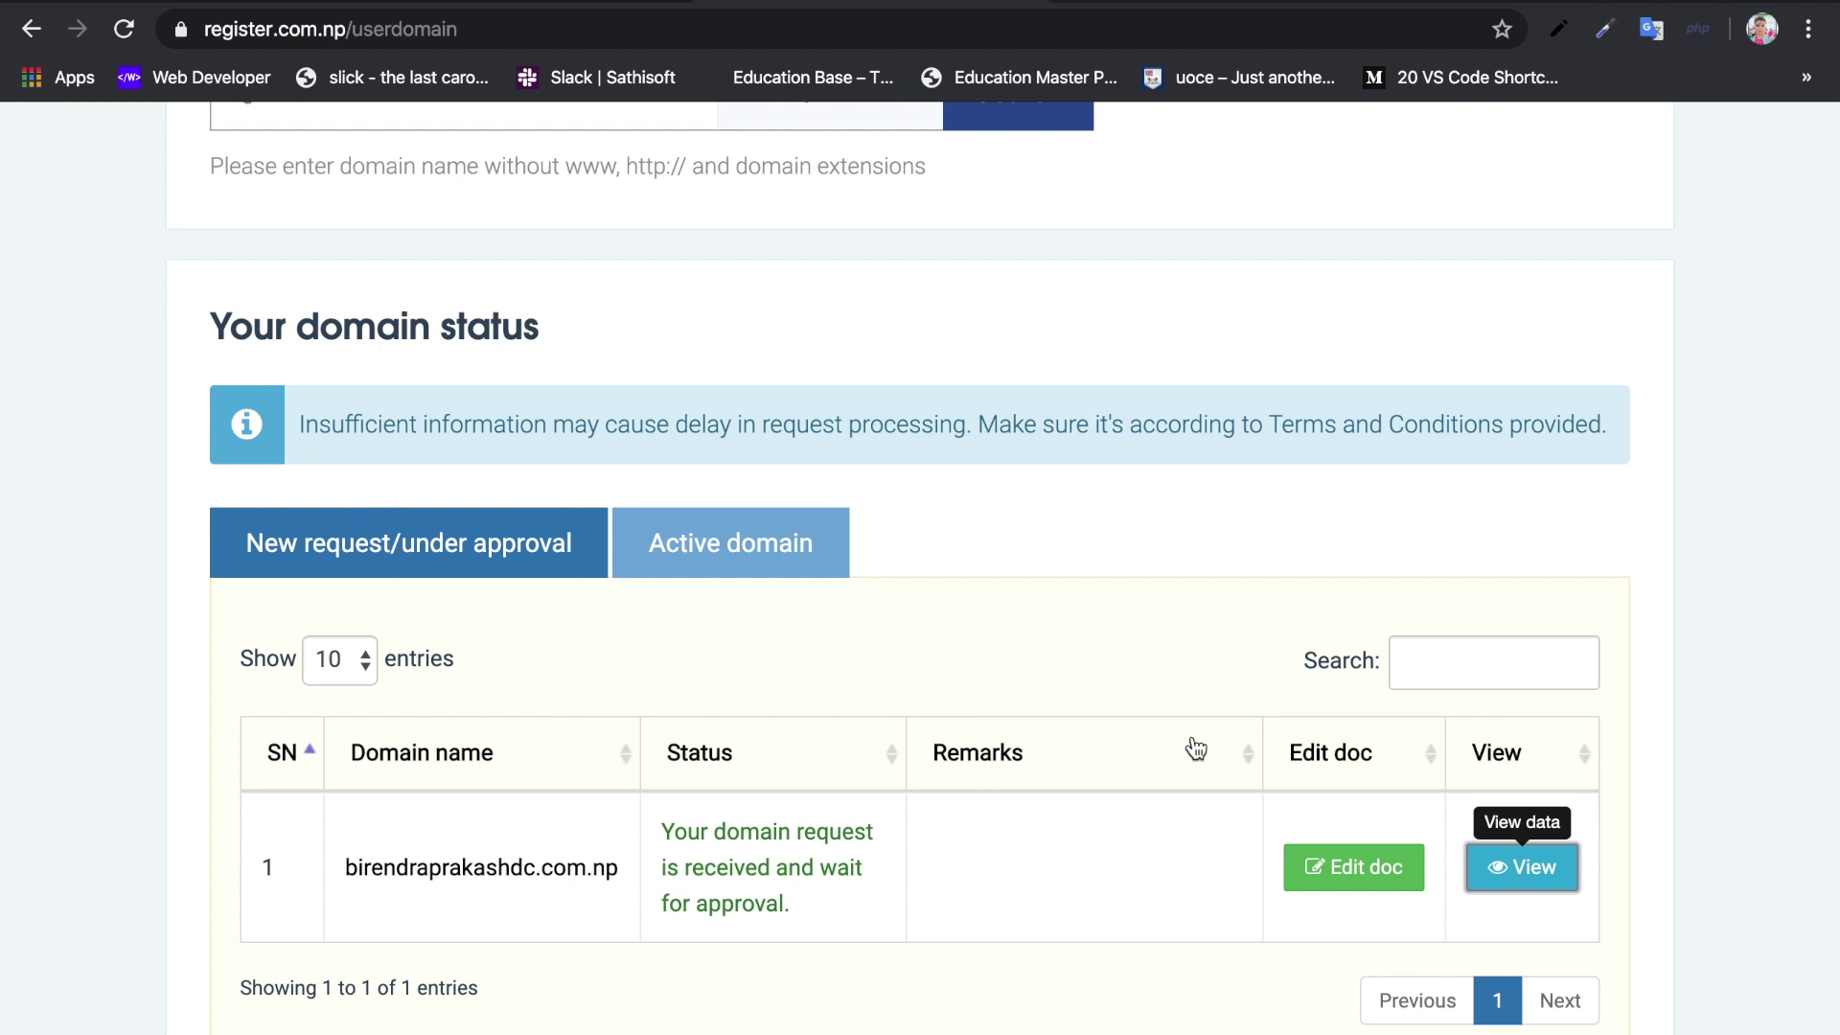
{"action": "scroll", "coordinate": [1107, 725], "scroll_direction": "up", "scroll_amount": 1}
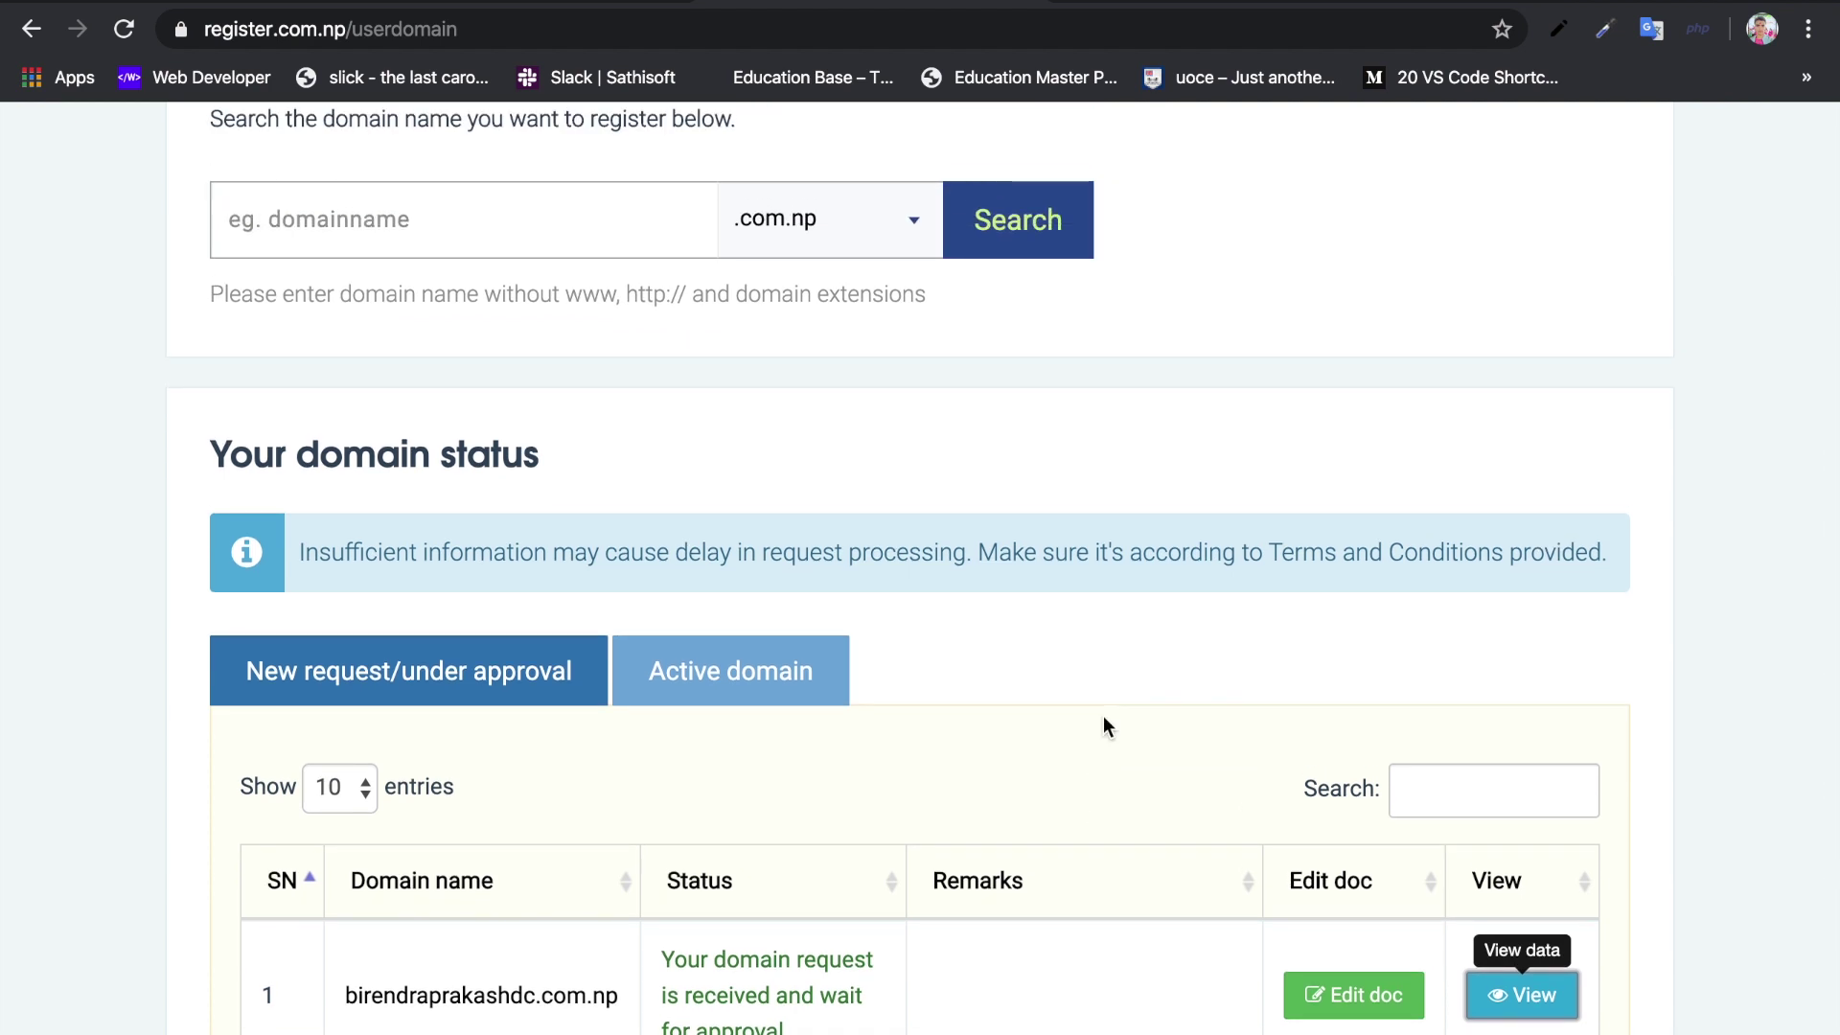
{"action": "scroll", "coordinate": [1102, 727], "scroll_direction": "down", "scroll_amount": 1}
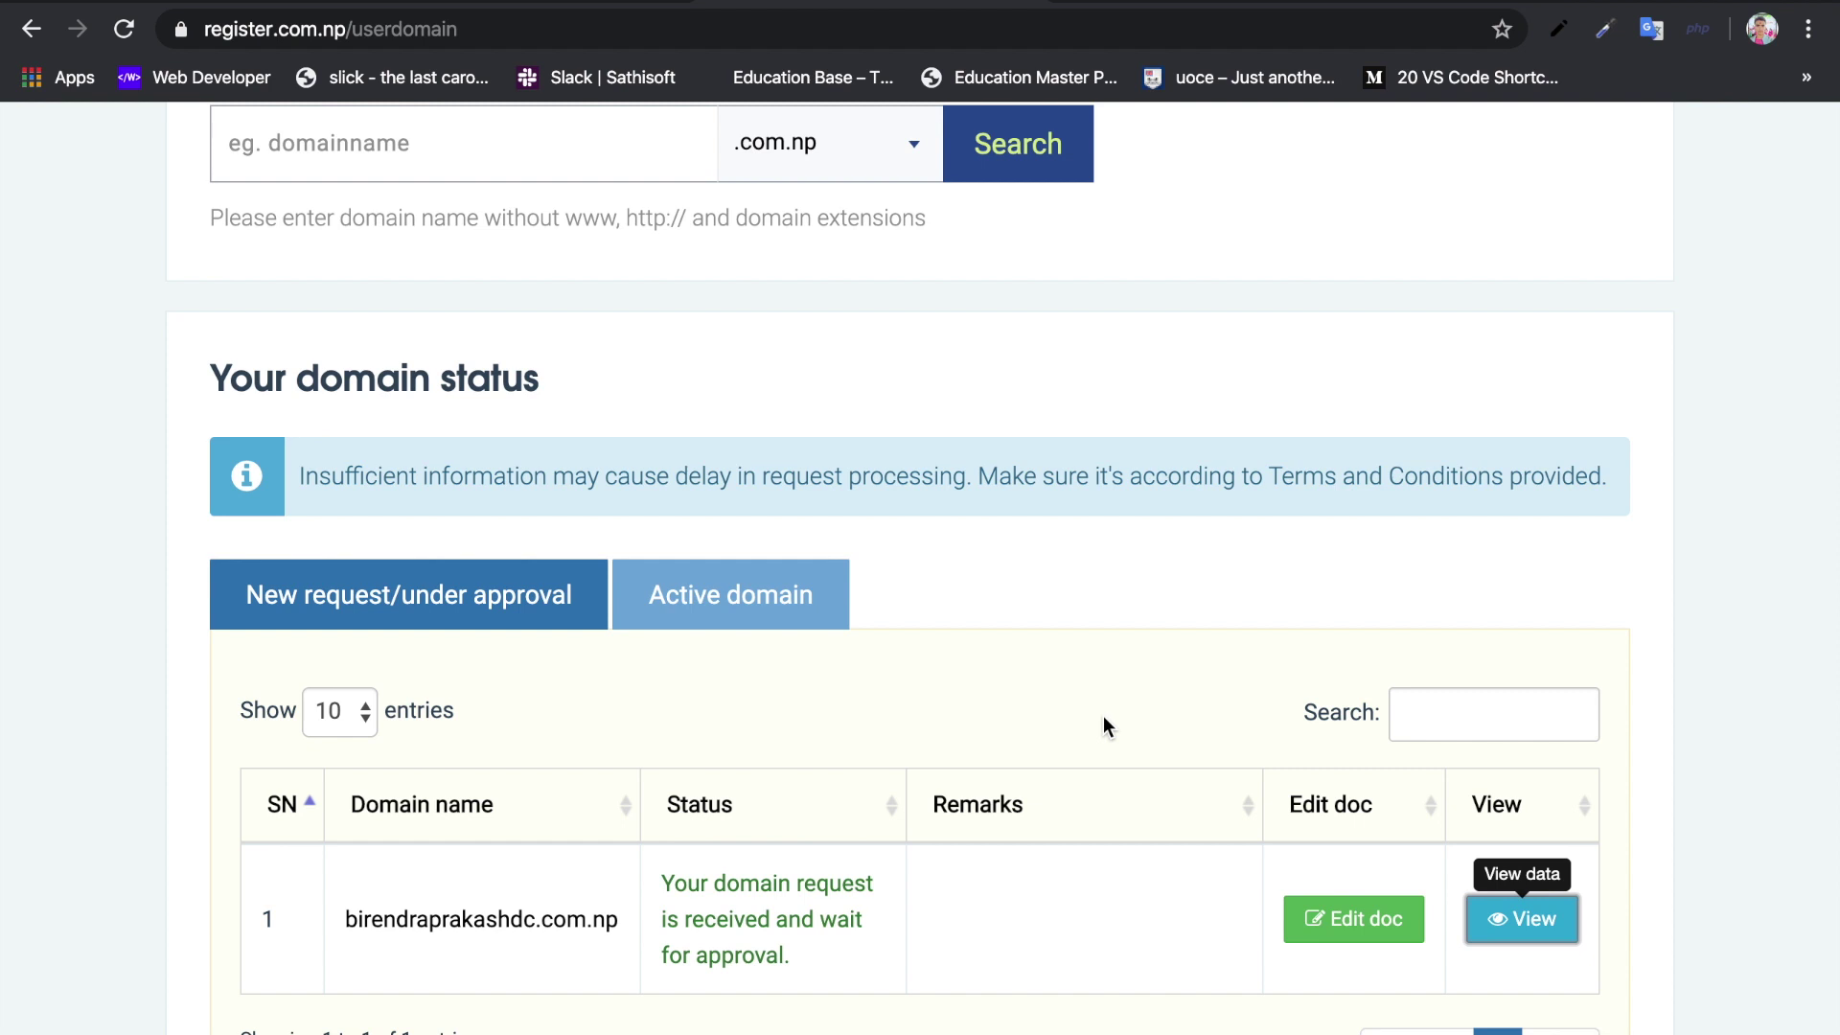
{"action": "scroll", "coordinate": [1102, 716], "scroll_direction": "up", "scroll_amount": 1}
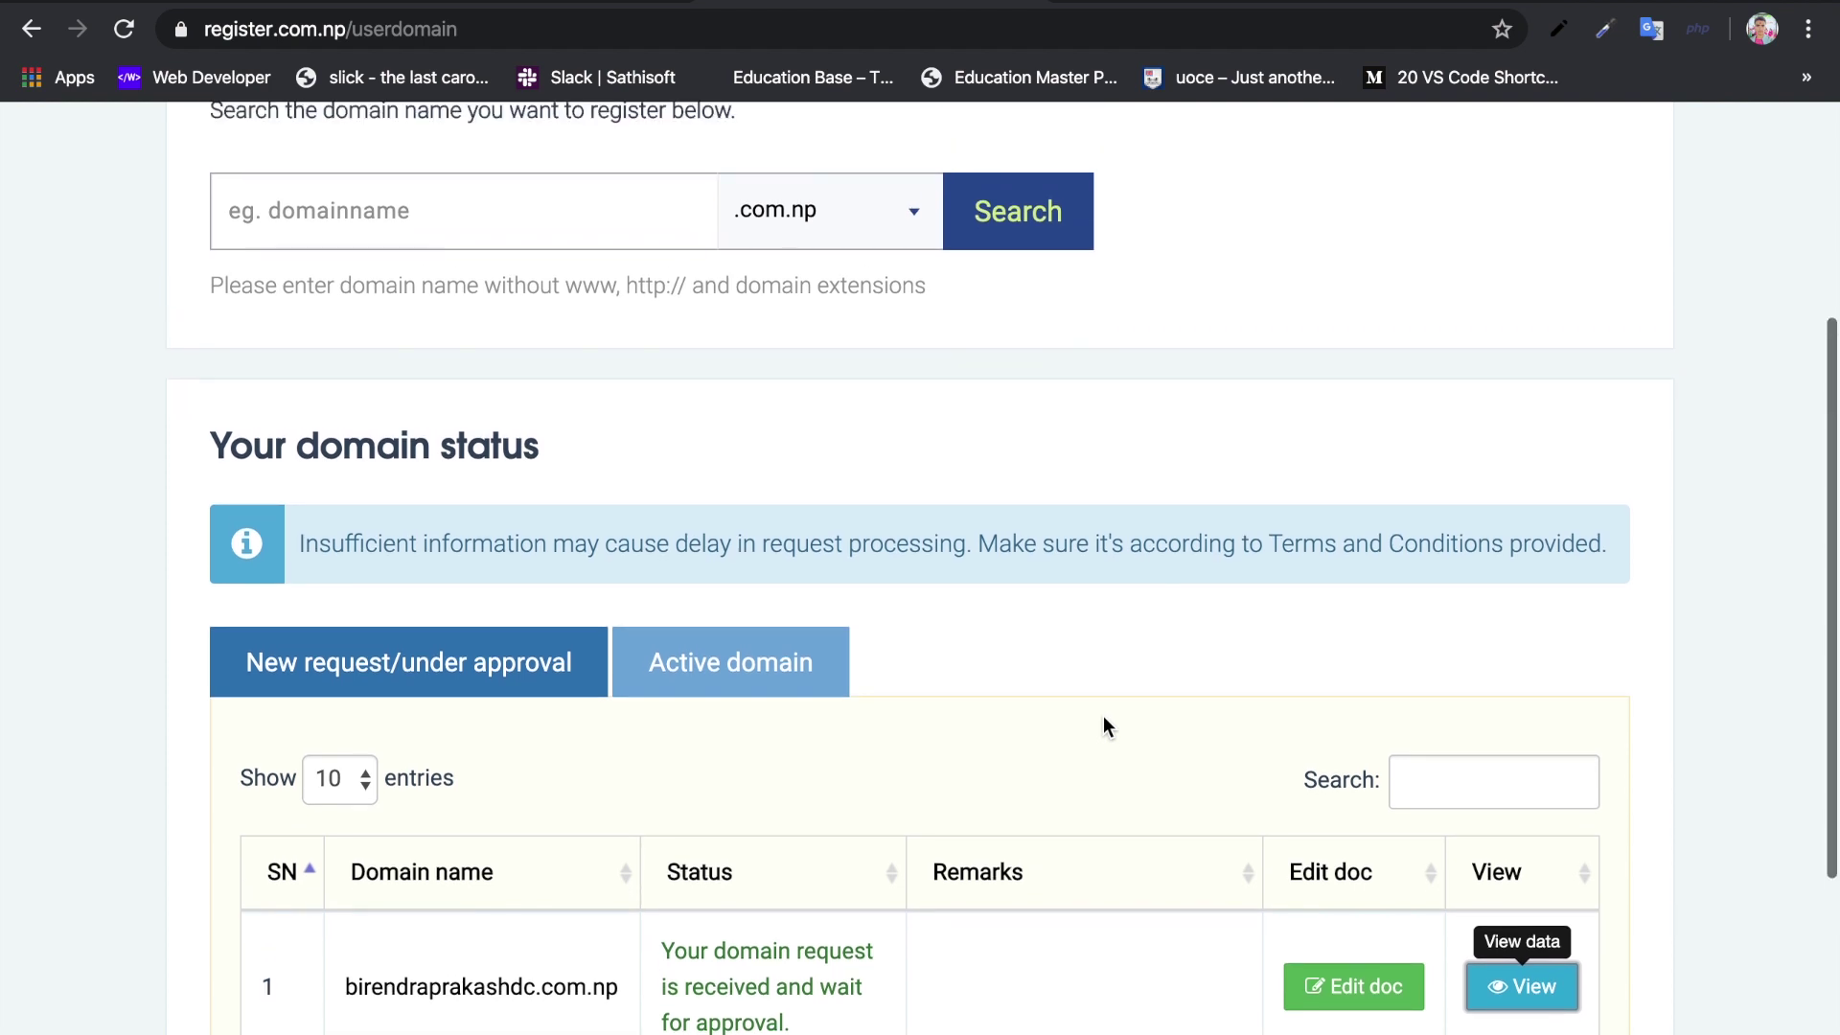